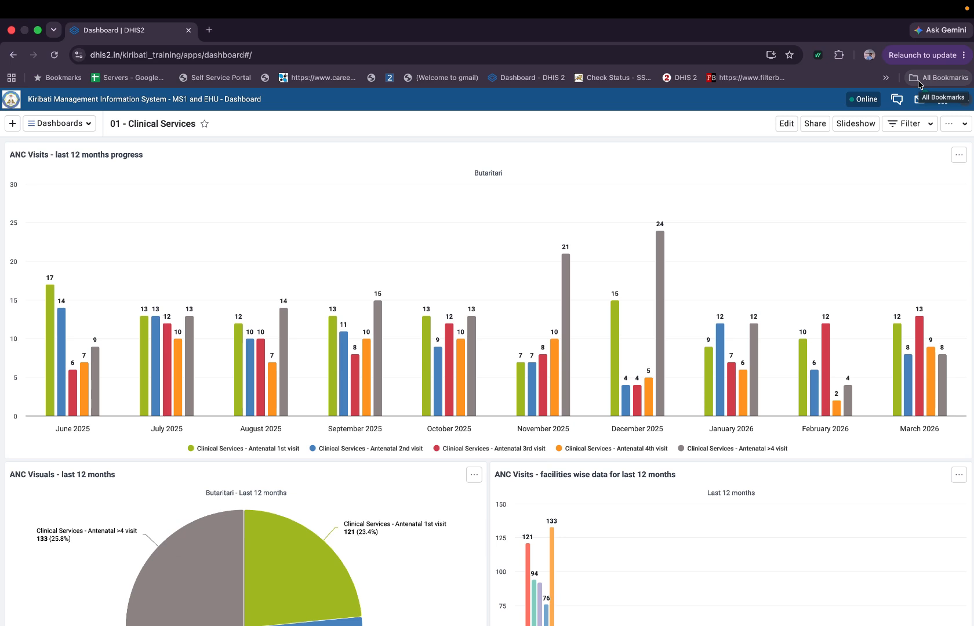
Find the Maintenance app by searching for "main", open it and go to its Category section.
click(943, 101)
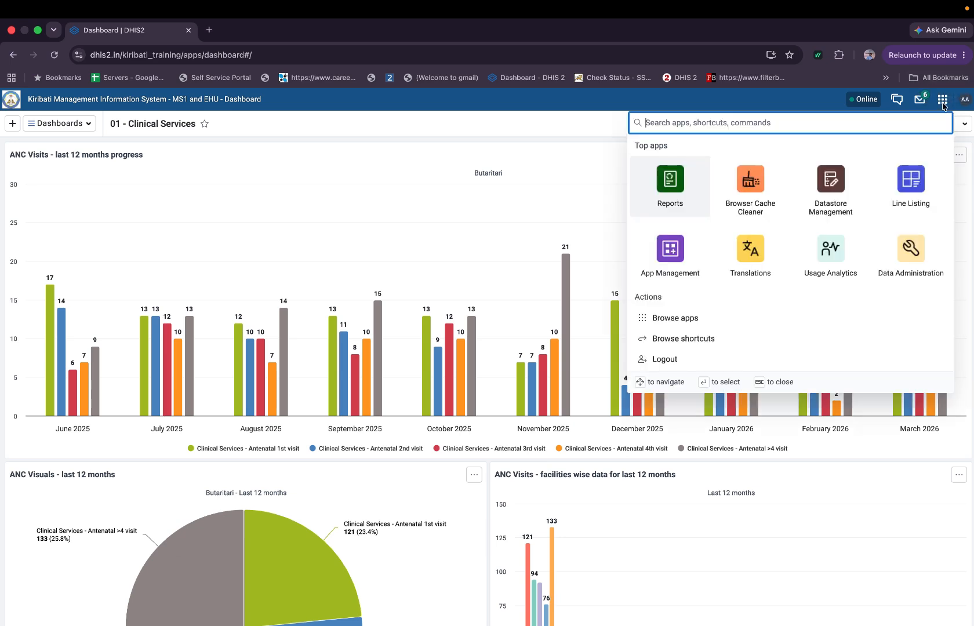
text(main)
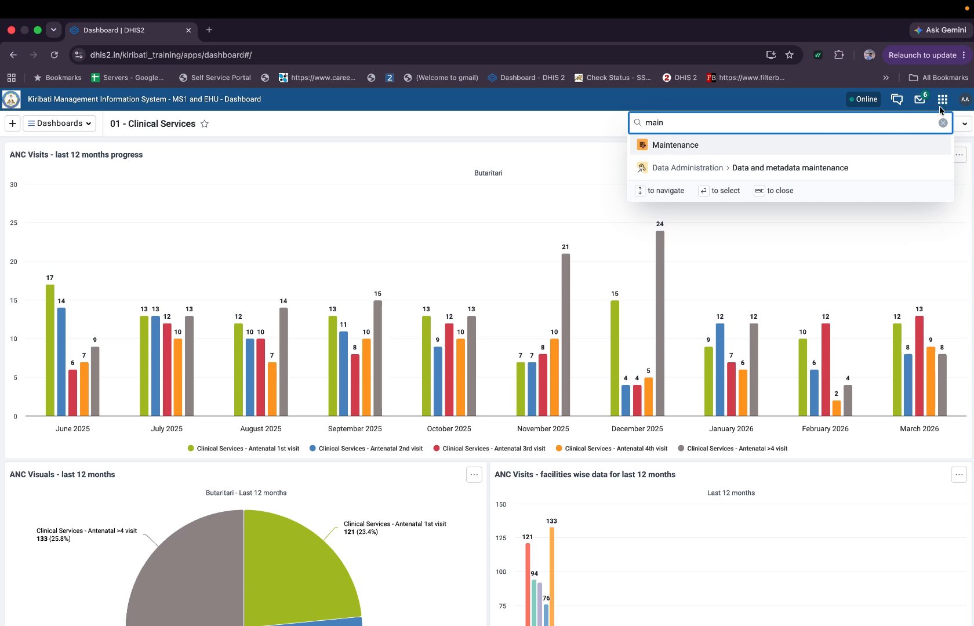
click(677, 148)
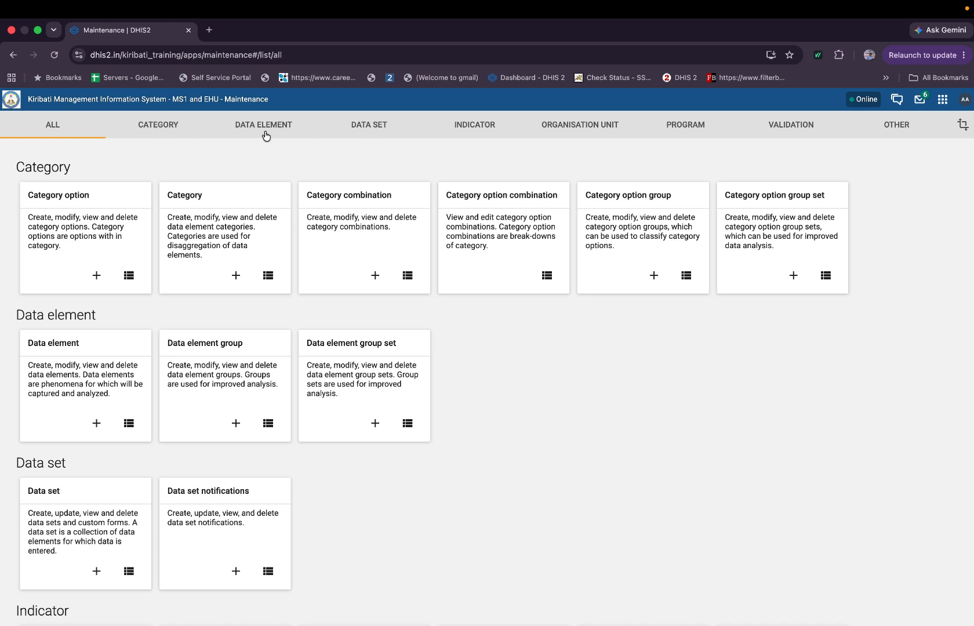
click(168, 131)
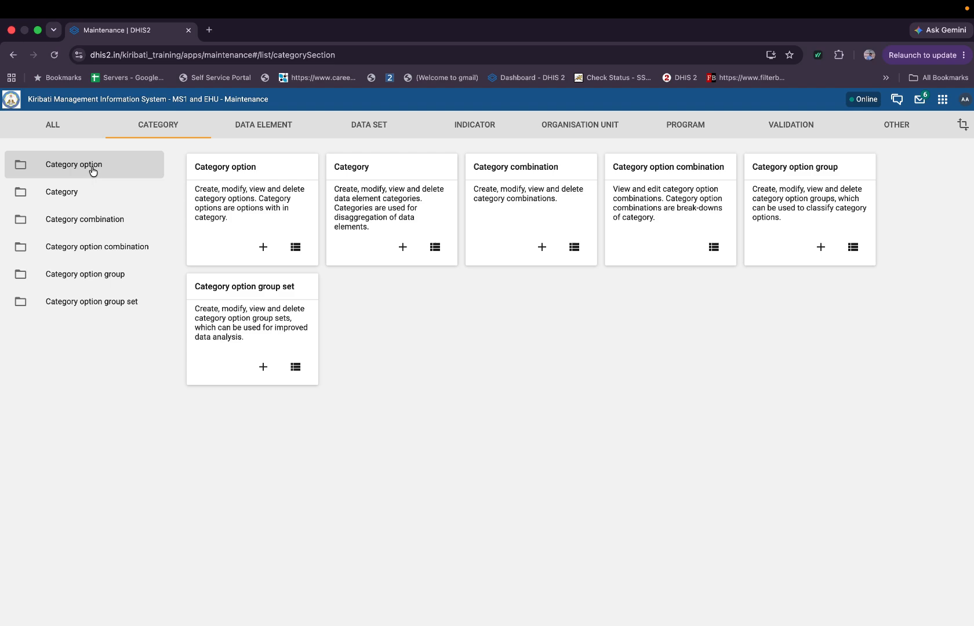
Switch to the PowerPoint slide with the paper immunisation form, review its Male and Female columns, and return to Chrome.
key(ctrl+Left)
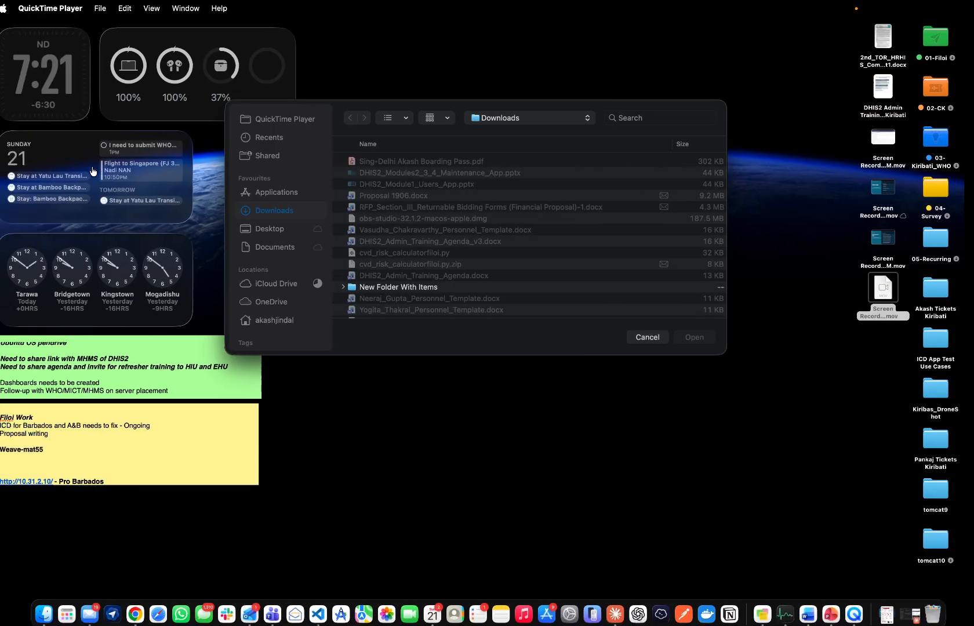
key(ctrl+Right)
key(ctrl+Right)
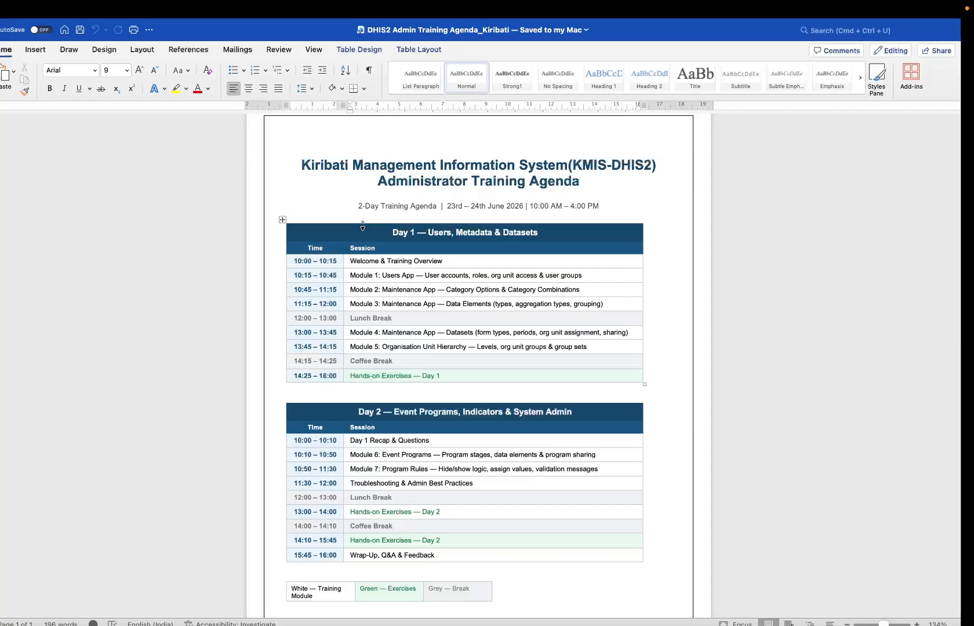
key(ctrl+Up)
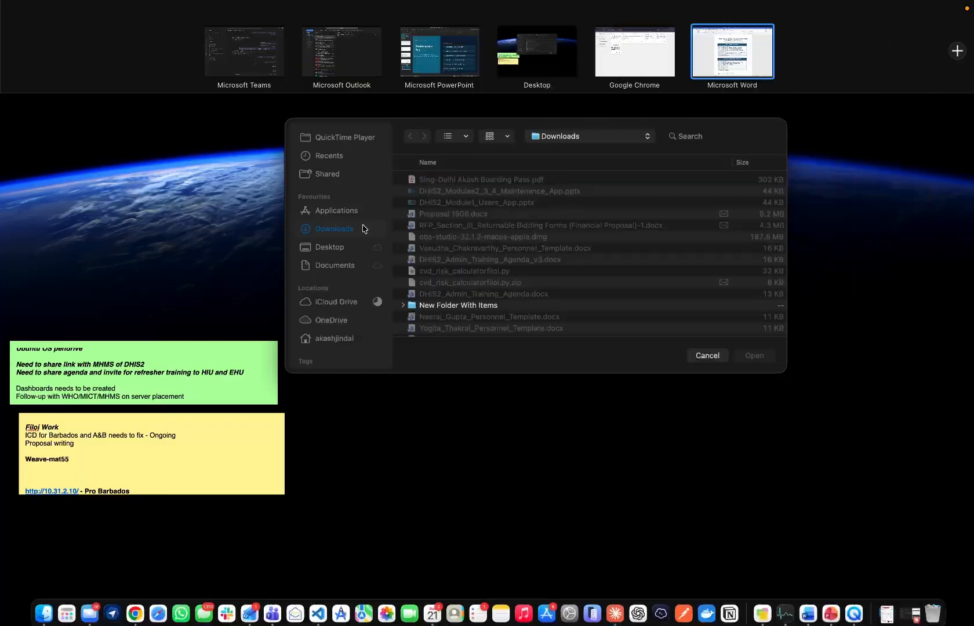
click(464, 58)
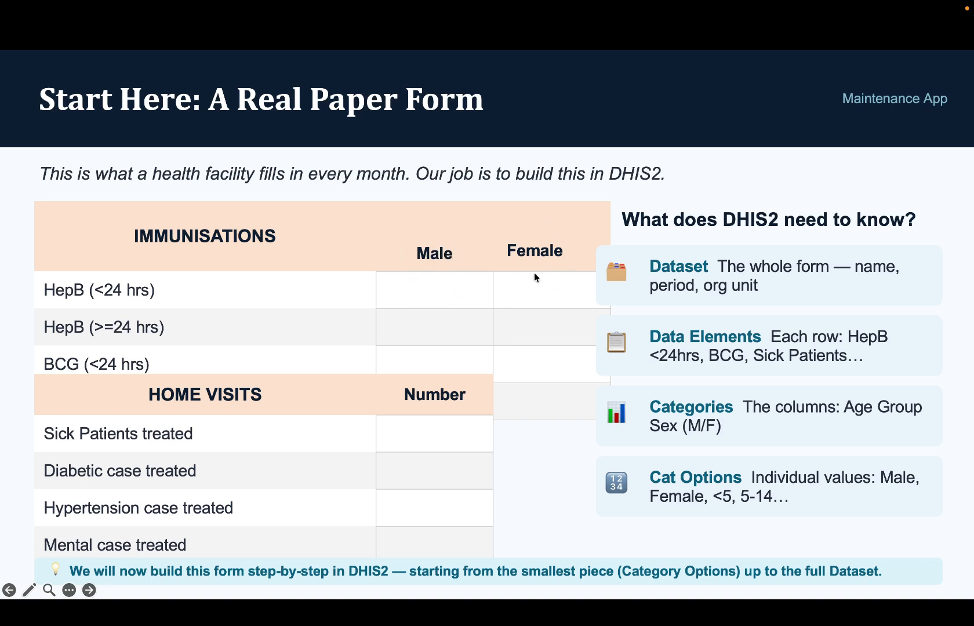
key(ctrl+Right)
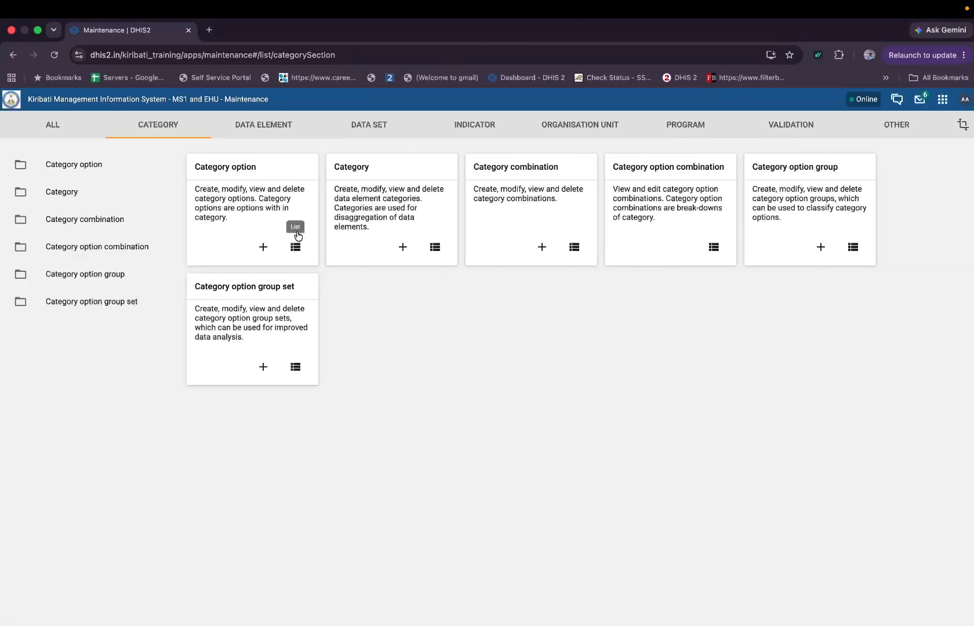
Open the category option list and look through the existing options.
click(238, 172)
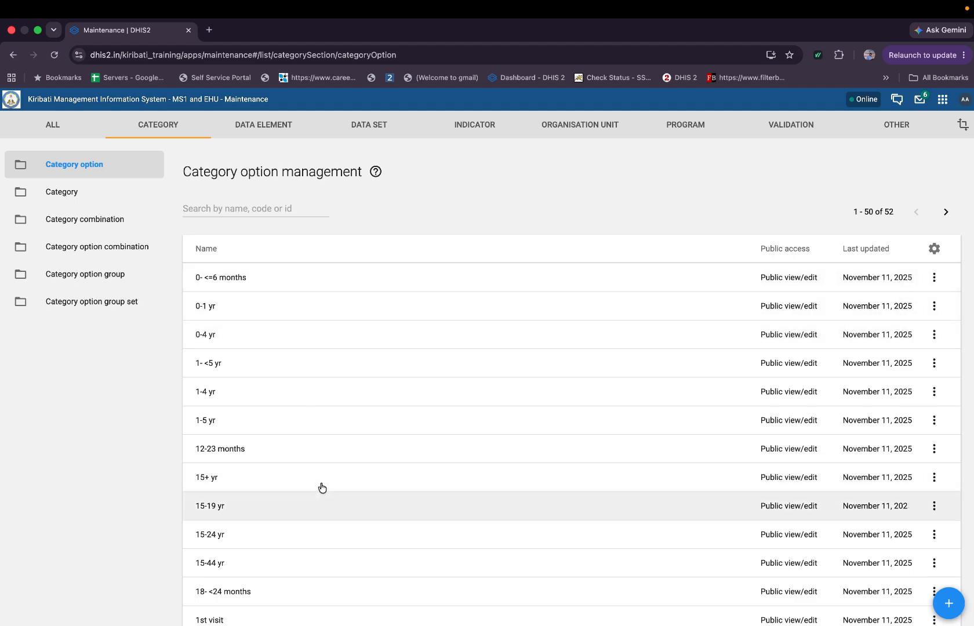
scroll(323, 486, down, 7)
scroll(322, 486, up, 7)
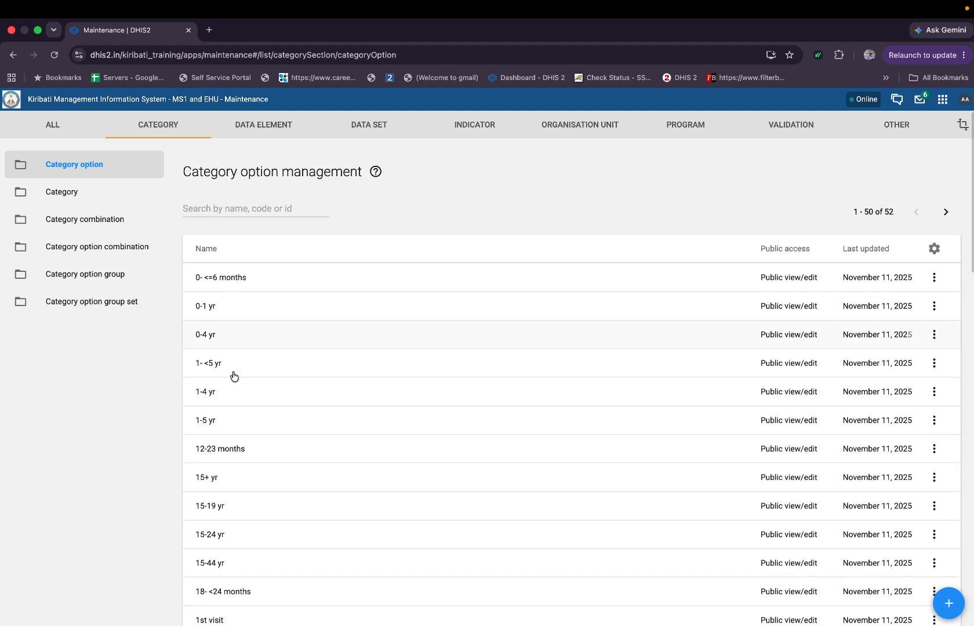
scroll(367, 399, down, 19)
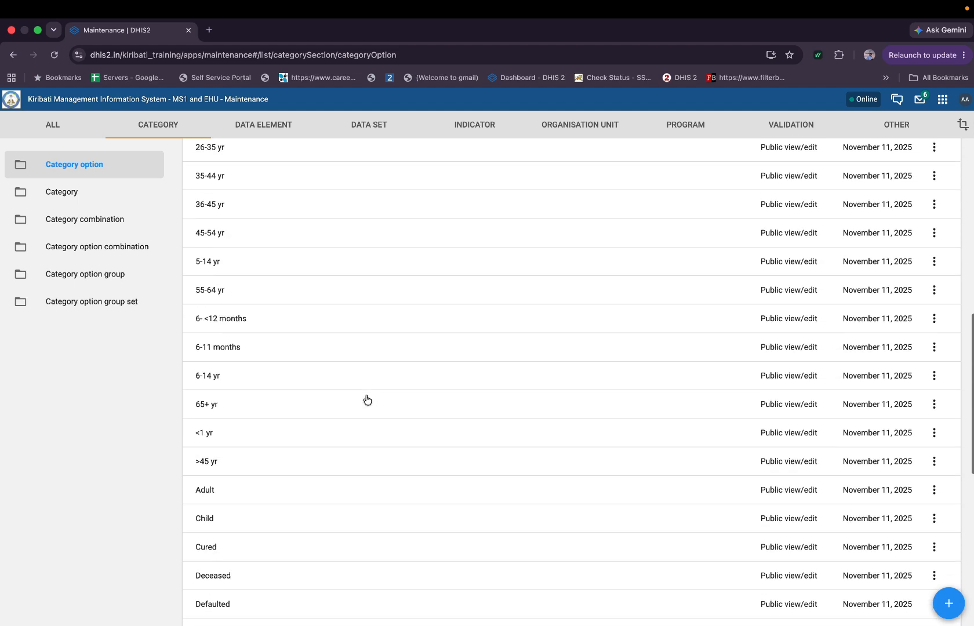
scroll(367, 399, up, 19)
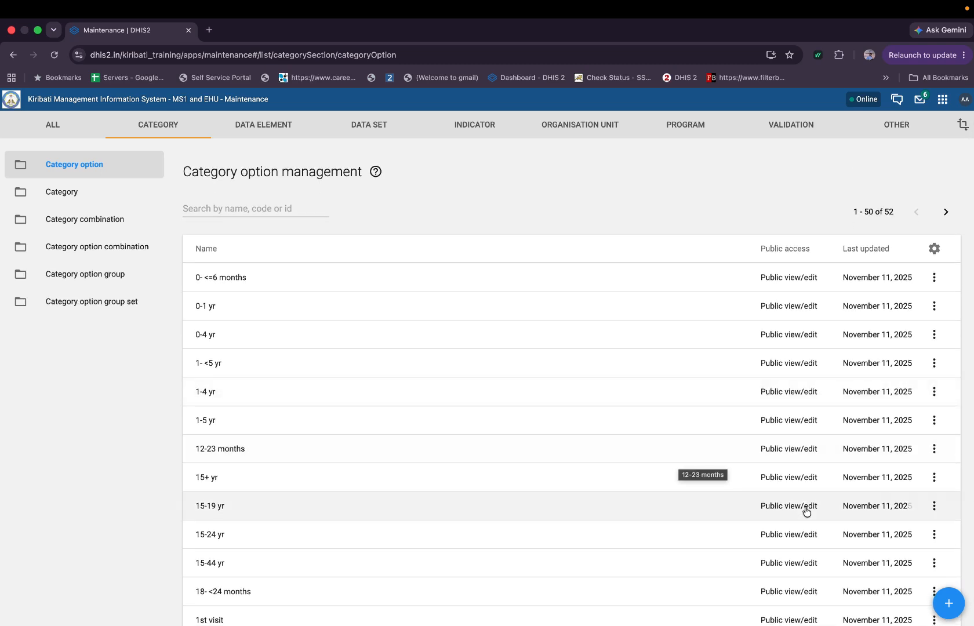
Create and save a category option with Male_T as both its name and short name.
click(949, 604)
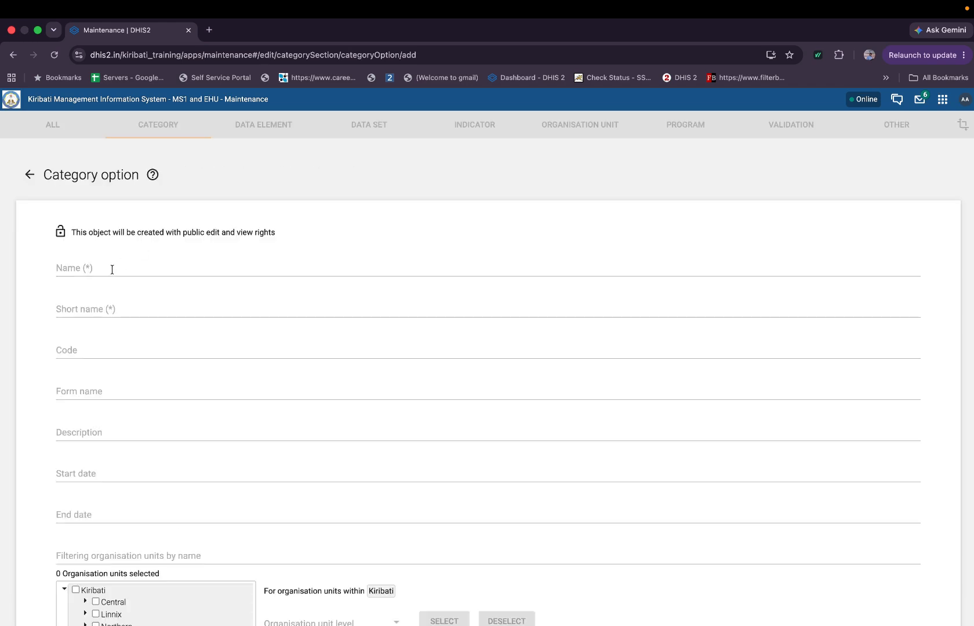
click(112, 269)
text(M)
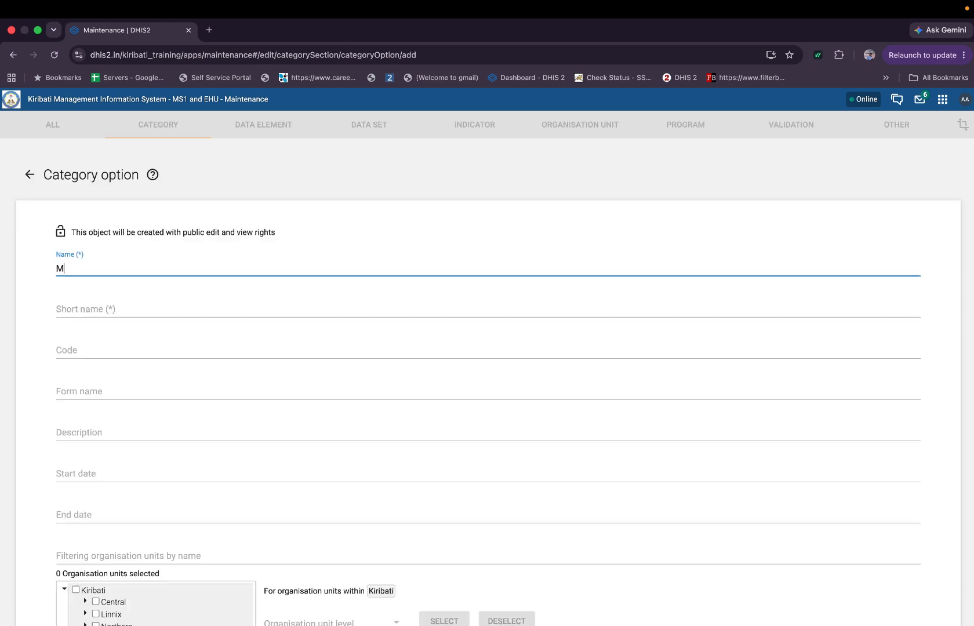
text(ale_)
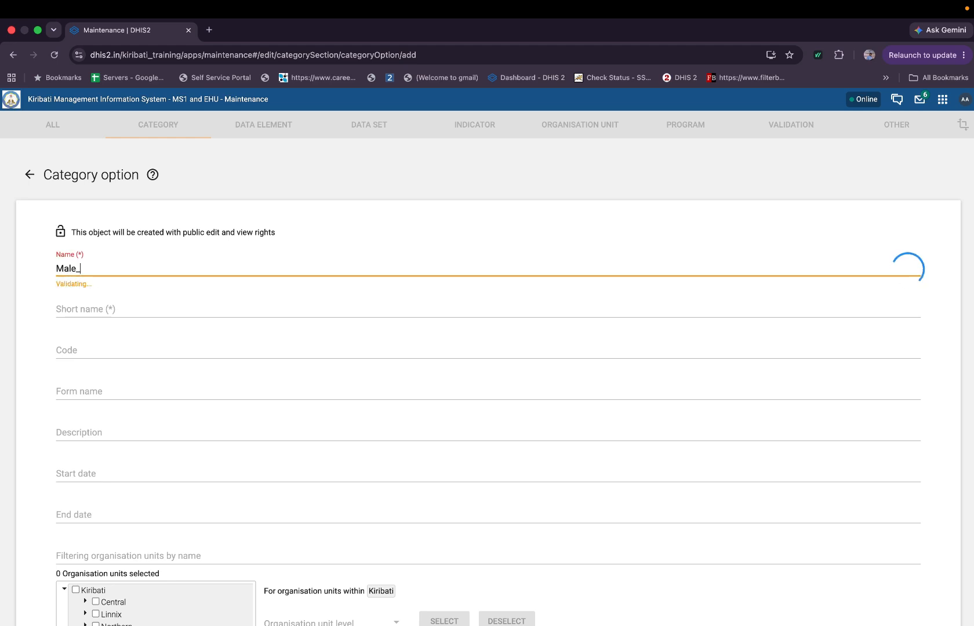
text(Tr)
click(87, 306)
text(Male)
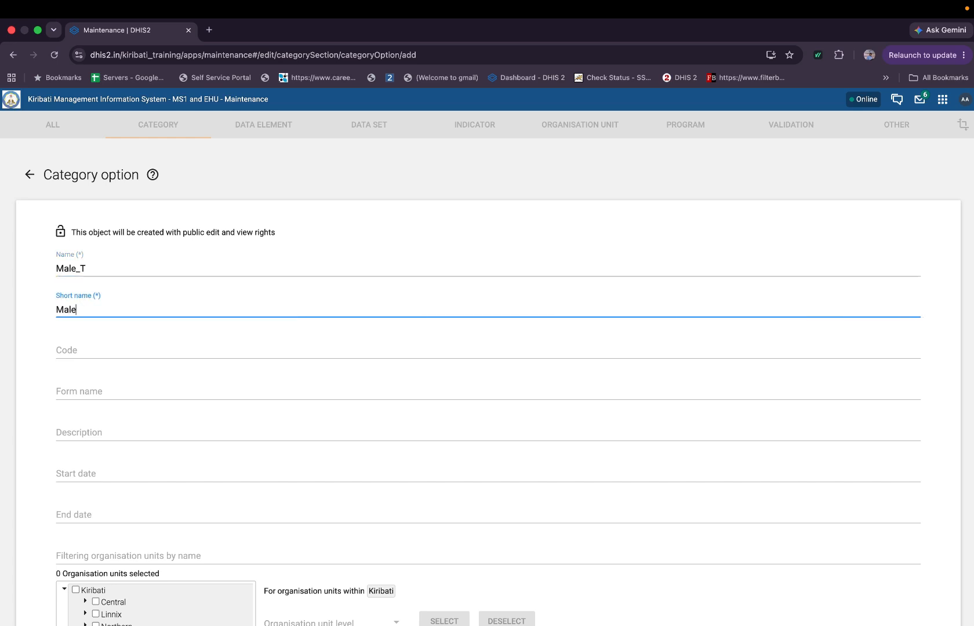
text(_T)
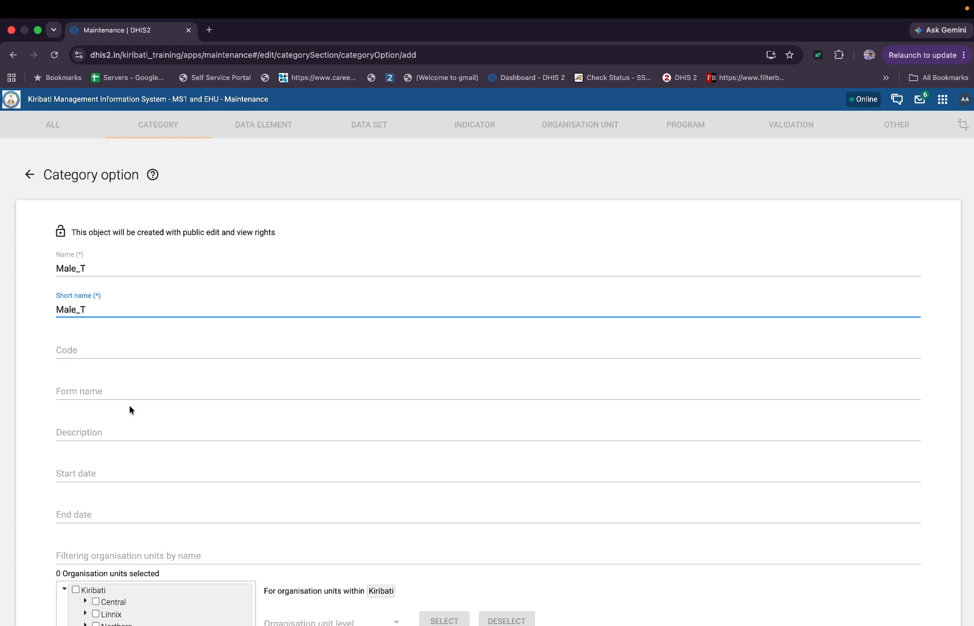
scroll(130, 410, down, 4)
click(87, 542)
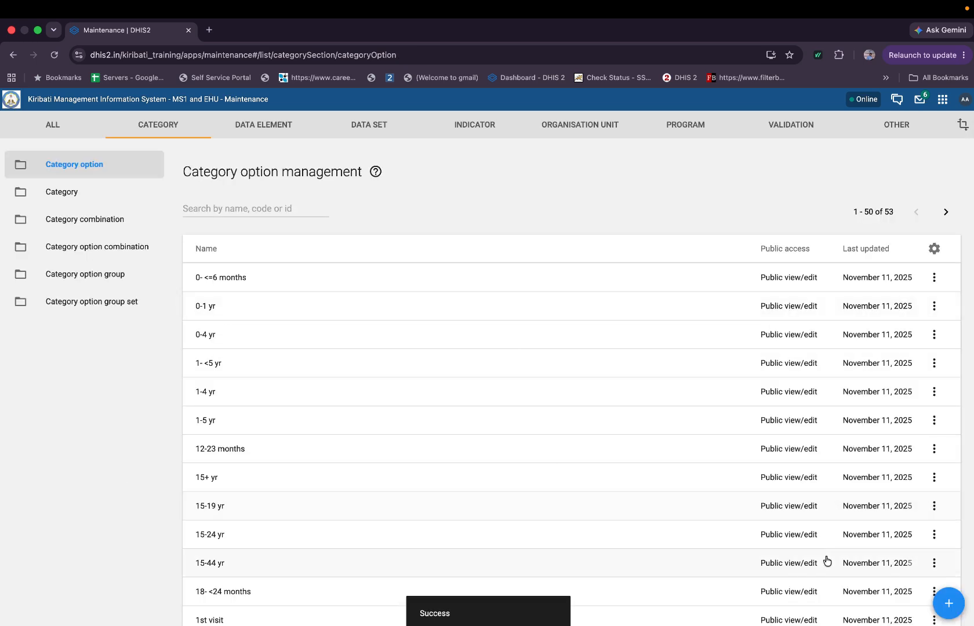
Start another new category option and enter Female_T as its name.
click(961, 601)
click(340, 269)
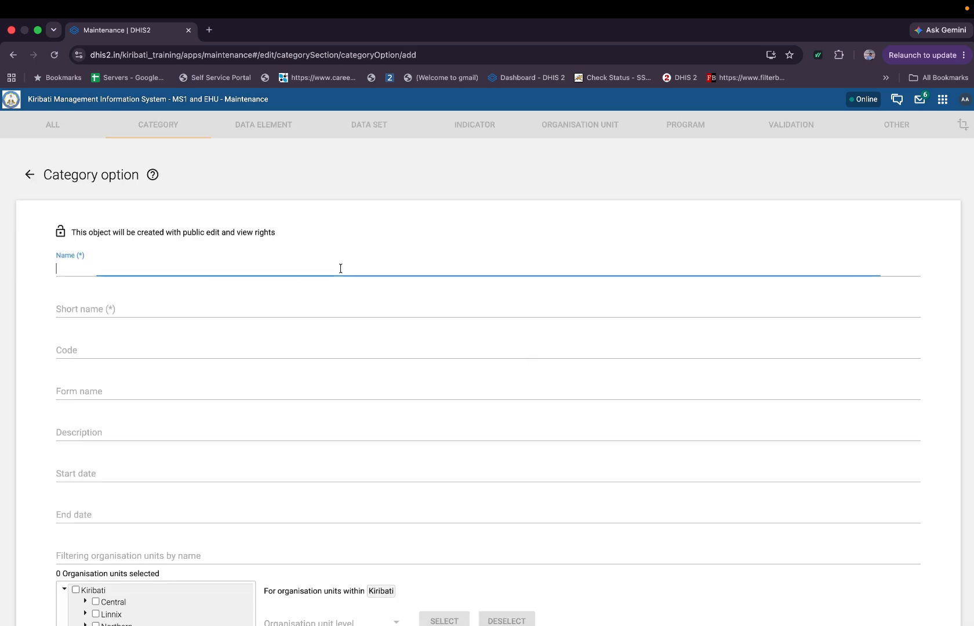
text(Female)
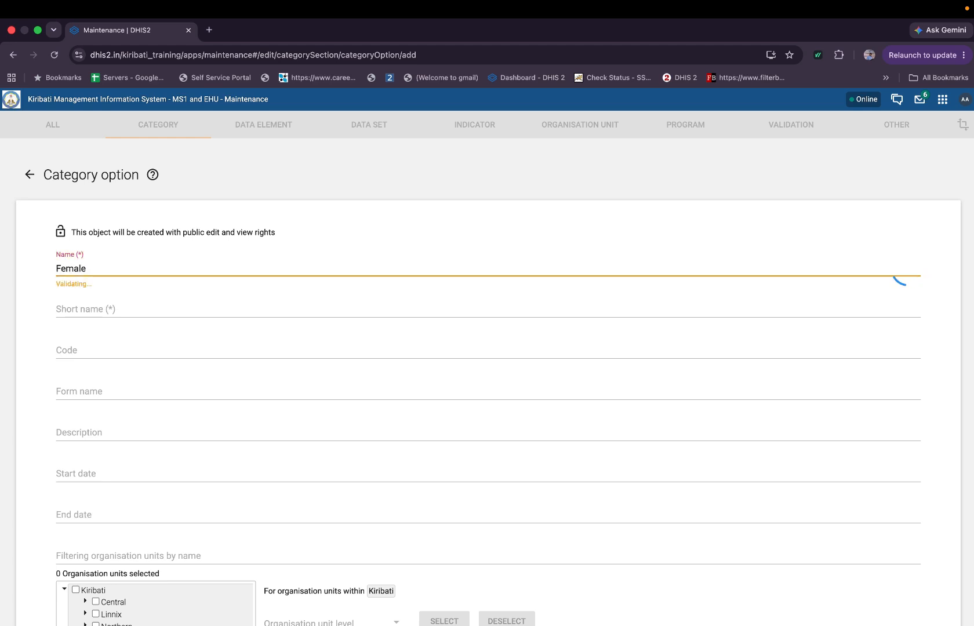
text(_T)
Try the category option name without its suffix as Female, and restore it to Female_T.
drag(106, 268, 31, 270)
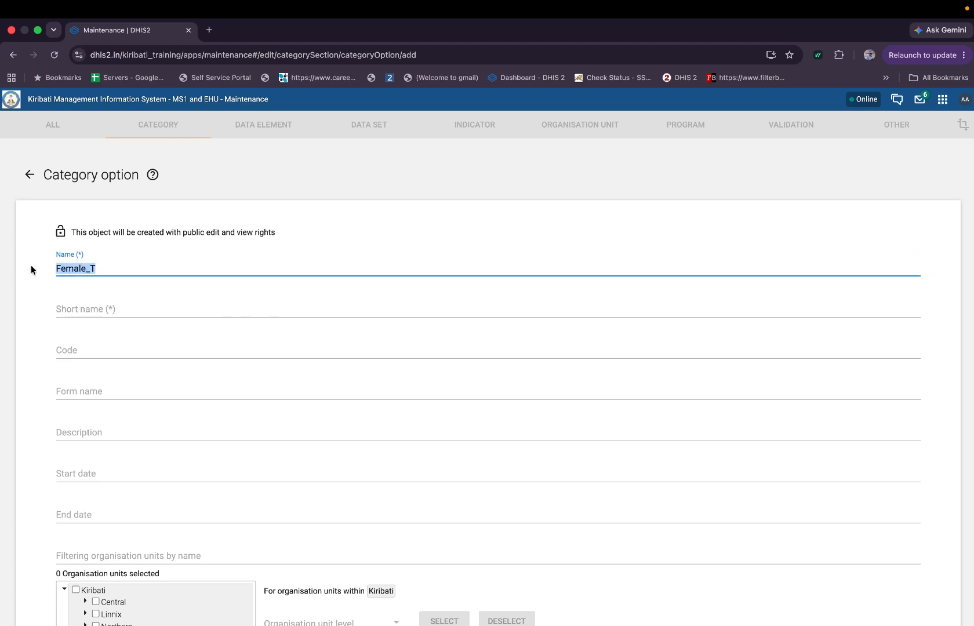
key(Right)
key(BackSpace)
key(BackSpace)
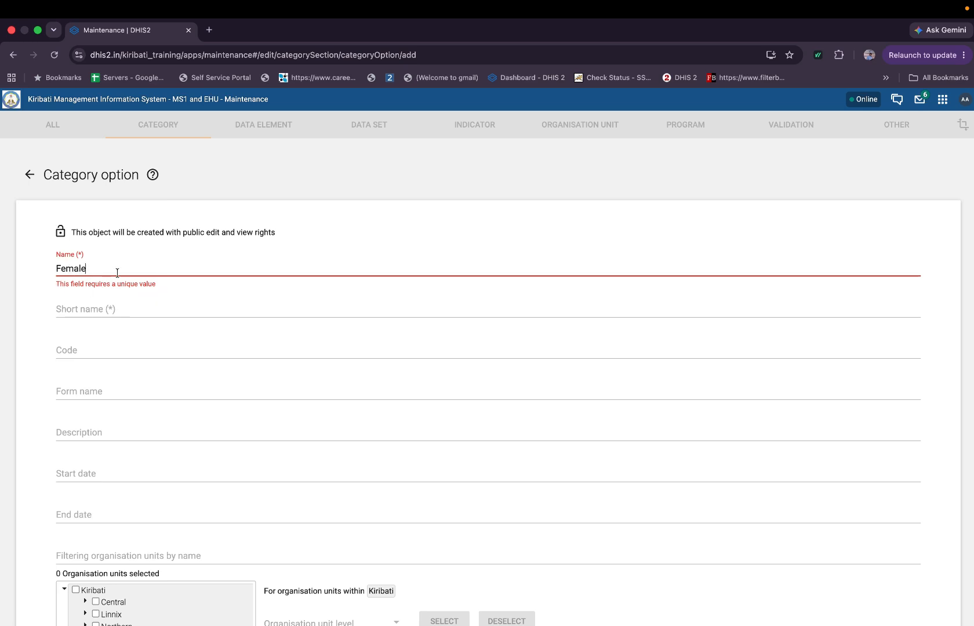
text(T)
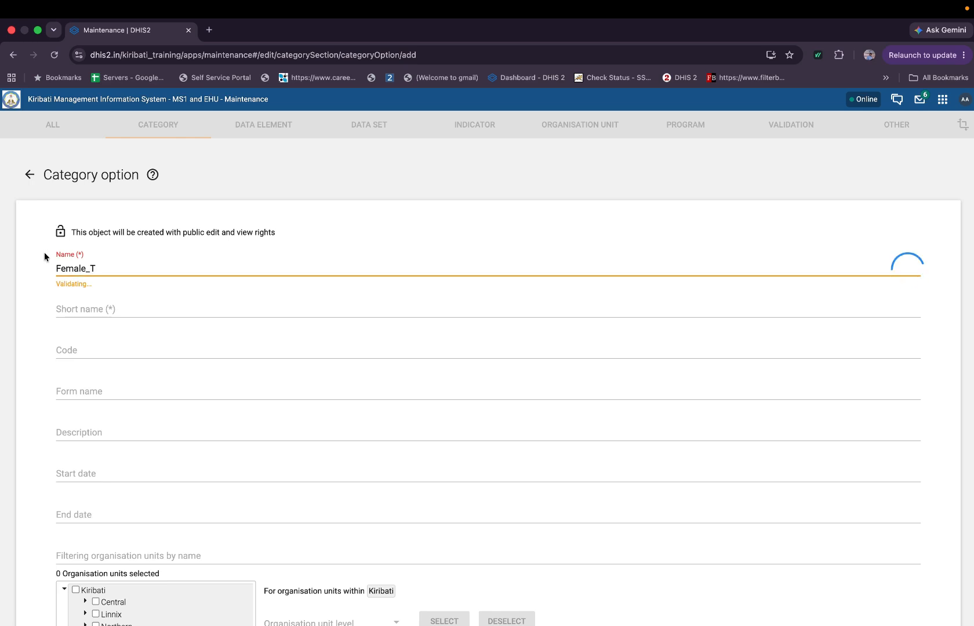
Set the new category option's short name to Female_T and save the option.
click(95, 311)
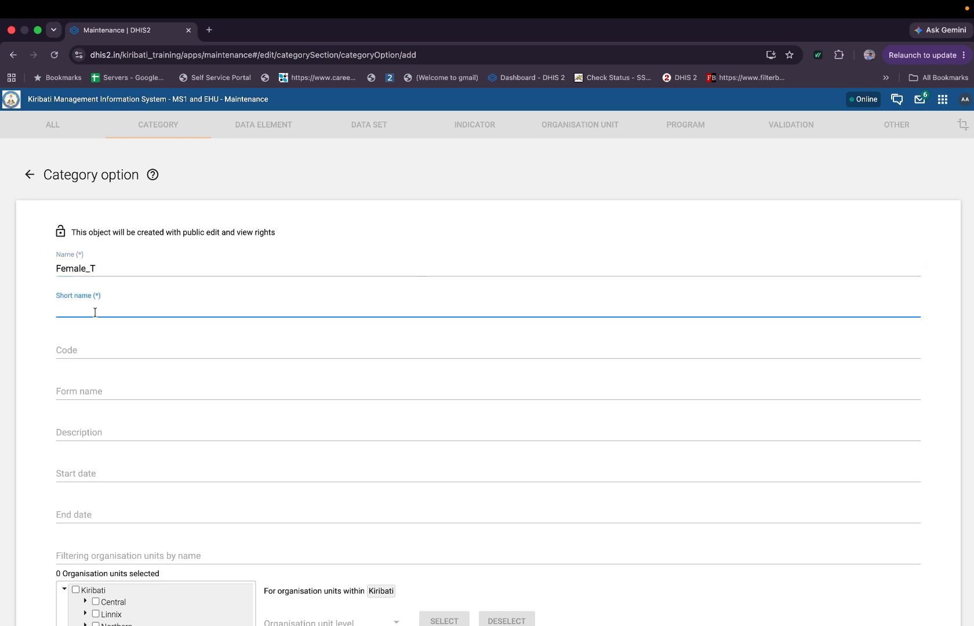
text(Feml)
key(BackSpace)
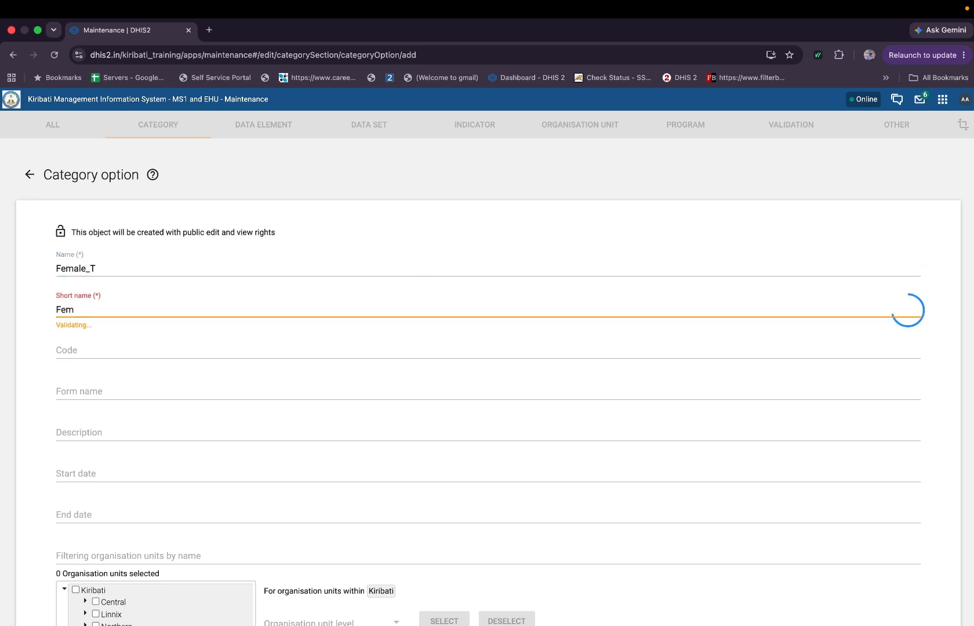
text(ale_T)
scroll(186, 396, down, 5)
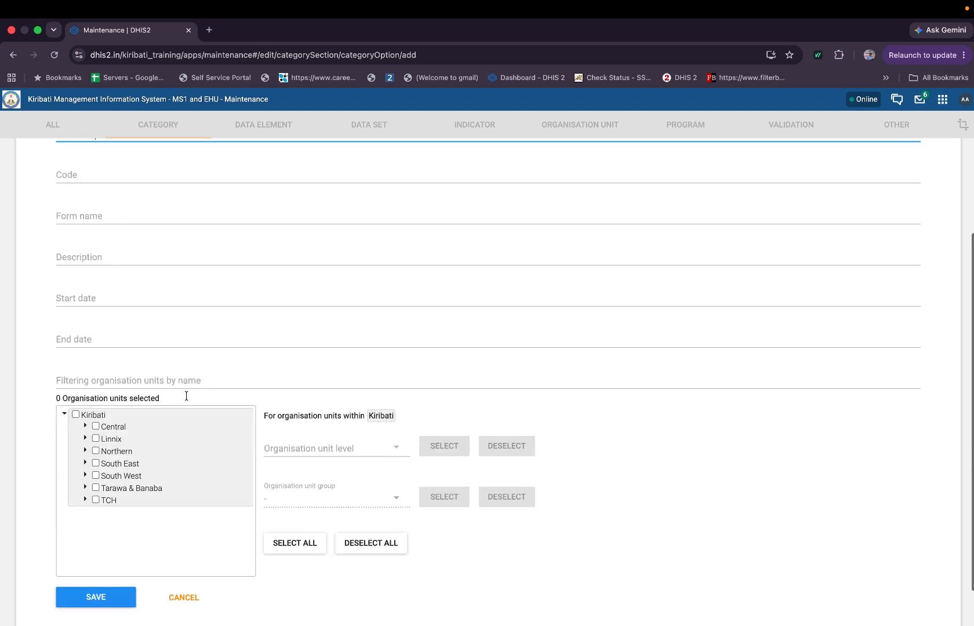
click(102, 548)
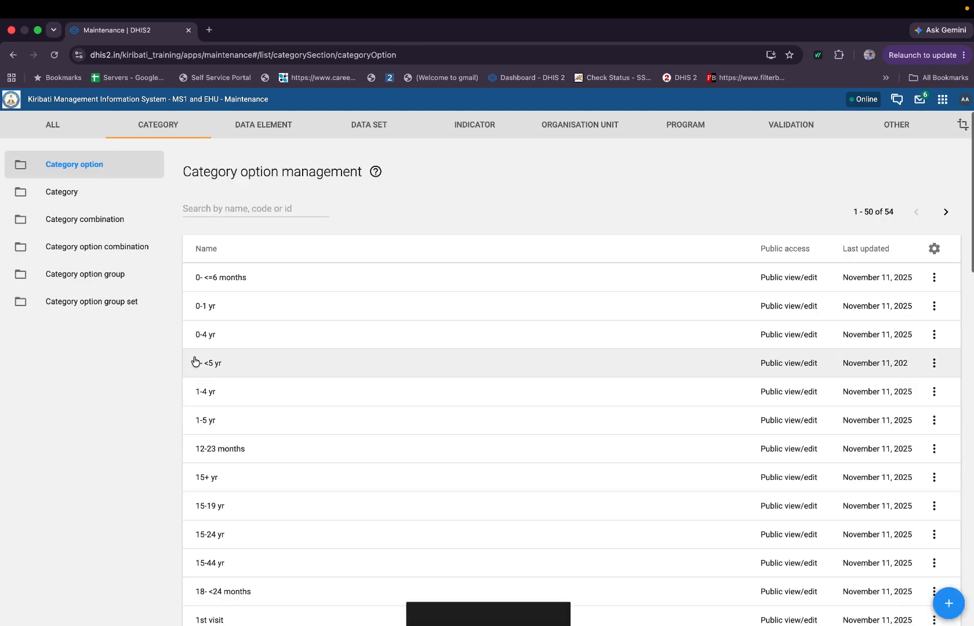
Search the category options for _T and check the list for the newly created male and female options.
click(225, 205)
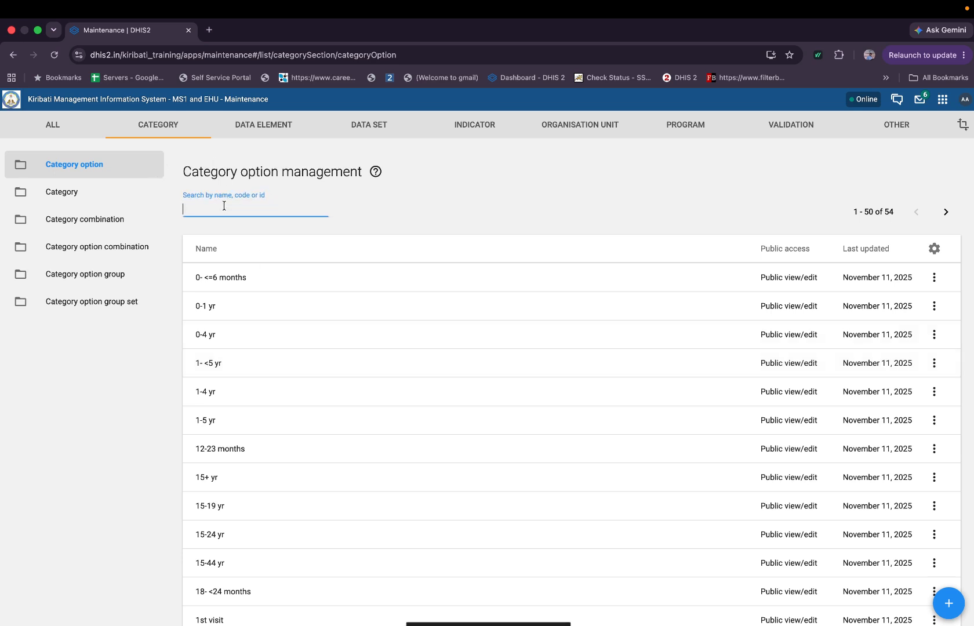
text(_)
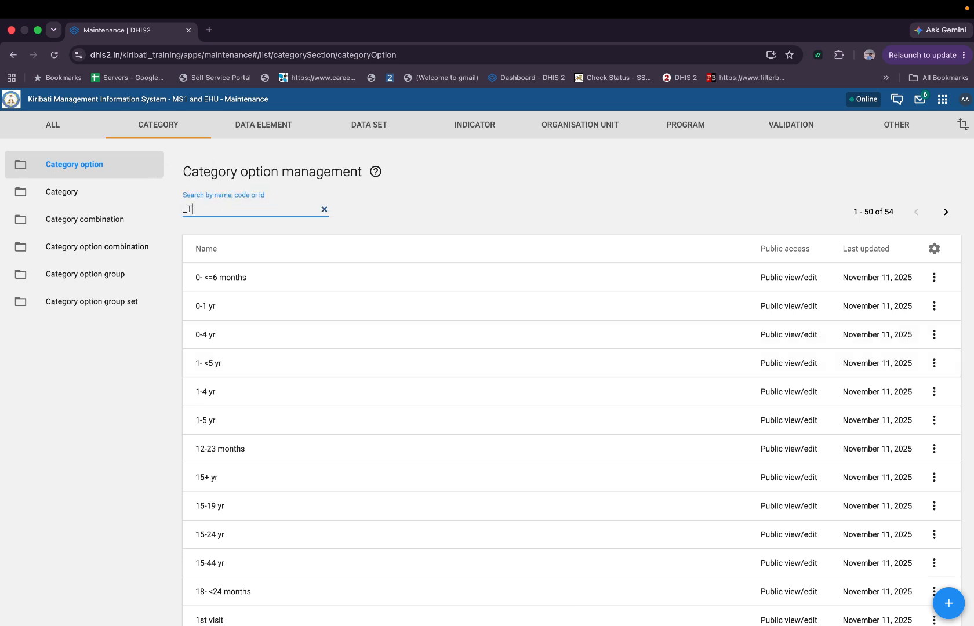
text(T)
scroll(296, 396, down, 3)
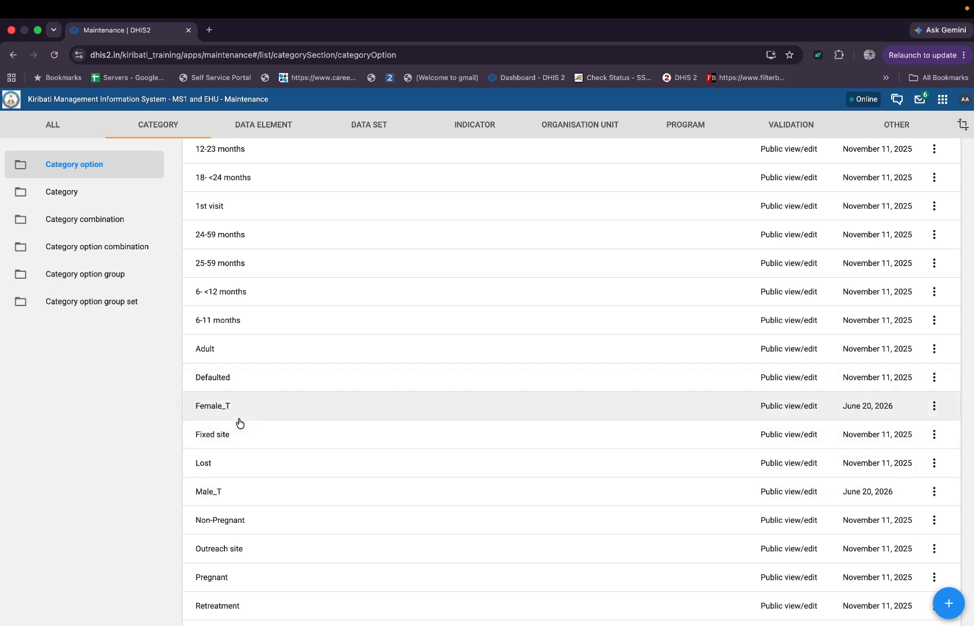
scroll(240, 423, up, 3)
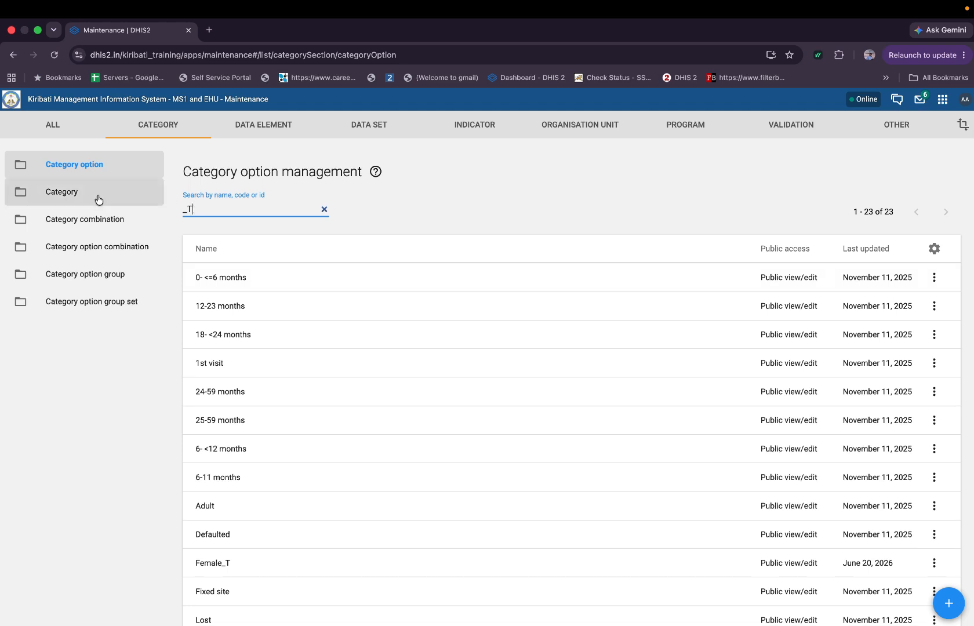
Start a new category with name and short name Sex, and set its data dimension type to Disaggregation.
click(84, 197)
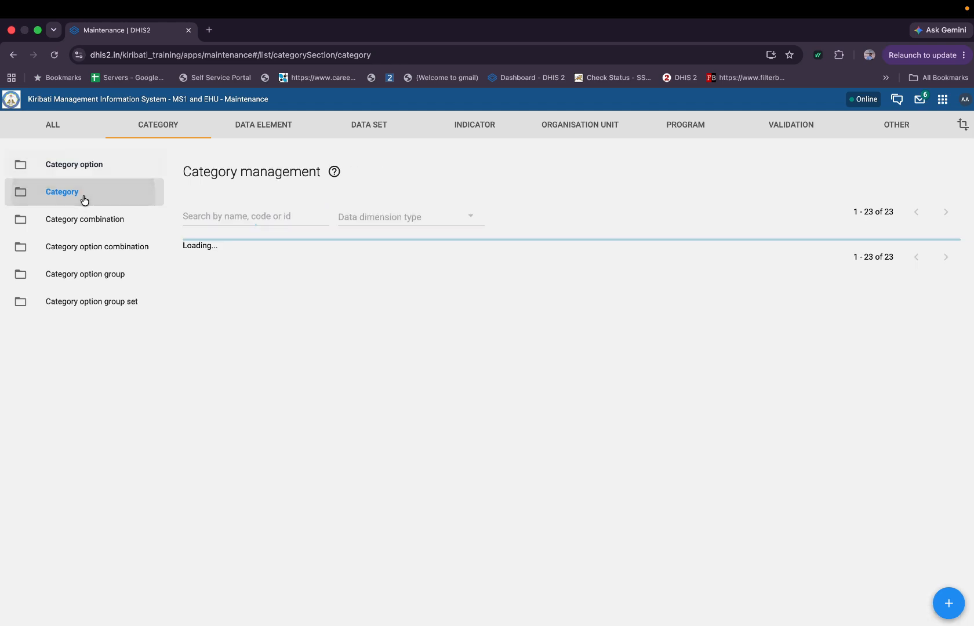
click(951, 605)
click(215, 268)
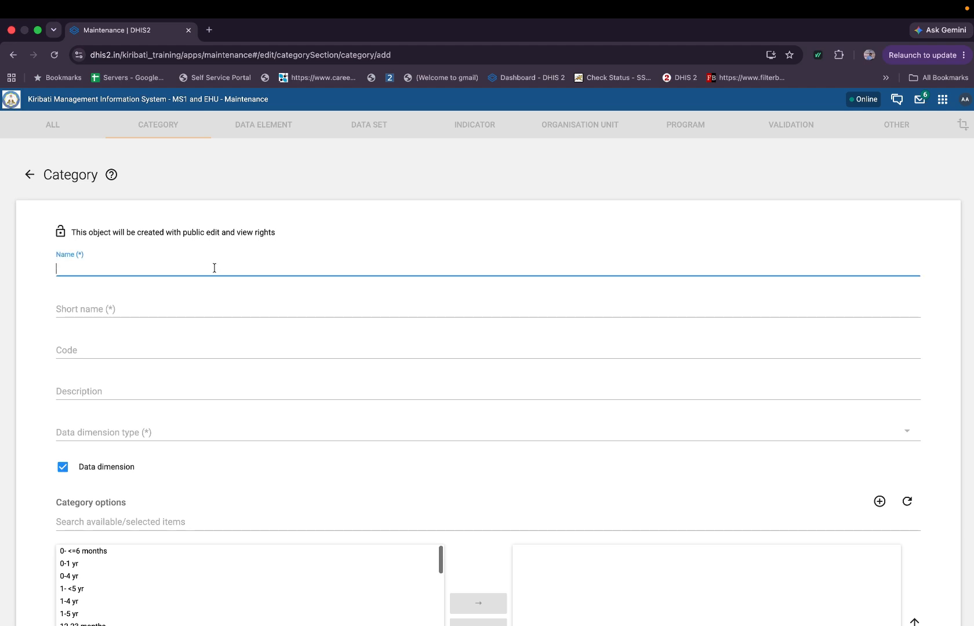
text(Sex)
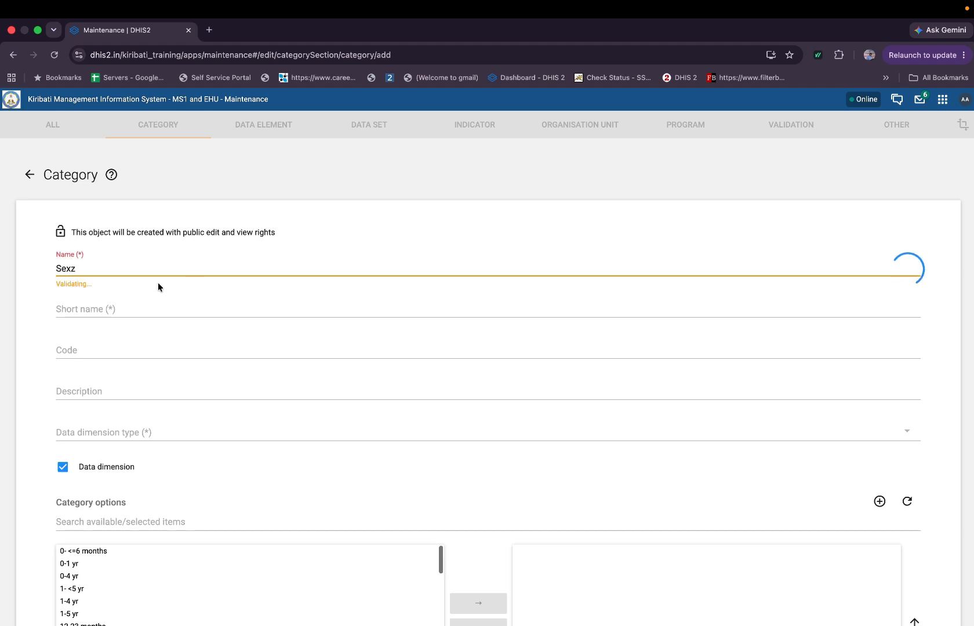
click(102, 315)
text(Sex)
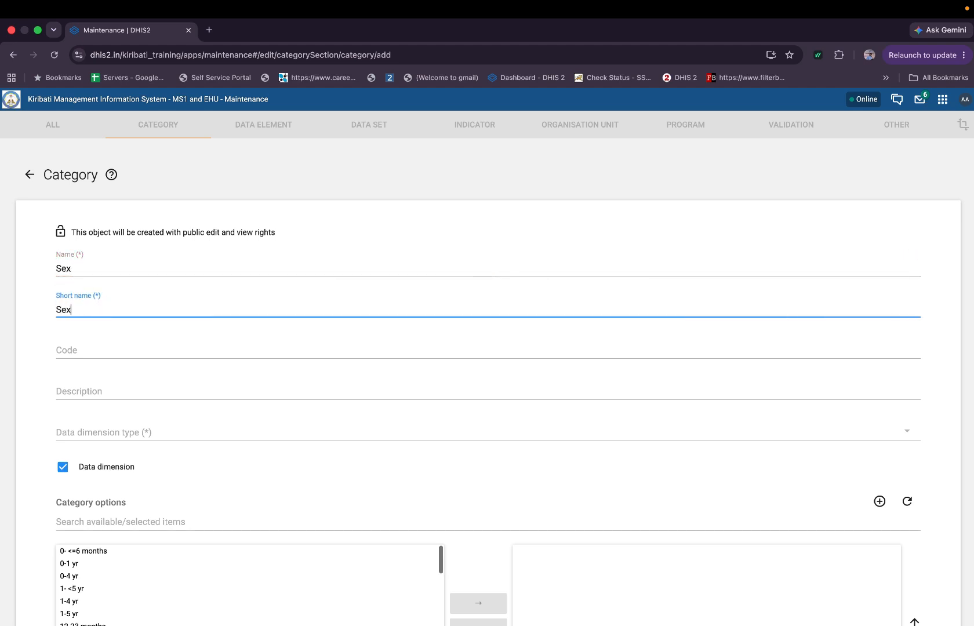
scroll(31, 410, down, 5)
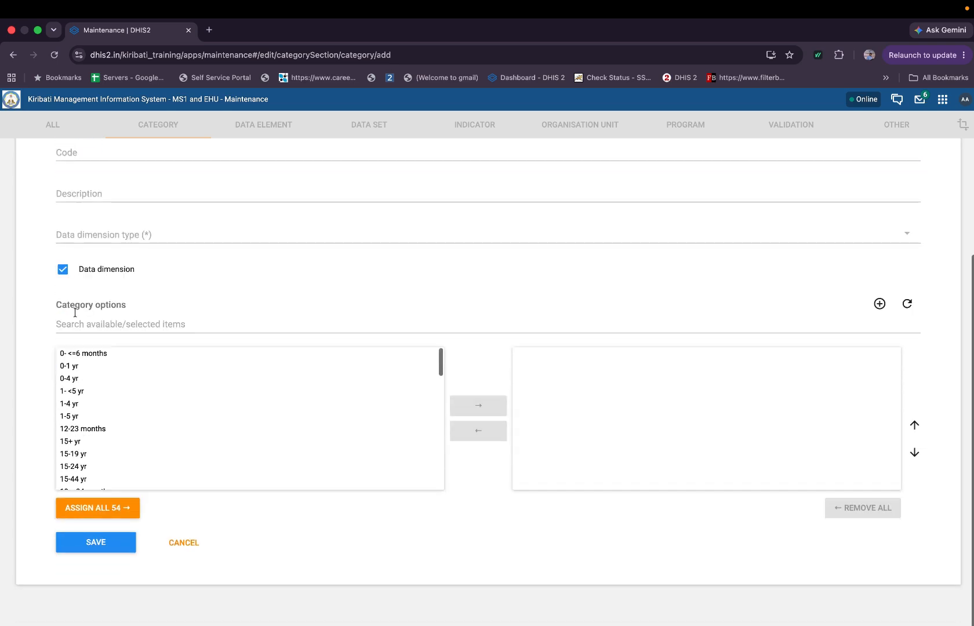
click(110, 238)
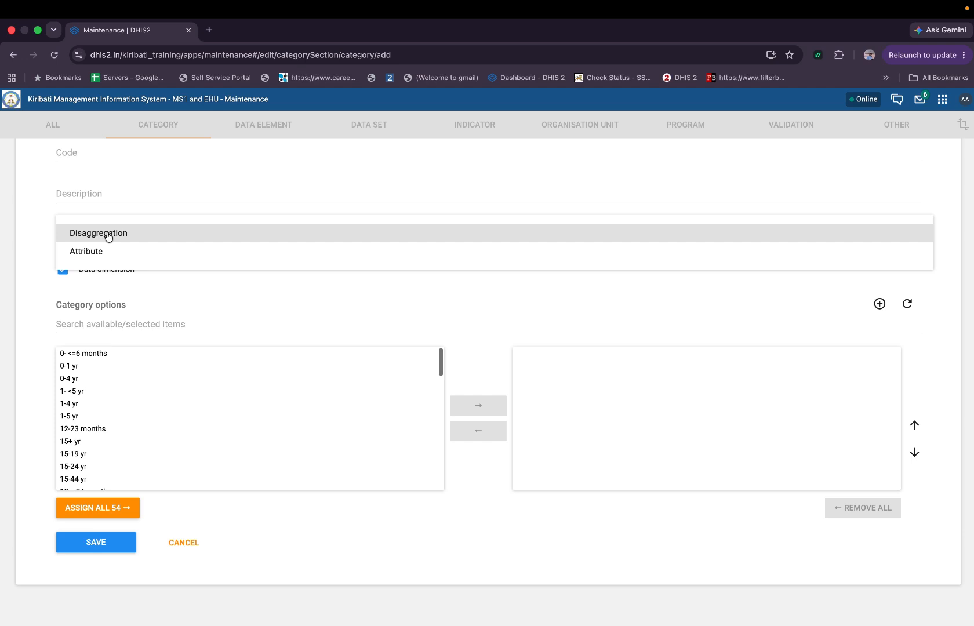
click(108, 237)
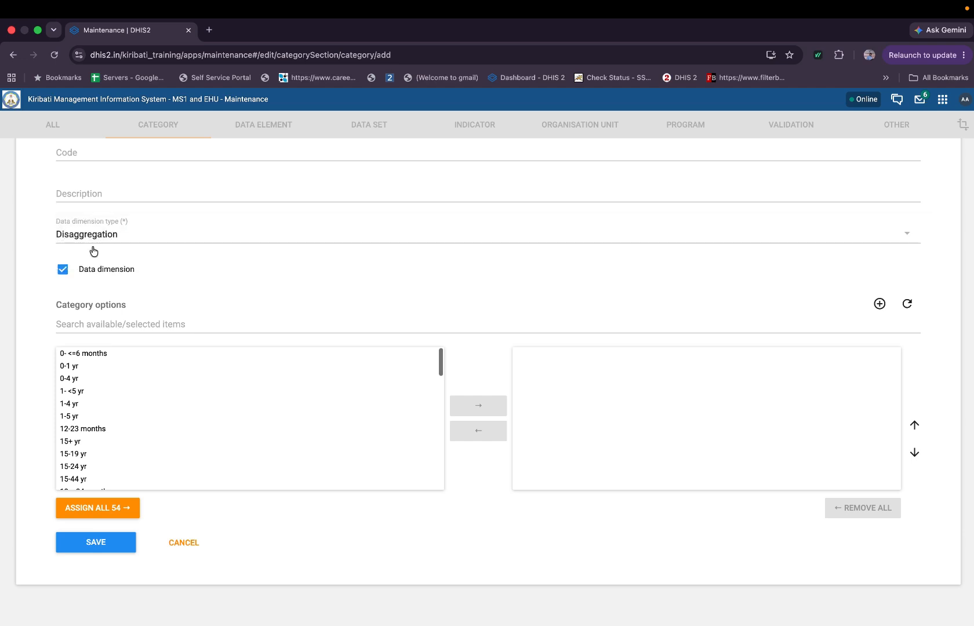
Filter the category options by Male, assign Male_T and Female_T to the category, and save it.
click(87, 329)
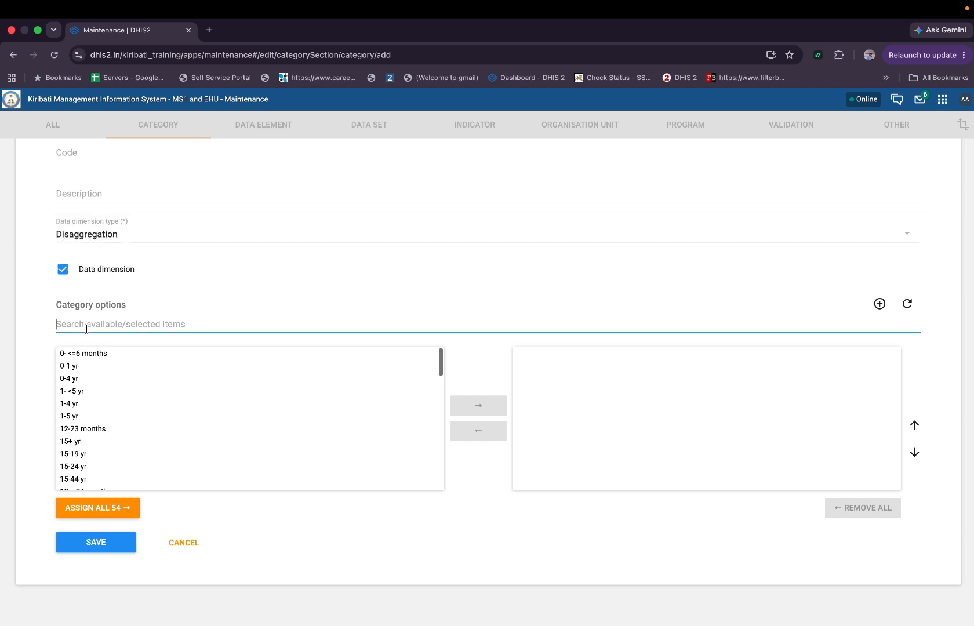
text(Male)
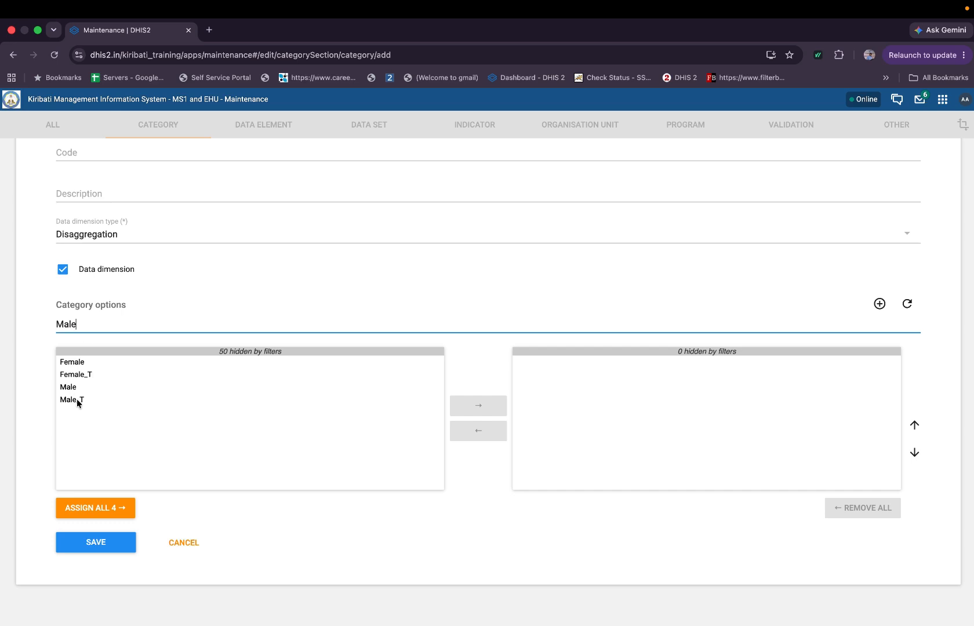
click(78, 400)
click(476, 406)
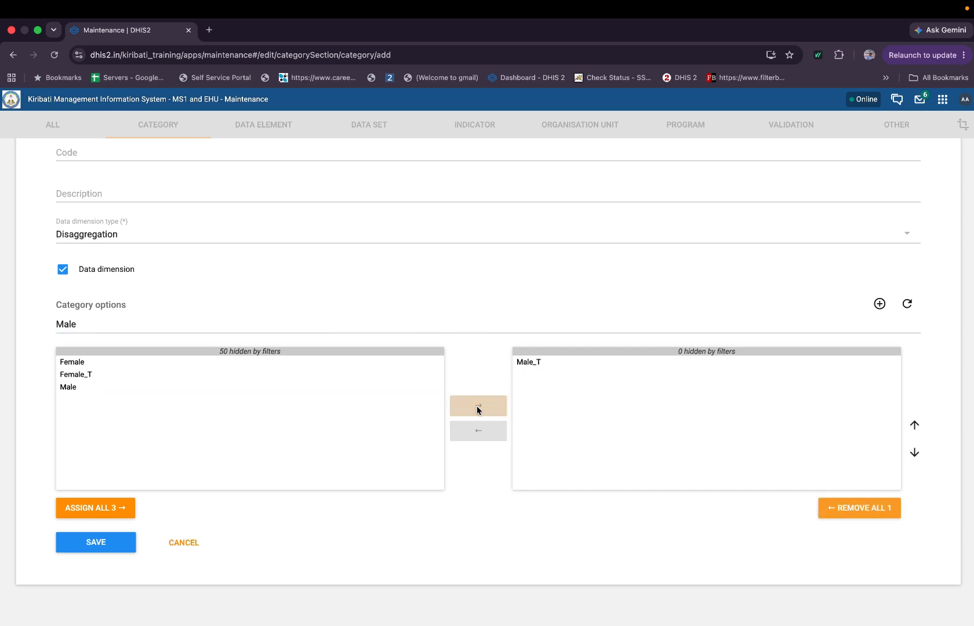
click(89, 374)
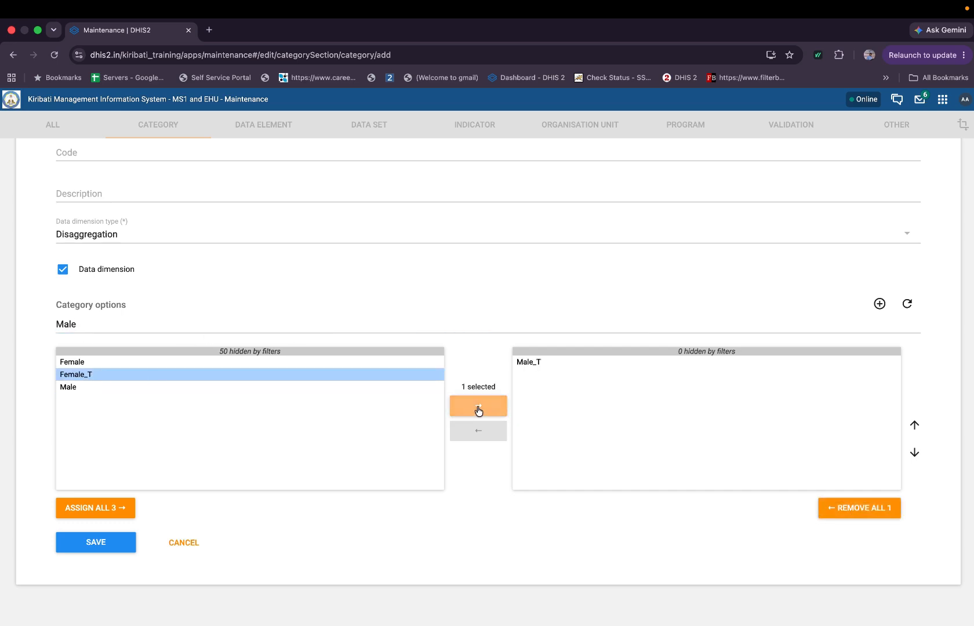
click(479, 408)
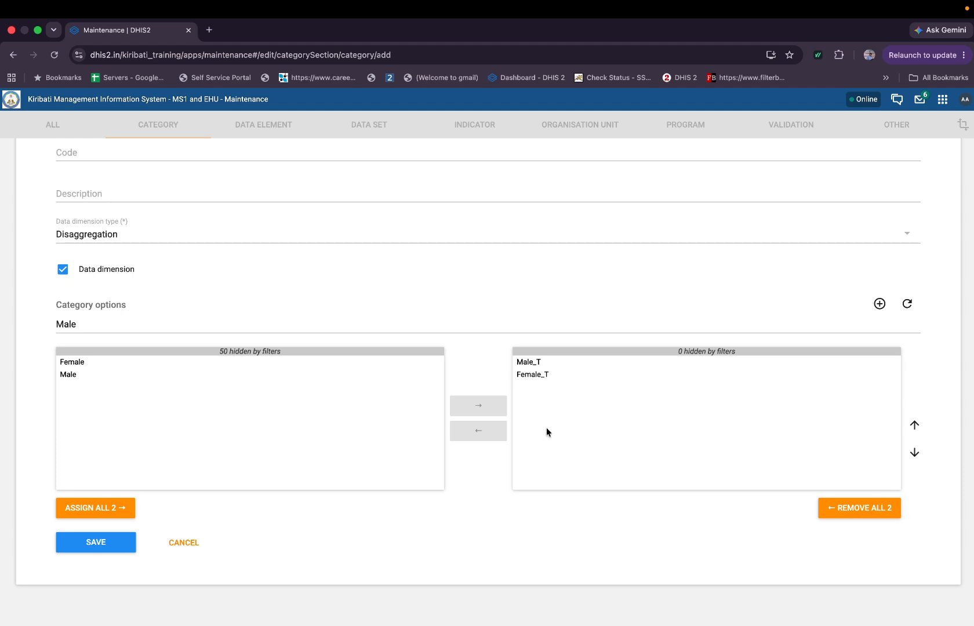
scroll(477, 470, up, 4)
scroll(95, 355, down, 4)
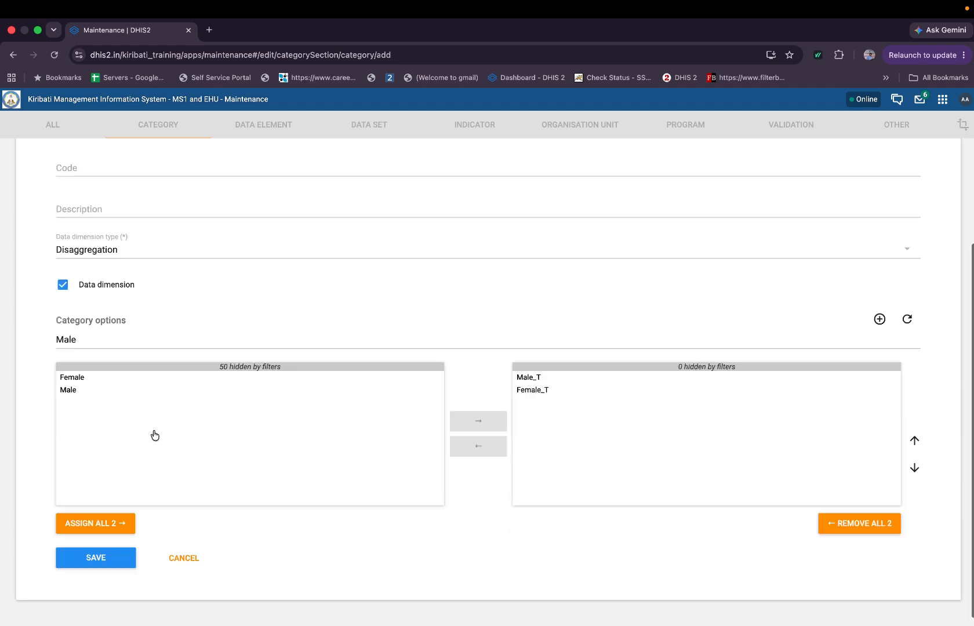
click(94, 545)
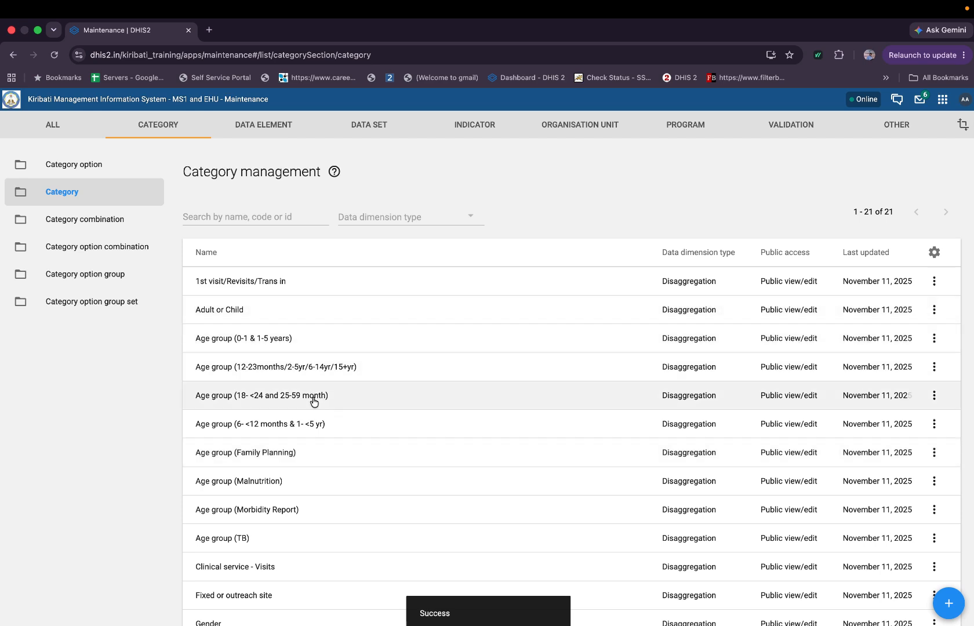
Find the Sex category, change both its name and short name to Sex_T, and save it.
click(214, 218)
text(Sex)
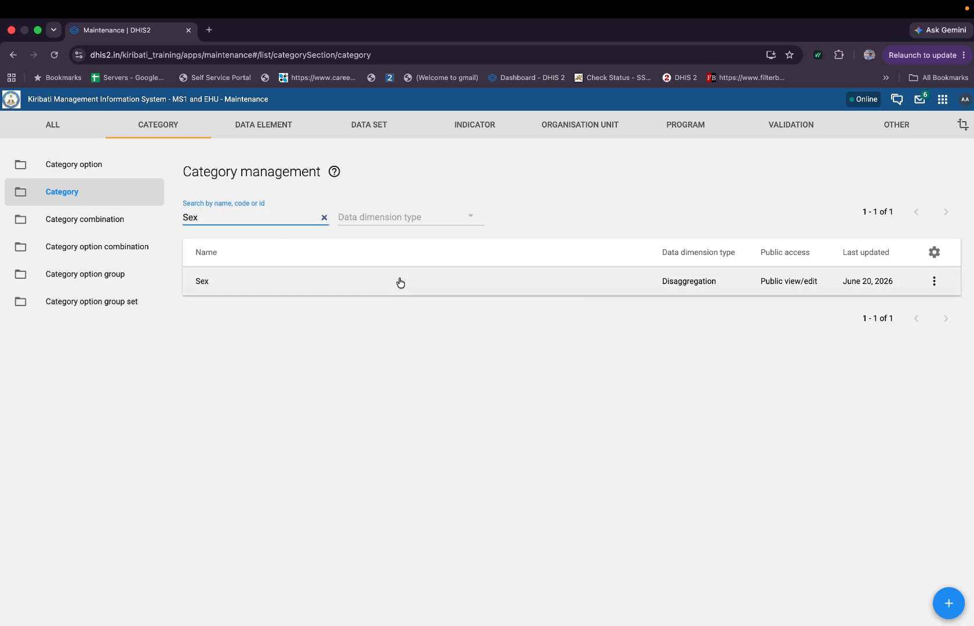
click(934, 281)
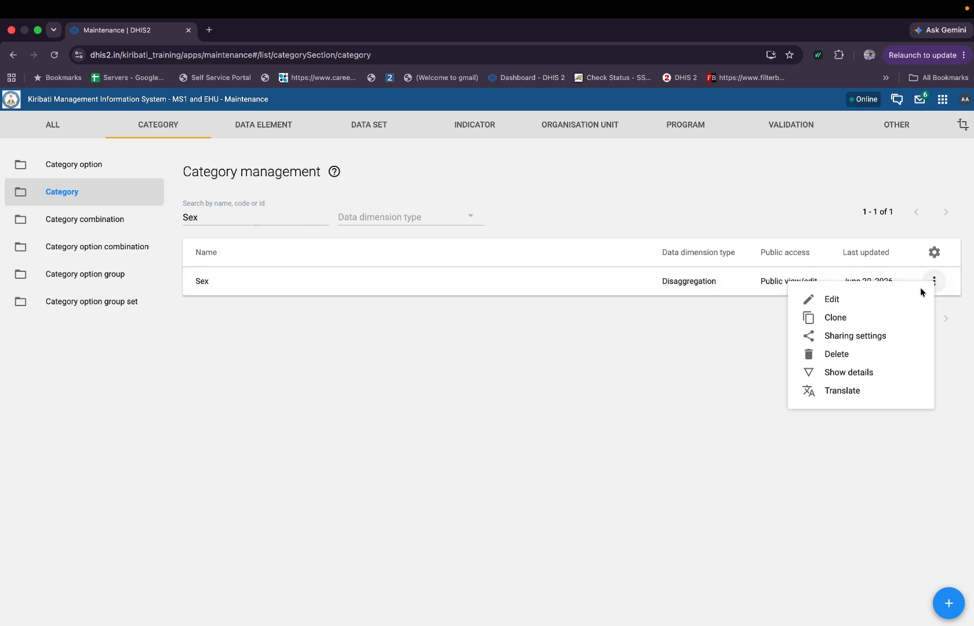
click(855, 304)
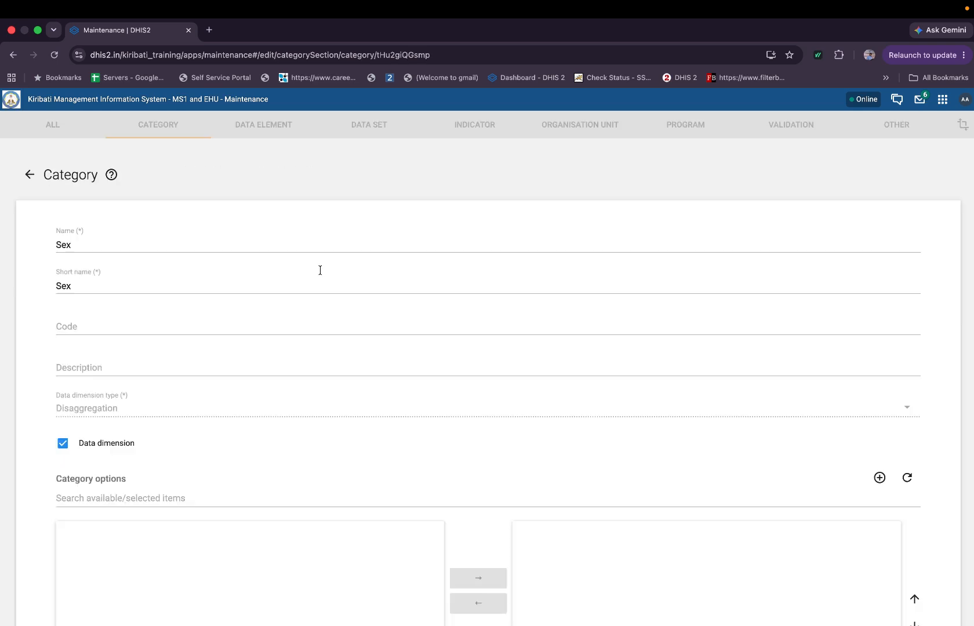
click(115, 246)
text(_T)
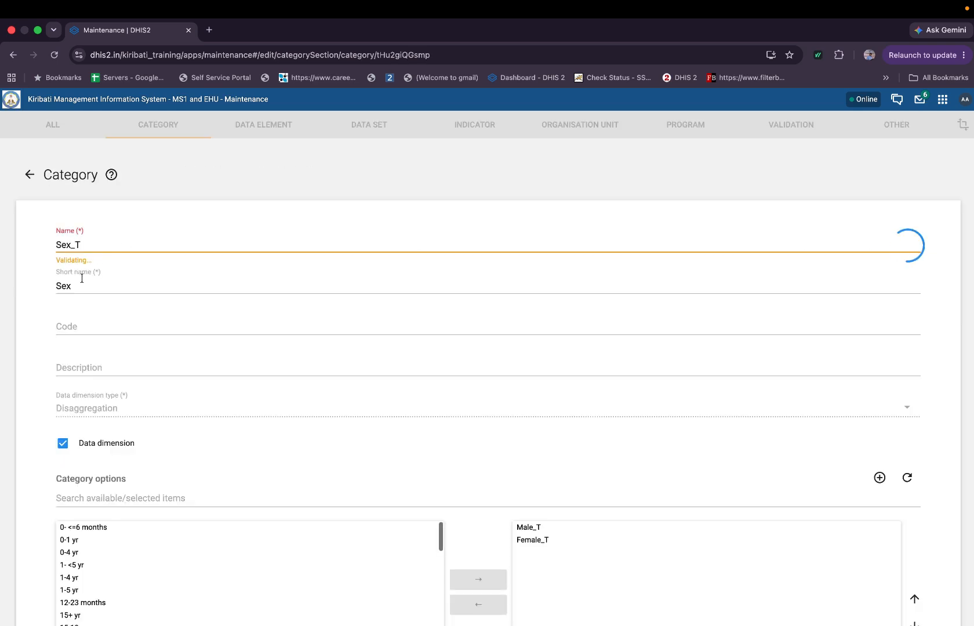
click(81, 282)
text(_T)
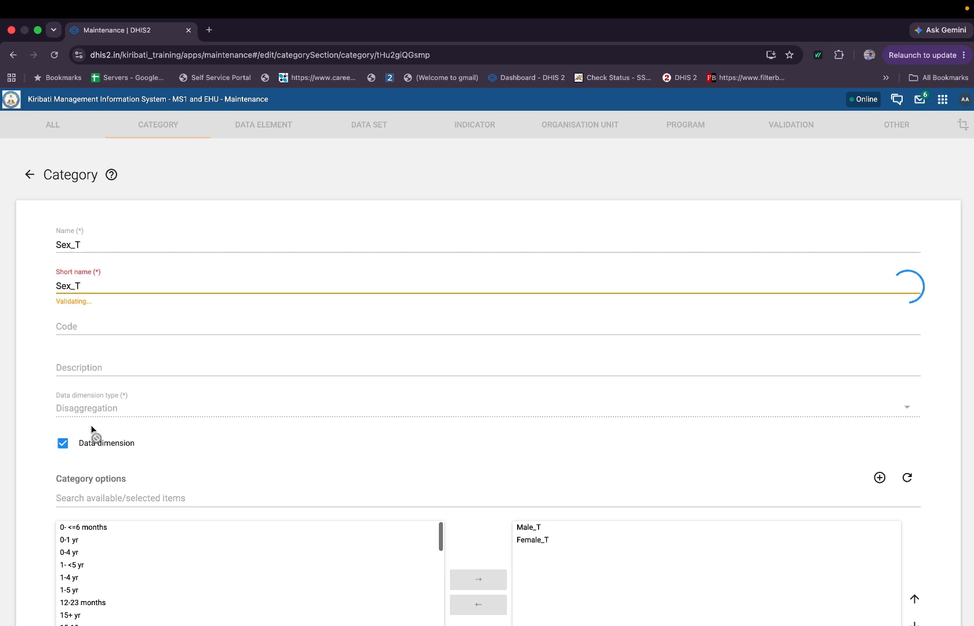
scroll(91, 432, down, 5)
click(90, 543)
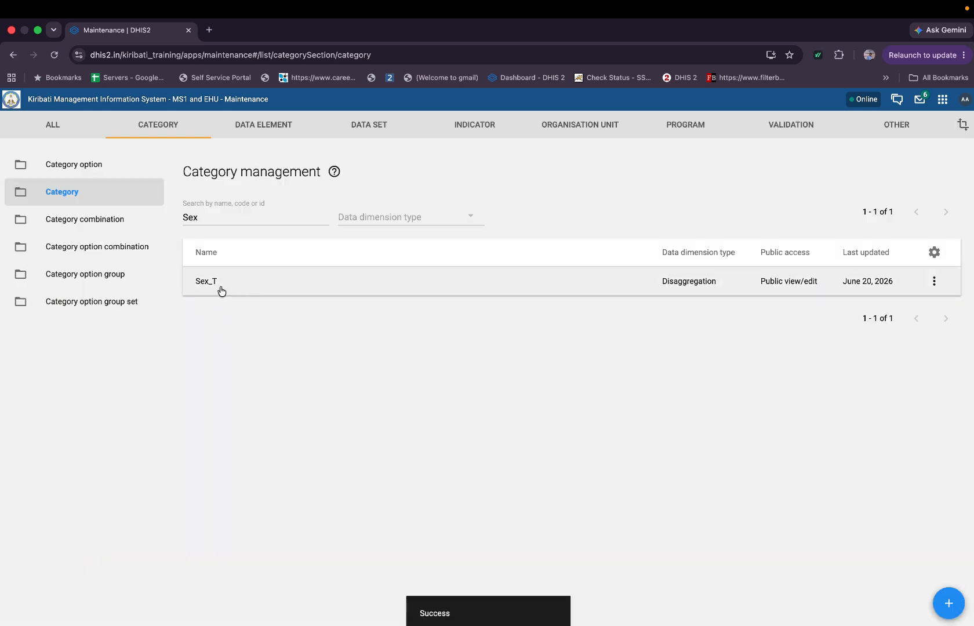
Start a new category combination and name it Sex_T.
click(95, 225)
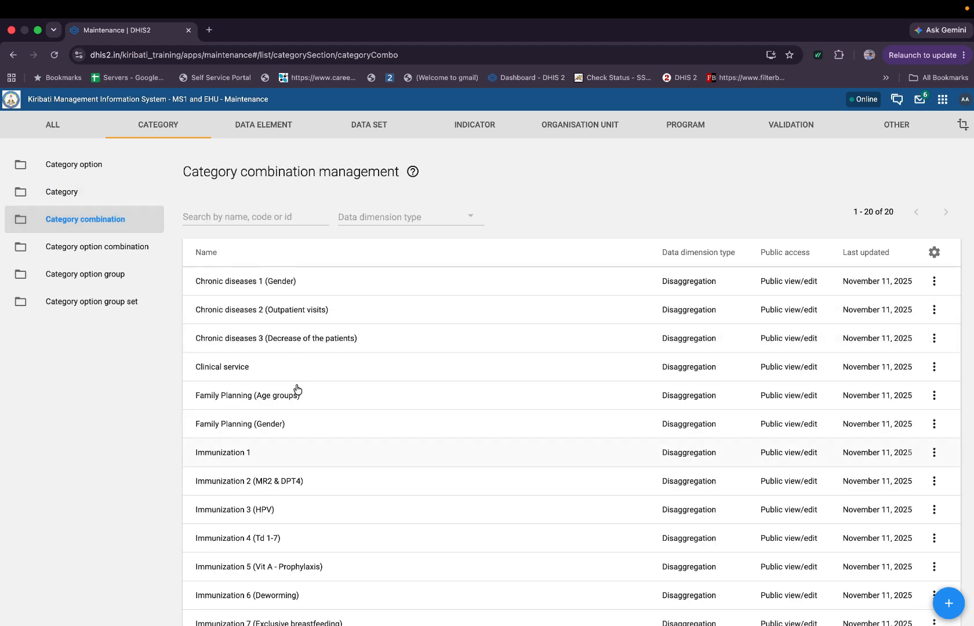
click(953, 605)
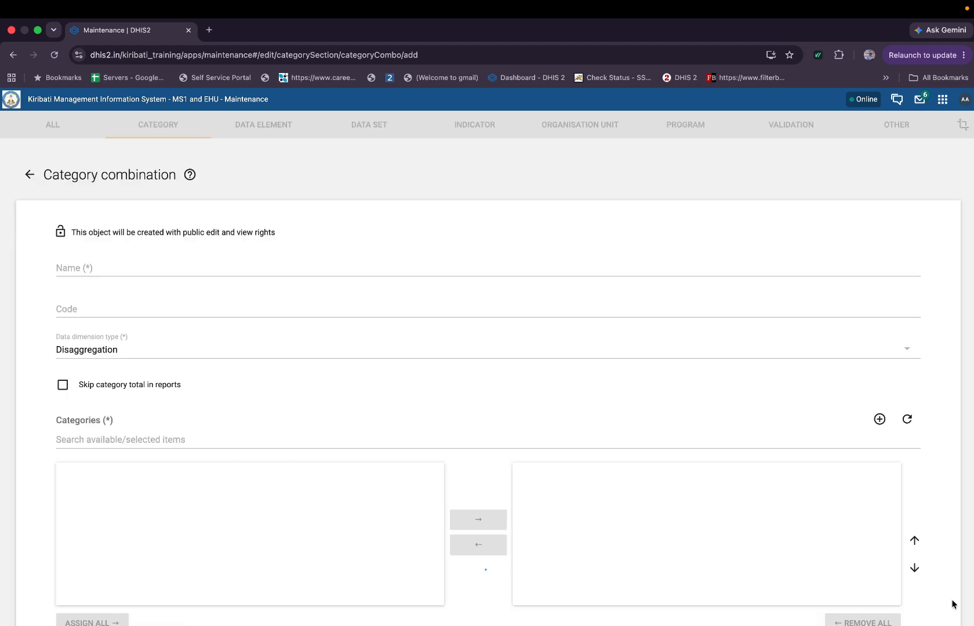
click(208, 272)
text(Sex)
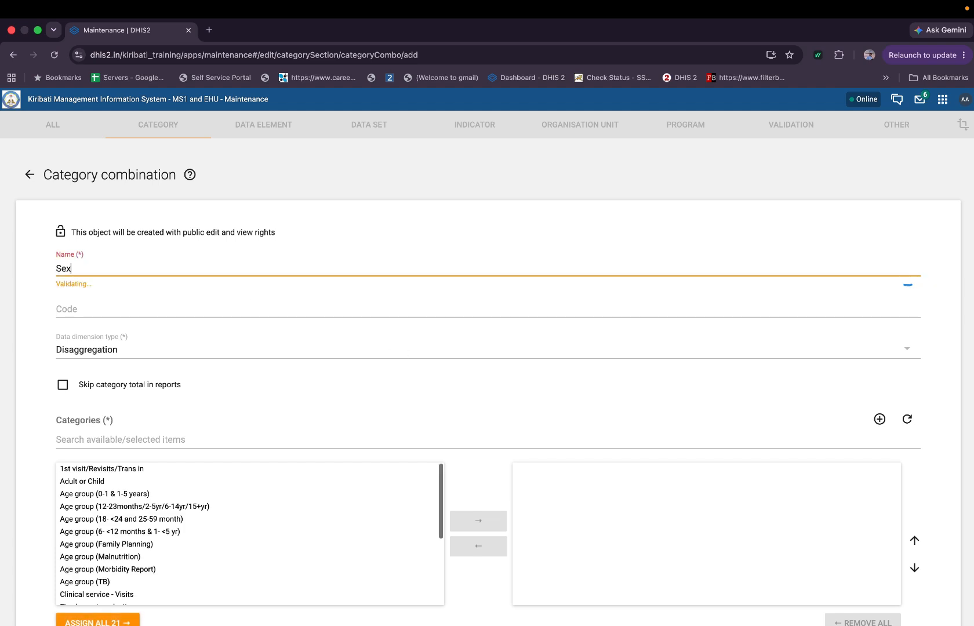
text(_T)
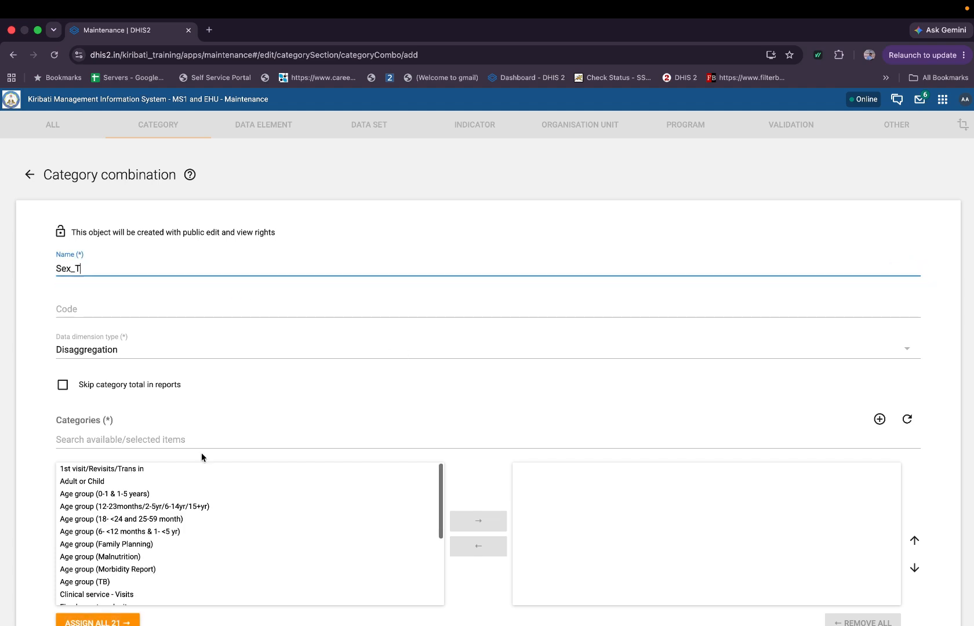
Find the Sex_T category among the available categories, assign it to the combination, and clear the filter.
scroll(169, 432, down, 1)
click(147, 410)
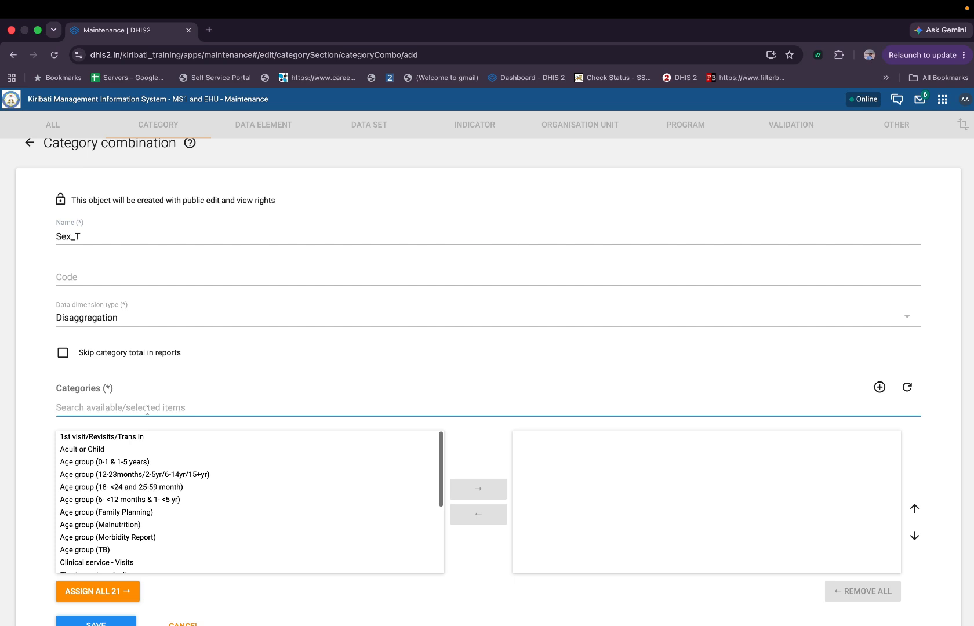
text(Sex)
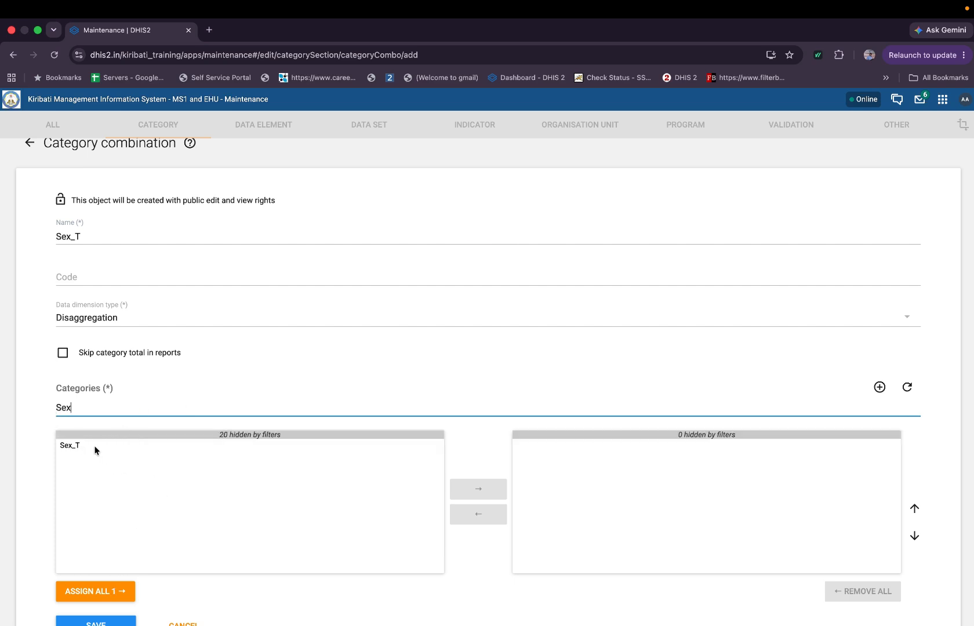
double_click(96, 451)
click(81, 408)
key(BackSpace)
key(BackSpace)
key(BackSpace)
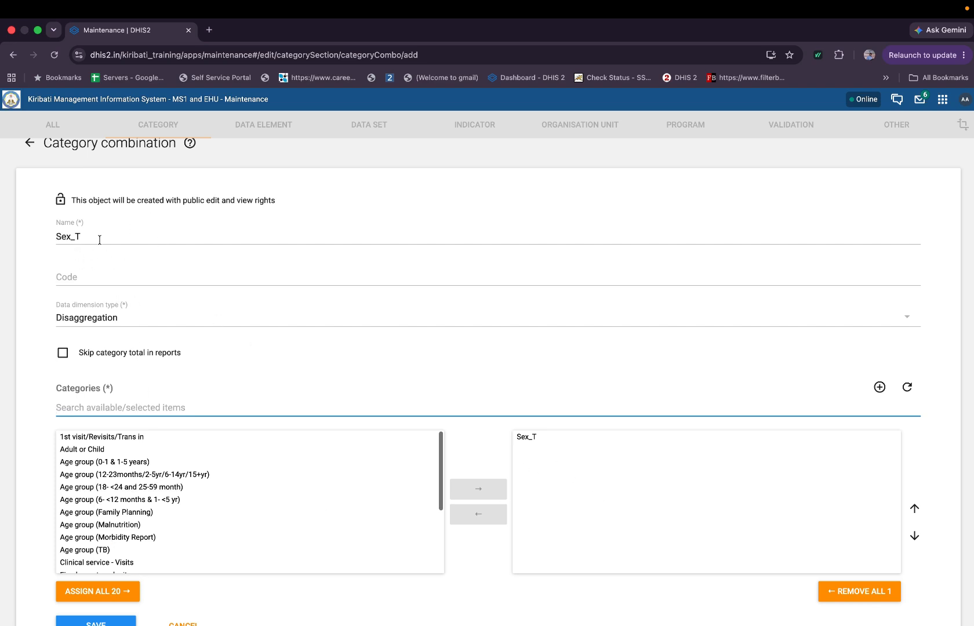
Look through the remaining available categories and save the category combination with only Sex_T assigned.
scroll(125, 510, down, 3)
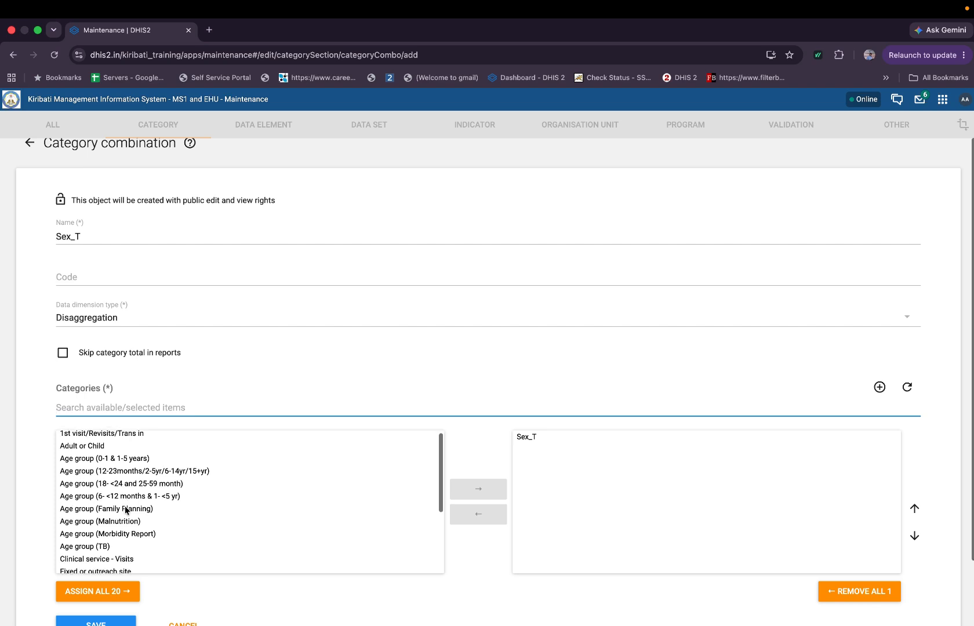
scroll(125, 511, down, 3)
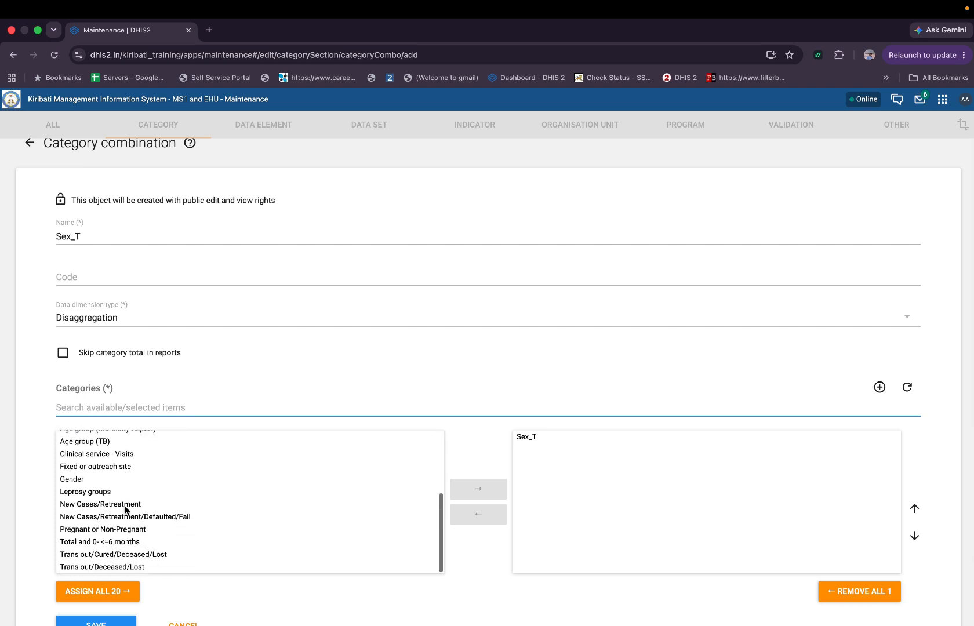
scroll(125, 508, up, 5)
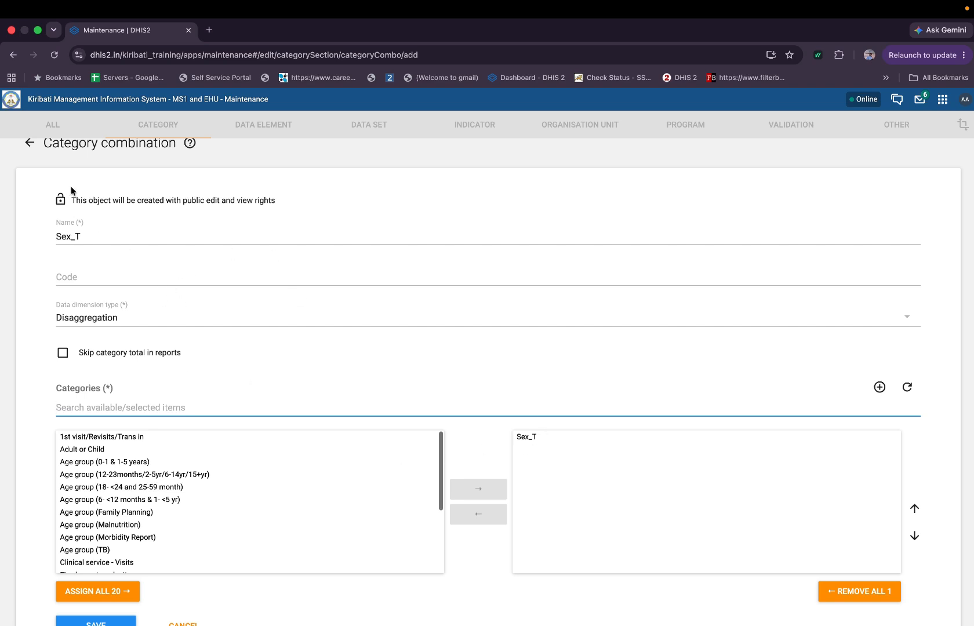
scroll(70, 187, up, 1)
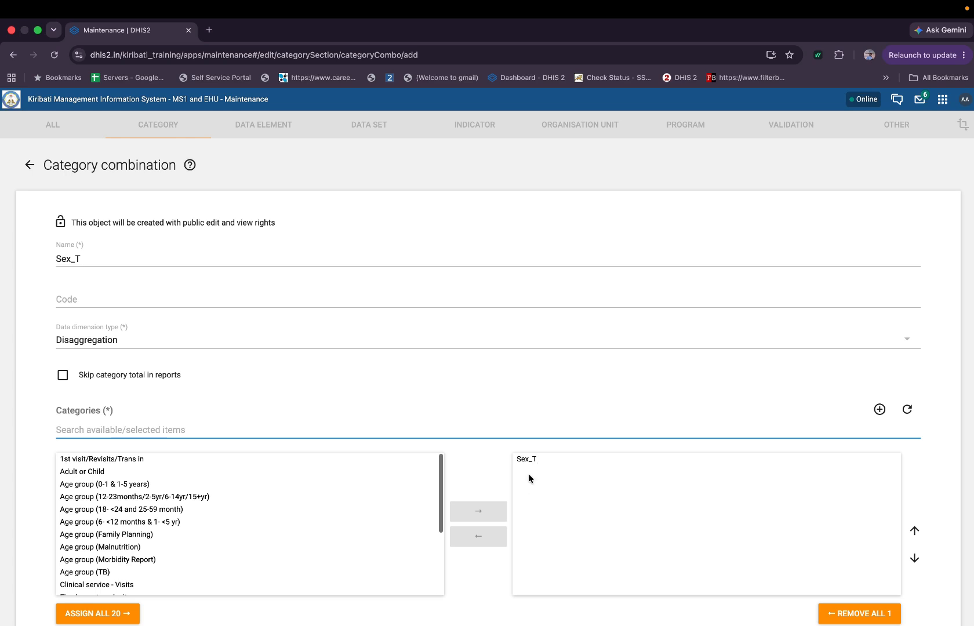
scroll(491, 564, down, 3)
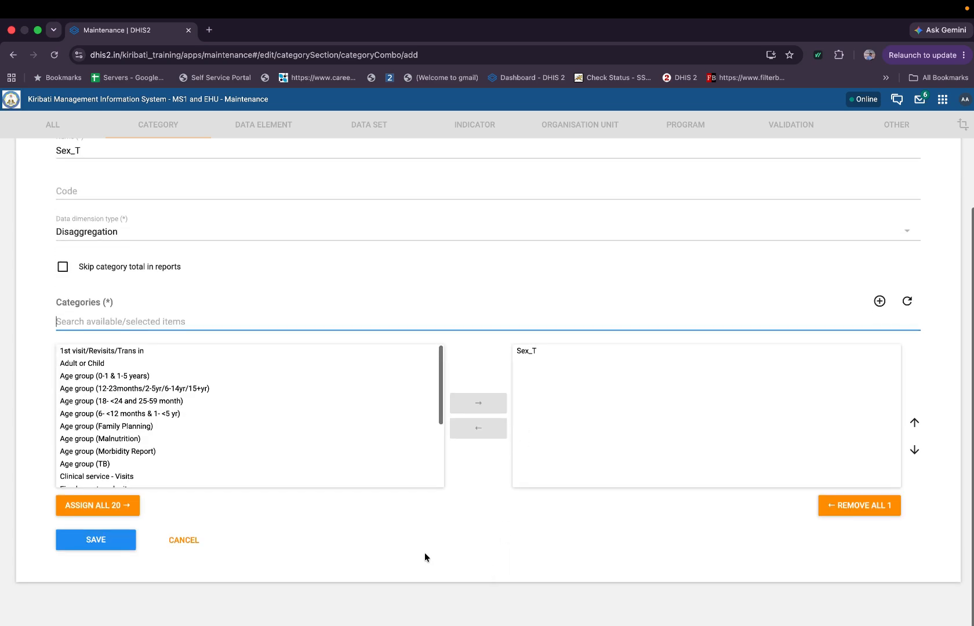
click(119, 550)
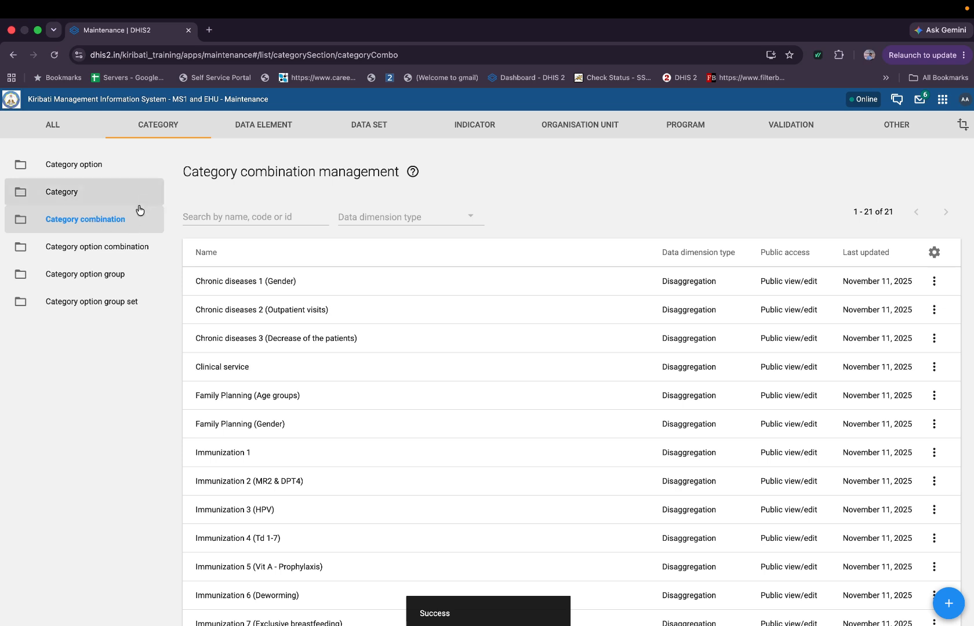
Search the category combinations for _T to locate the newly saved sex combination.
click(213, 211)
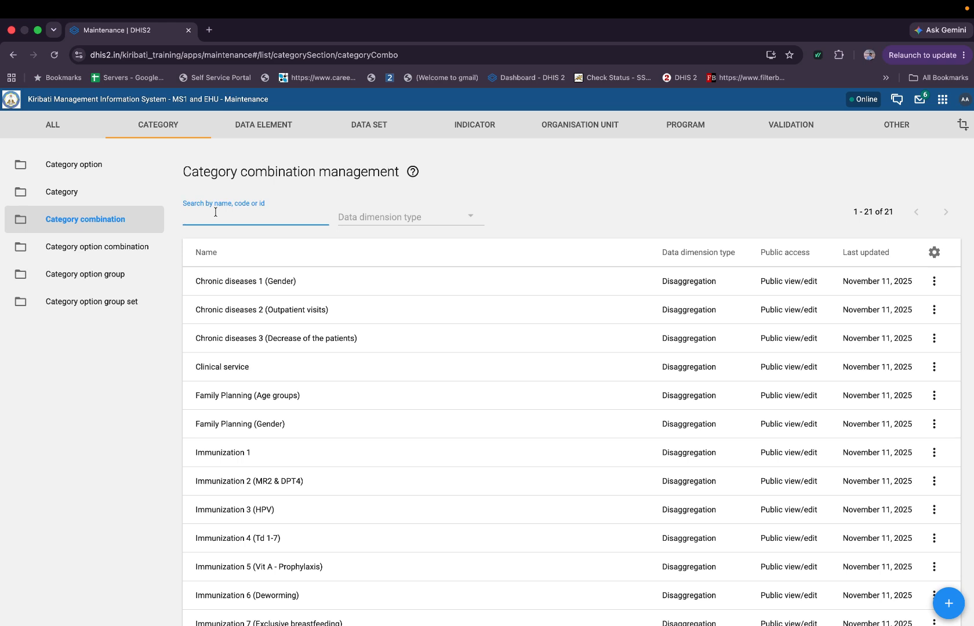
text(_T)
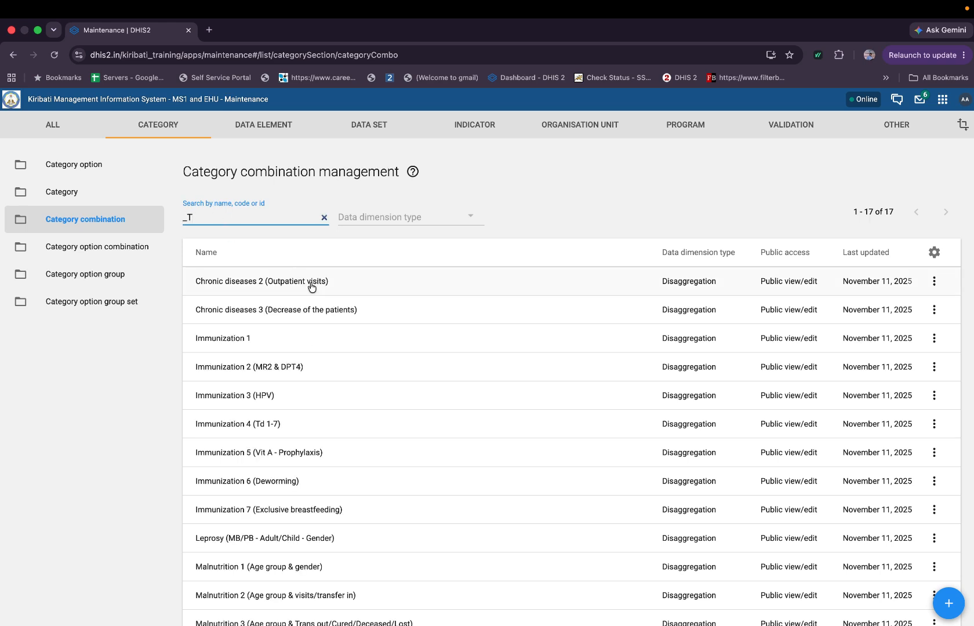
Look through the category combinations matching _T for Sex_T and return to the category overview.
scroll(258, 472, down, 3)
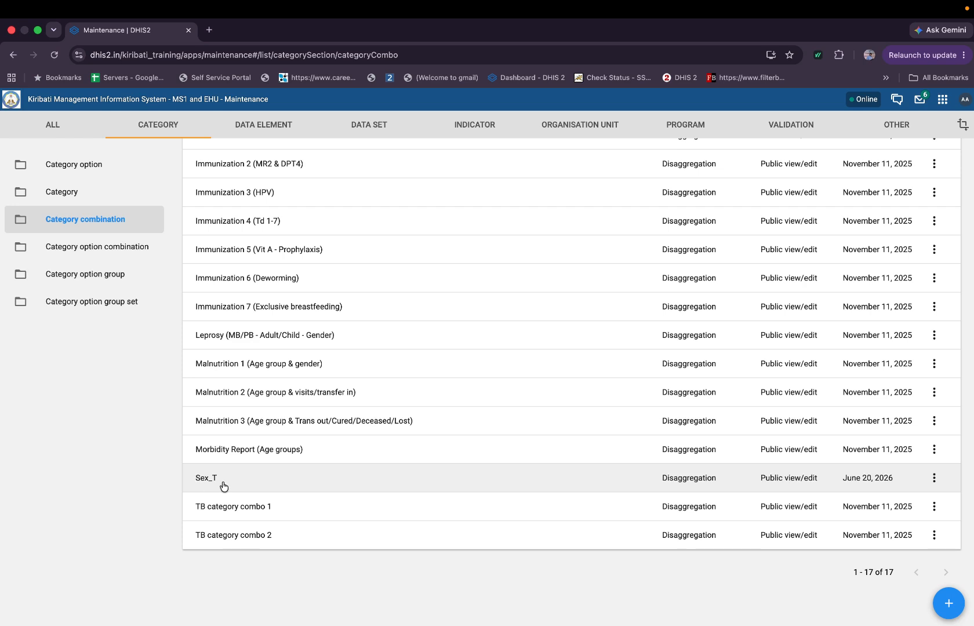
scroll(228, 484, up, 4)
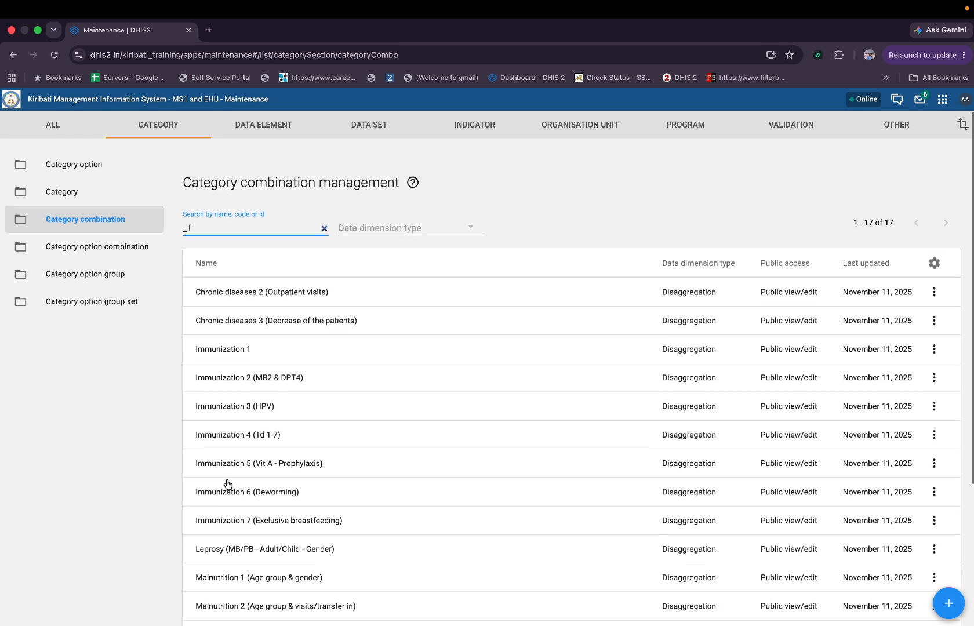
click(259, 131)
click(152, 126)
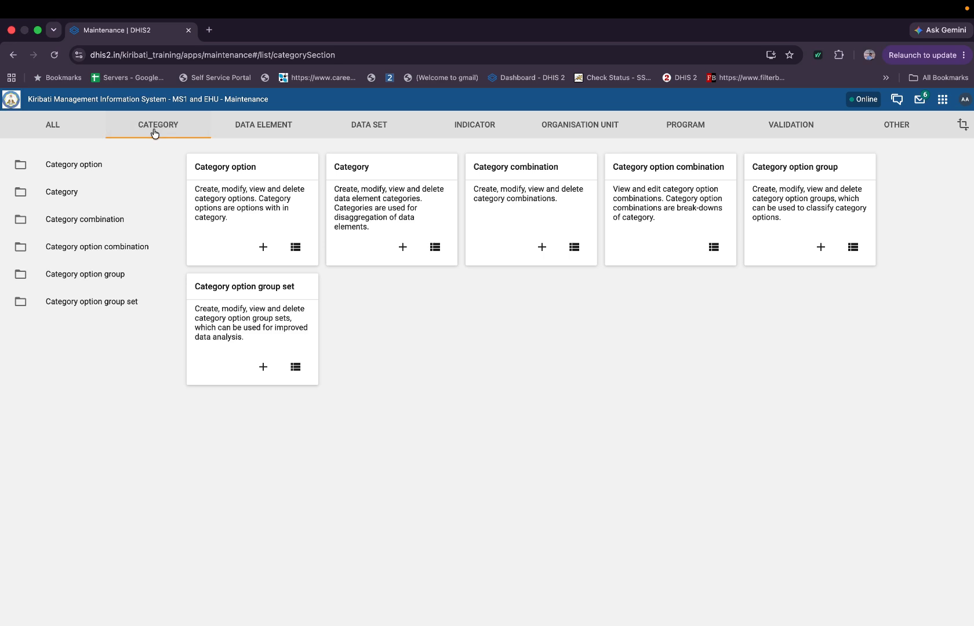
Open the data element list and look through the existing data elements.
click(248, 132)
click(250, 168)
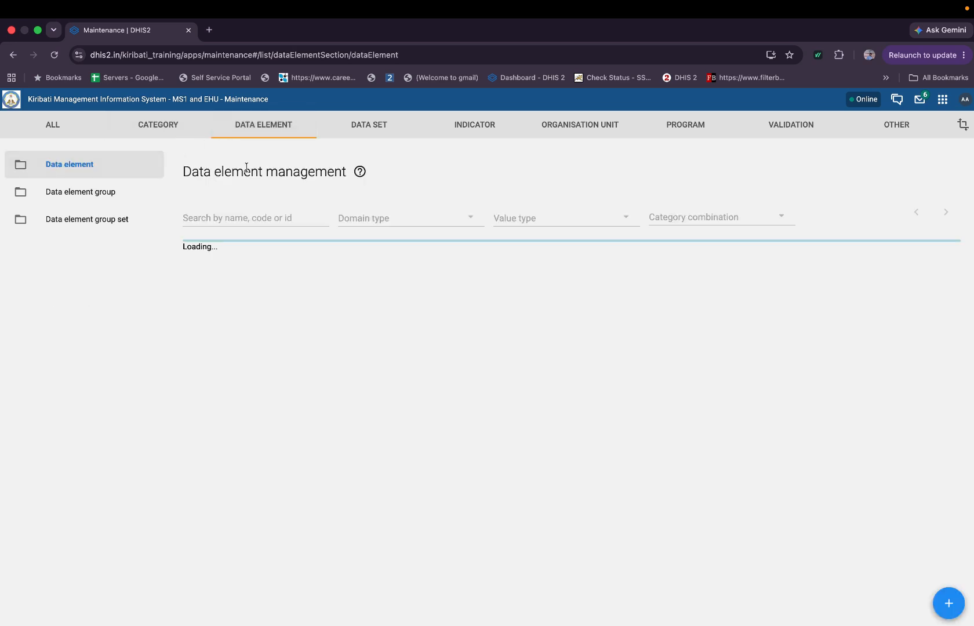
scroll(311, 479, down, 8)
scroll(312, 478, down, 3)
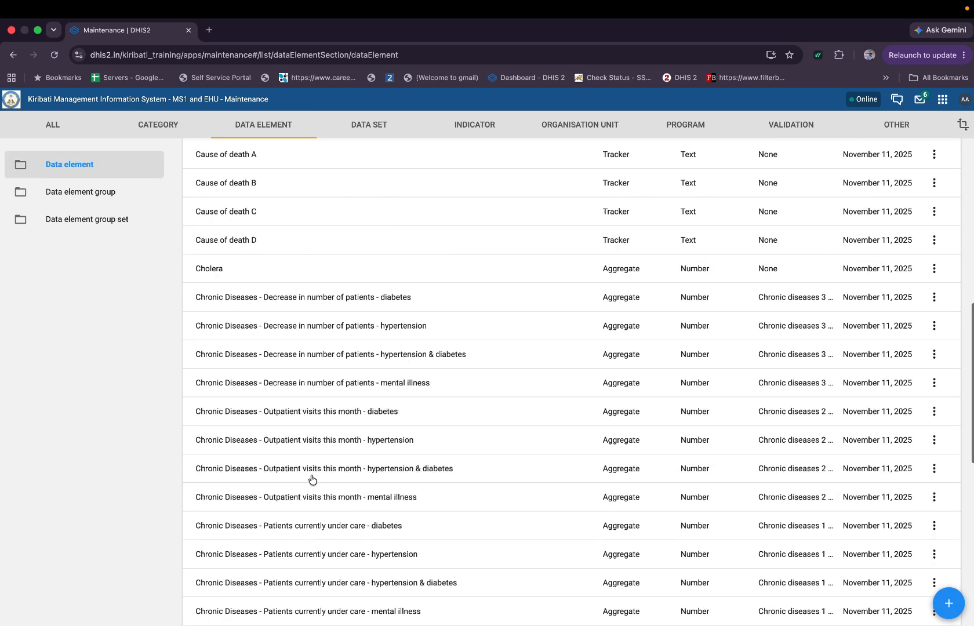
scroll(311, 478, up, 10)
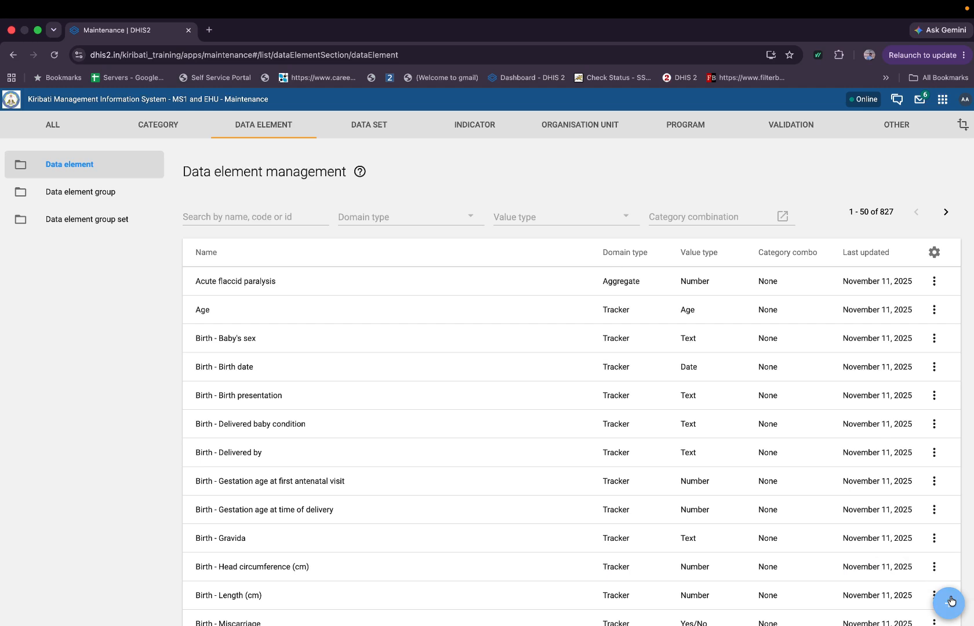
Start a new data element and enter BCG Doses as both its name and short name.
click(949, 604)
click(248, 270)
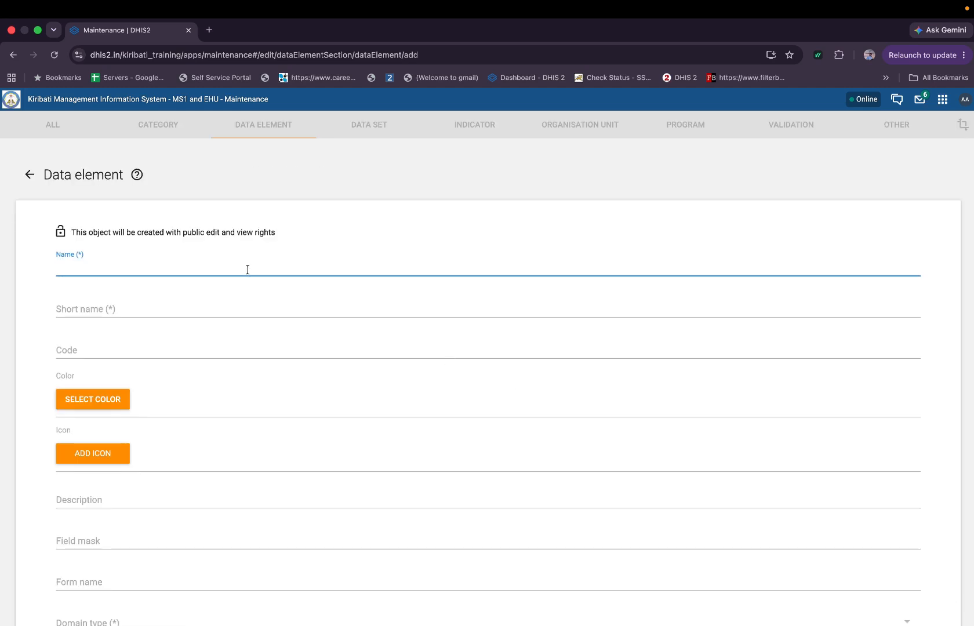
text(BCG Doses)
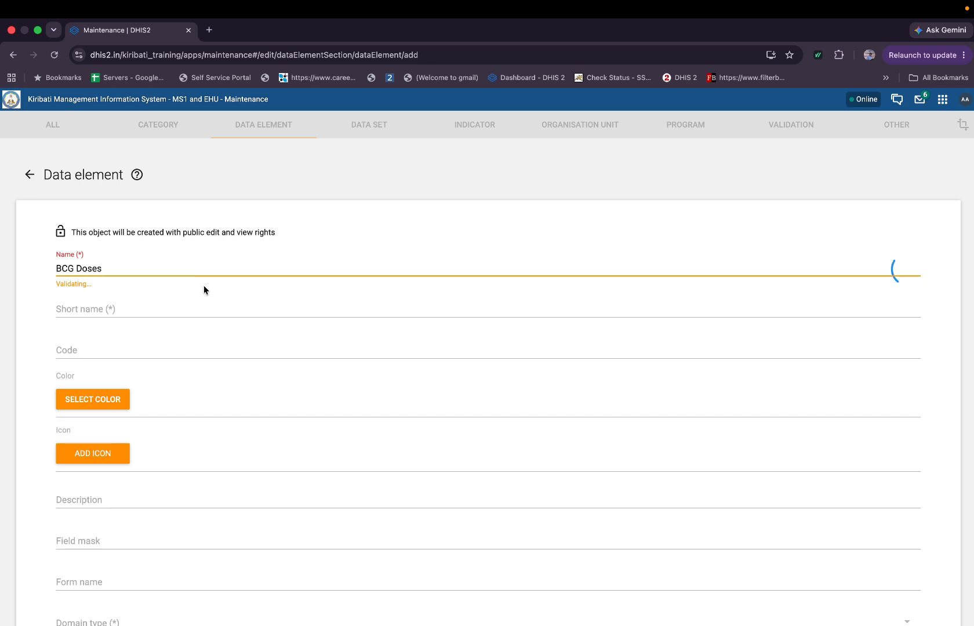
click(158, 306)
text(B)
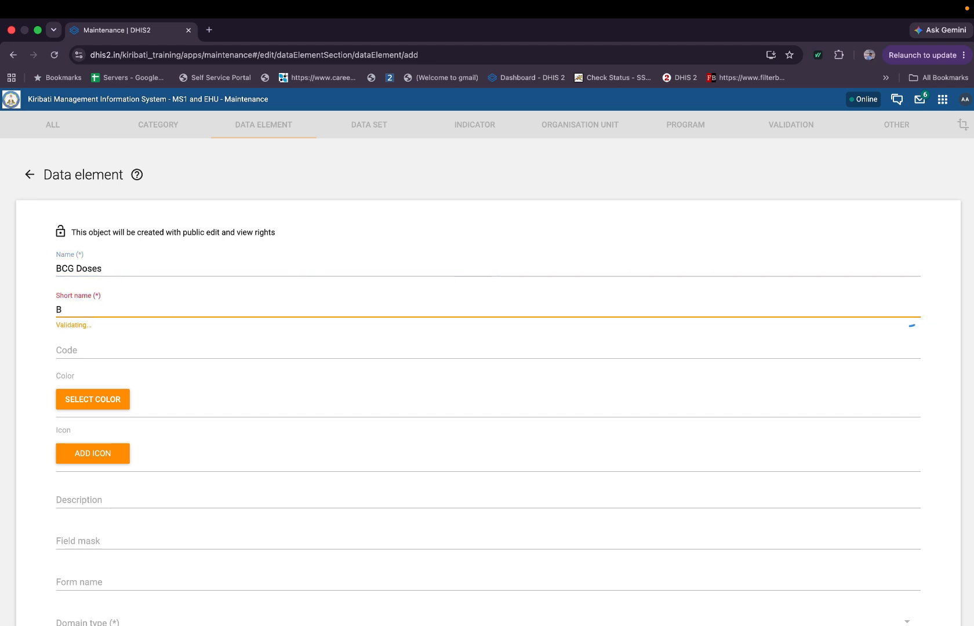
text(CG Doses)
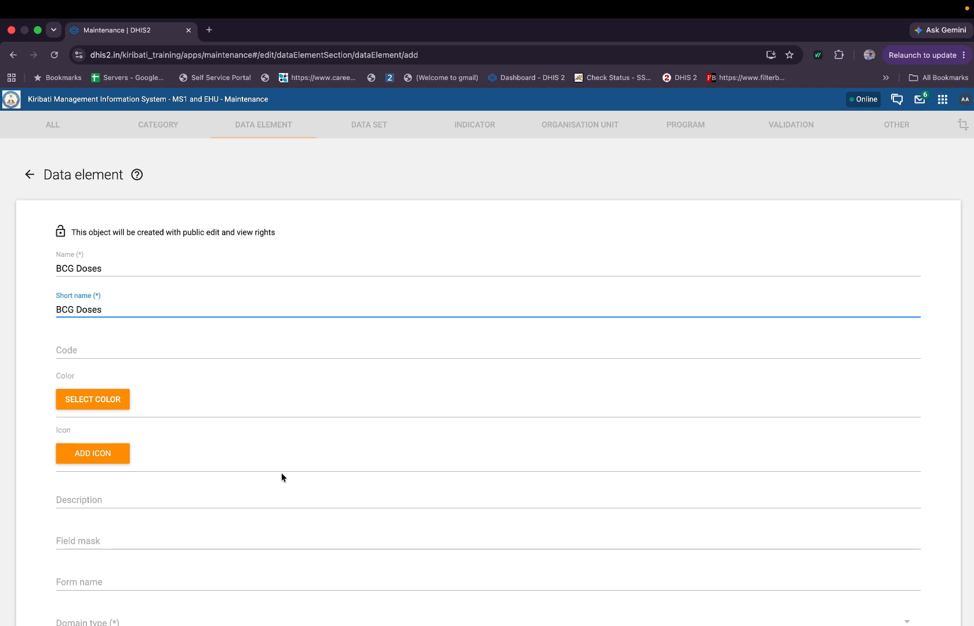
Review the name, short name and code fields of the new data element.
scroll(282, 473, down, 1)
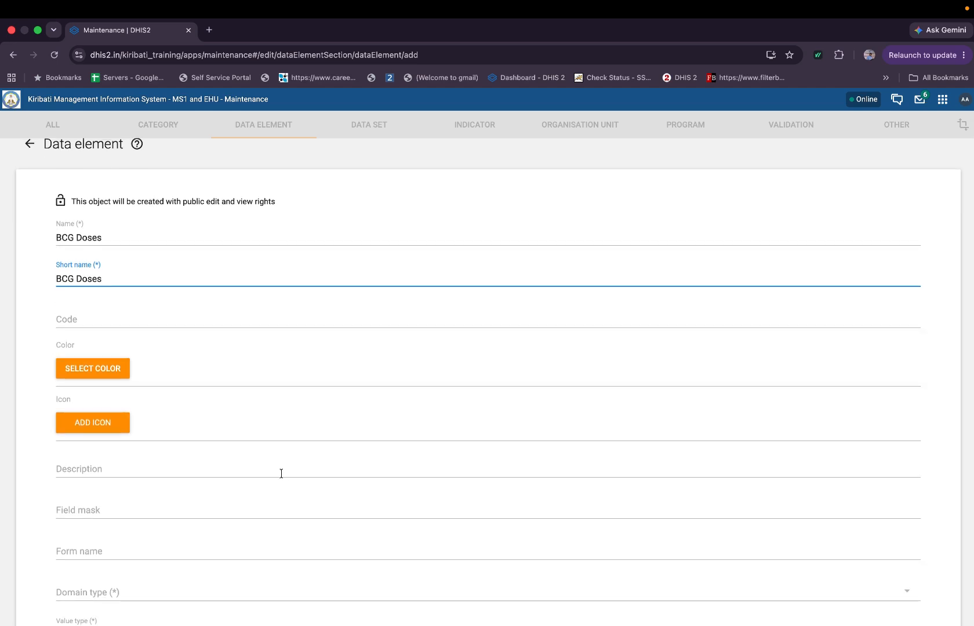
scroll(90, 259, up, 1)
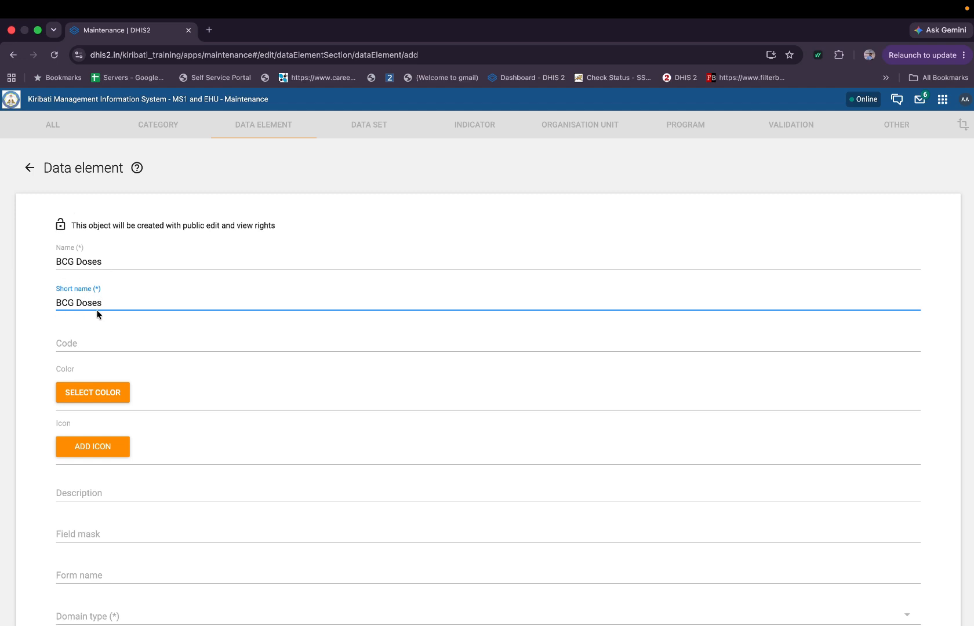
scroll(126, 406, down, 2)
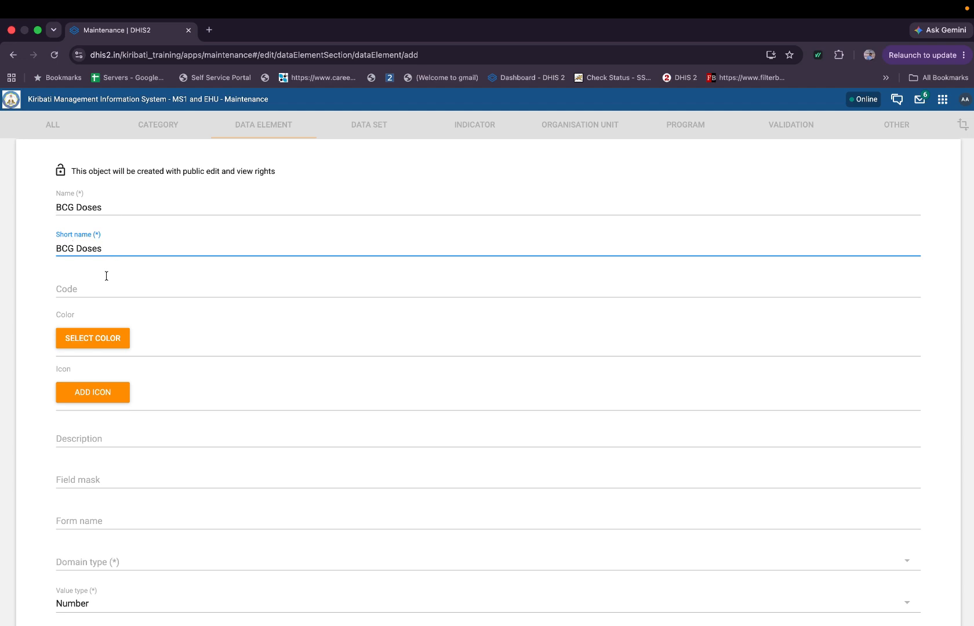
click(91, 290)
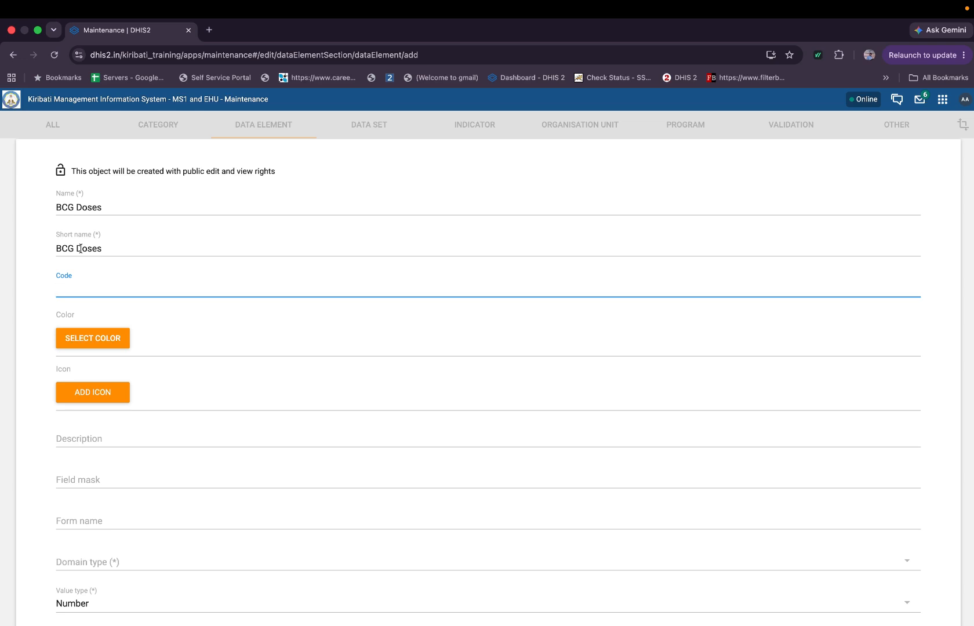
click(56, 210)
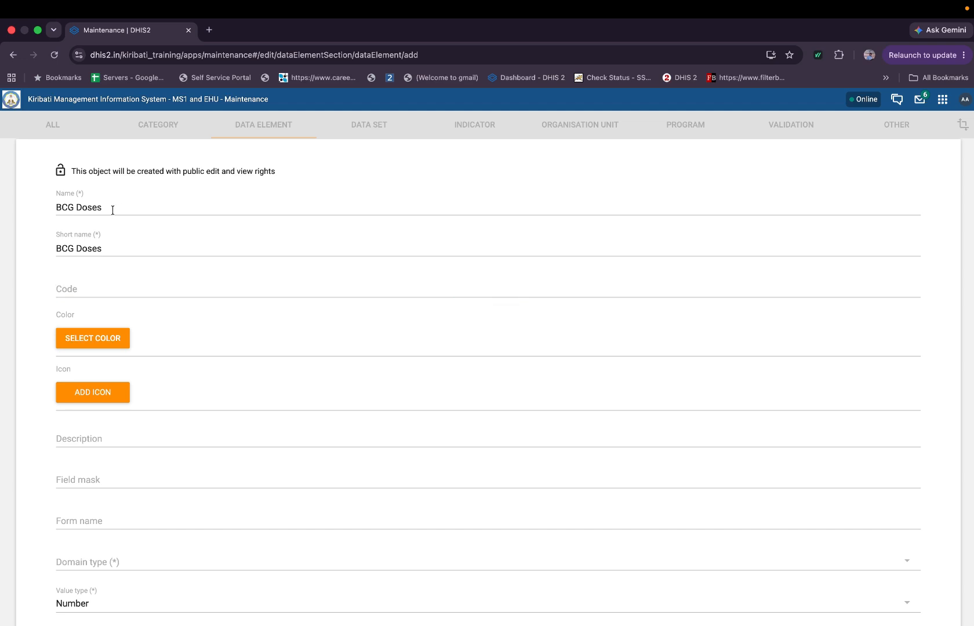
drag(58, 208, 112, 208)
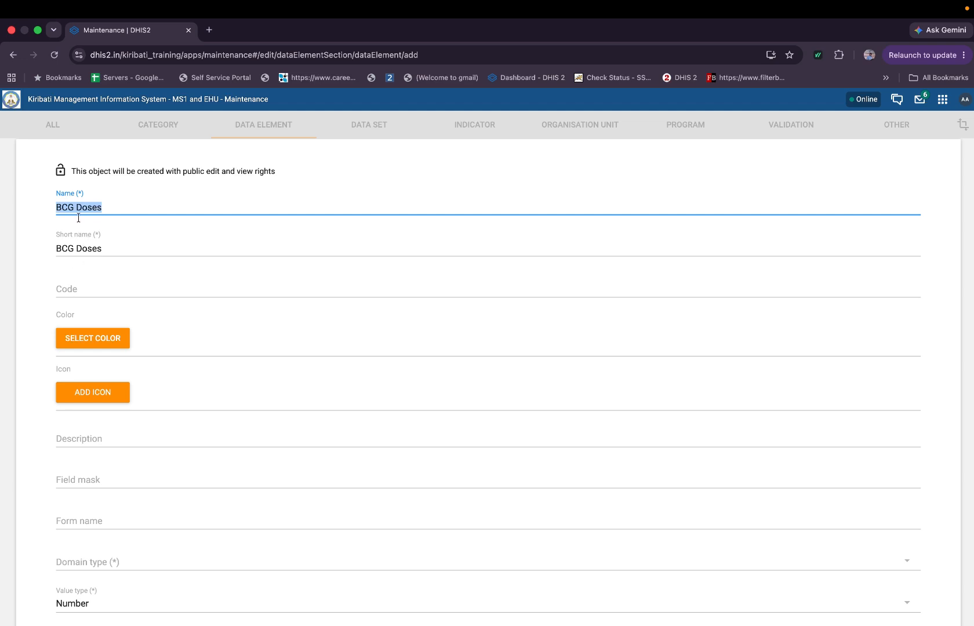
click(76, 289)
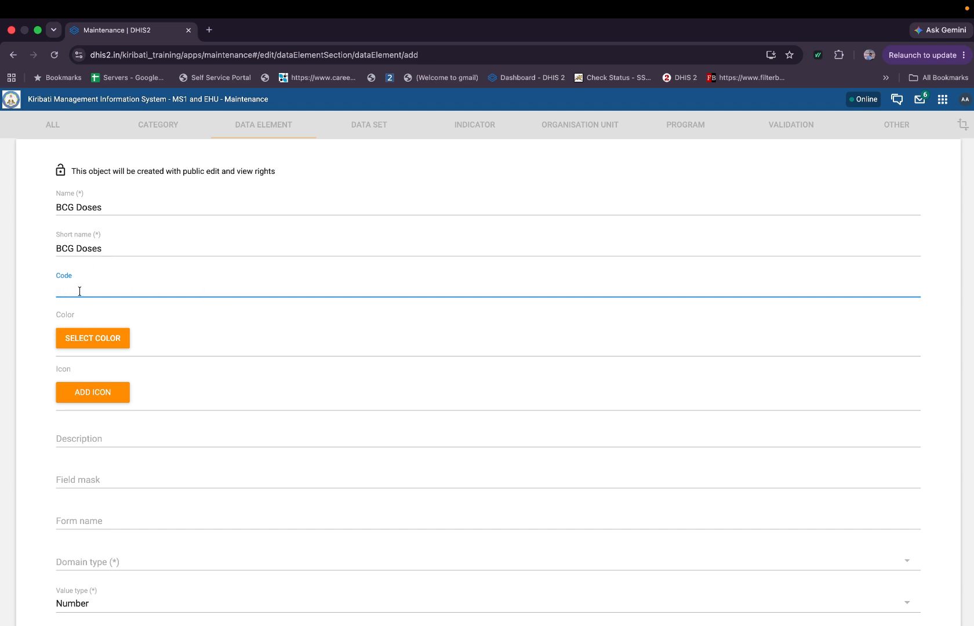
scroll(102, 426, down, 1)
Enter BCG Doses Given as the data element's description.
click(87, 387)
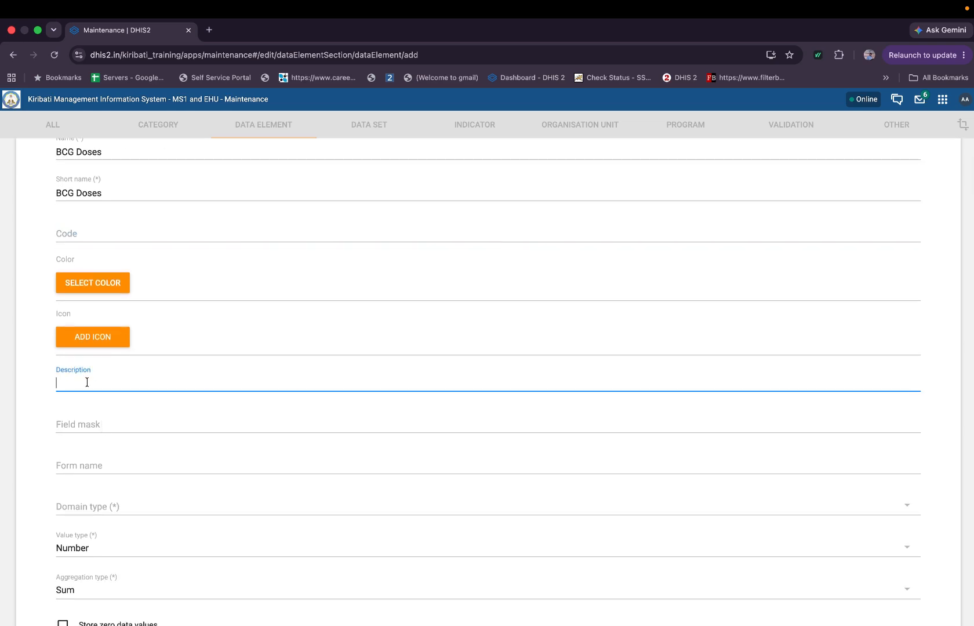
scroll(87, 382, up, 1)
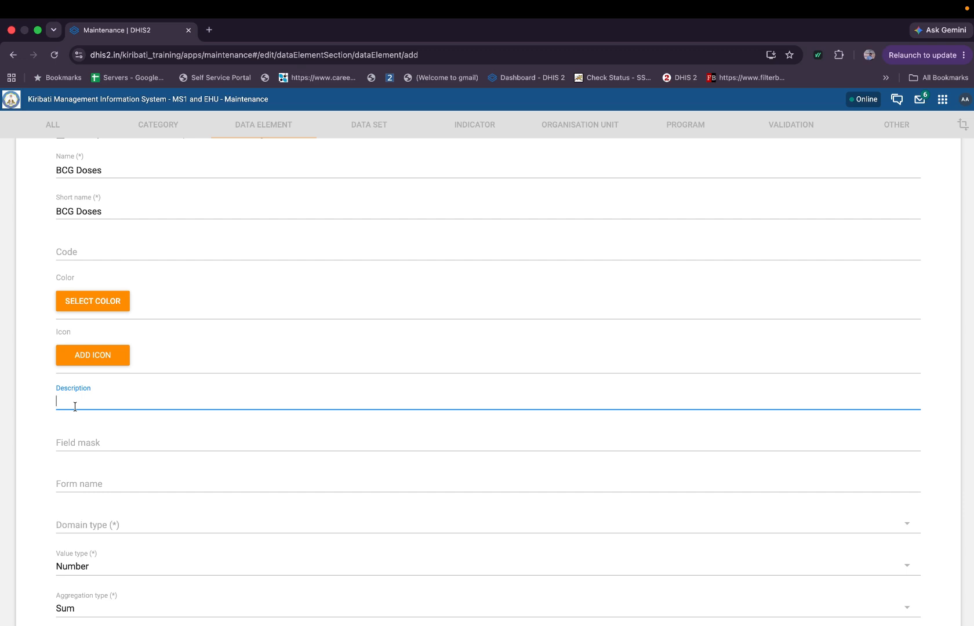
text(BCG Doses Given)
Examine the form name field in comparison with the data element's name, leaving the form name blank.
scroll(65, 441, down, 2)
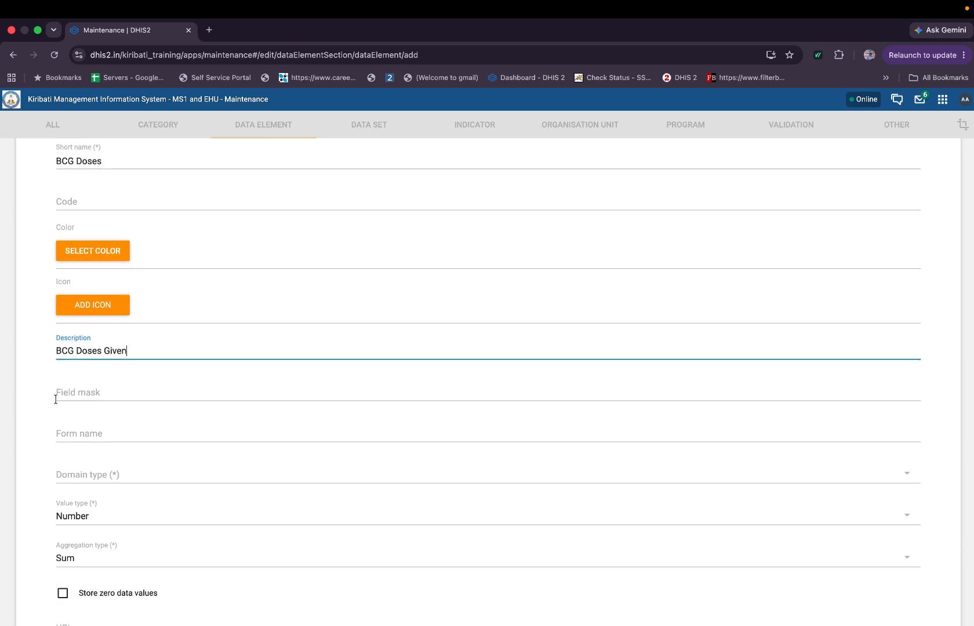
scroll(81, 436, down, 1)
click(79, 409)
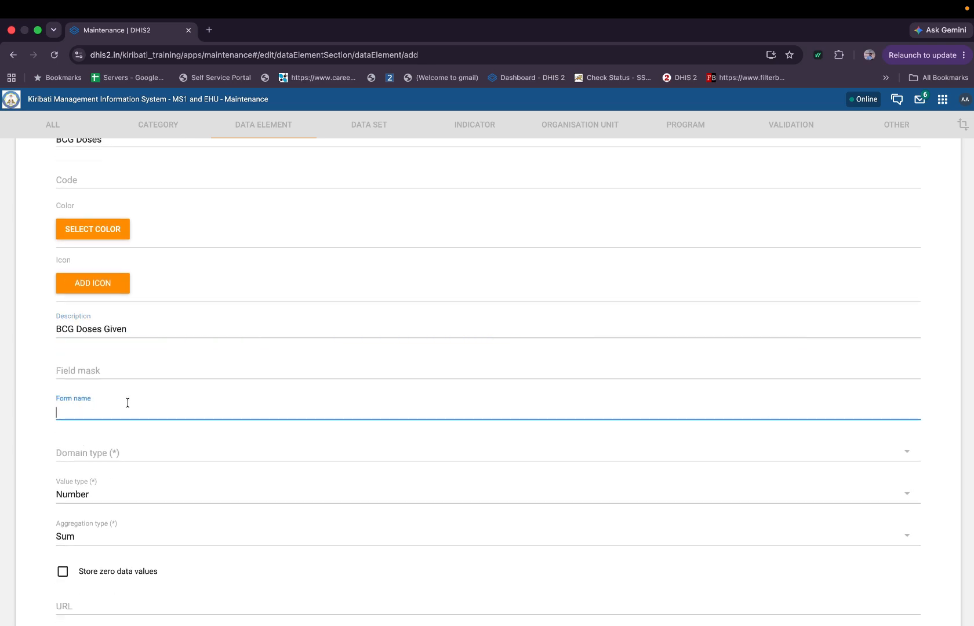
scroll(128, 402, up, 4)
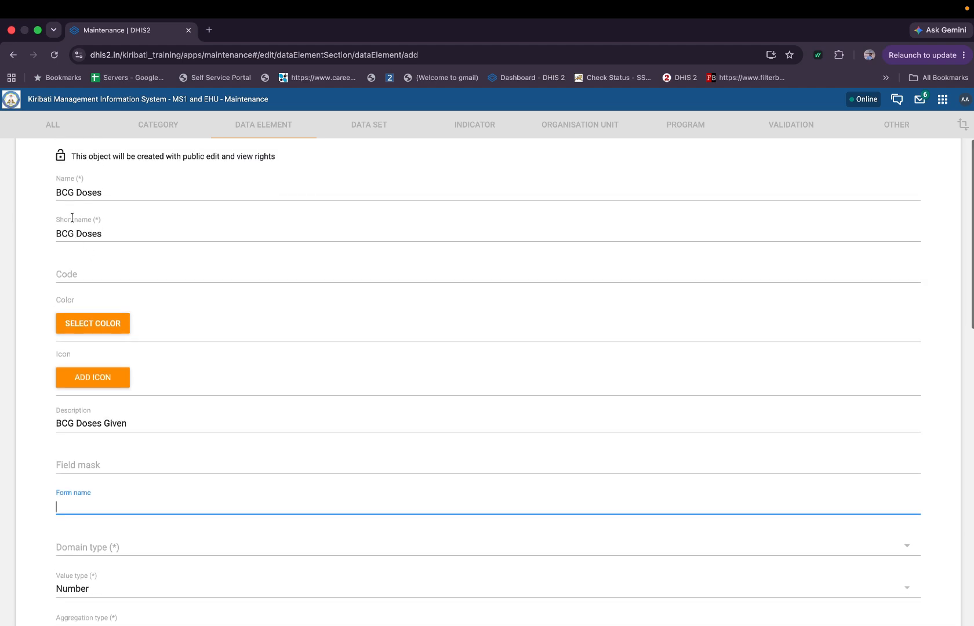
click(112, 194)
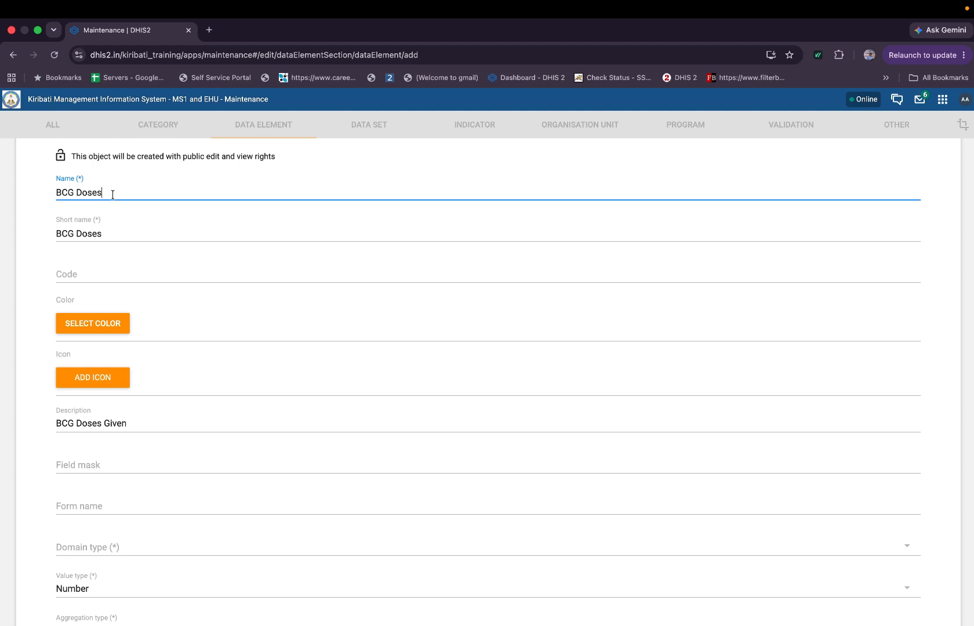
scroll(174, 410, down, 2)
click(88, 450)
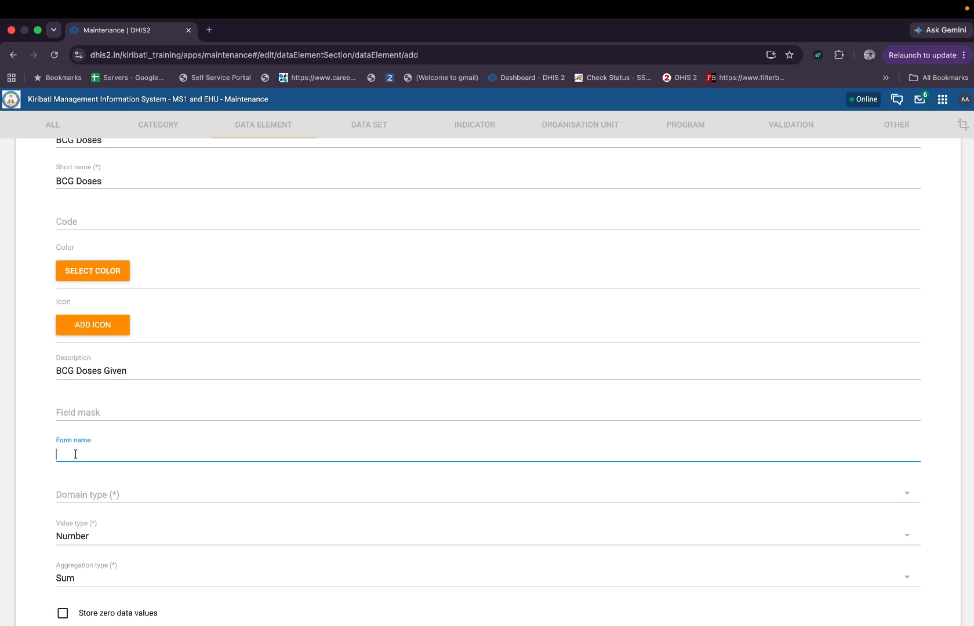
scroll(75, 406, up, 3)
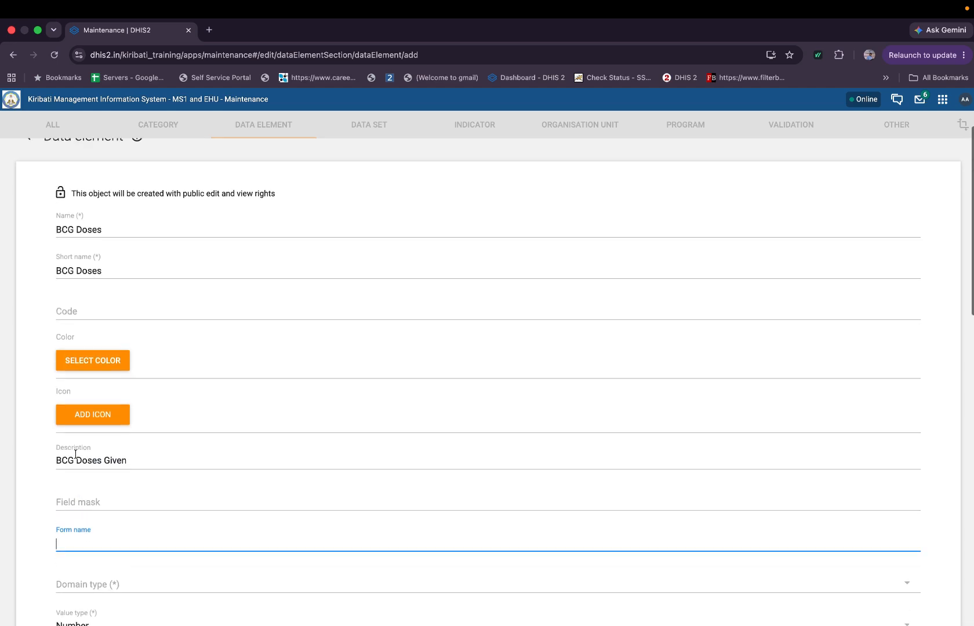
click(58, 245)
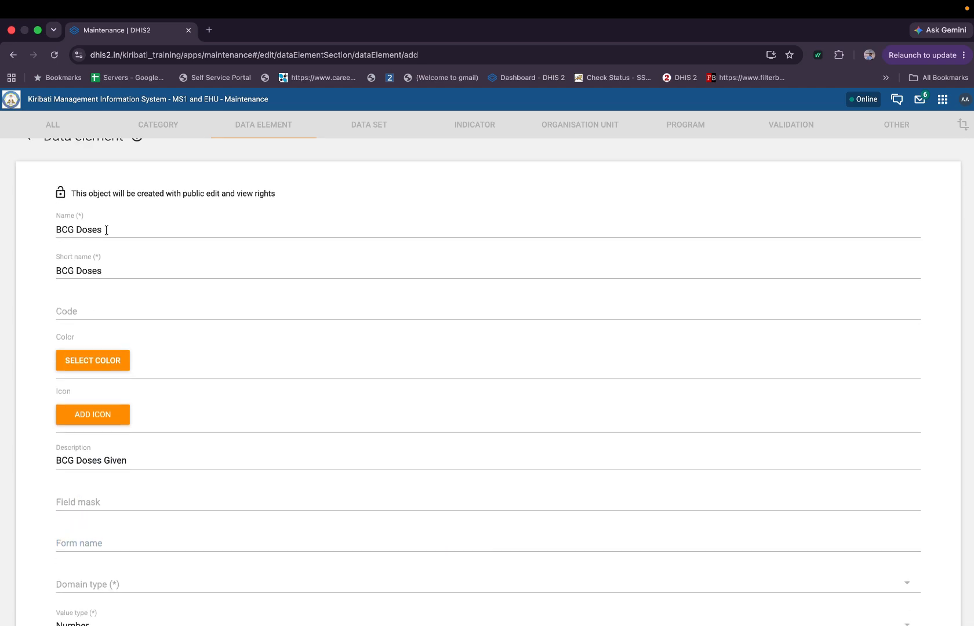
scroll(108, 447, down, 1)
scroll(108, 447, down, 2)
click(72, 454)
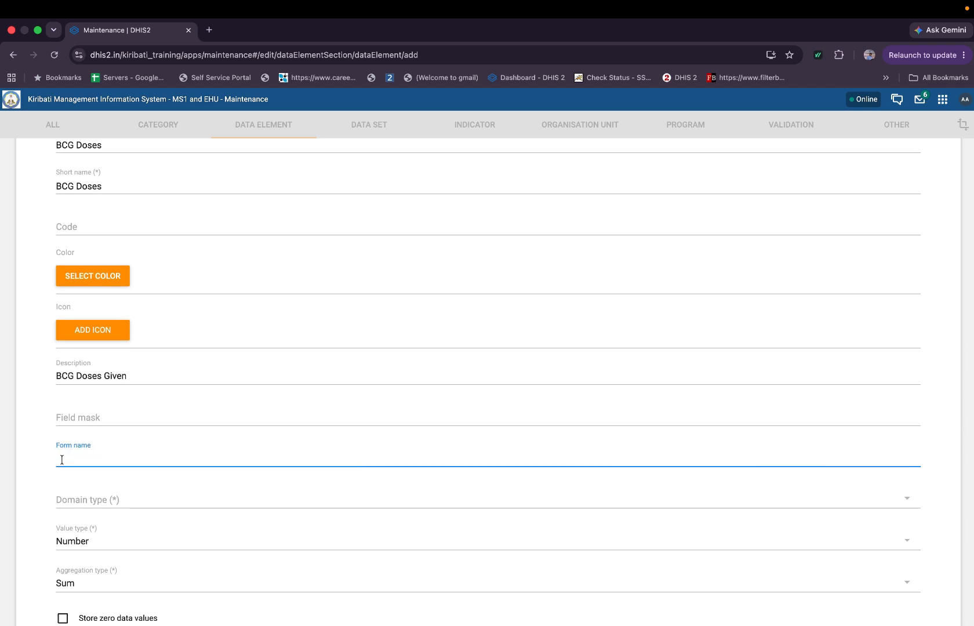
click(47, 463)
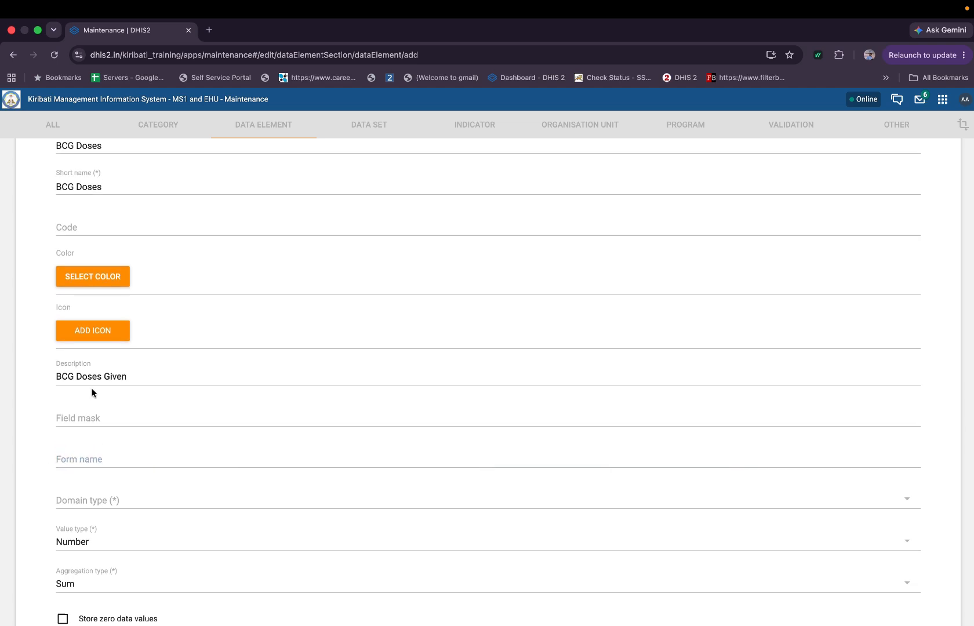
scroll(69, 330, up, 4)
scroll(64, 458, down, 3)
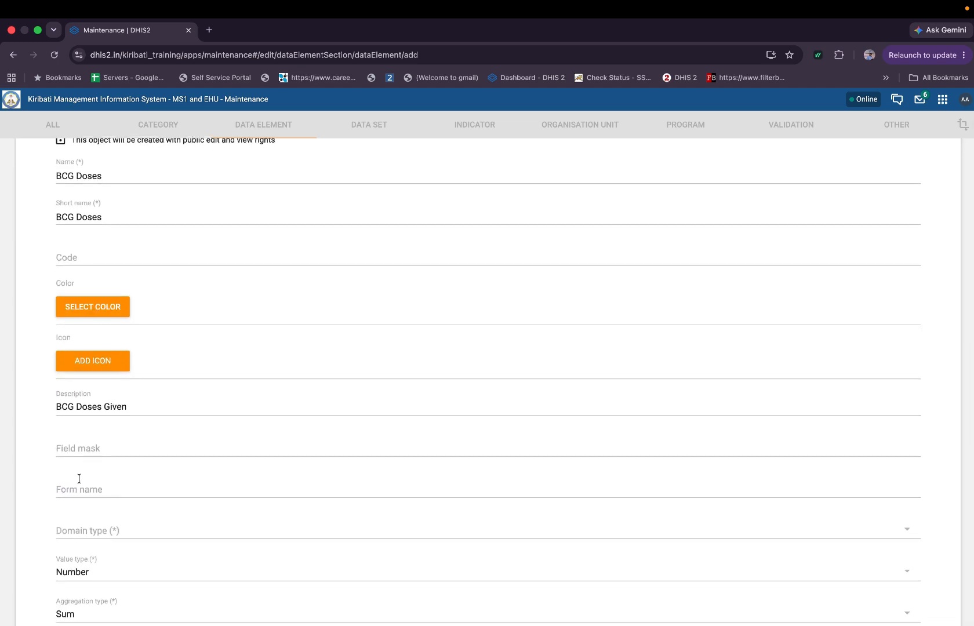
click(73, 487)
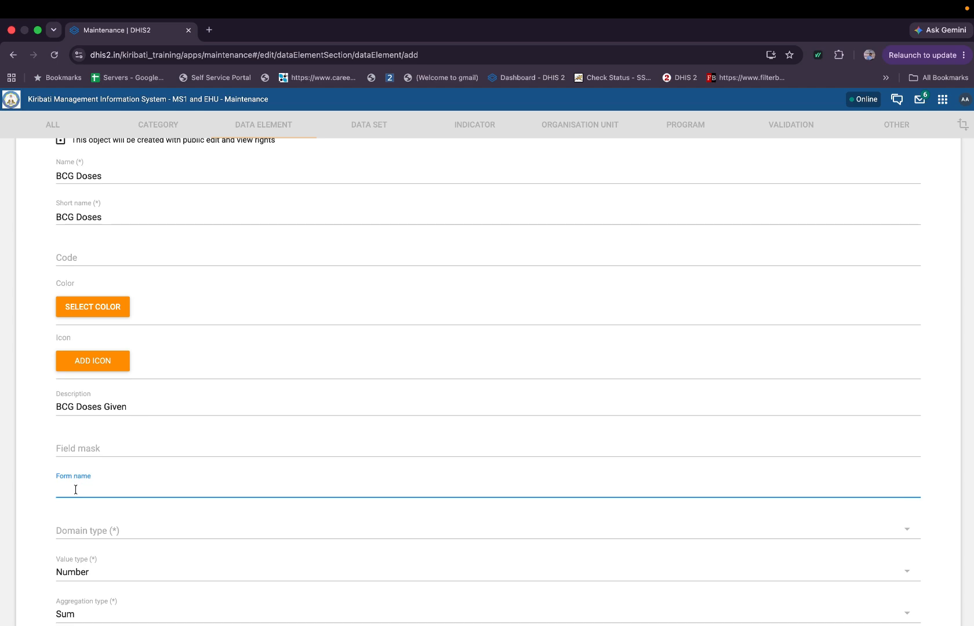
click(42, 494)
Set the BCG Doses data element's domain type to Aggregate.
scroll(43, 494, down, 3)
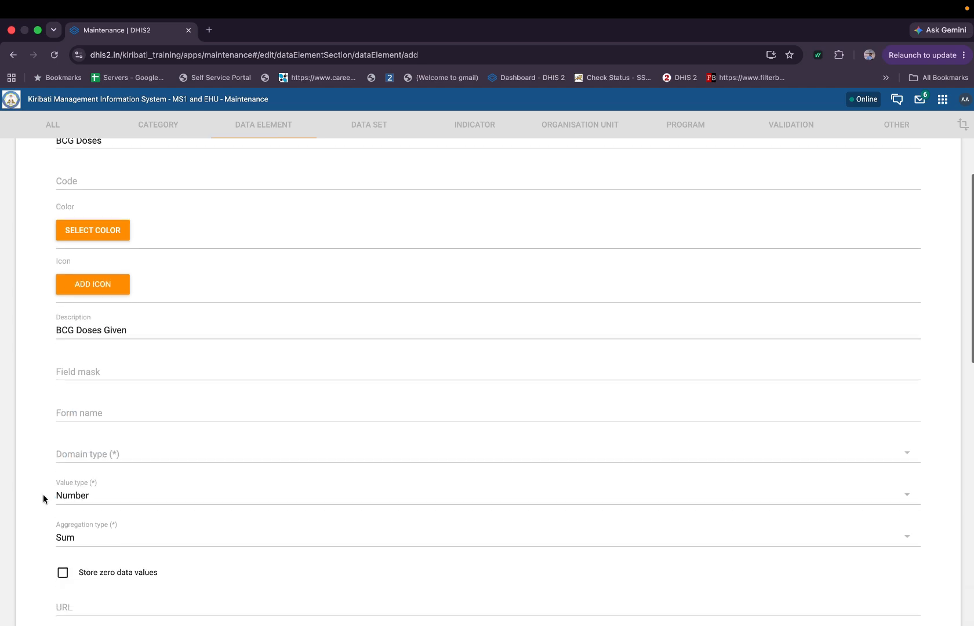
scroll(134, 463, down, 1)
click(117, 432)
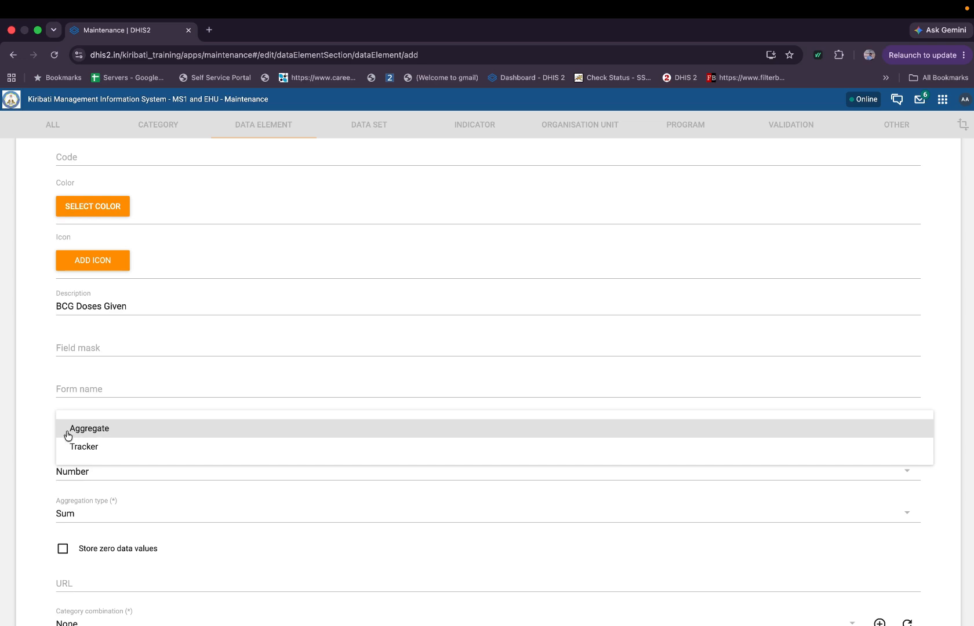
click(106, 432)
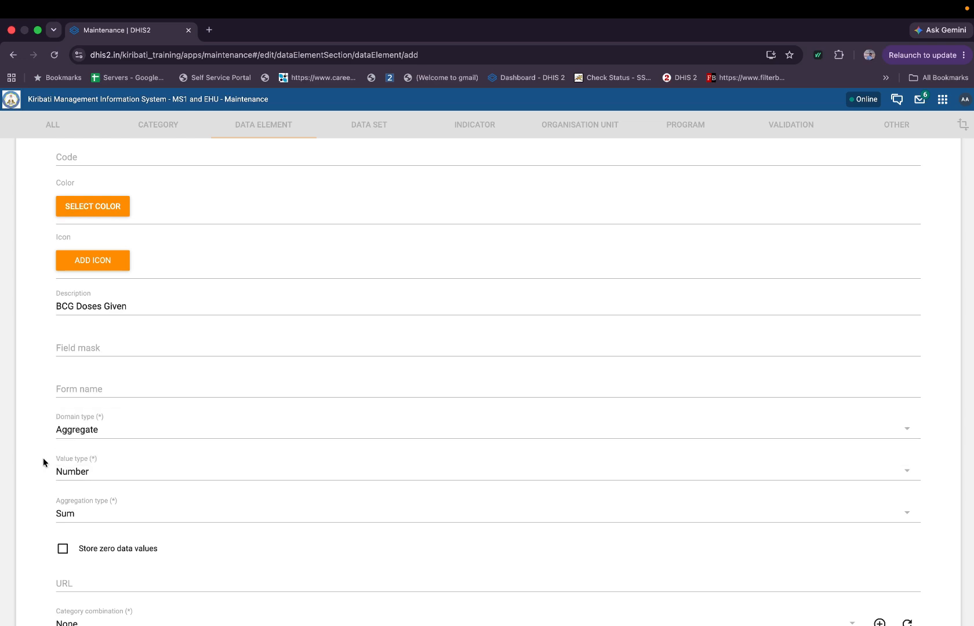
Look through the value type options for the BCG Doses data element and set the value type to Number.
scroll(41, 464, down, 2)
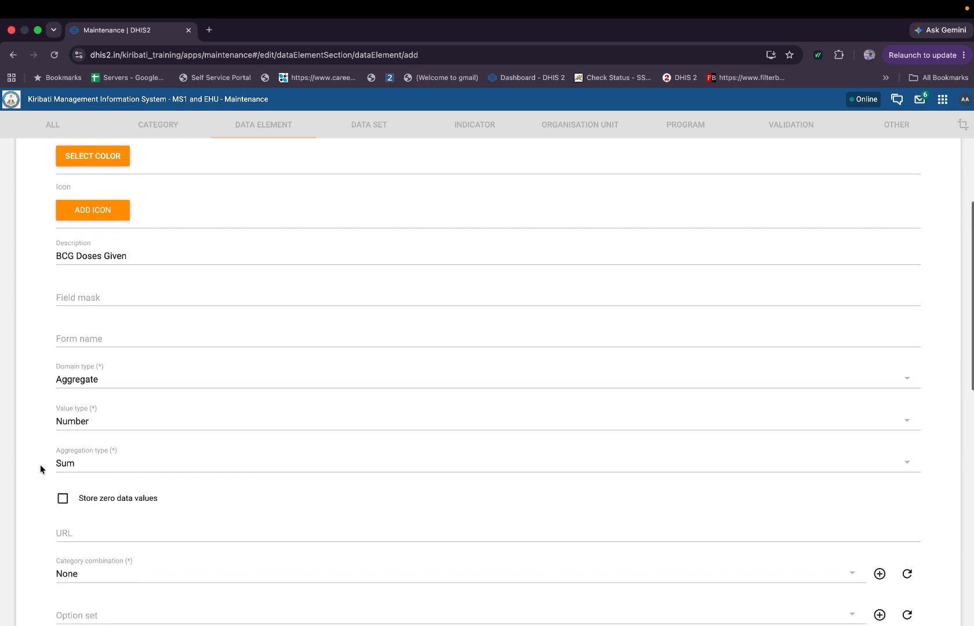
click(106, 423)
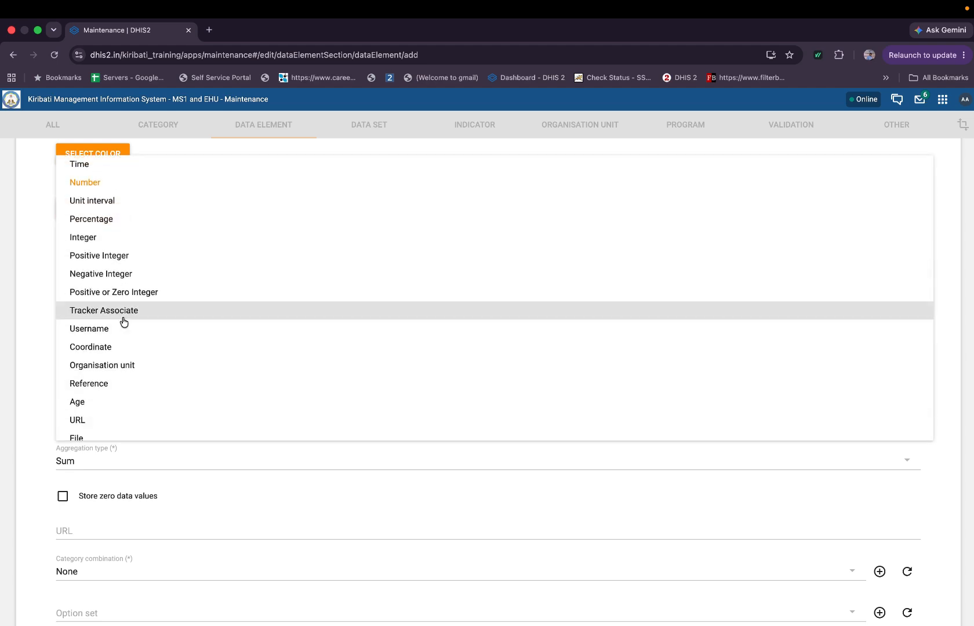
scroll(121, 320, down, 2)
scroll(123, 322, up, 4)
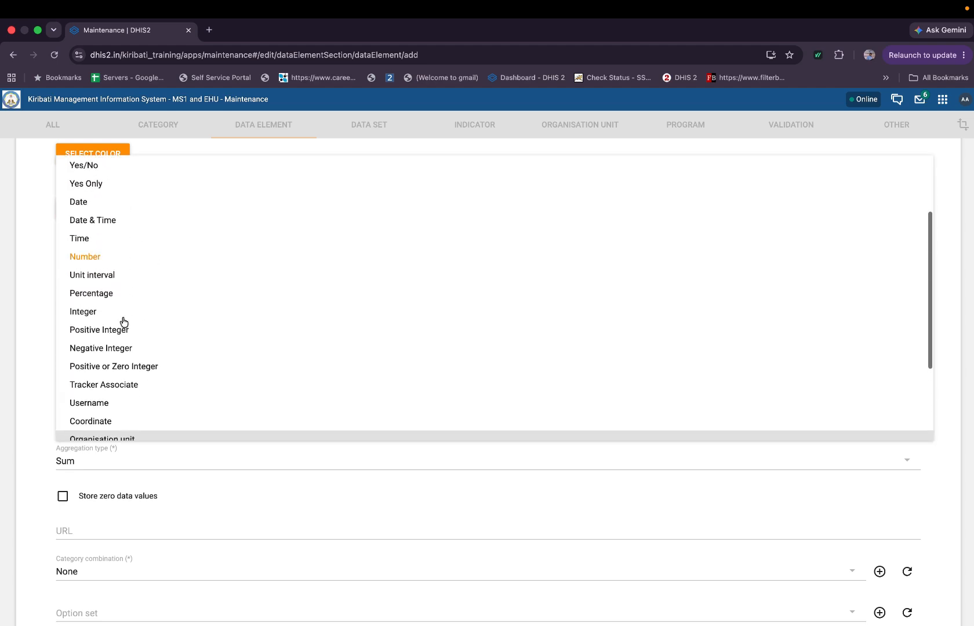
scroll(113, 240, up, 2)
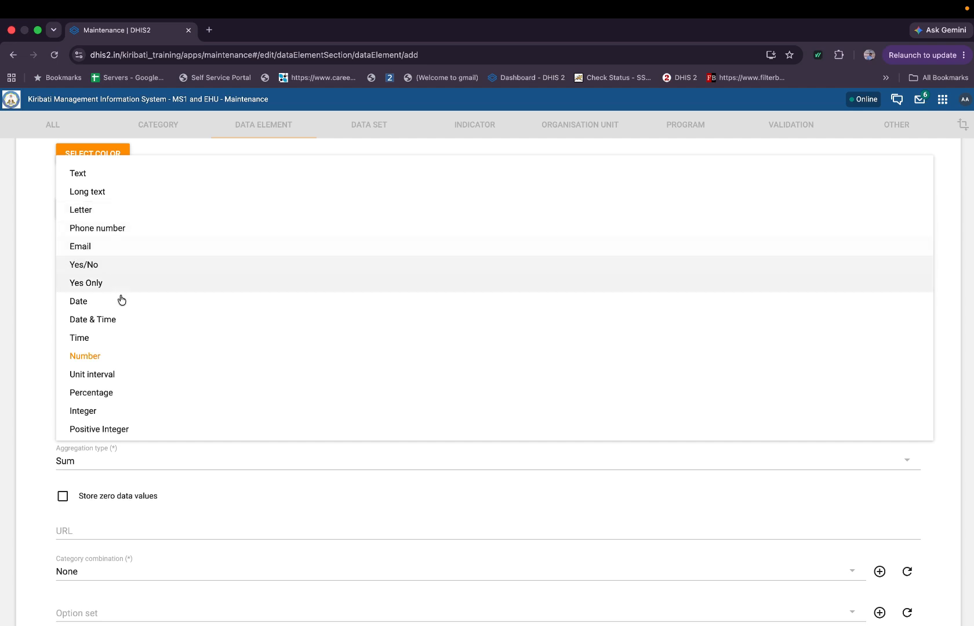
scroll(124, 365, down, 2)
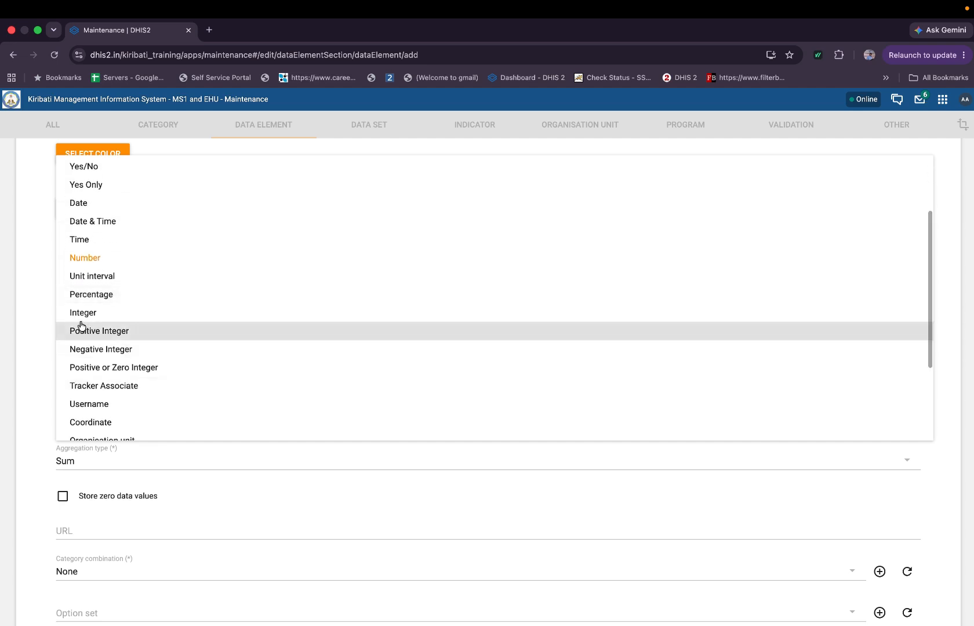
scroll(116, 401, down, 2)
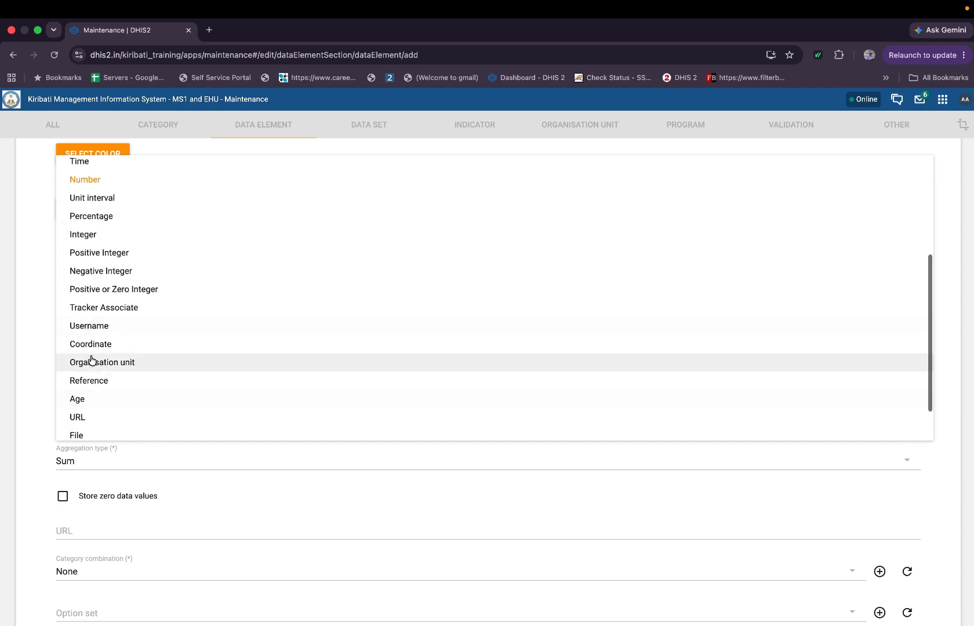
scroll(115, 414, up, 3)
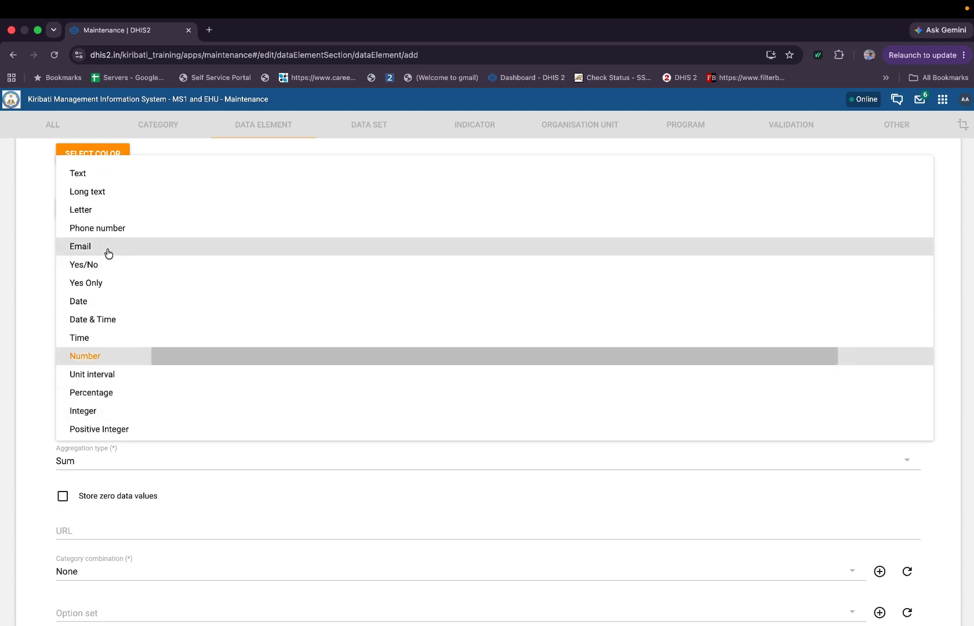
click(91, 357)
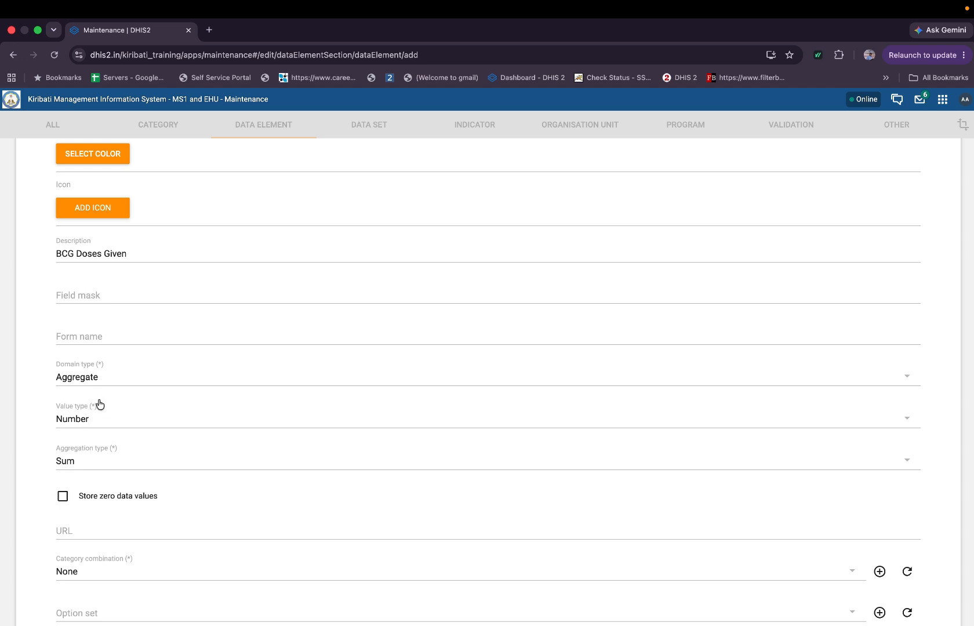
Review the available aggregation types and set the data element's aggregation type to Sum.
scroll(91, 414, down, 2)
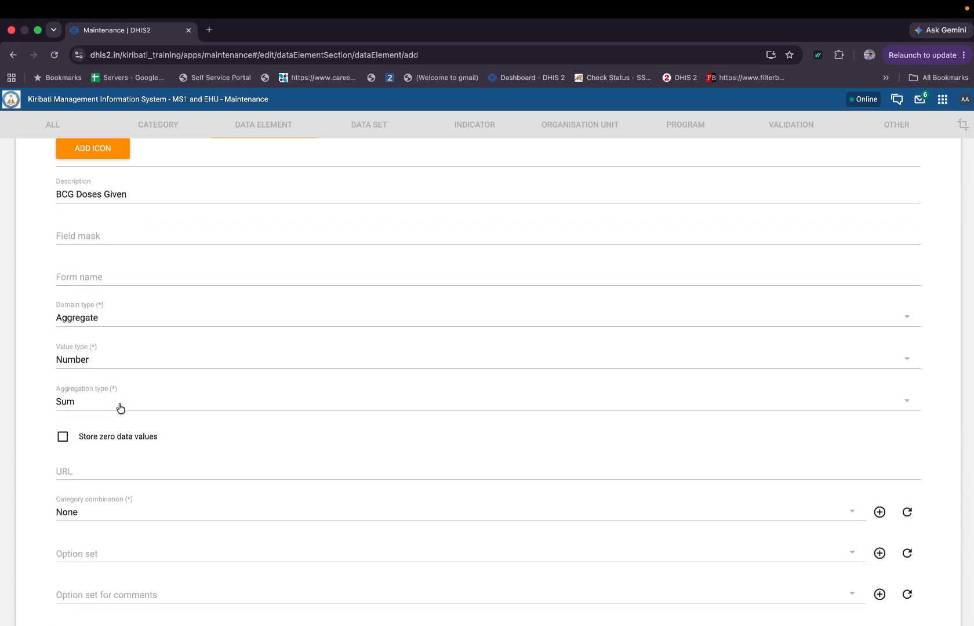
click(120, 406)
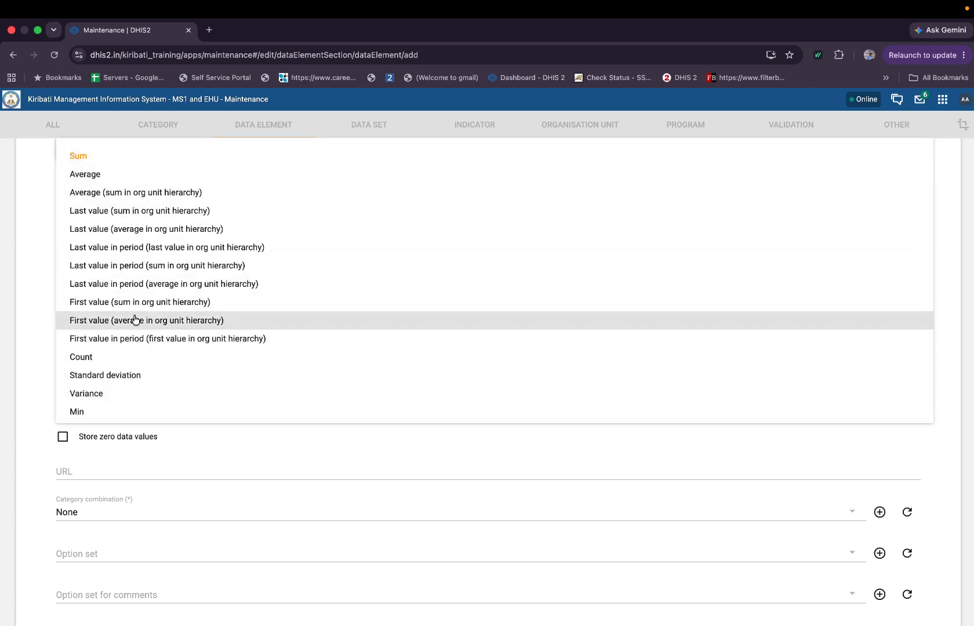
scroll(137, 267, down, 3)
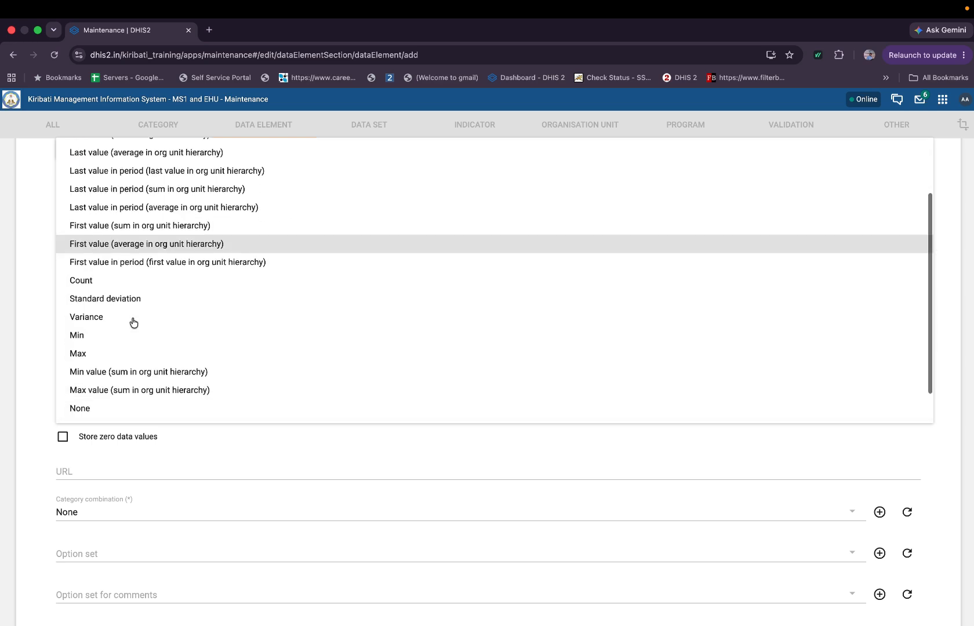
scroll(133, 322, up, 3)
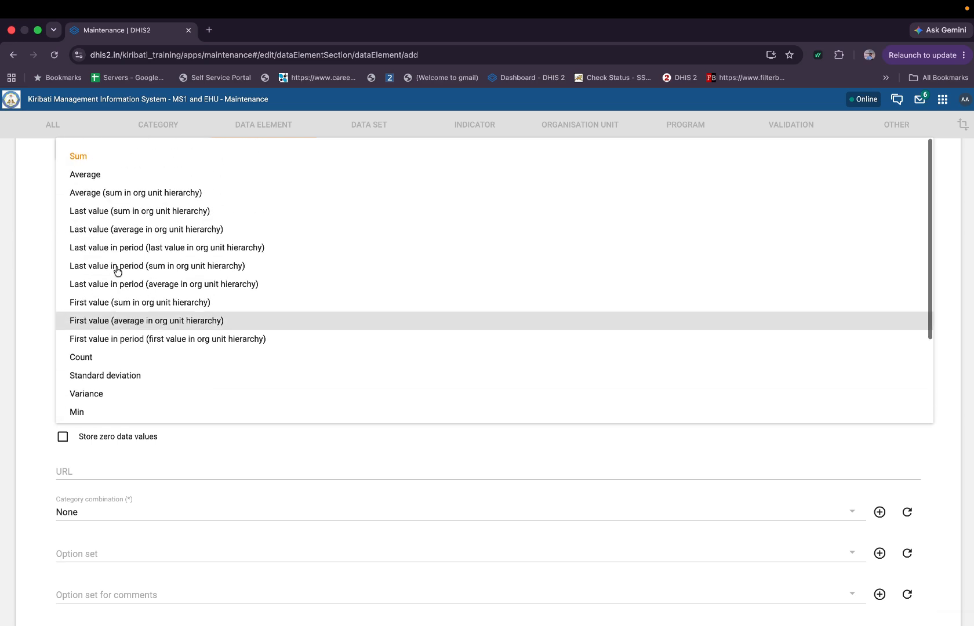
click(85, 160)
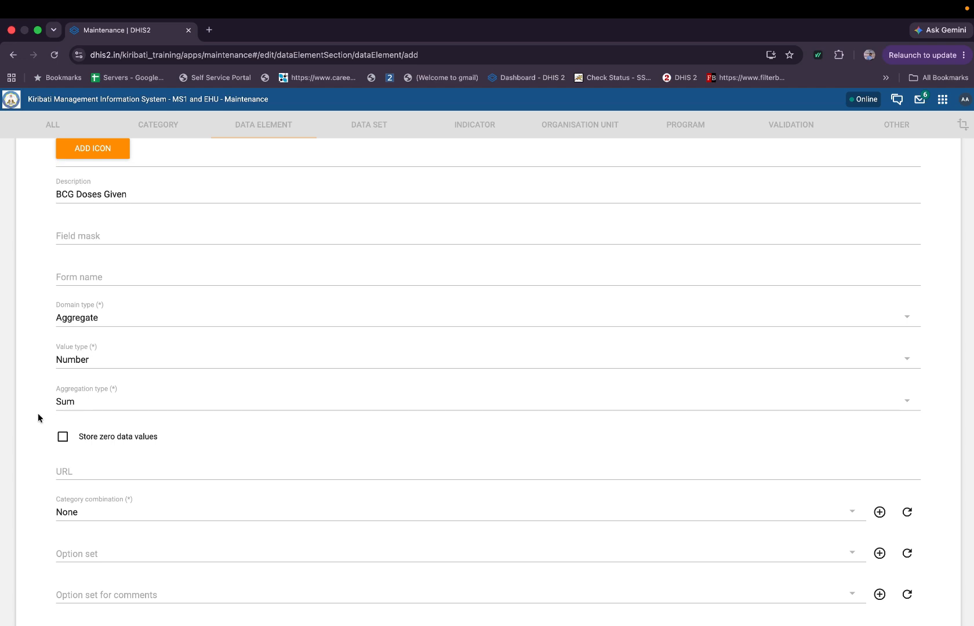
Enable storing zero data values for the BCG Doses data element.
scroll(38, 412, down, 2)
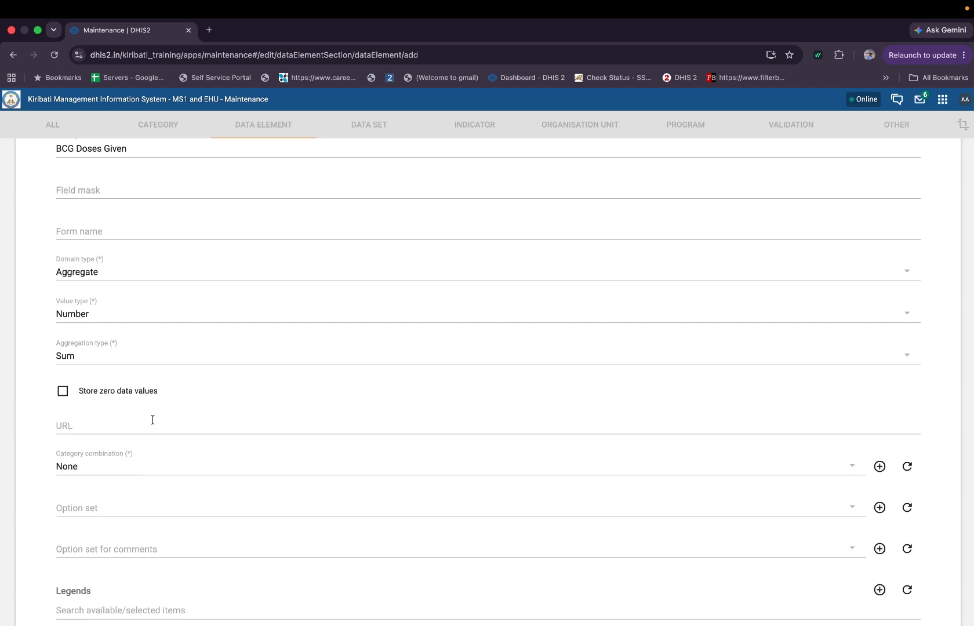
click(63, 394)
click(61, 394)
click(63, 393)
Assign the Sex_T category combination to the BCG Doses data element.
scroll(107, 441, down, 2)
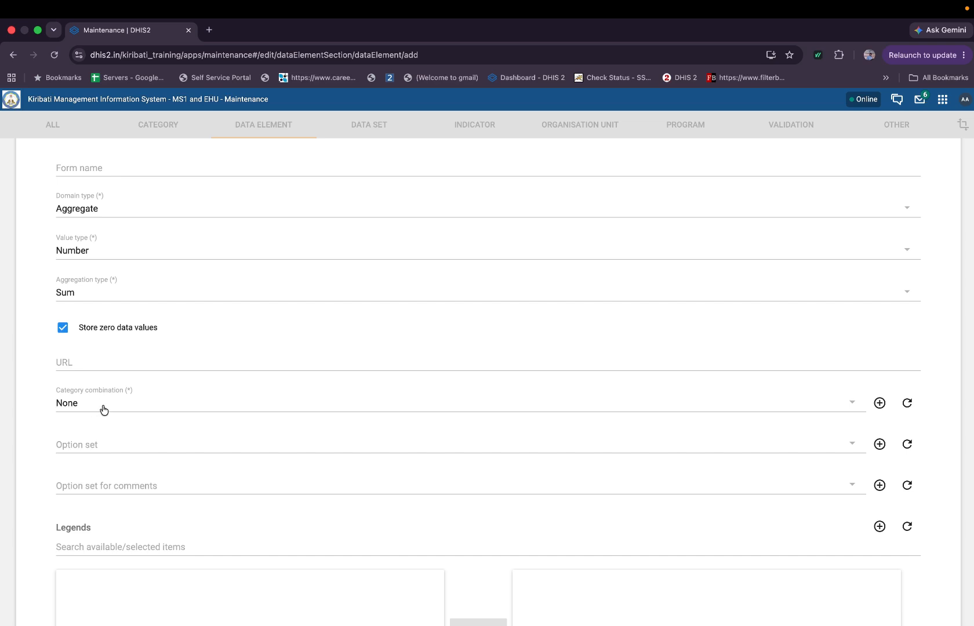
click(102, 408)
scroll(103, 376, down, 2)
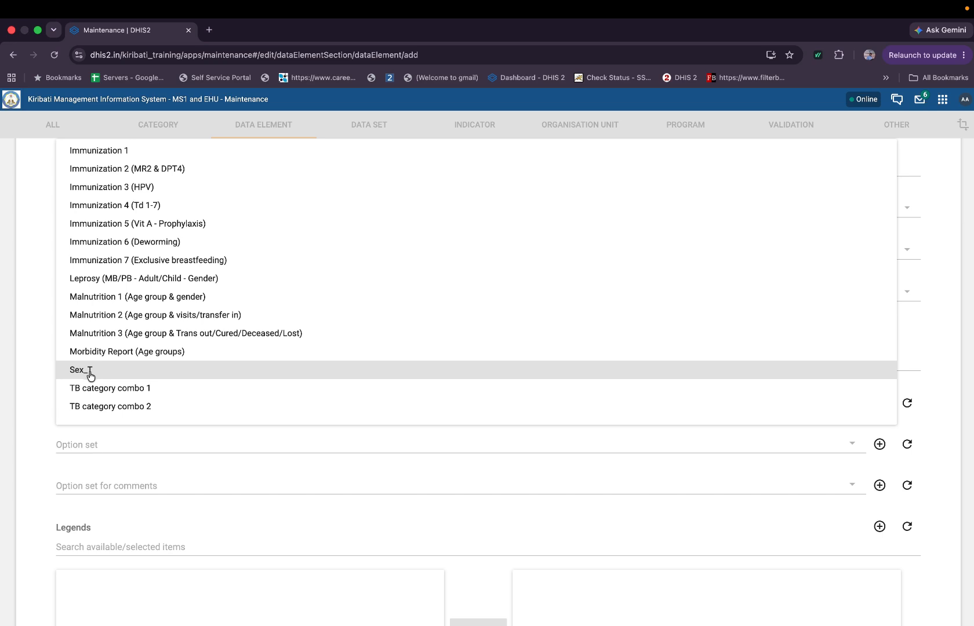
click(108, 375)
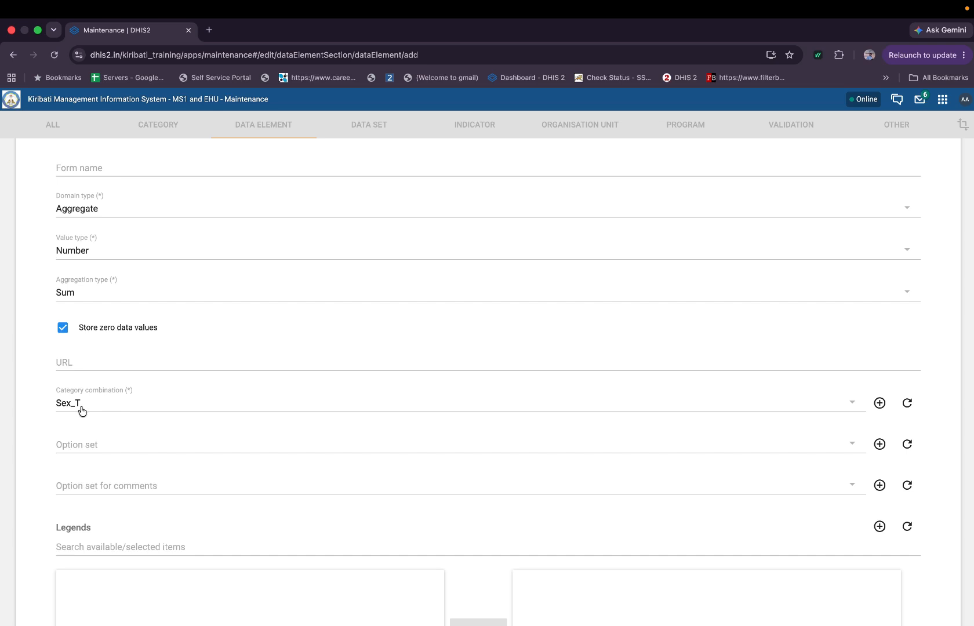
Review the completed data element form from name to aggregation levels and try to save it.
scroll(101, 409, up, 10)
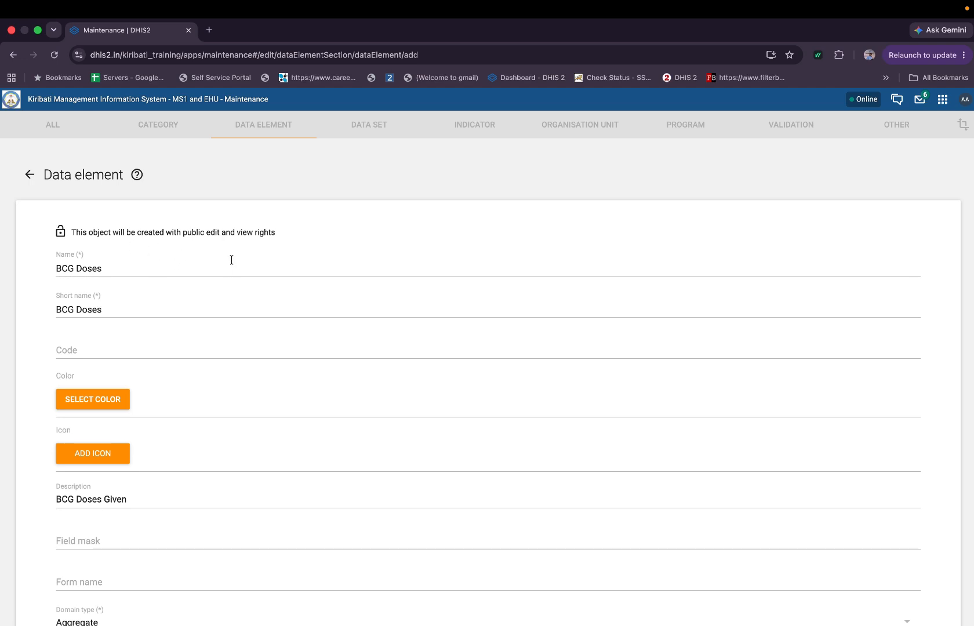
scroll(223, 473, down, 5)
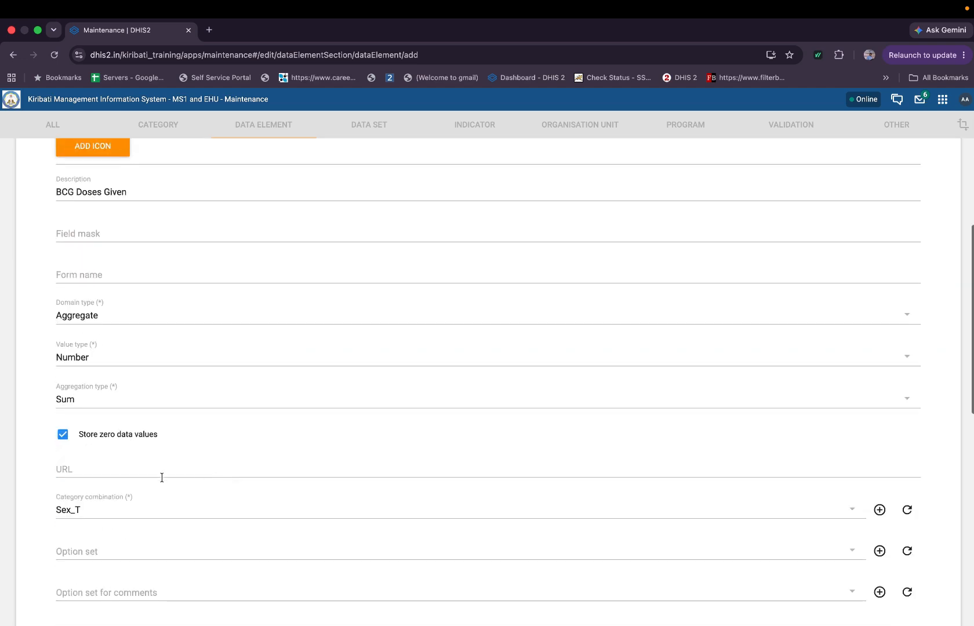
scroll(98, 520, down, 3)
scroll(99, 521, down, 7)
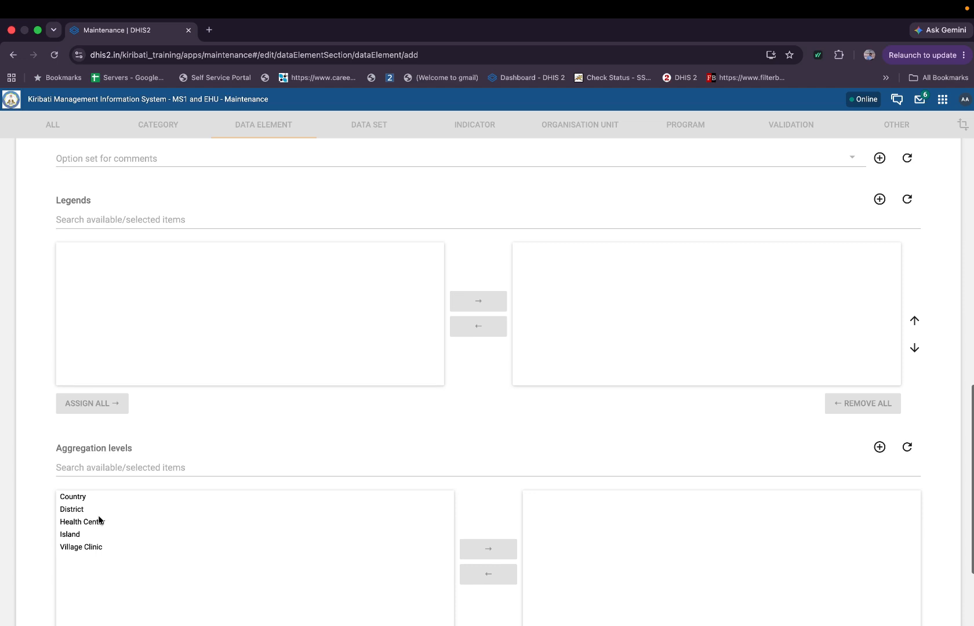
click(94, 542)
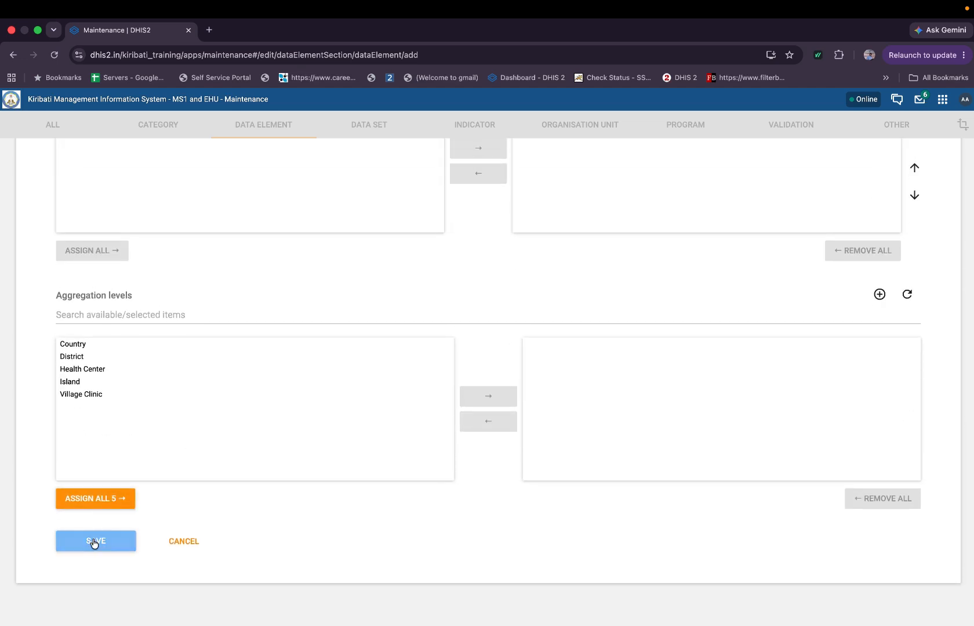
Change the data element's name and short name to BCG Doses_T and save it.
click(126, 270)
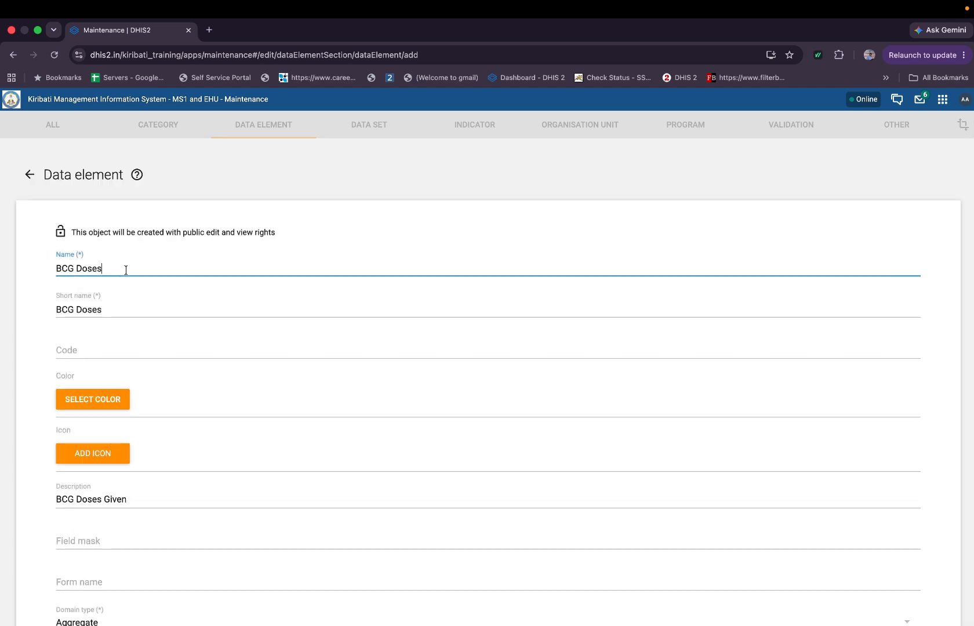
text(_T)
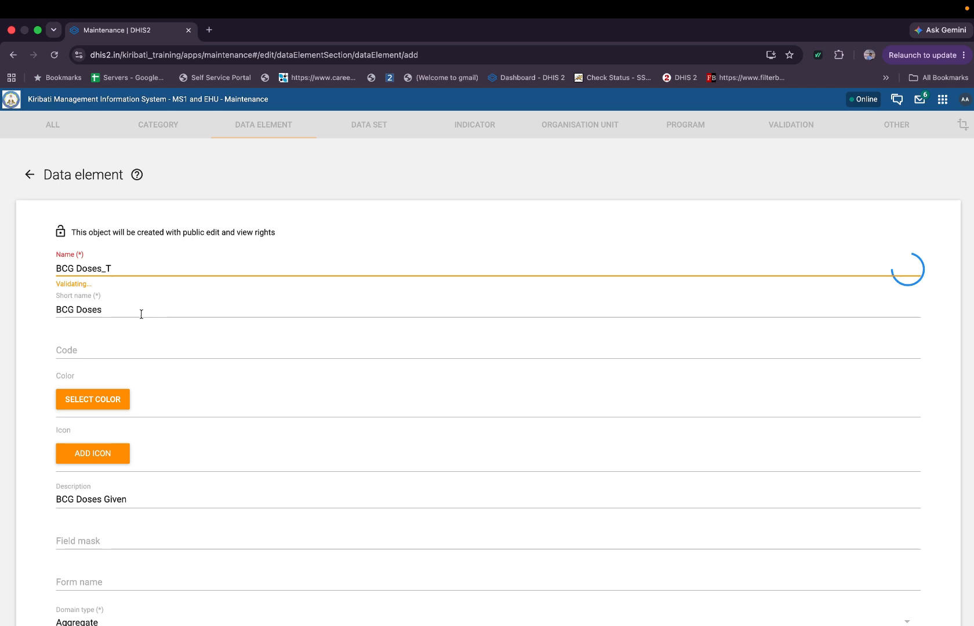
click(141, 312)
text(_T)
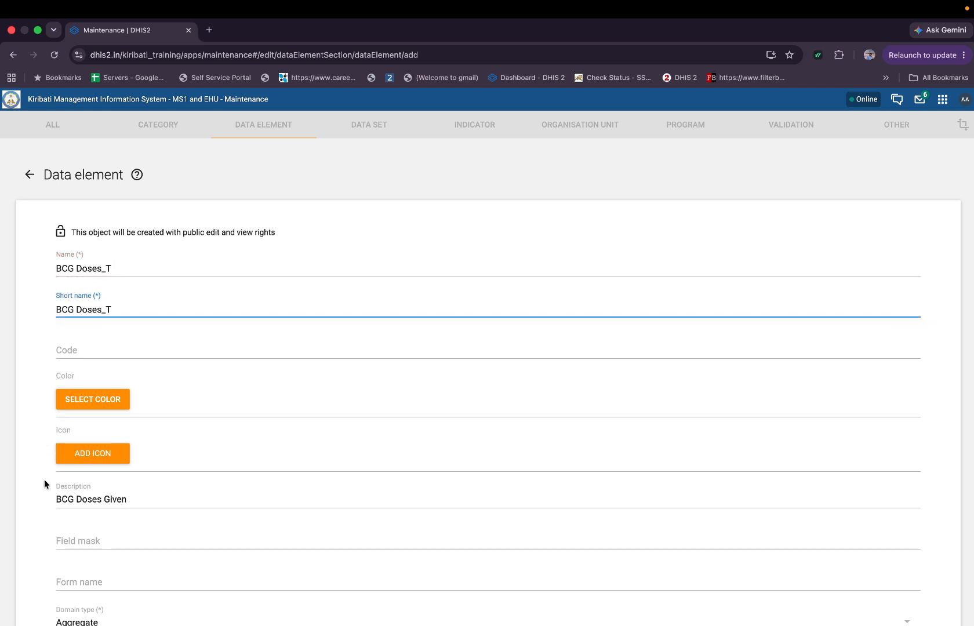
scroll(44, 480, down, 20)
click(95, 544)
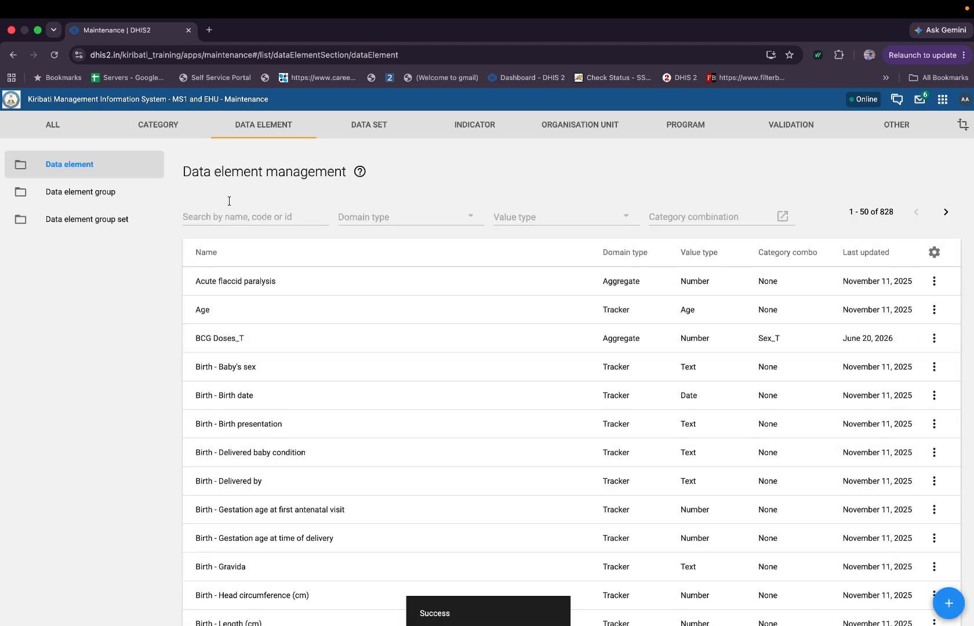
Search the data elements for "BCG Do" and clone BCG Doses_T.
click(230, 219)
text(BCG)
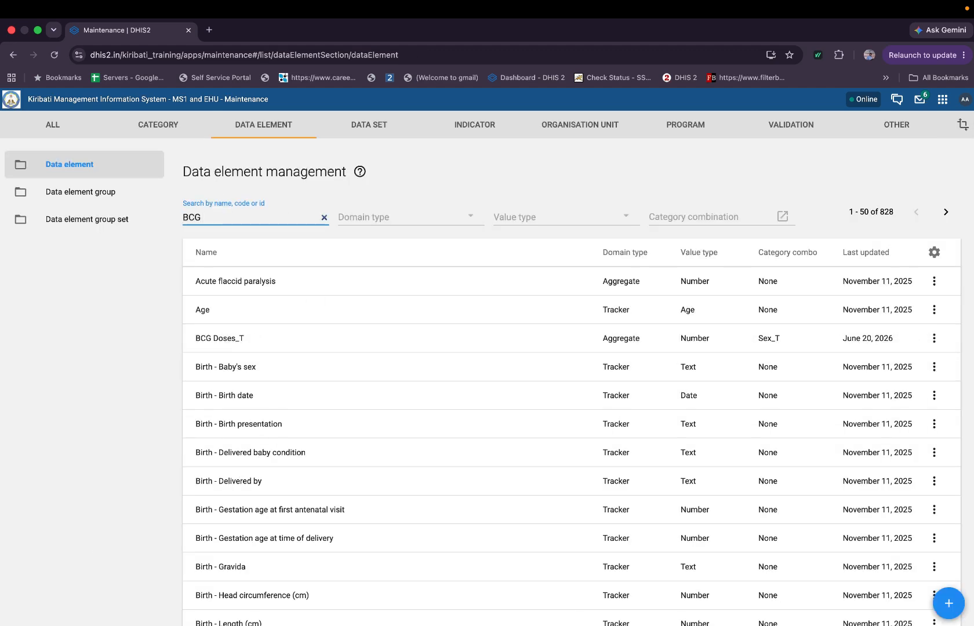
text( Do)
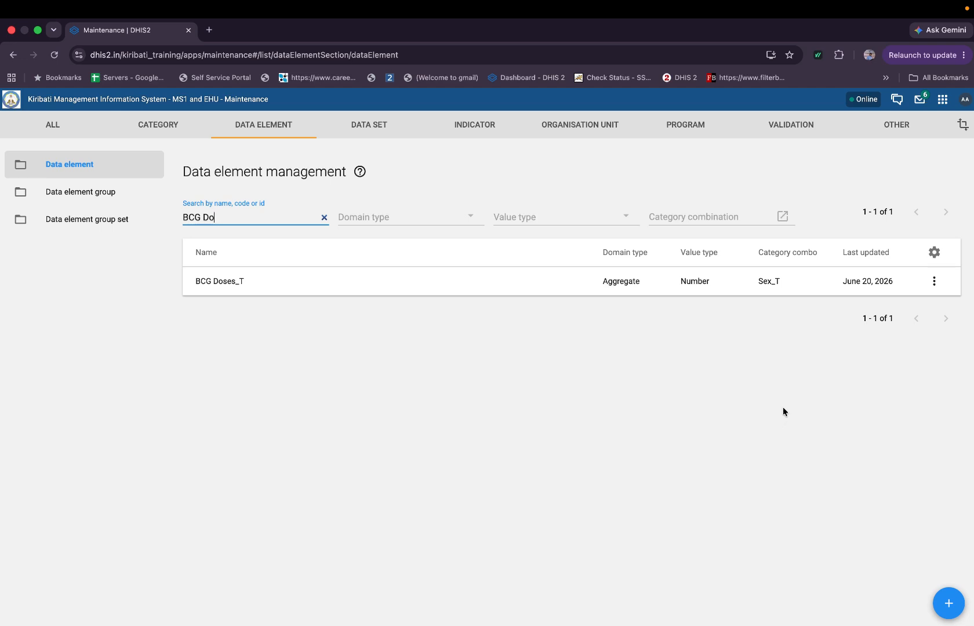
click(935, 284)
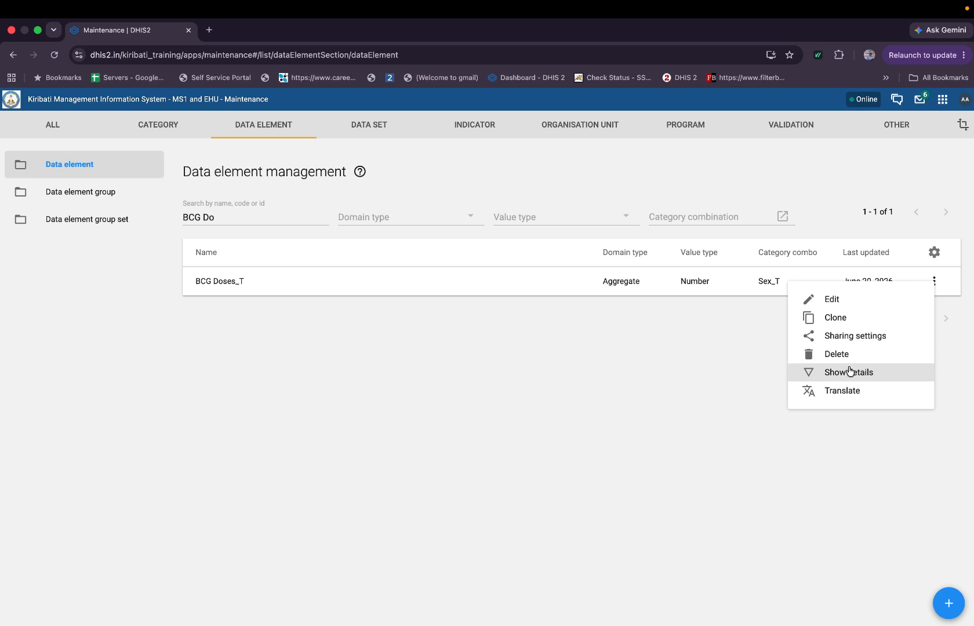
click(840, 318)
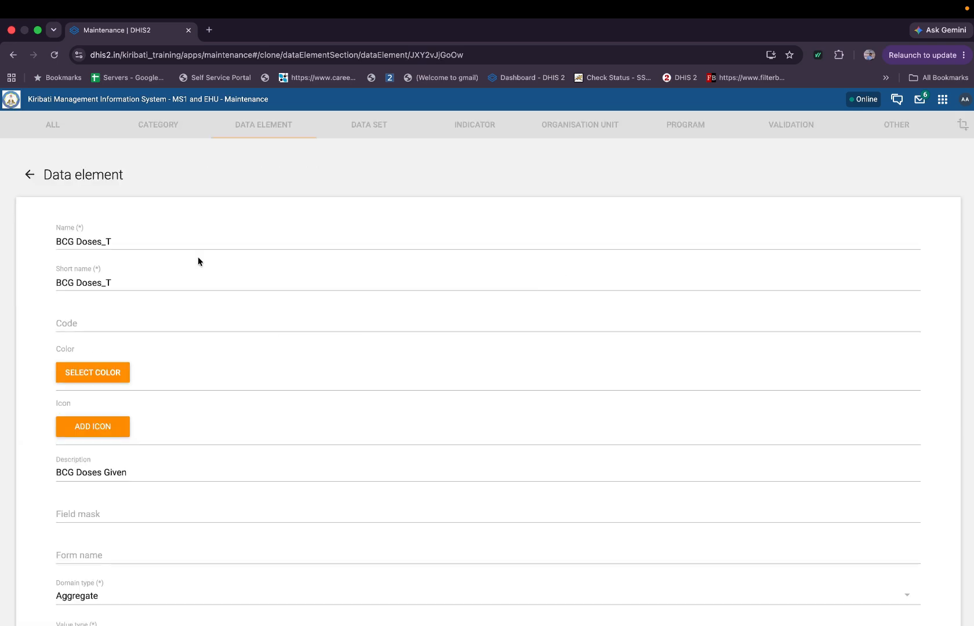
Check the cloned data element's settings and change its name and short name to HepB Doses_T.
scroll(226, 420, down, 10)
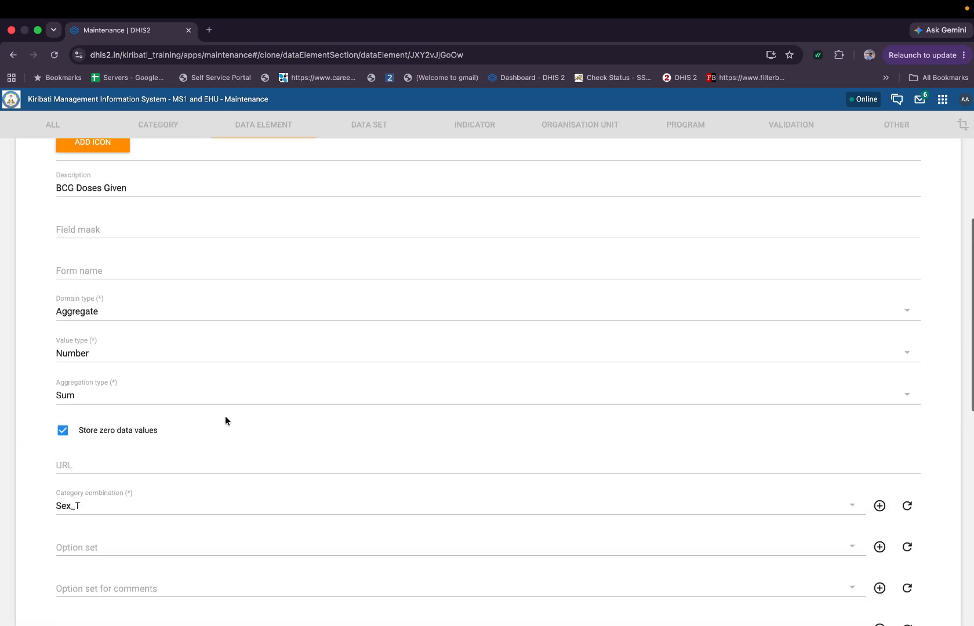
scroll(226, 419, up, 10)
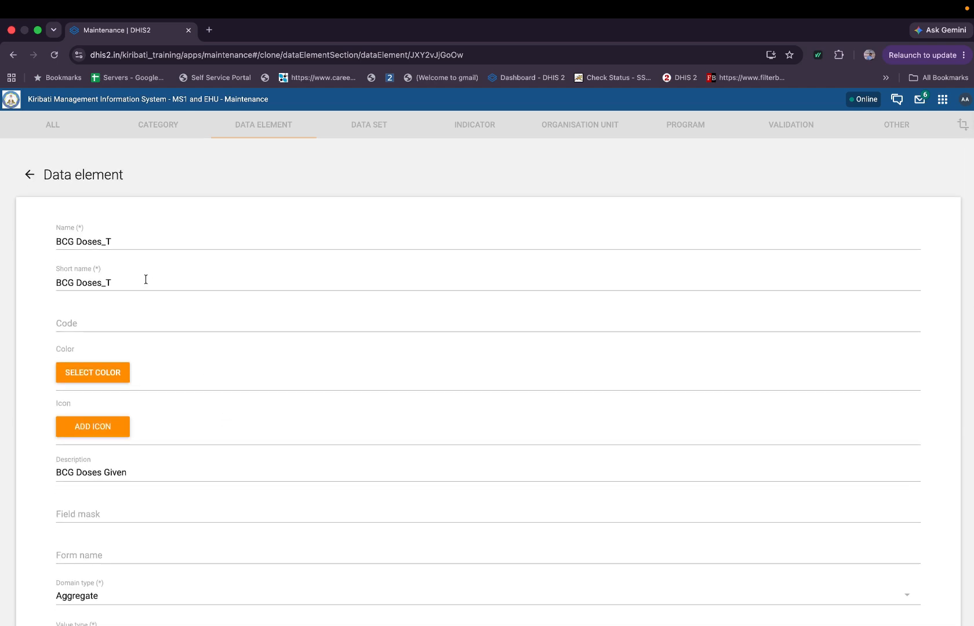
double_click(65, 242)
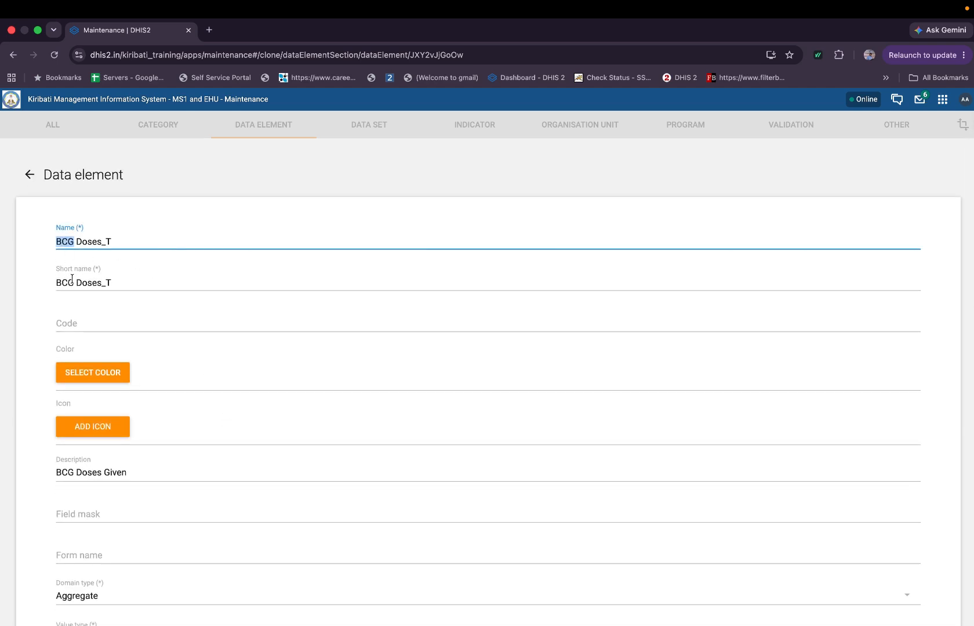
text(HP)
key(BackSpace)
text(epB)
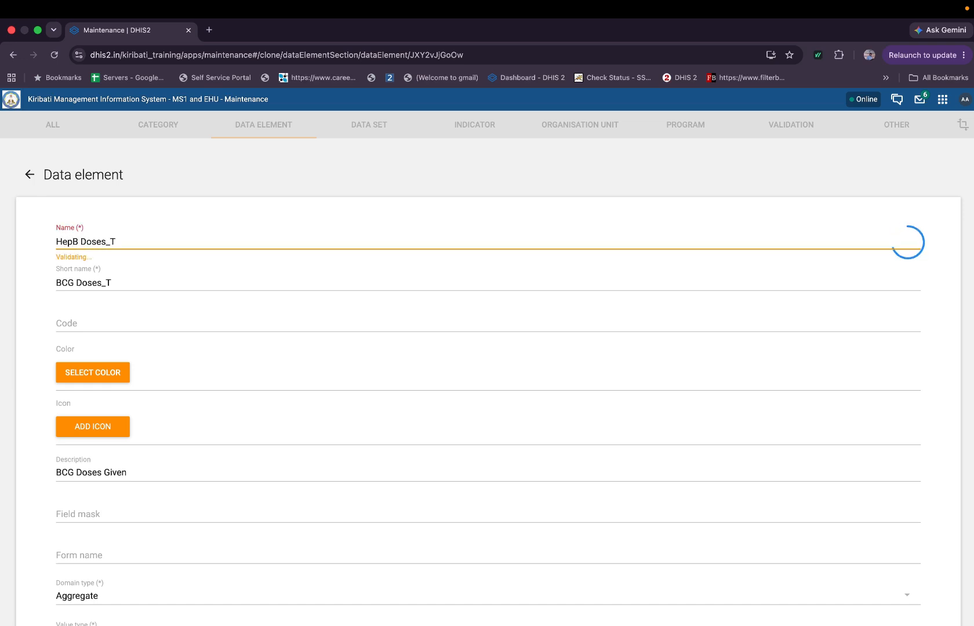
double_click(69, 278)
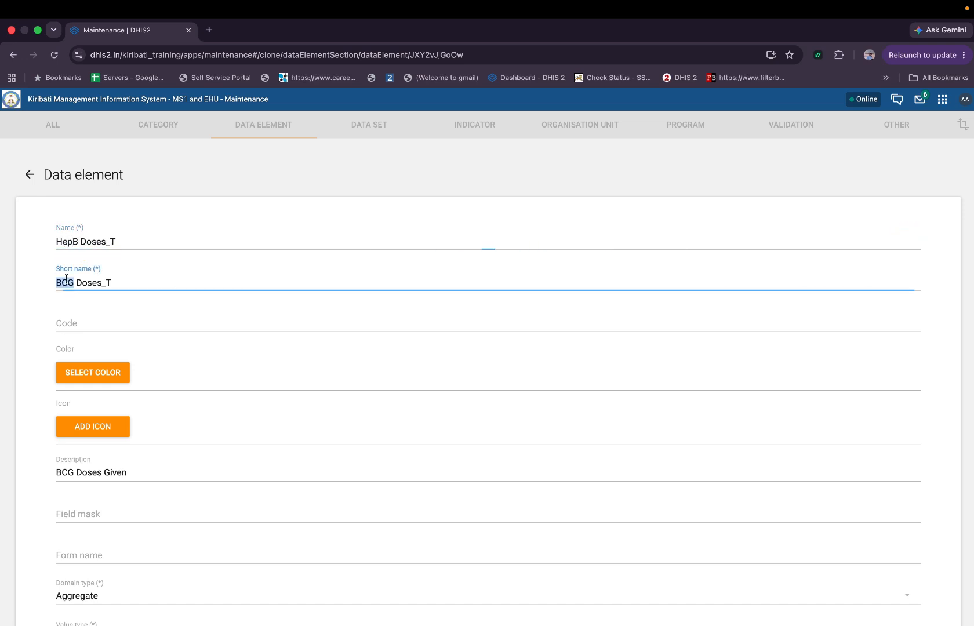
text(HepB)
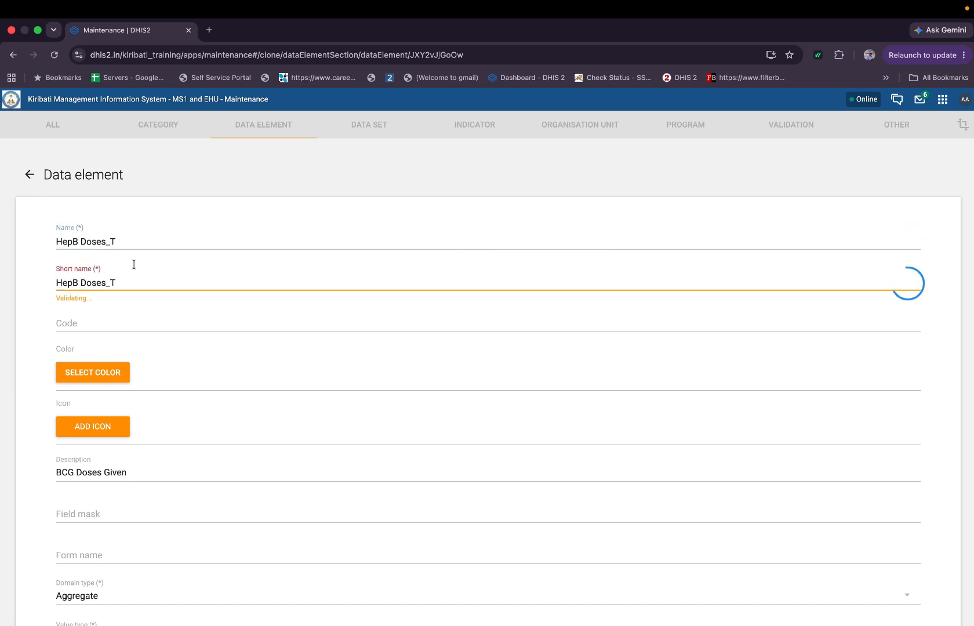
Change the cloned data element's description to HepB Doses Given.
scroll(200, 447, down, 1)
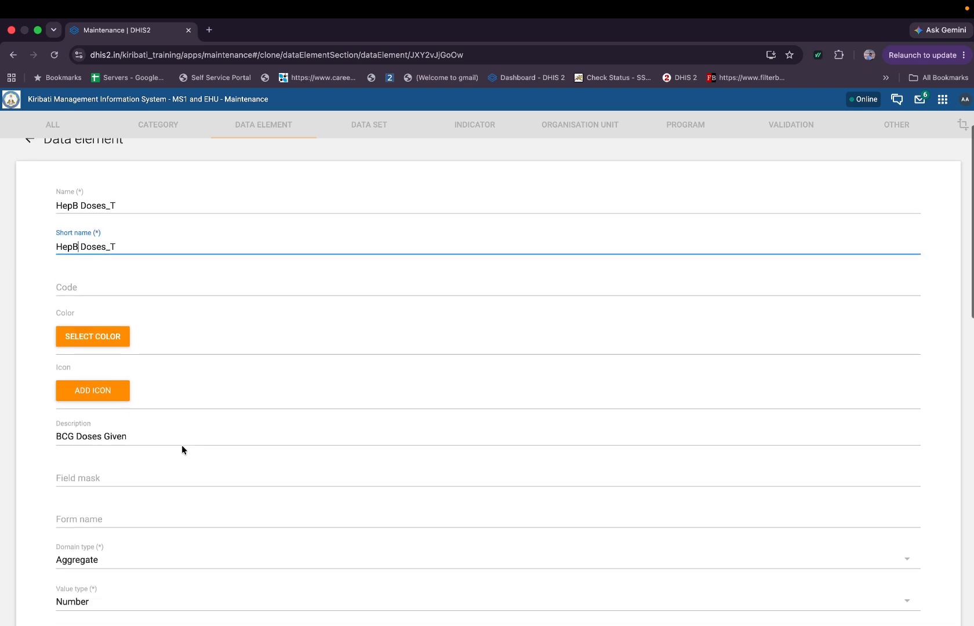
double_click(65, 437)
text(H)
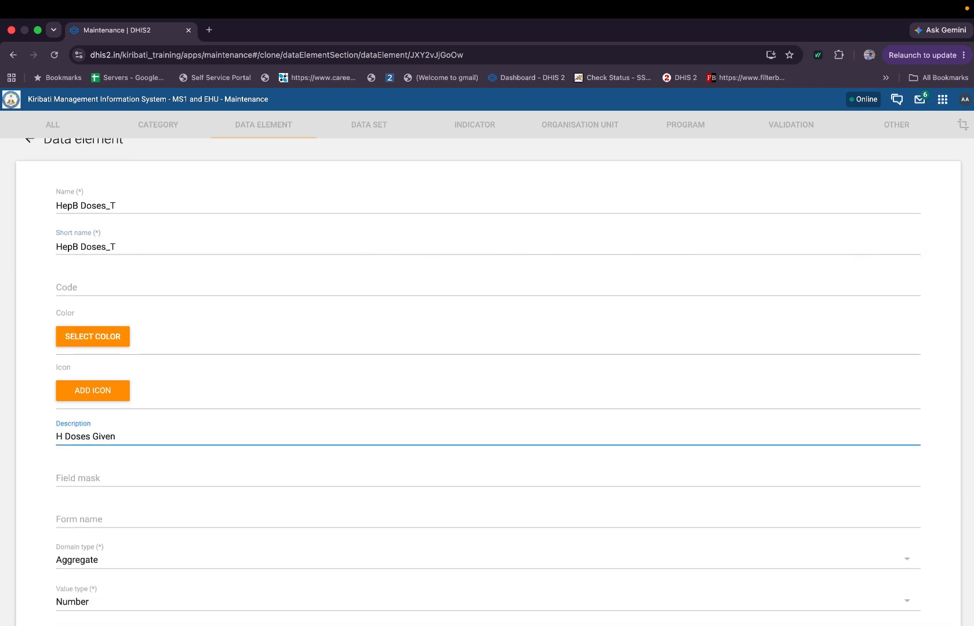
text(epB)
Check the clone's remaining settings, including the Sex_T category combination, and save the data element.
scroll(152, 438, down, 3)
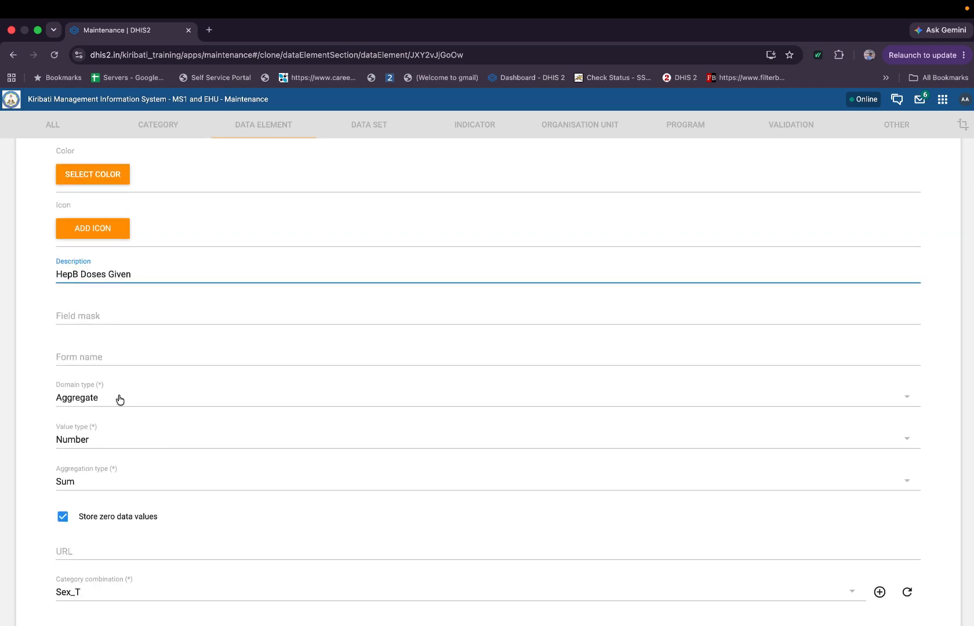
scroll(122, 520, down, 3)
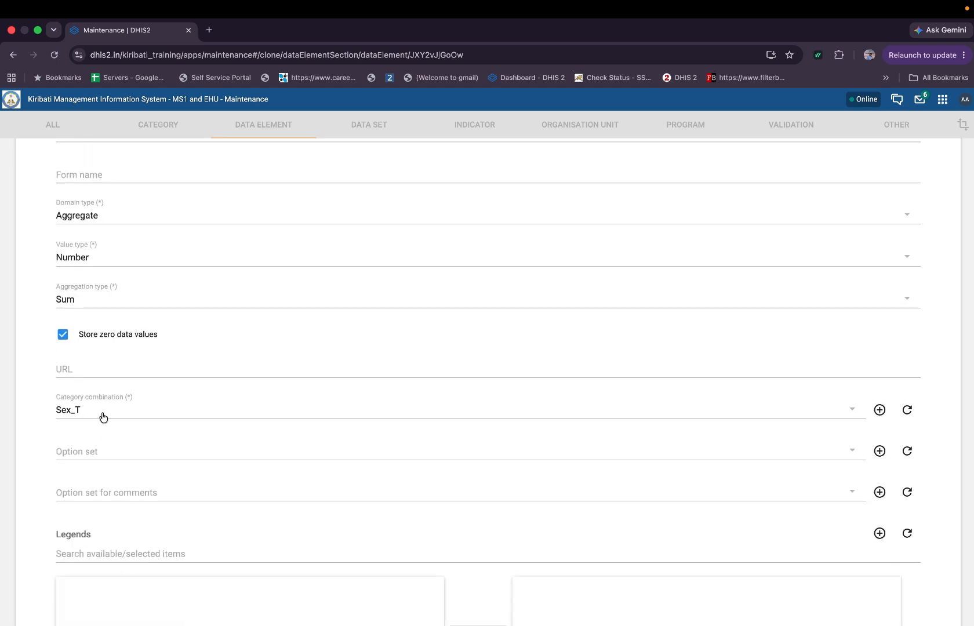
scroll(103, 417, up, 2)
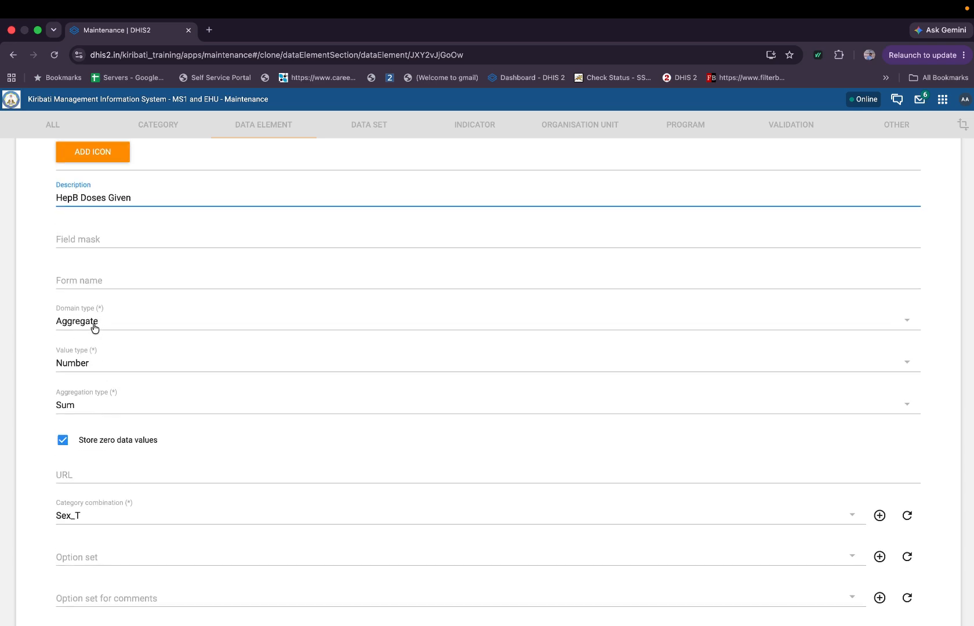
scroll(117, 396, up, 1)
scroll(83, 409, down, 3)
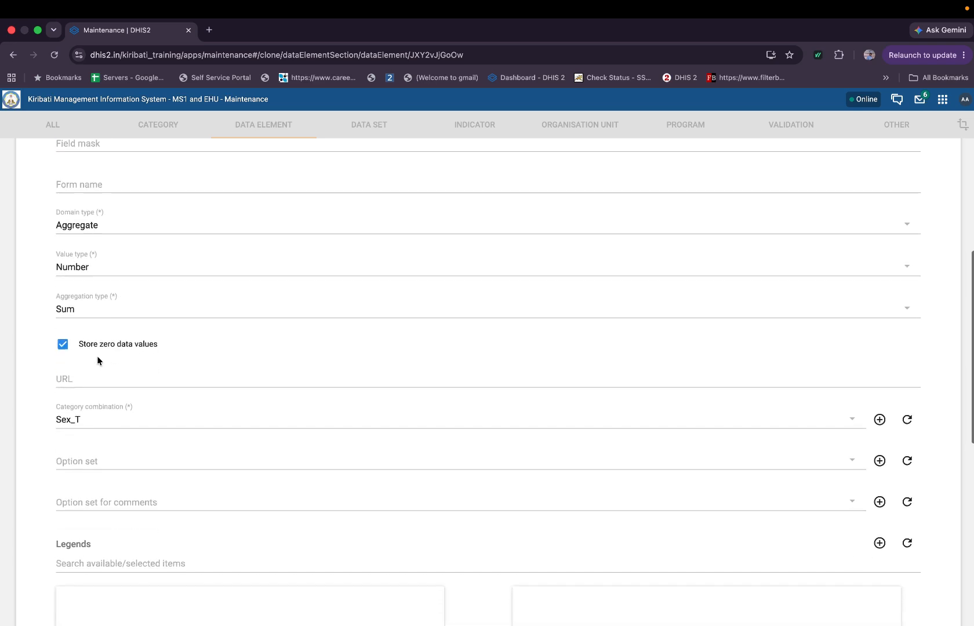
scroll(99, 356, up, 5)
scroll(99, 359, down, 15)
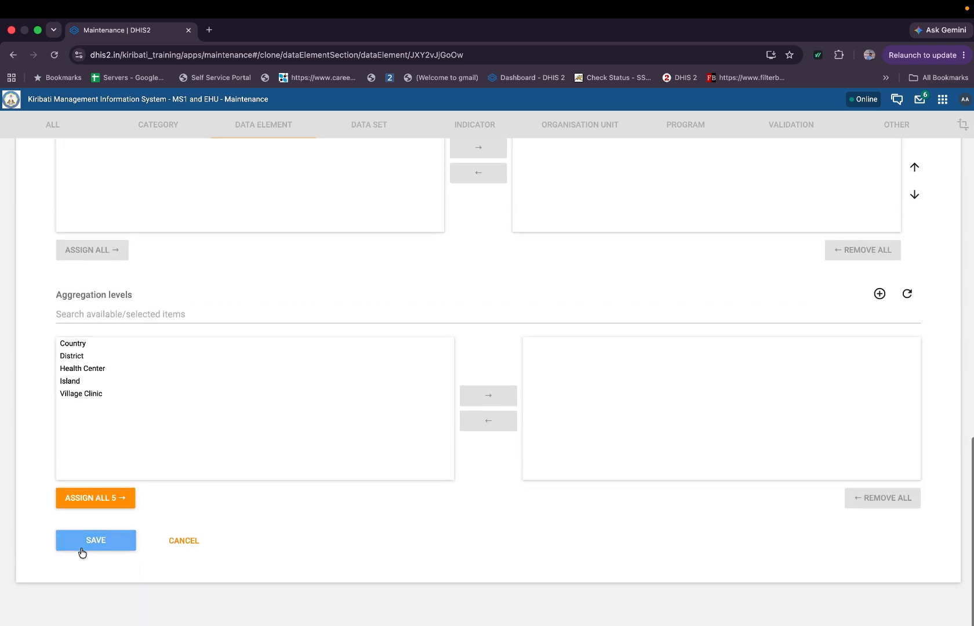
click(81, 549)
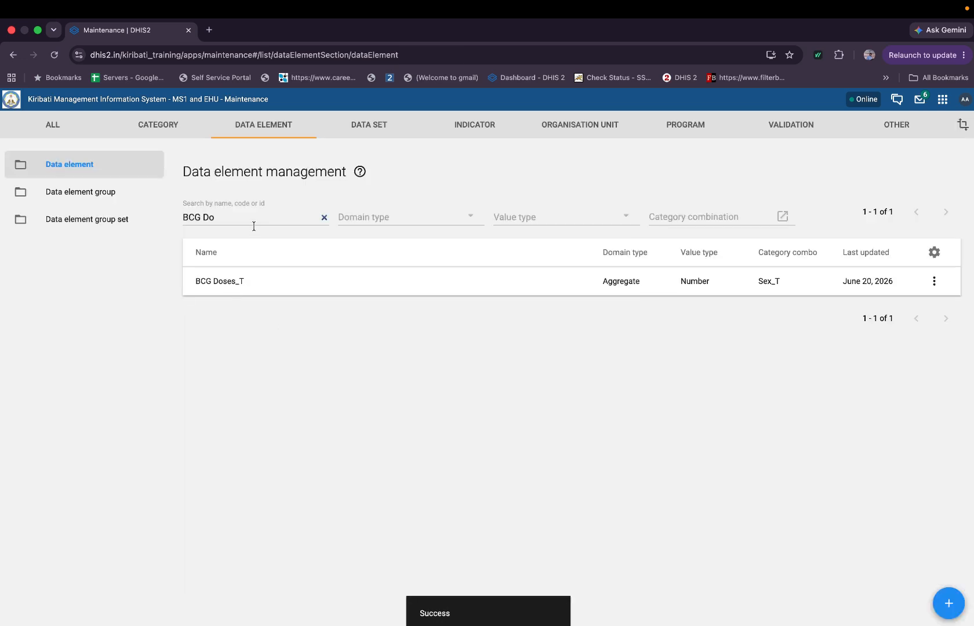
Look through the data elements with the search "_T" and replace it with "Hep" to find HepB Doses_T.
click(250, 221)
key(super+a)
key(BackSpace)
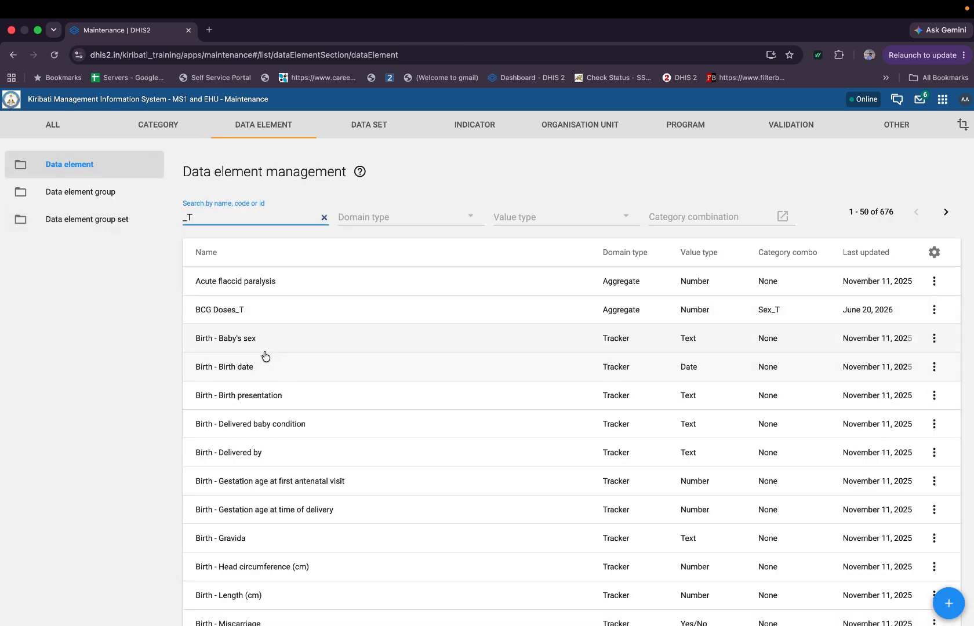
scroll(280, 452, down, 7)
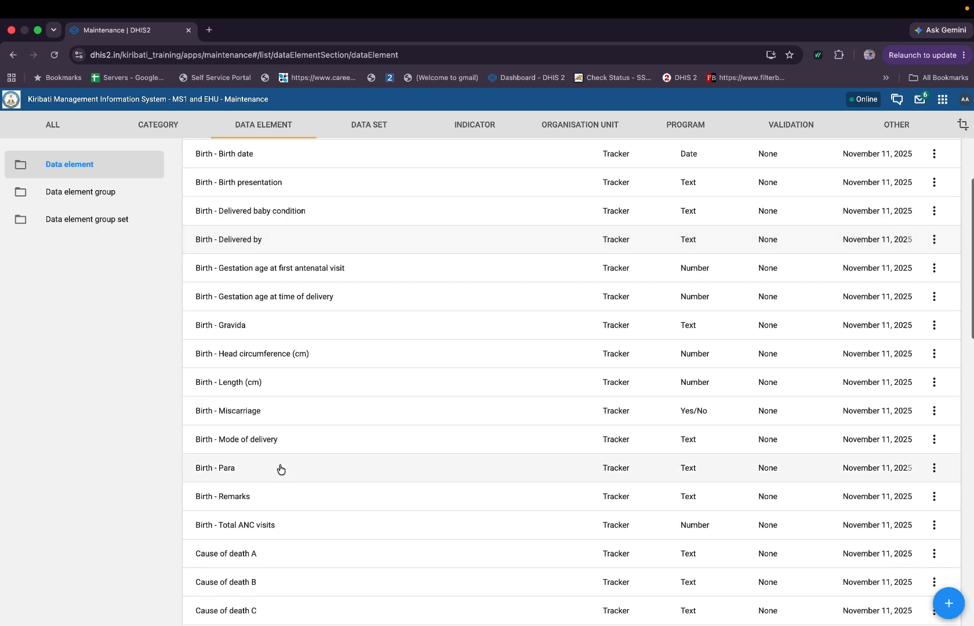
scroll(280, 468, down, 10)
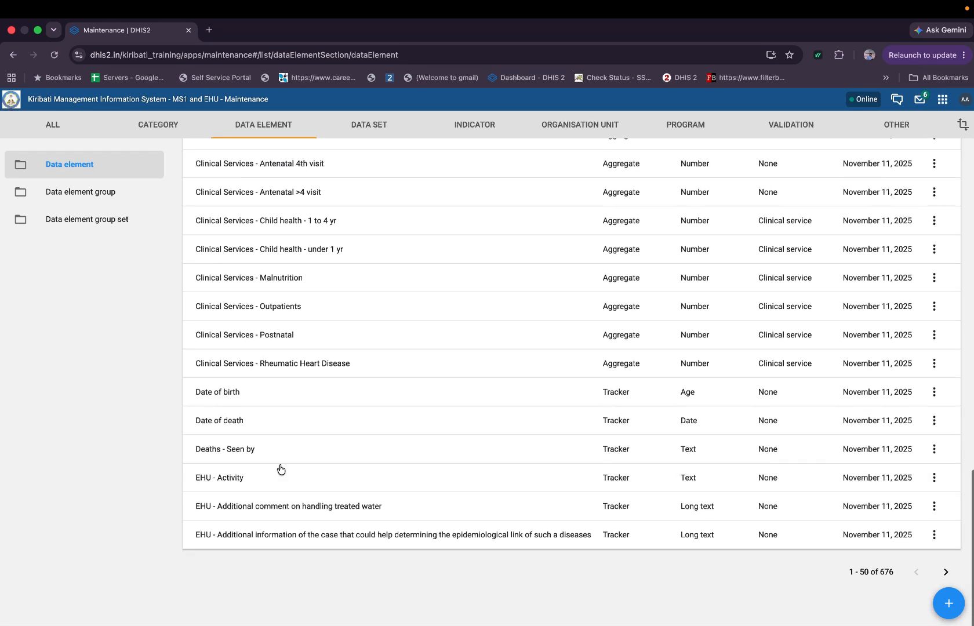
scroll(280, 469, up, 8)
scroll(280, 468, up, 8)
key(super+a)
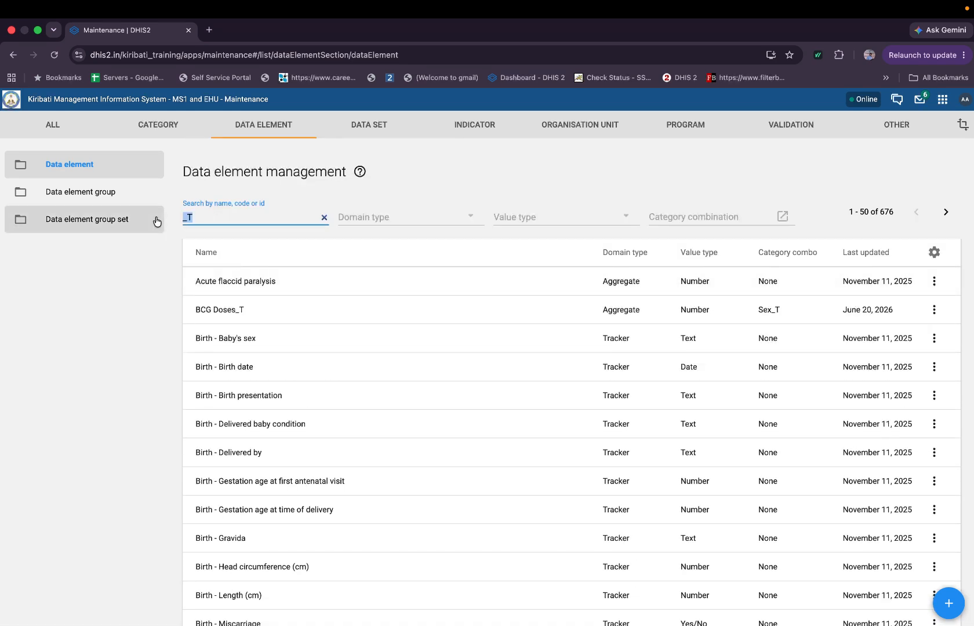
text(Hep)
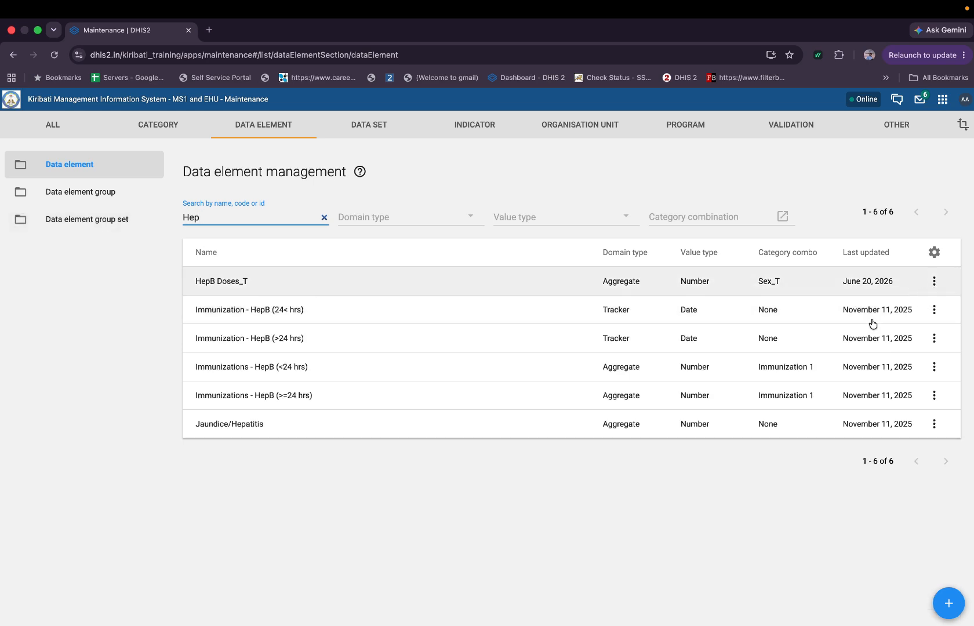
Switch to the PowerPoint slide to read the paper form's Home Visits rows and return to the Maintenance app in Chrome.
key(ctrl+Up)
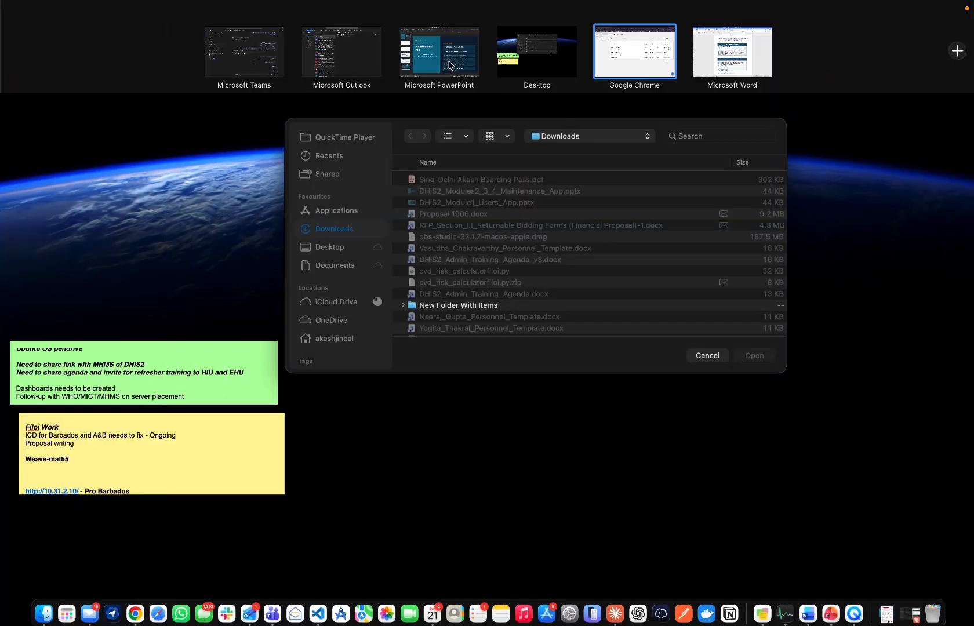
drag(452, 65, 559, 67)
click(542, 62)
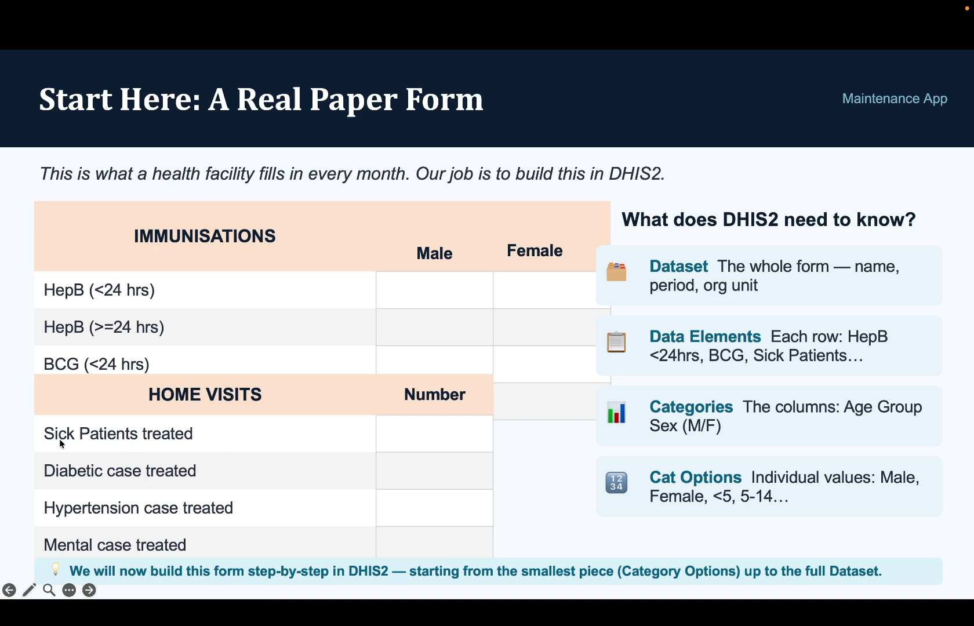
key(ctrl+Right)
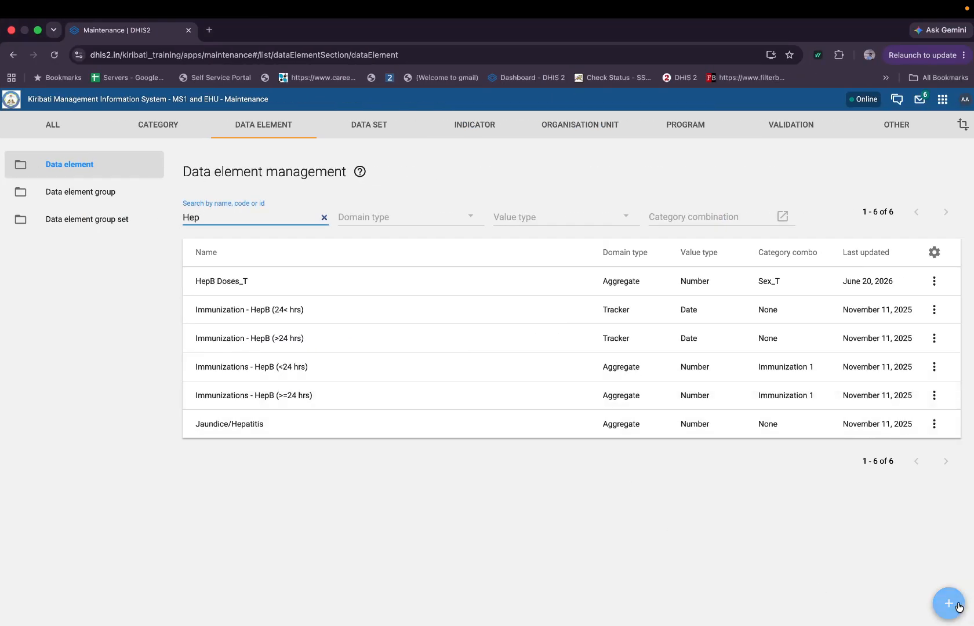
Start a new data element, name it Sick patients treated_T and copy the name.
click(947, 603)
click(176, 259)
text(Si)
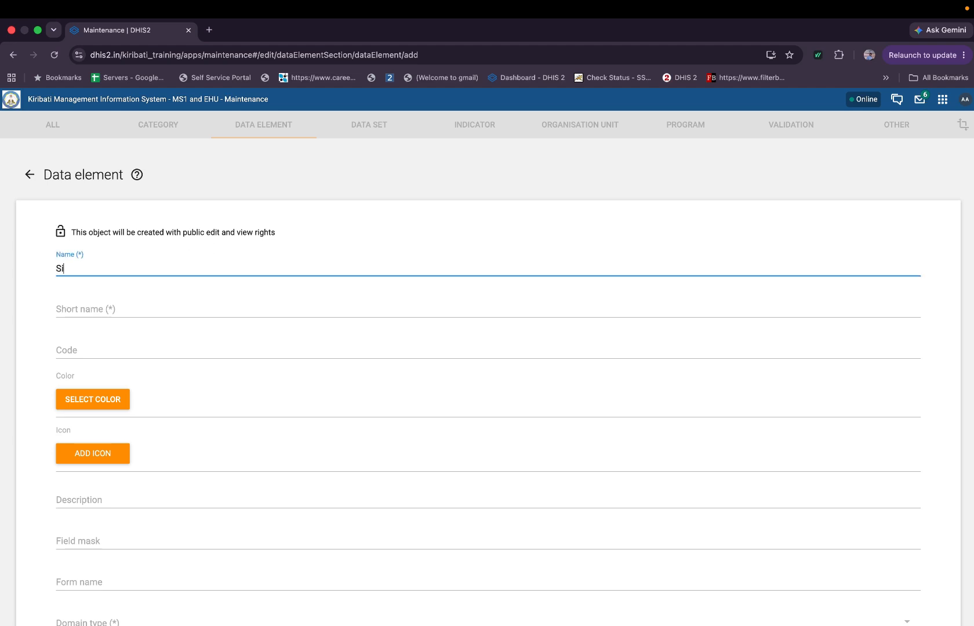
text(ck patients )
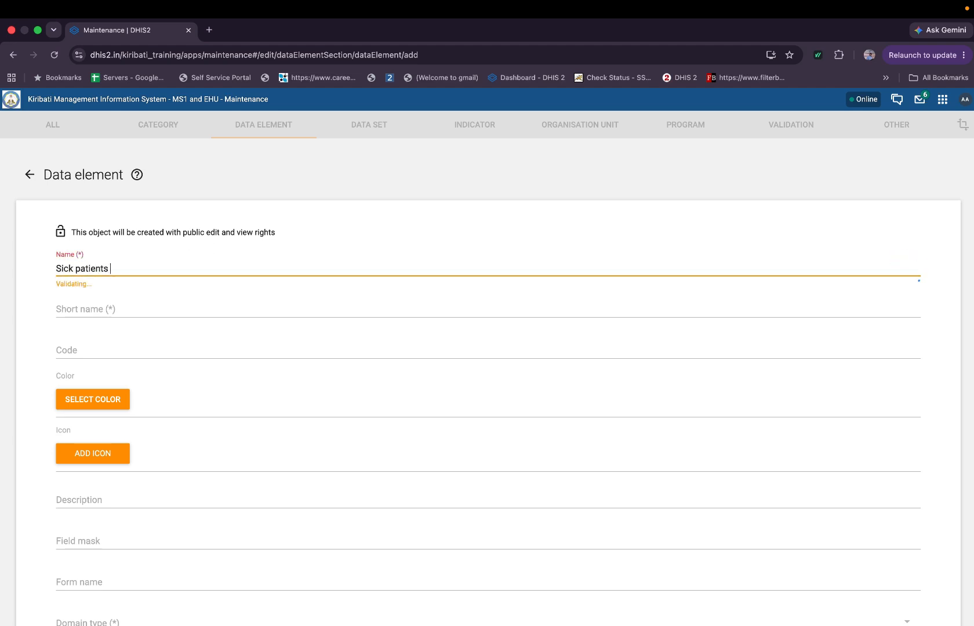
text(treated_T)
drag(169, 267, 17, 266)
key(super+c)
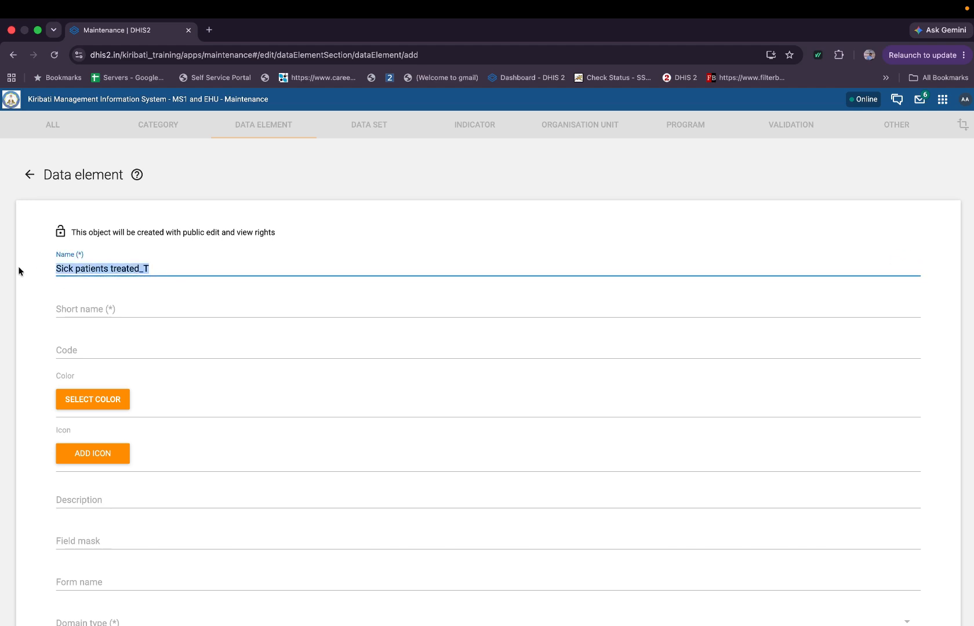
Set the new data element's short name to SPT_T.
click(76, 309)
key(super+v)
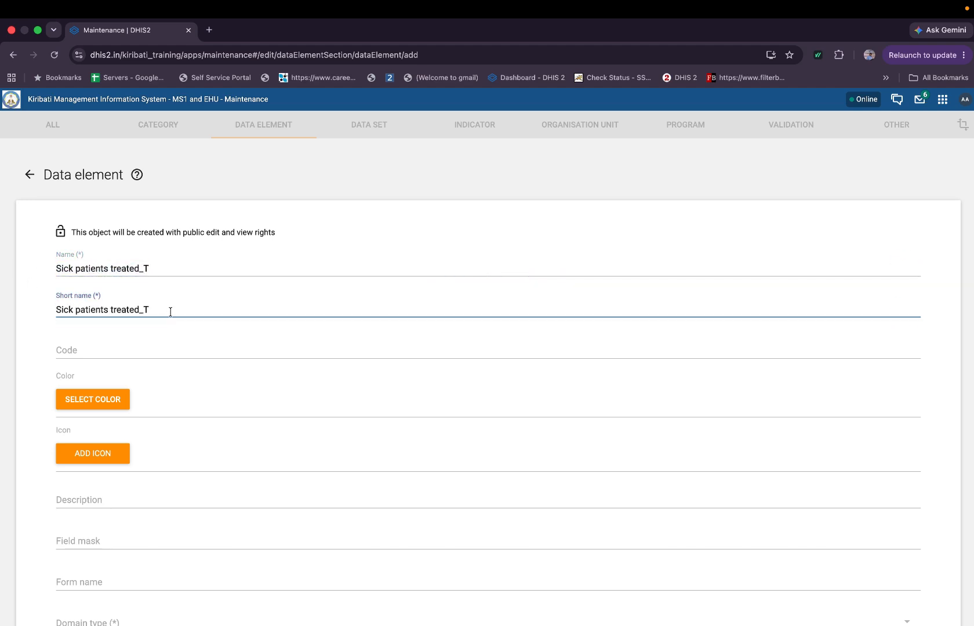
drag(171, 309, 0, 313)
key(super+c)
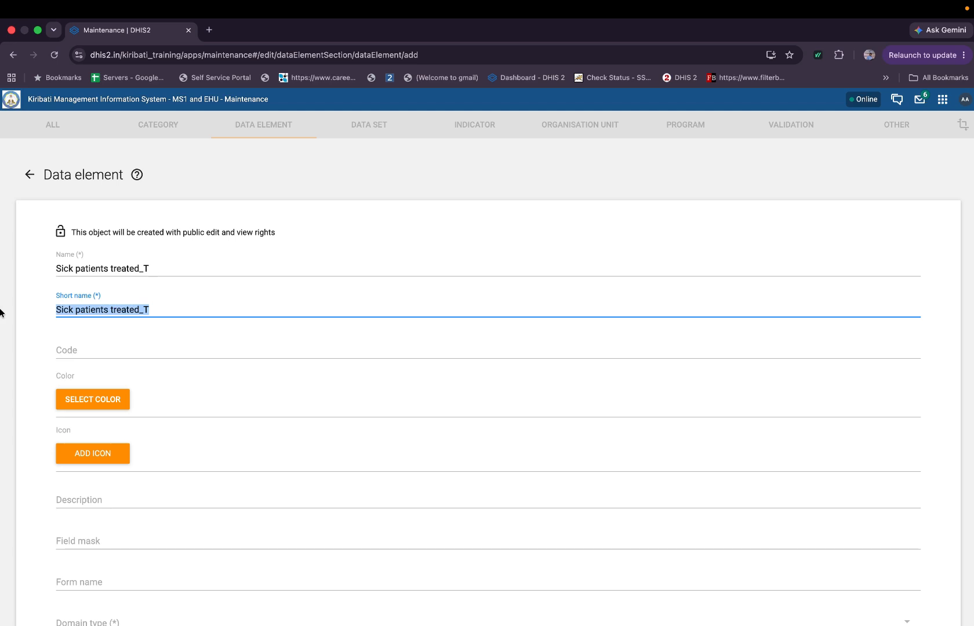
text(SPT_T)
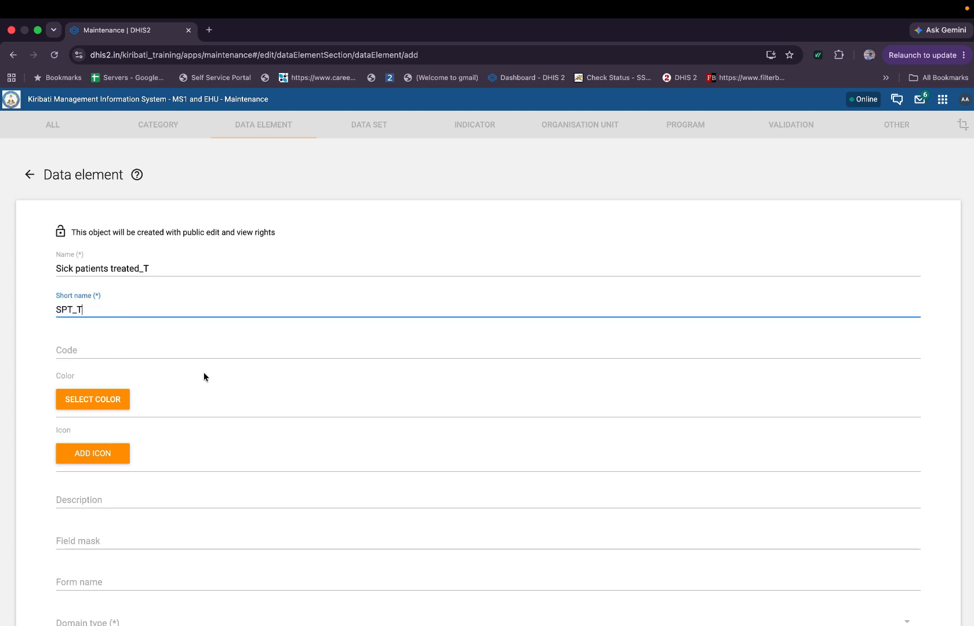
Set the data element's description to Sick patients treated_T, leaving the code and form name empty.
scroll(144, 412, down, 1)
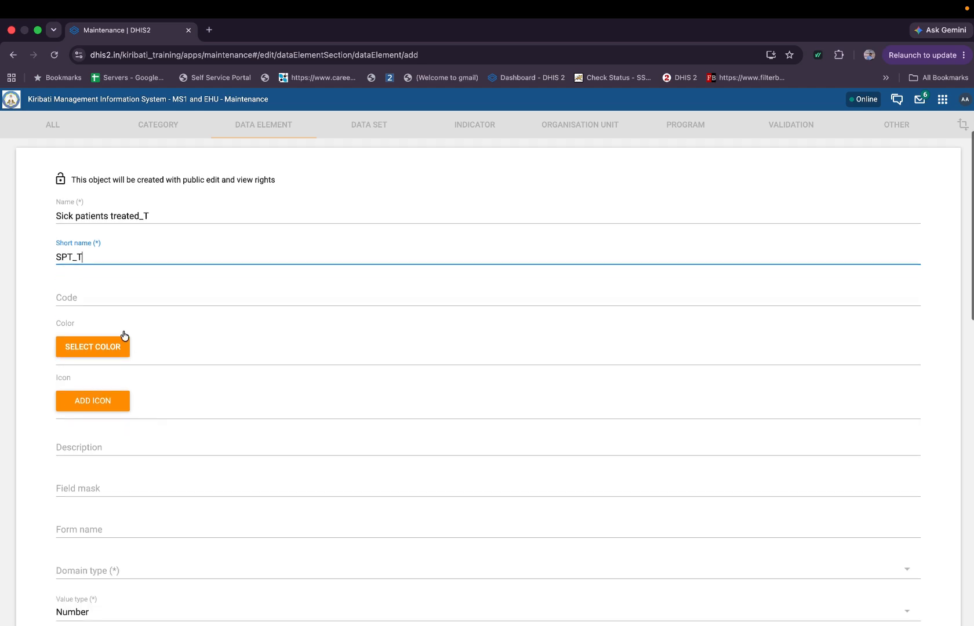
click(99, 299)
scroll(150, 413, down, 1)
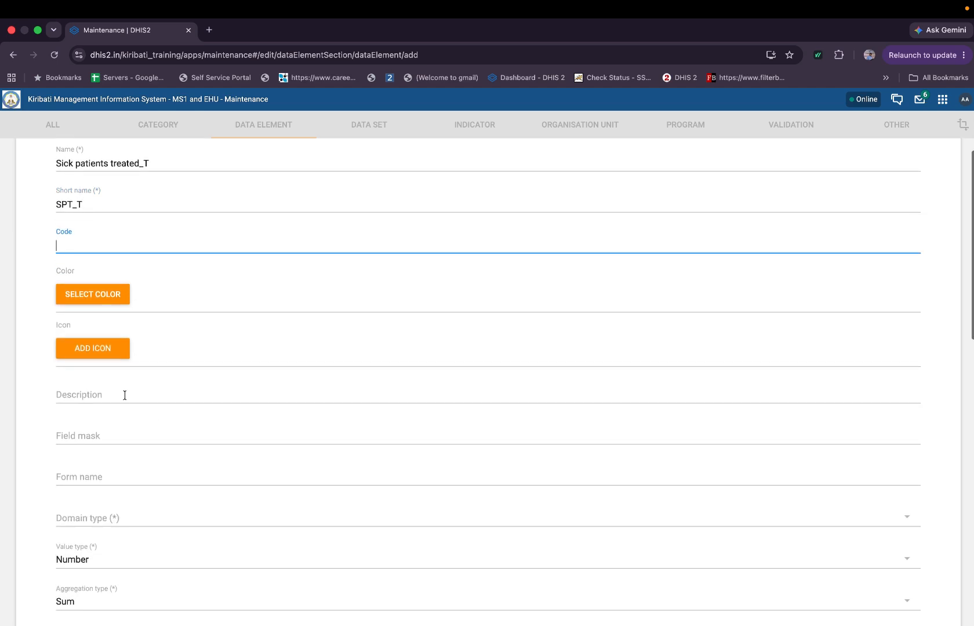
click(125, 395)
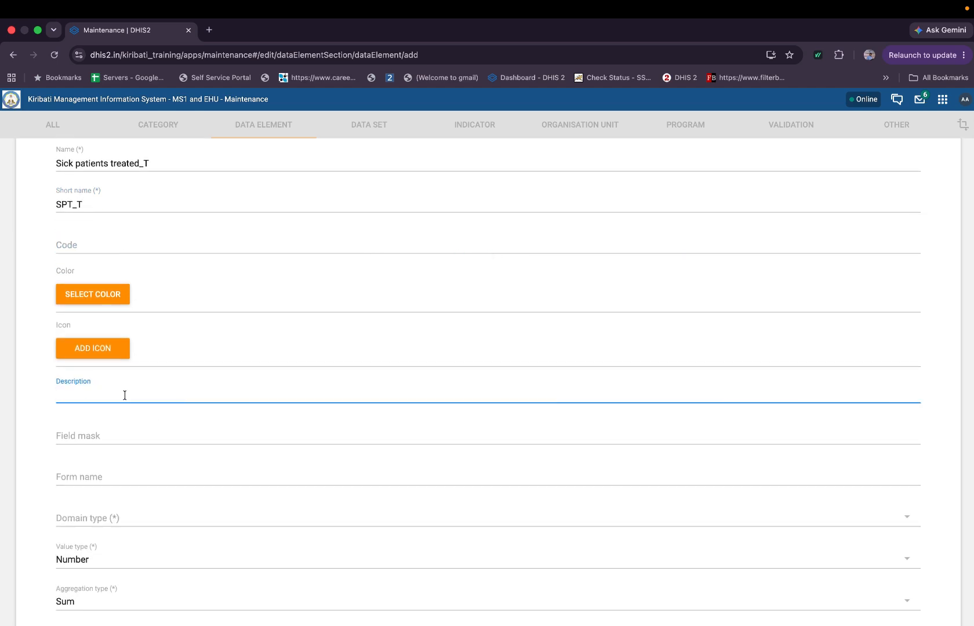
key(super+v)
scroll(100, 506, down, 1)
click(94, 440)
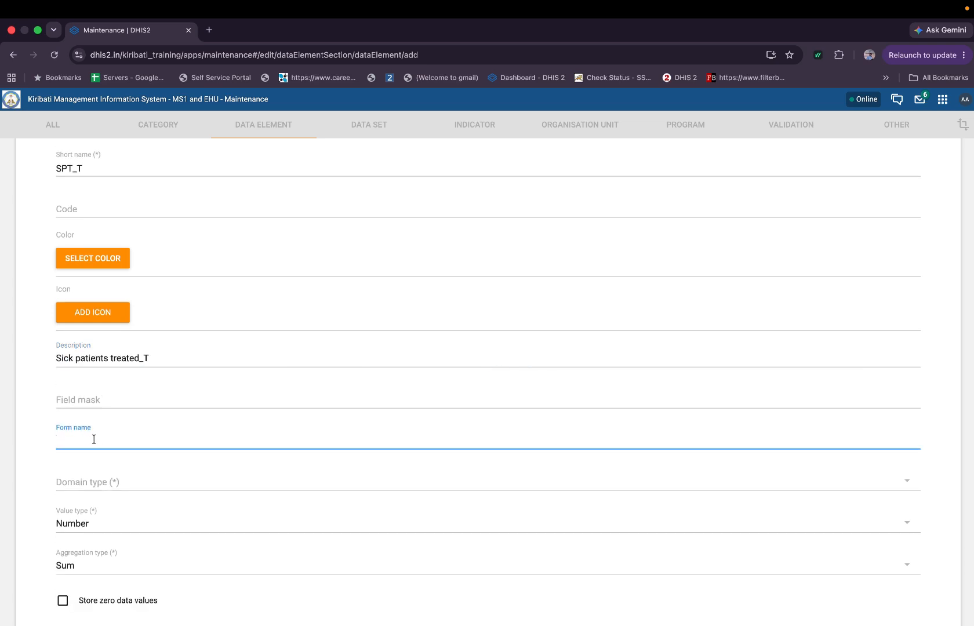
Set the domain type to Aggregate and enable storing zero data values.
scroll(136, 456, down, 1)
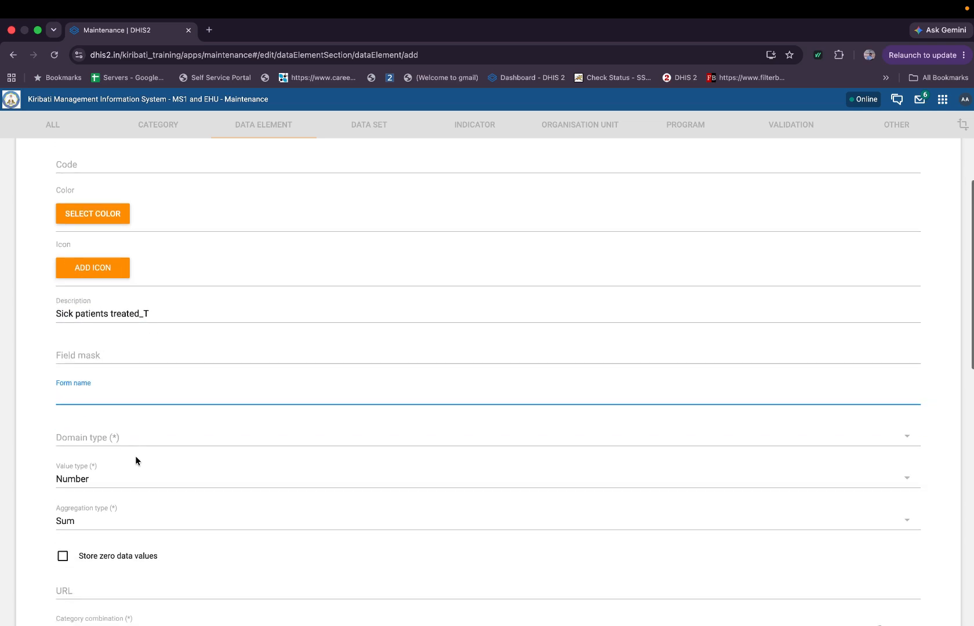
click(114, 438)
click(101, 439)
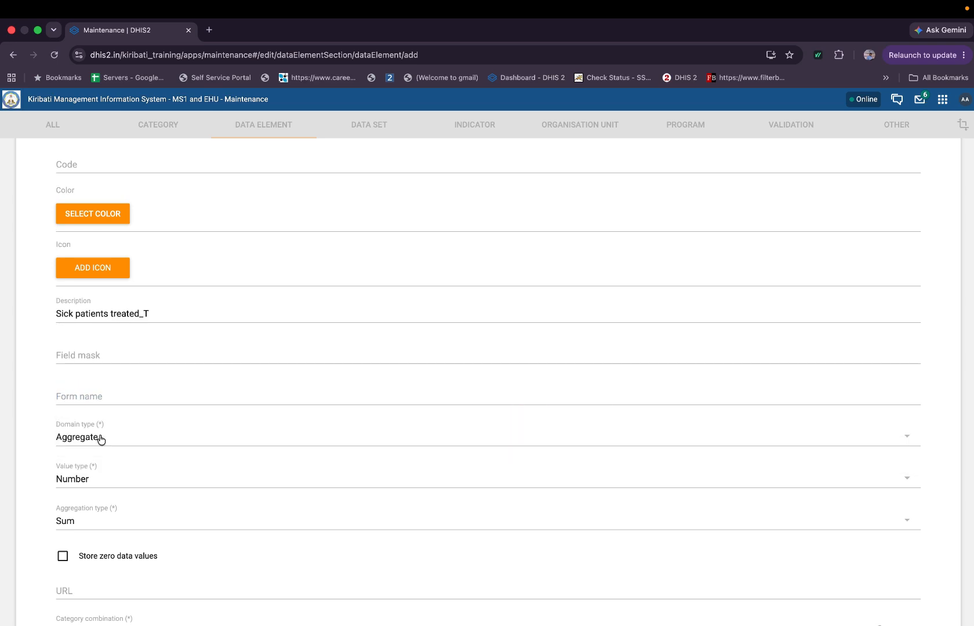
scroll(110, 441, down, 2)
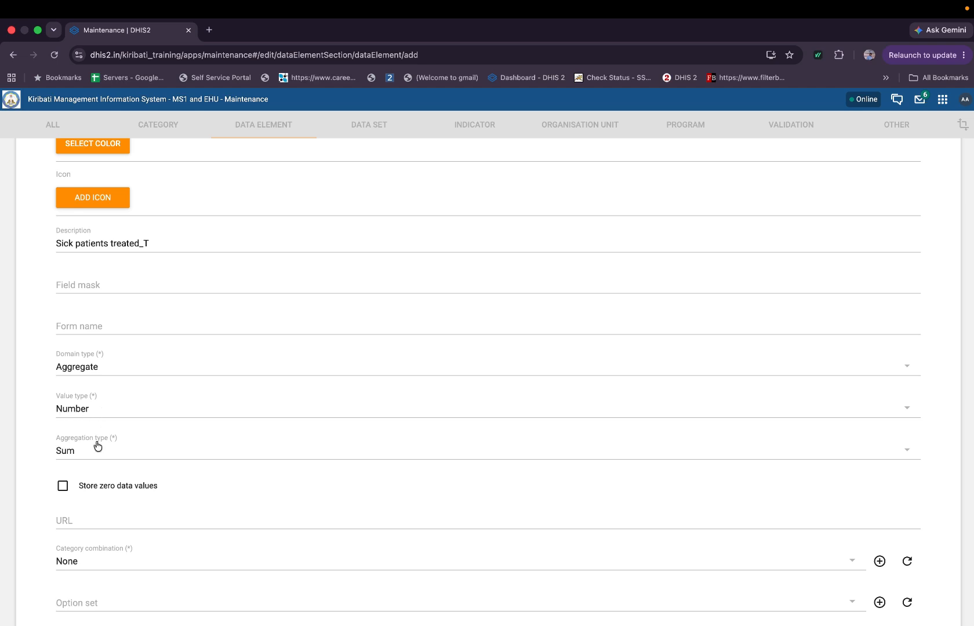
scroll(95, 456, down, 1)
scroll(81, 415, down, 2)
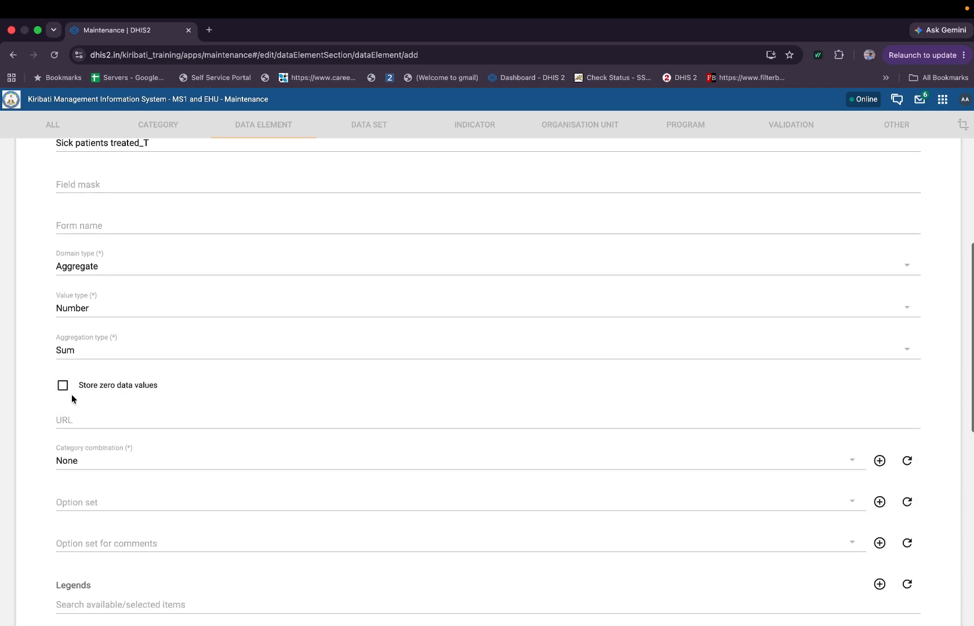
click(62, 387)
scroll(98, 389, down, 2)
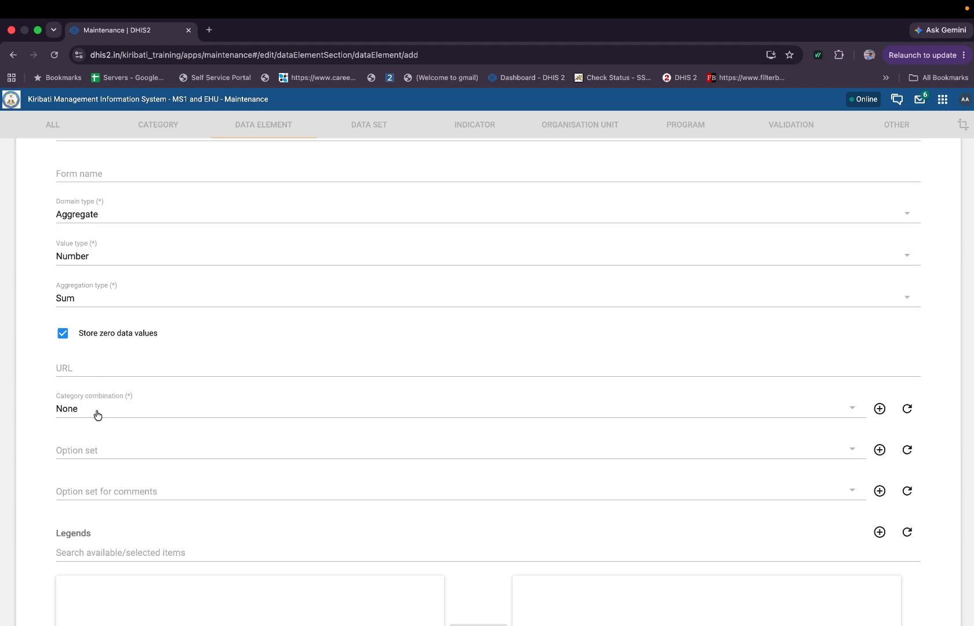
Reopen a blank data element form and set both its name and short name to Sick patients treated_T.
scroll(88, 414, left, 5)
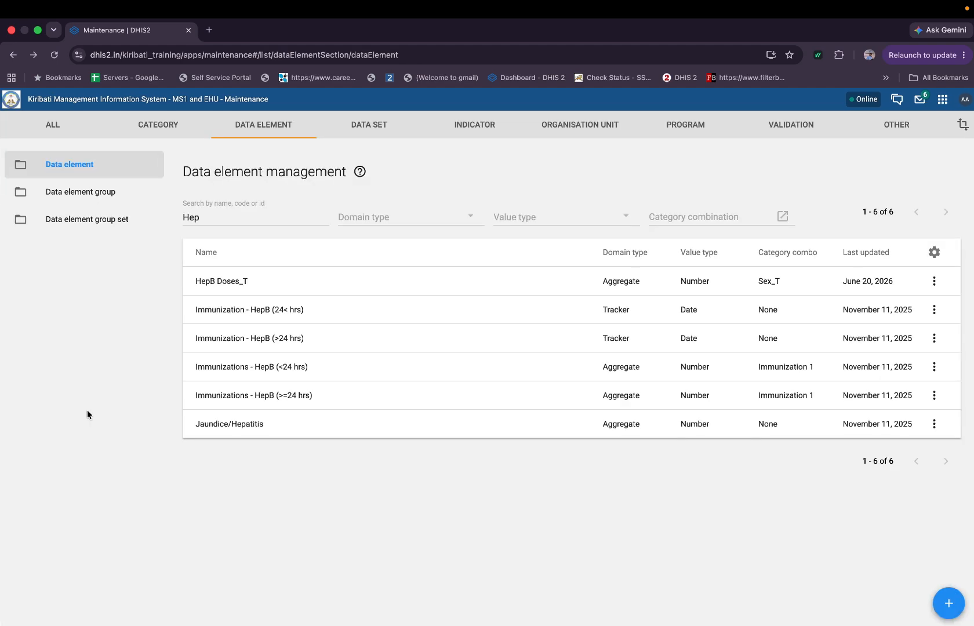
scroll(87, 410, right, 5)
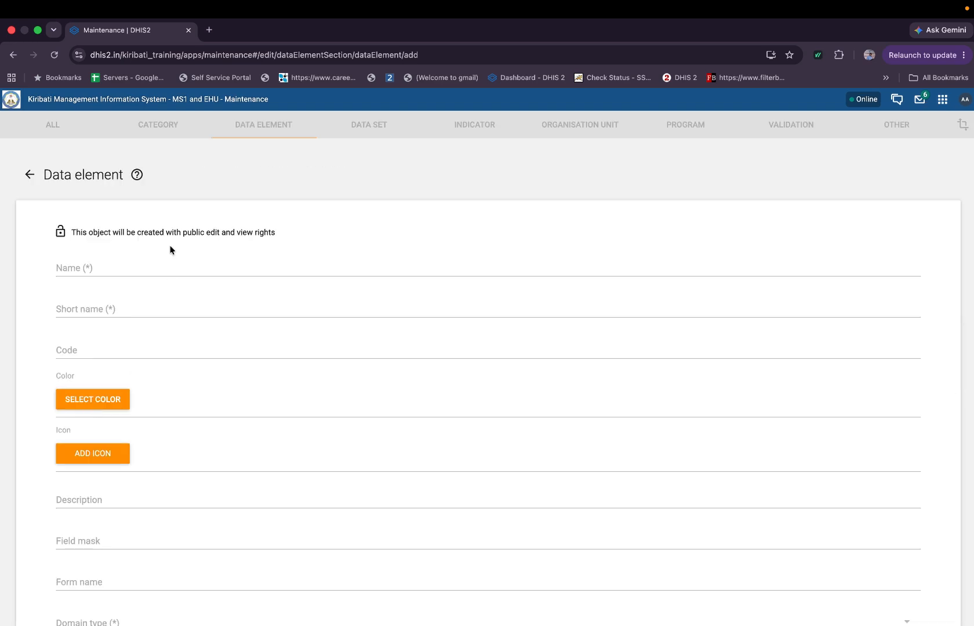
click(139, 259)
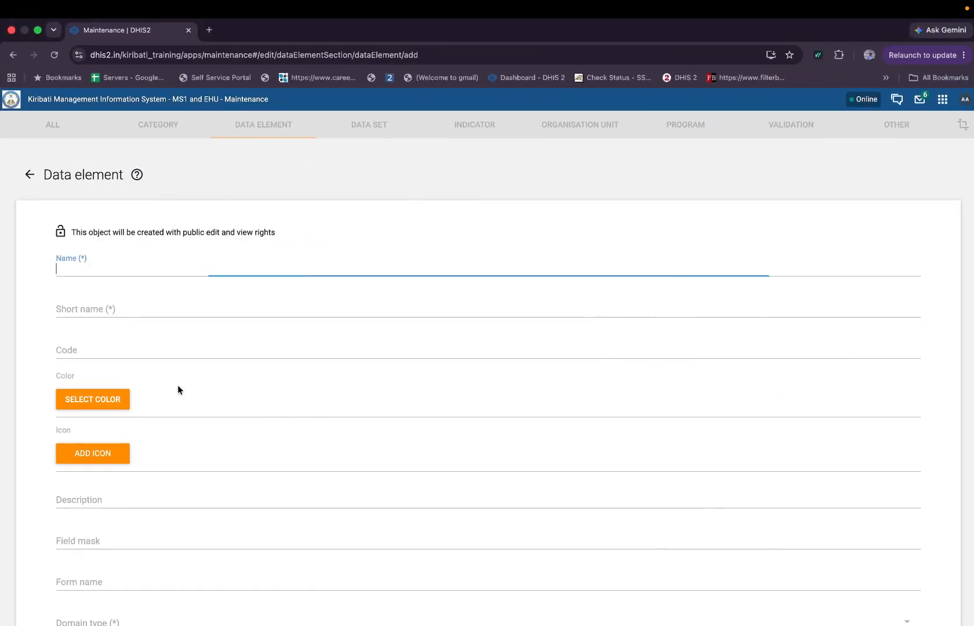
text(Sick patient)
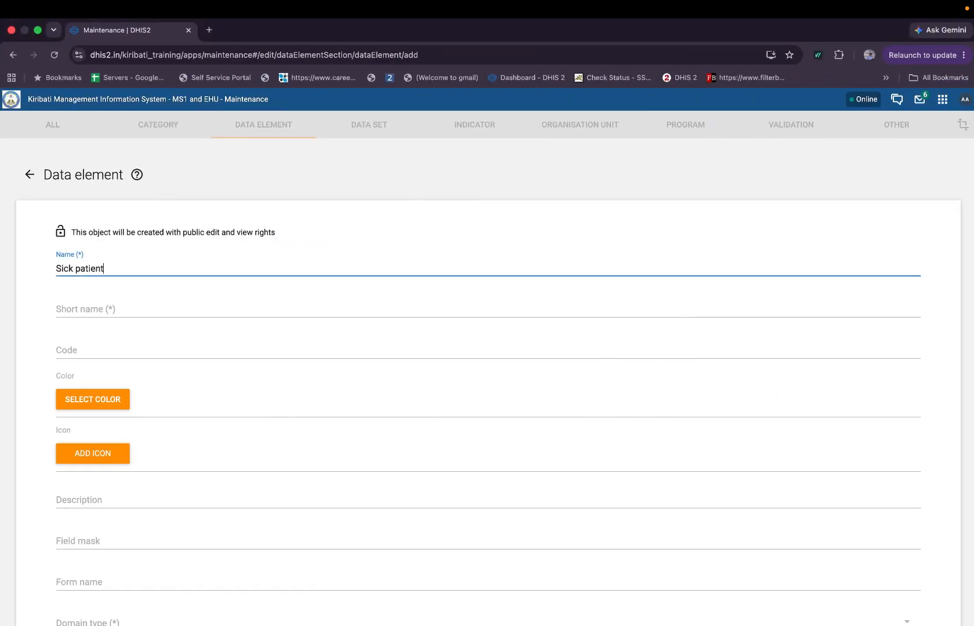
text(s treated)
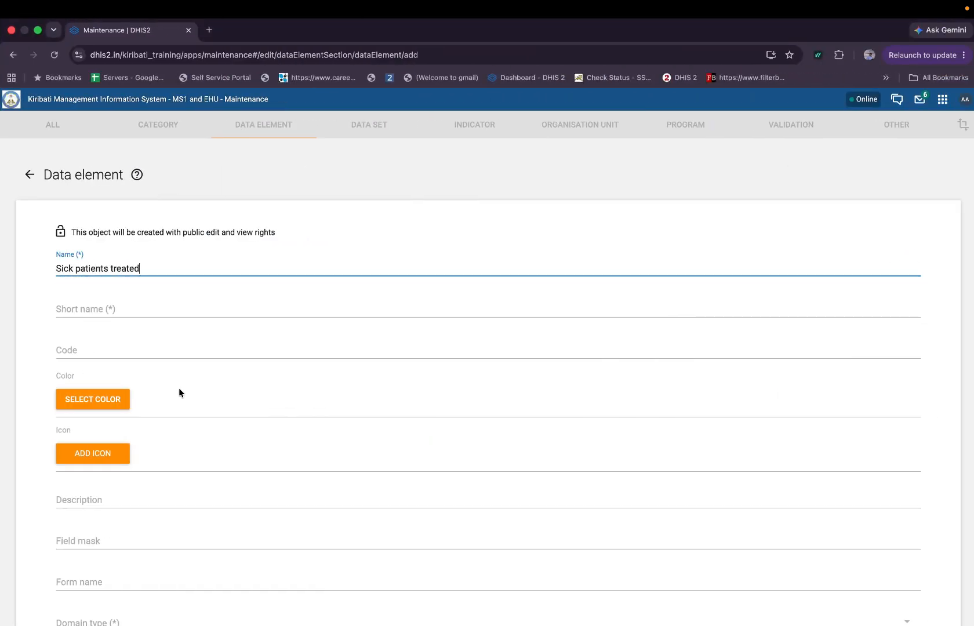
key(super+a)
key(Right)
text(_T)
key(Tab)
text(Sick patients treated_T)
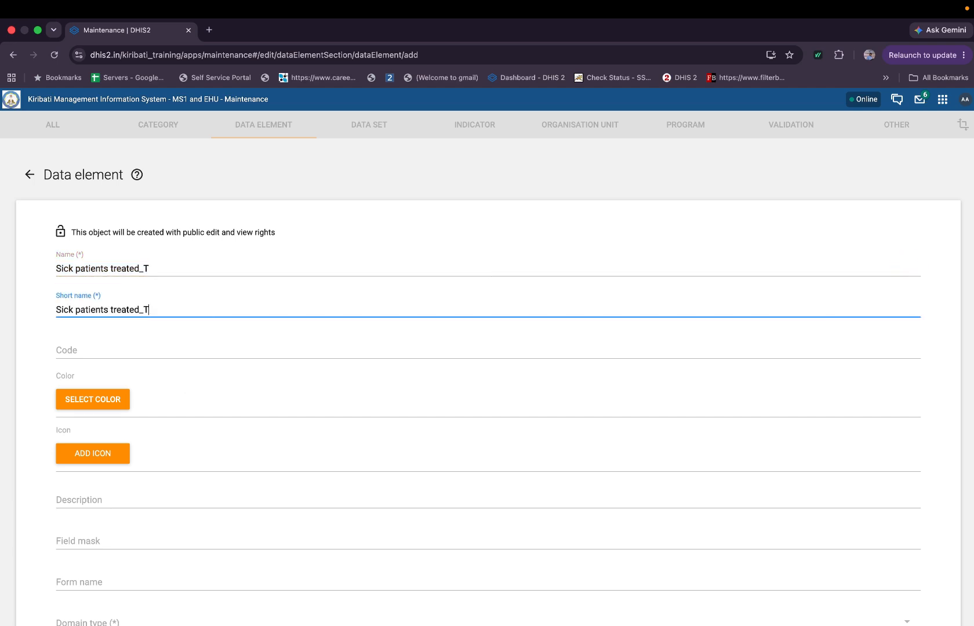
Set the new data element's form name to Sick patients treated_T.
scroll(168, 499, down, 3)
click(129, 468)
text(Sick patients treated_T)
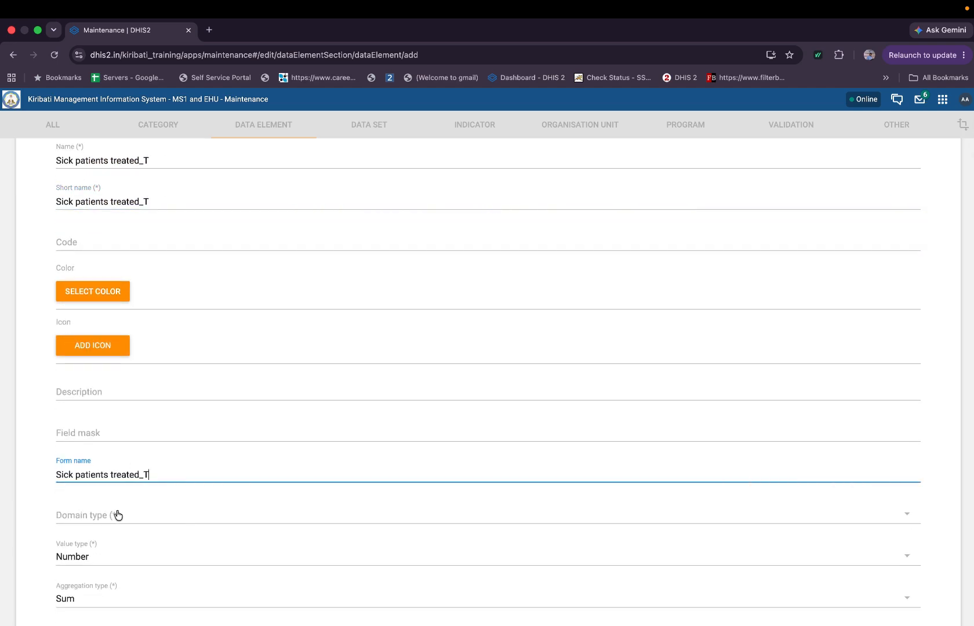
Choose Aggregate as the data element's domain type and enable Store zero data values.
click(116, 515)
click(125, 508)
scroll(78, 529, down, 1)
scroll(77, 530, down, 3)
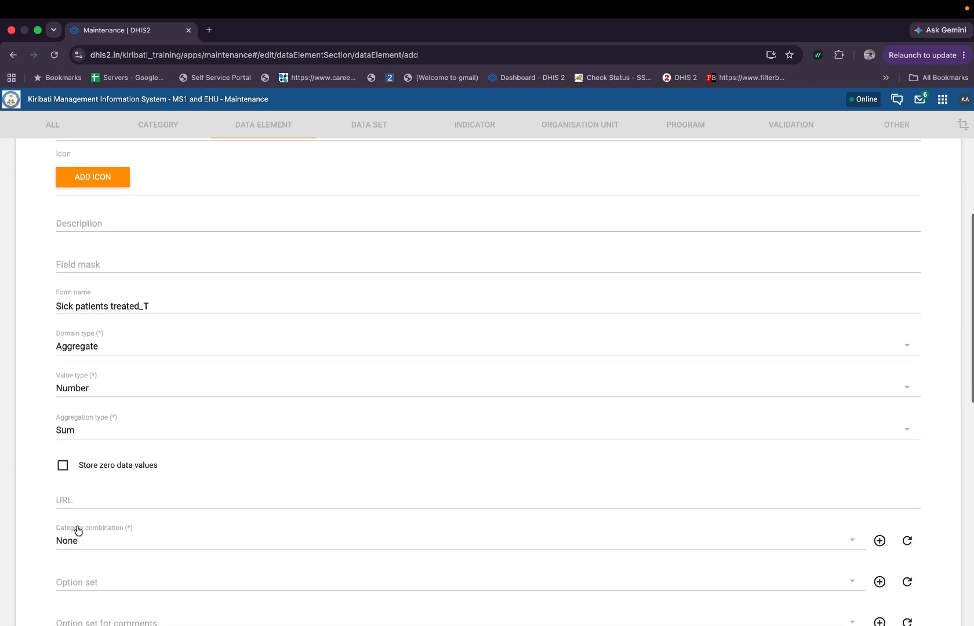
click(63, 435)
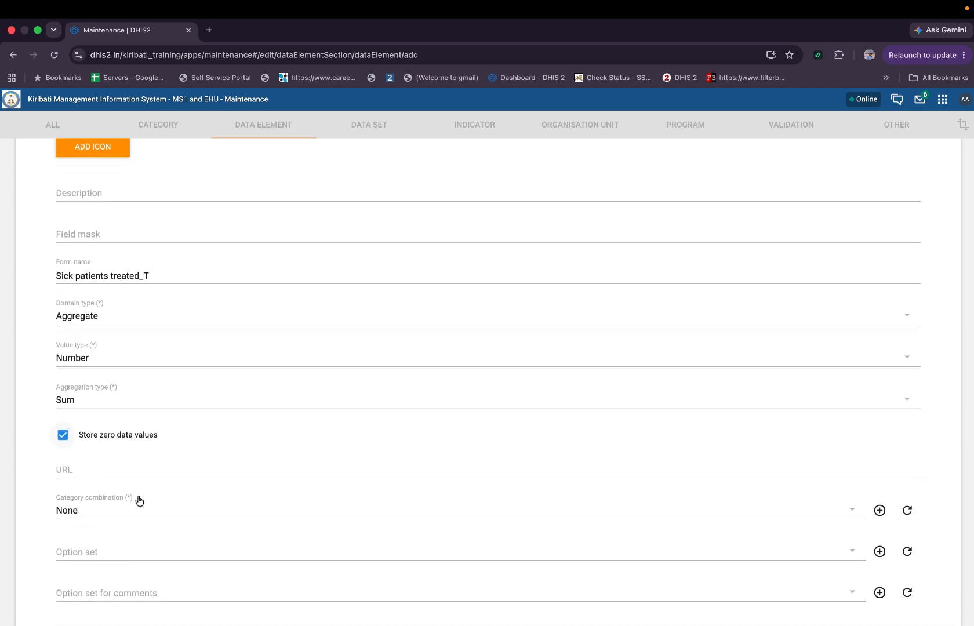
scroll(137, 501, down, 1)
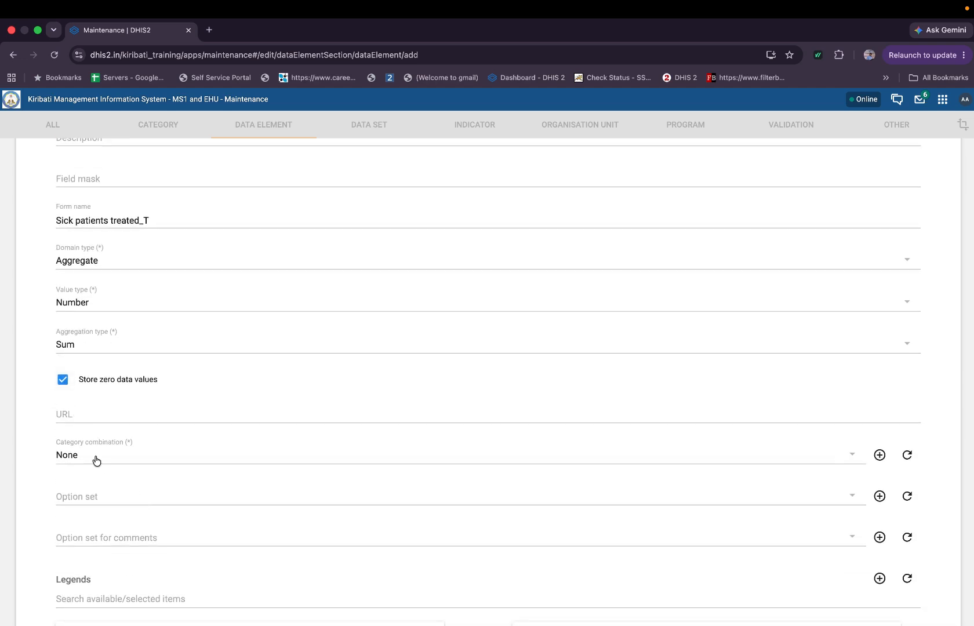
Check the Home Visits columns on the paper form slide and save the data element with category combination None.
key(ctrl+Left)
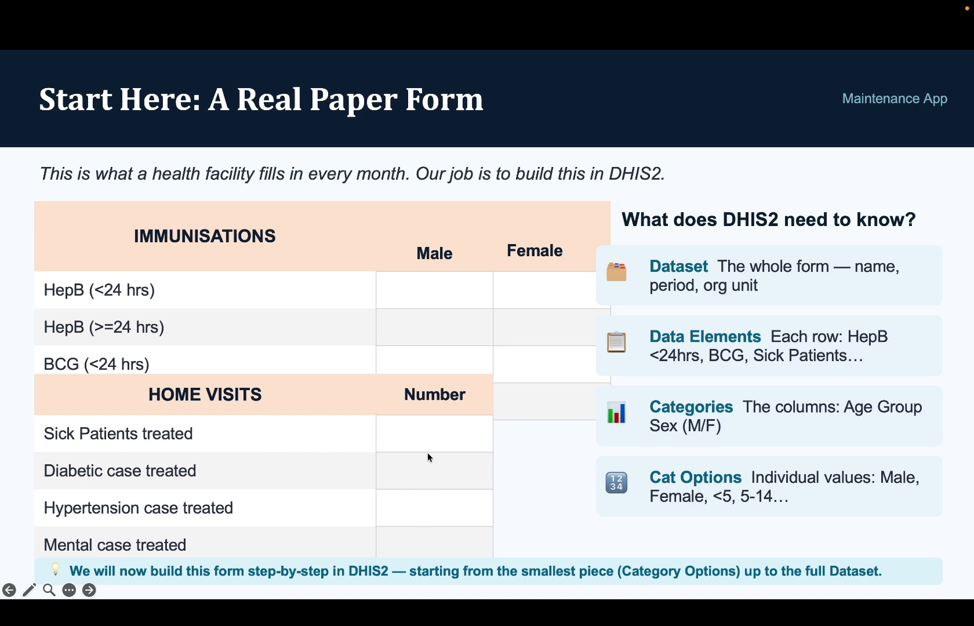
key(ctrl+Right)
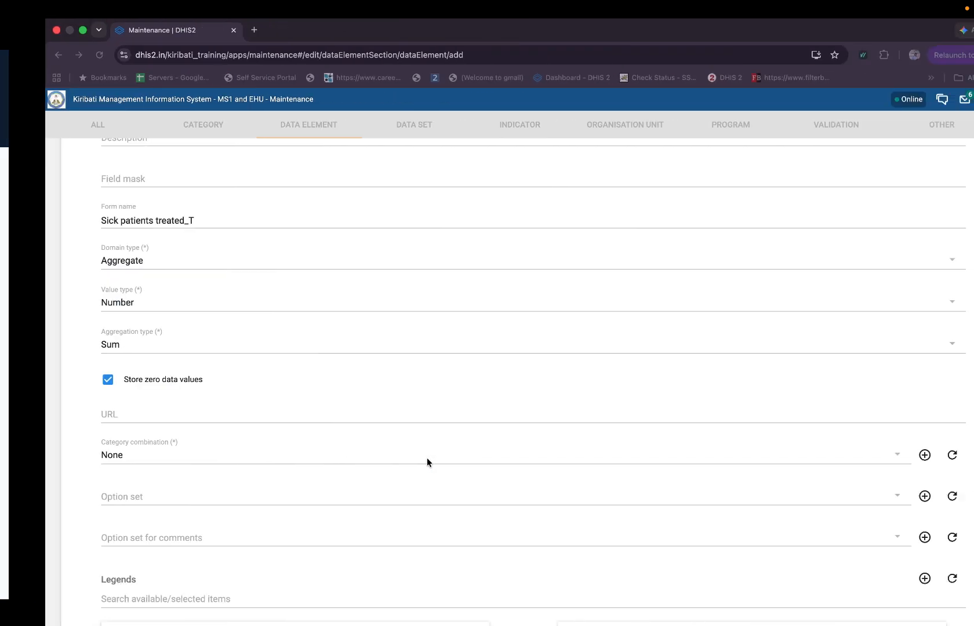
scroll(105, 473, down, 10)
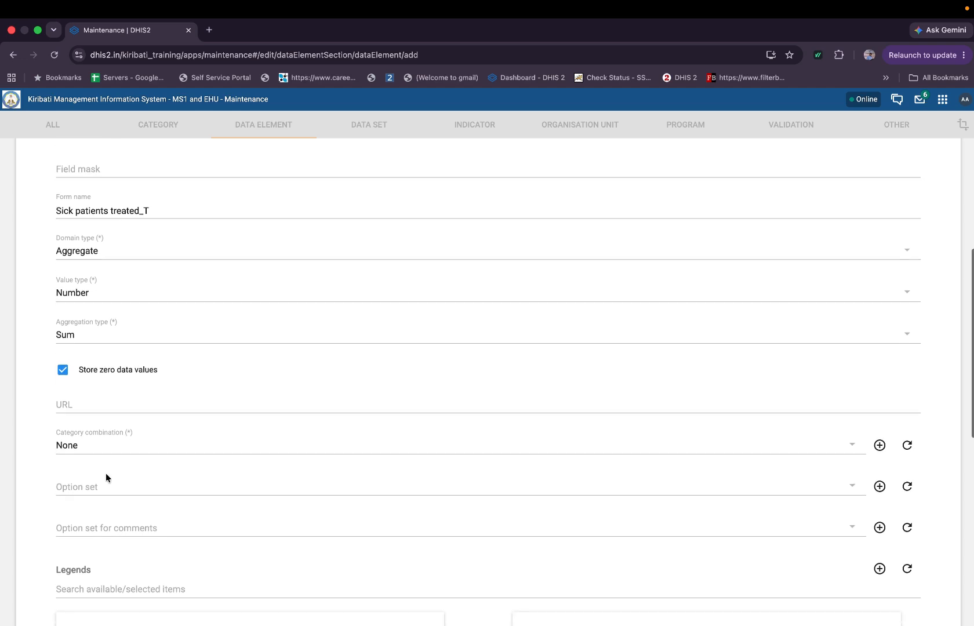
click(96, 544)
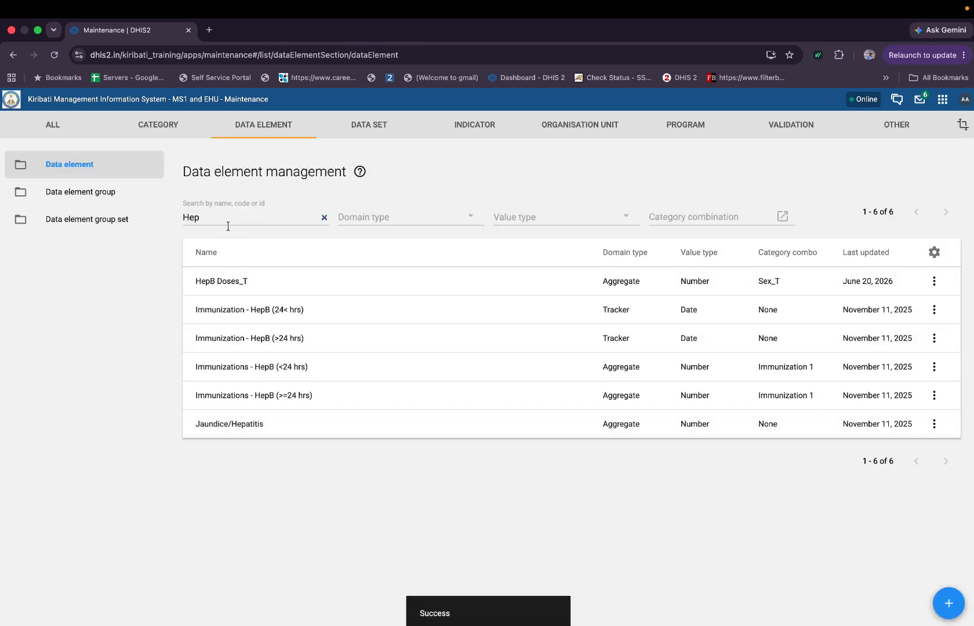
Search the data element list for Sick to find the saved Sick patients treated_T.
drag(226, 224, 157, 225)
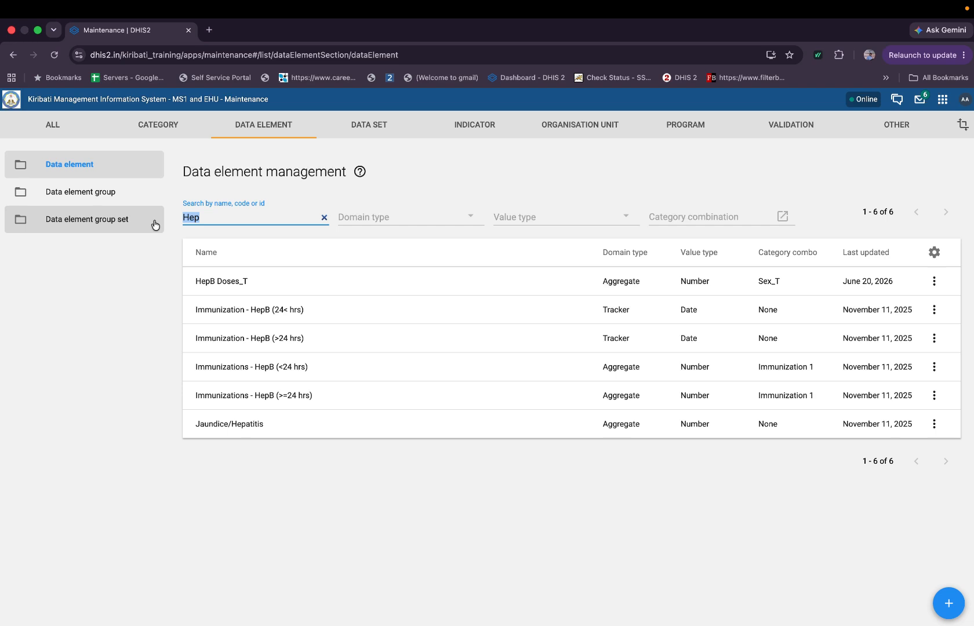
text(Sick)
click(304, 293)
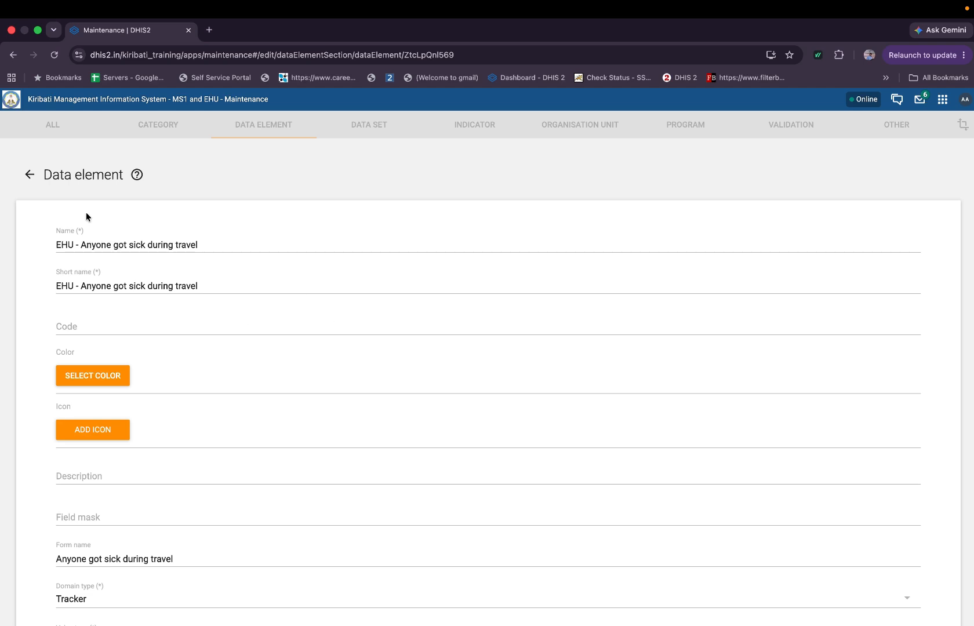
click(29, 175)
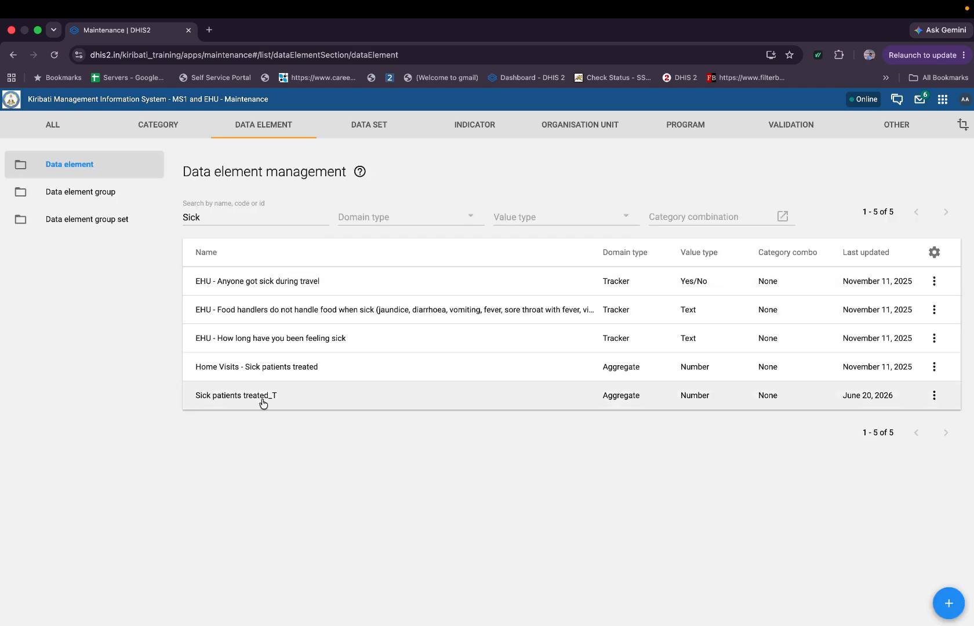
Check the remaining Home Visits rows on the paper form slide and clone the Sick patients treated_T data element.
key(ctrl+Left)
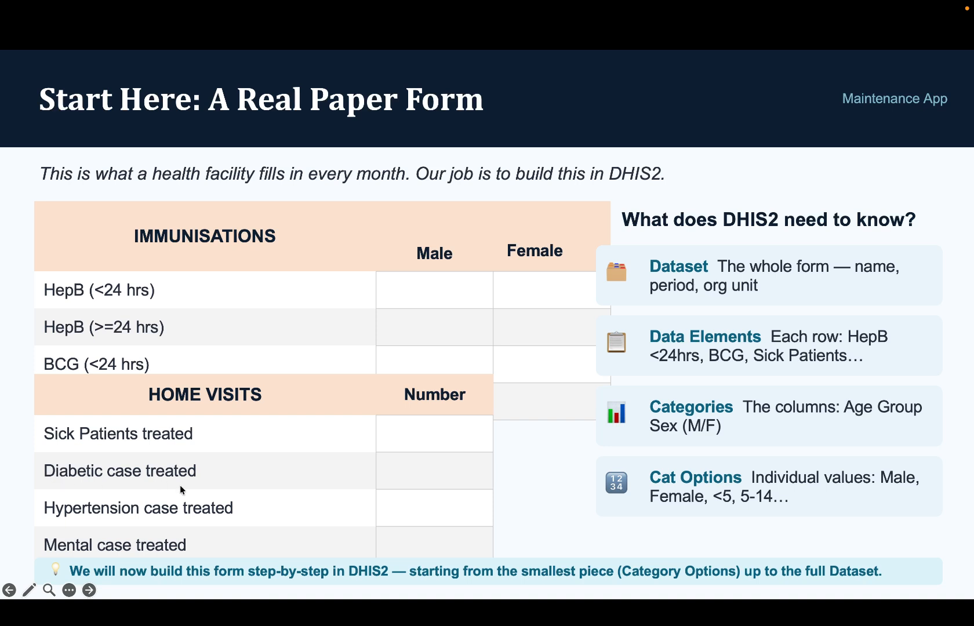
key(ctrl+Right)
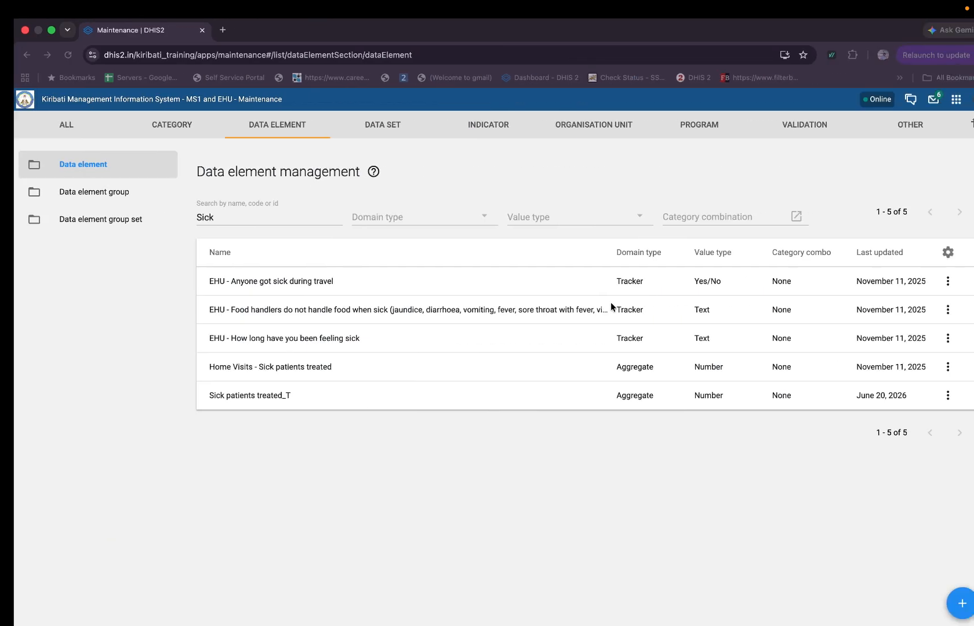
click(934, 395)
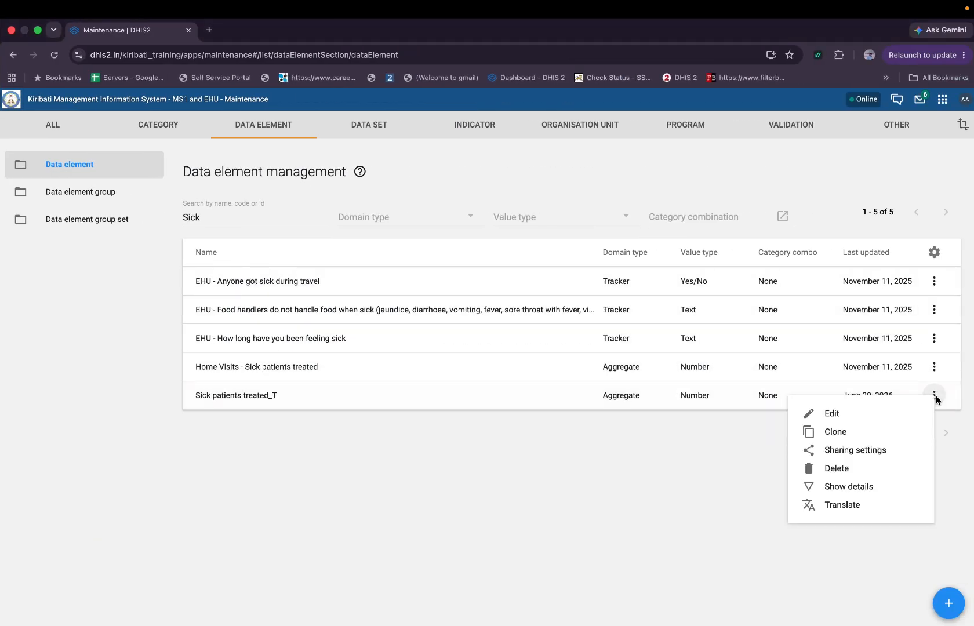
click(846, 434)
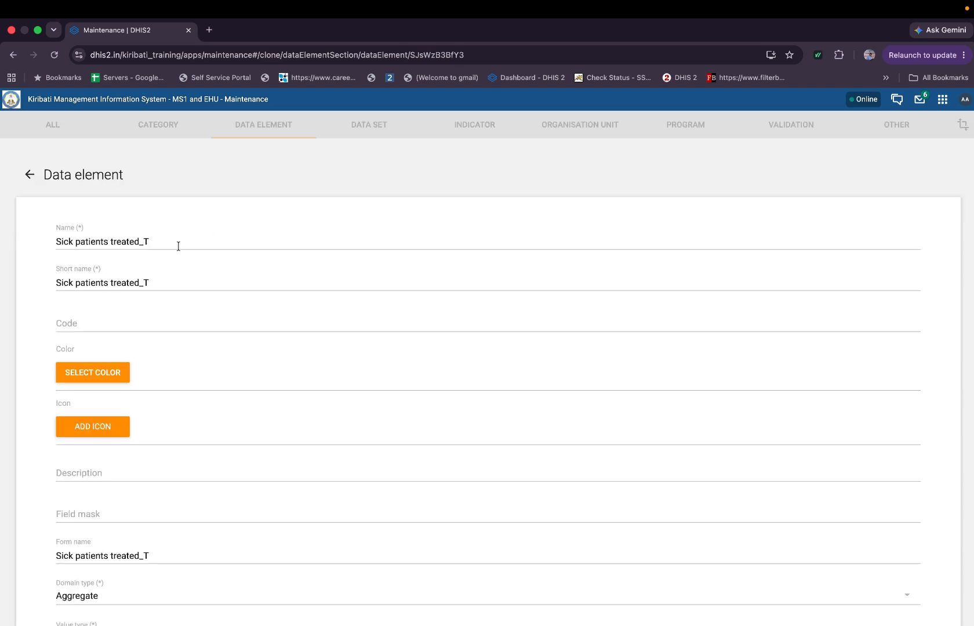
Change the cloned data element's name and short name to Mental case treated_T, matching the wording on the paper form.
double_click(65, 241)
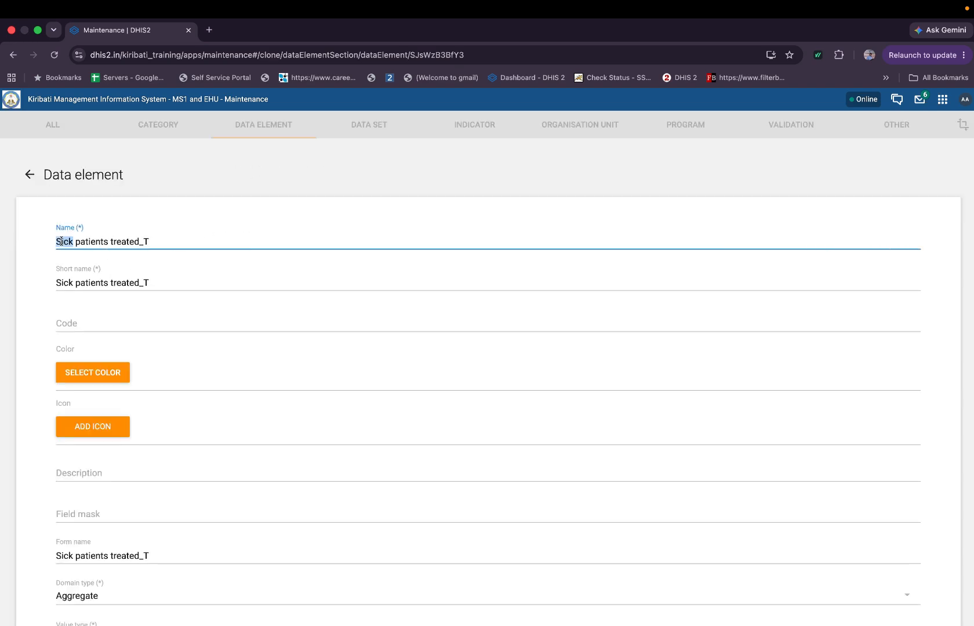
text(Mental)
double_click(66, 283)
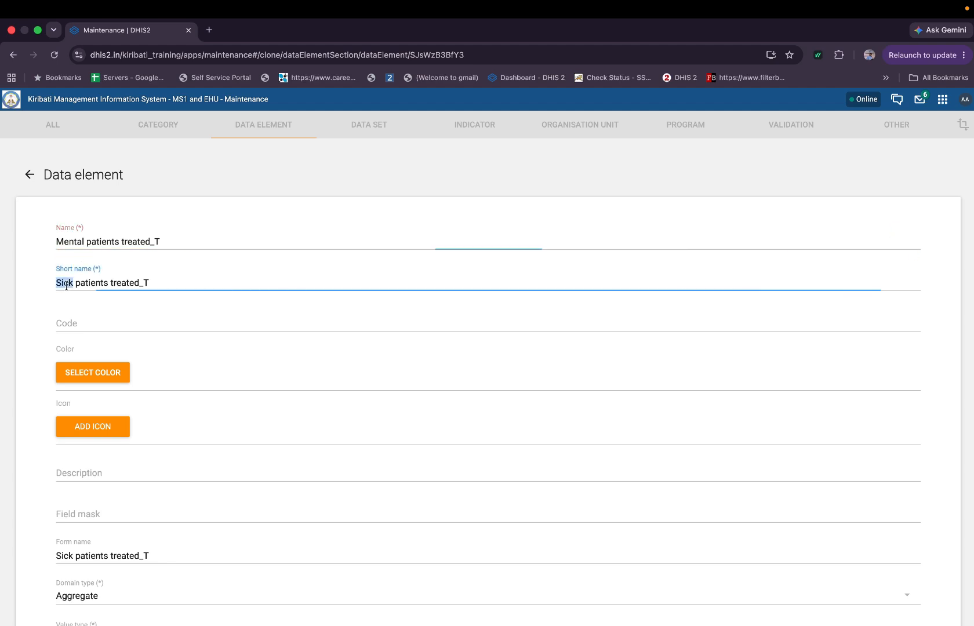
text(Mental)
key(ctrl+Left)
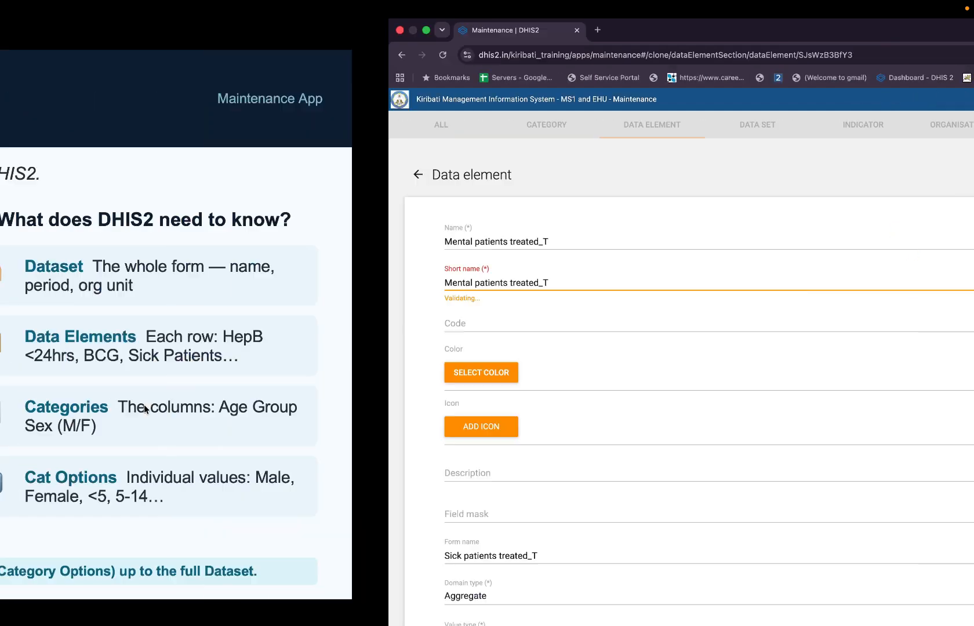
key(ctrl+Right)
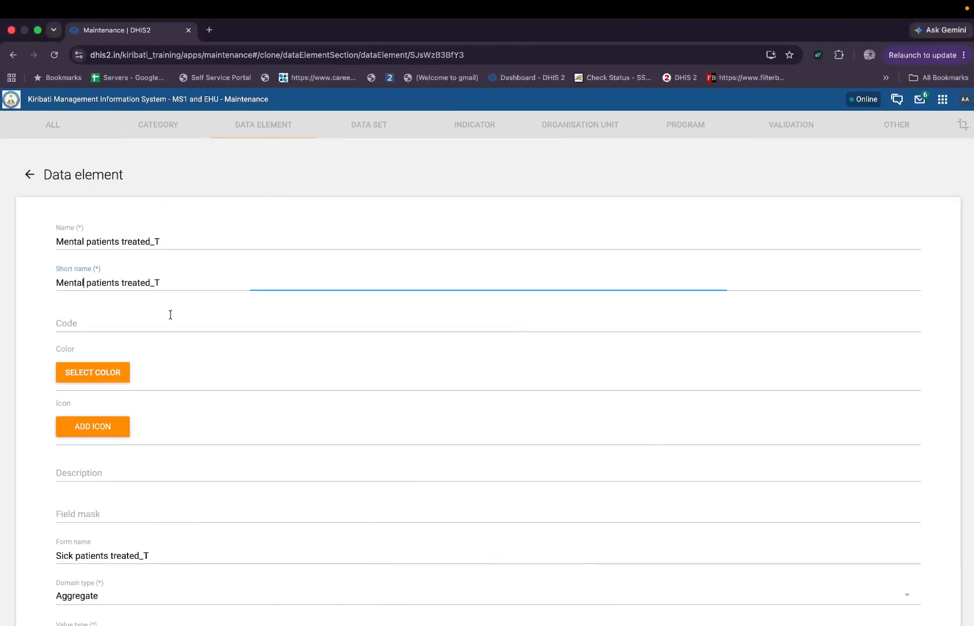
double_click(100, 239)
text(case)
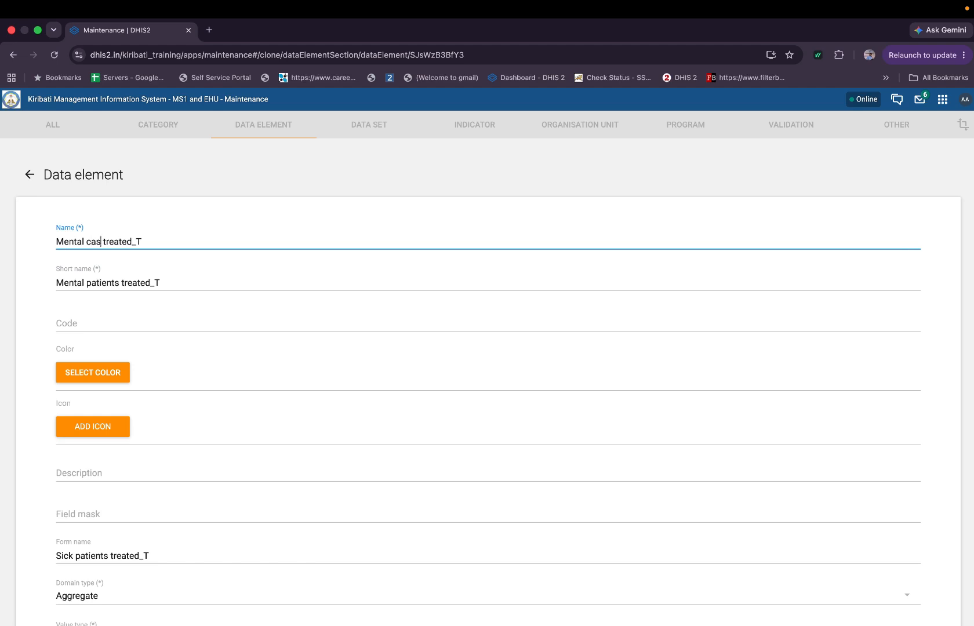
double_click(110, 282)
text(case)
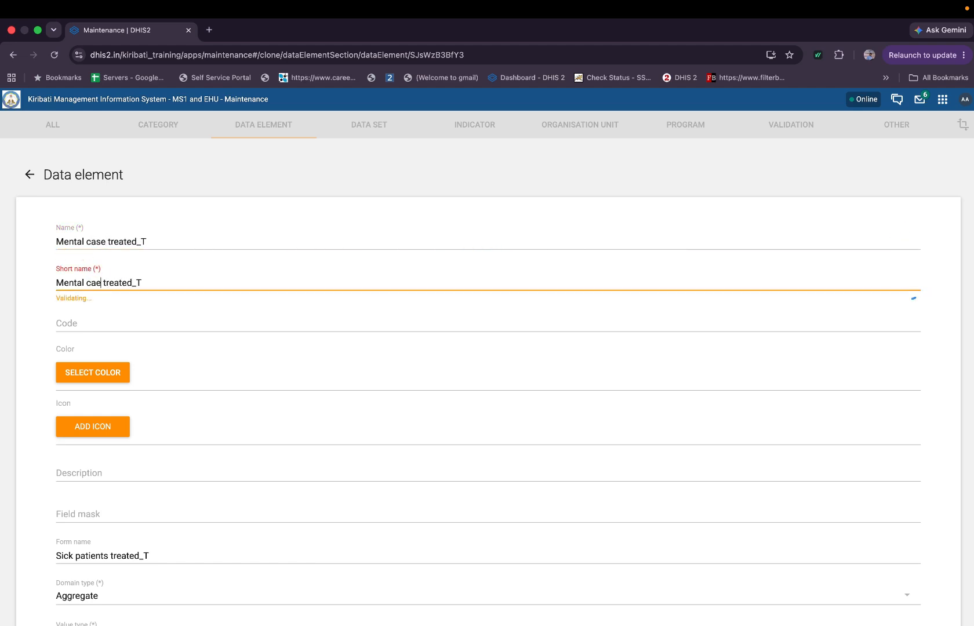
Change the cloned data element's form name to Mental cases treated_T.
scroll(260, 415, down, 3)
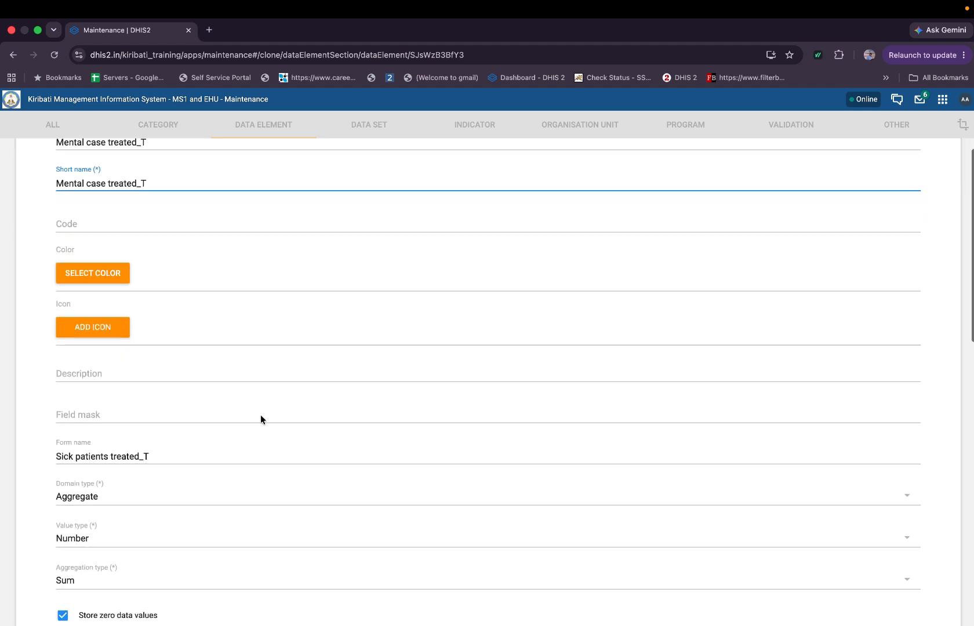
double_click(65, 385)
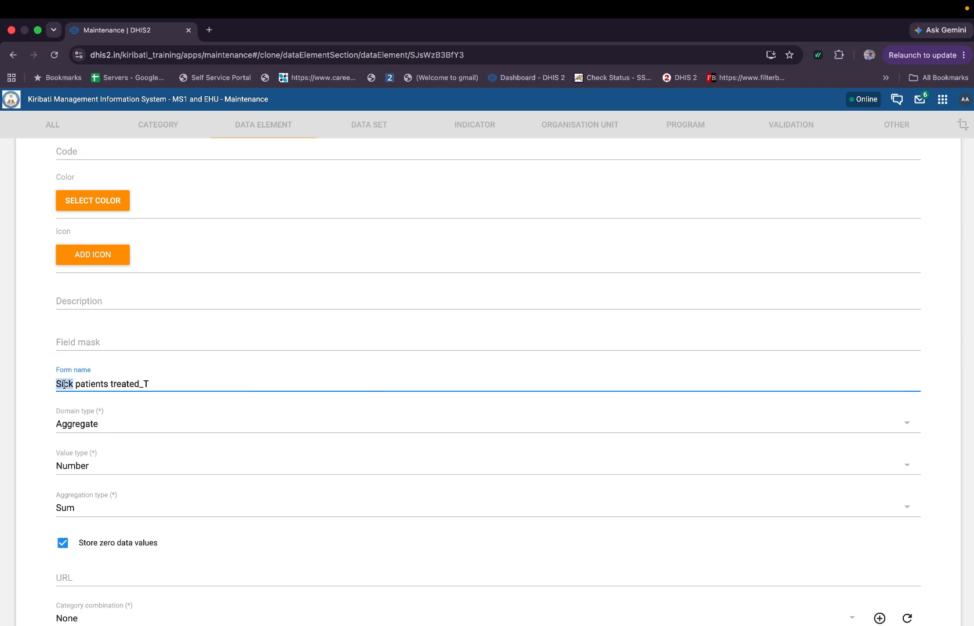
text(Ment)
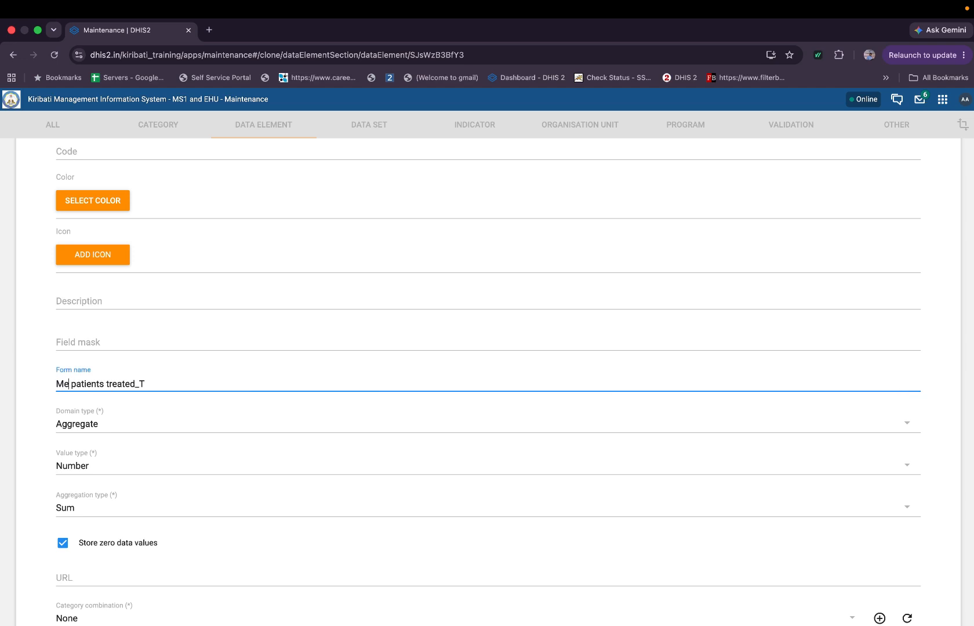
text(al)
scroll(119, 483, up, 3)
scroll(119, 483, down, 6)
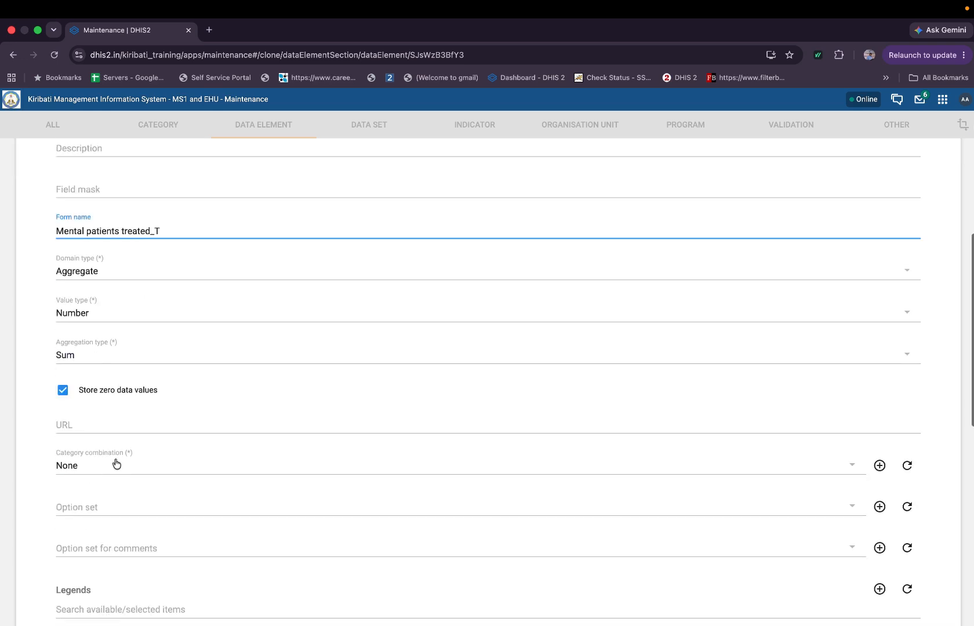
double_click(98, 232)
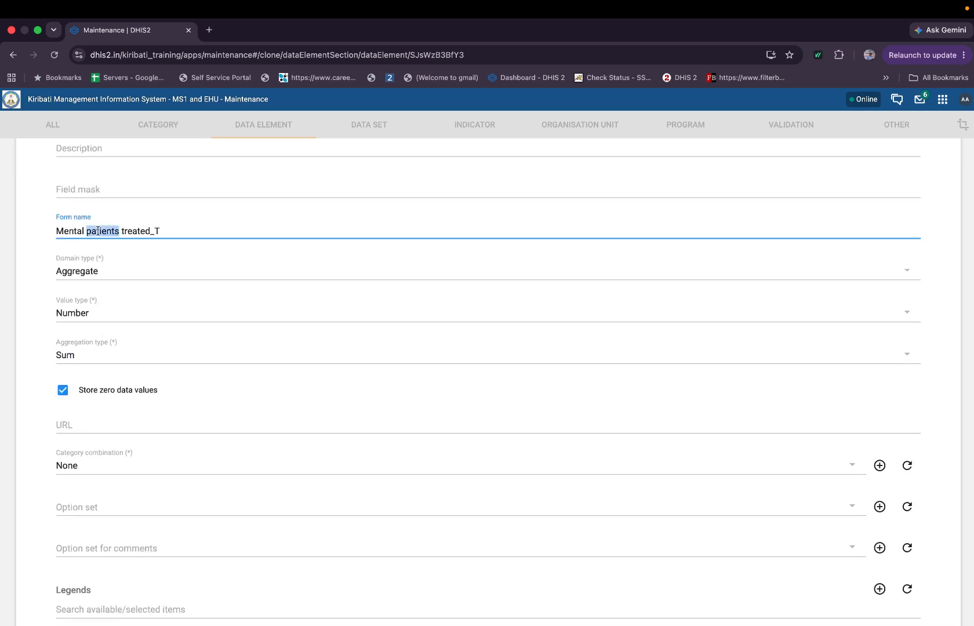
key(BackSpace)
text(cases)
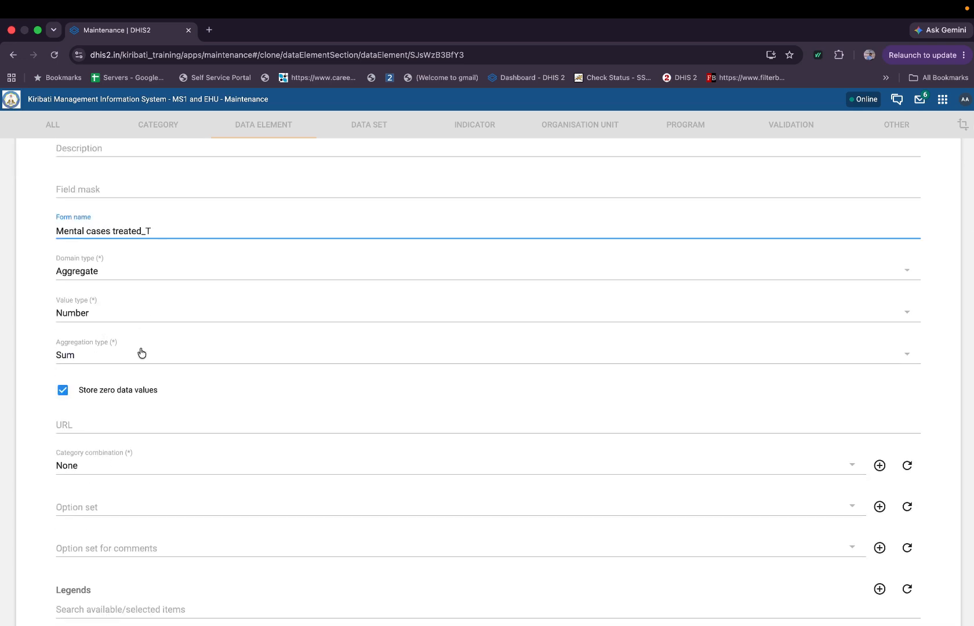
Save the cloned Mental case treated_T data element.
scroll(142, 352, down, 1)
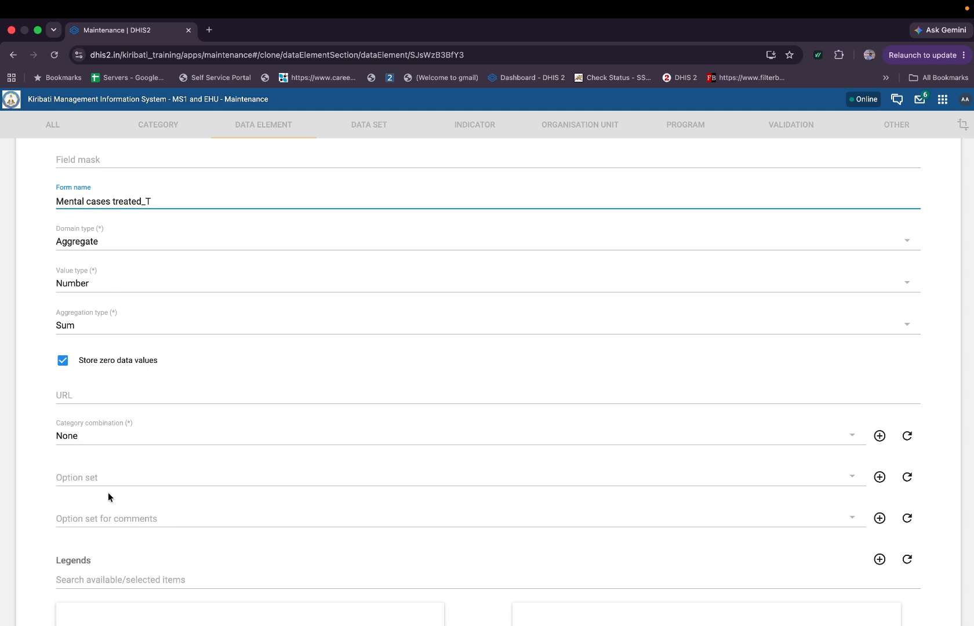
scroll(139, 463, down, 10)
scroll(140, 463, down, 2)
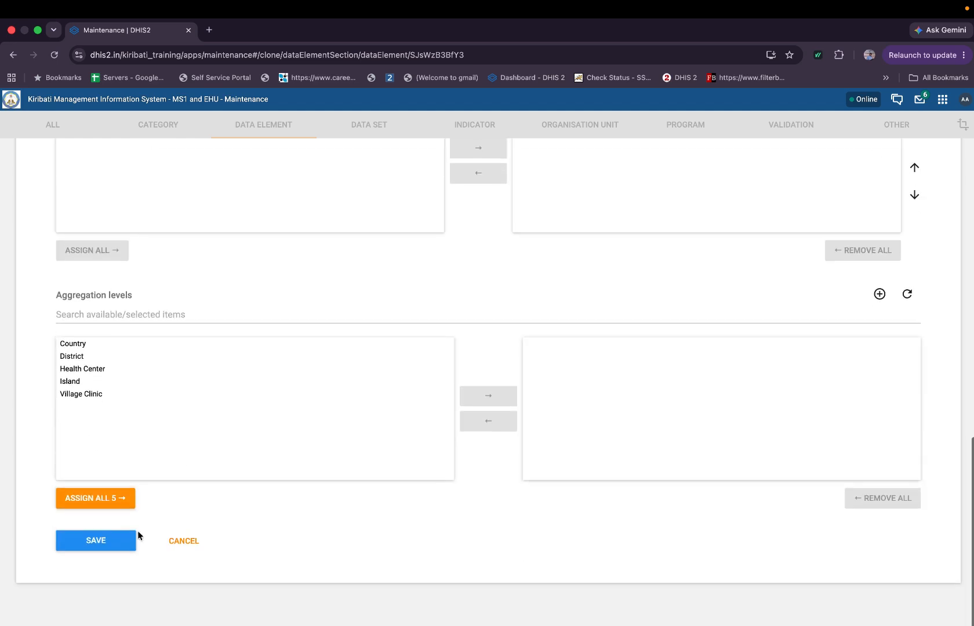
click(113, 541)
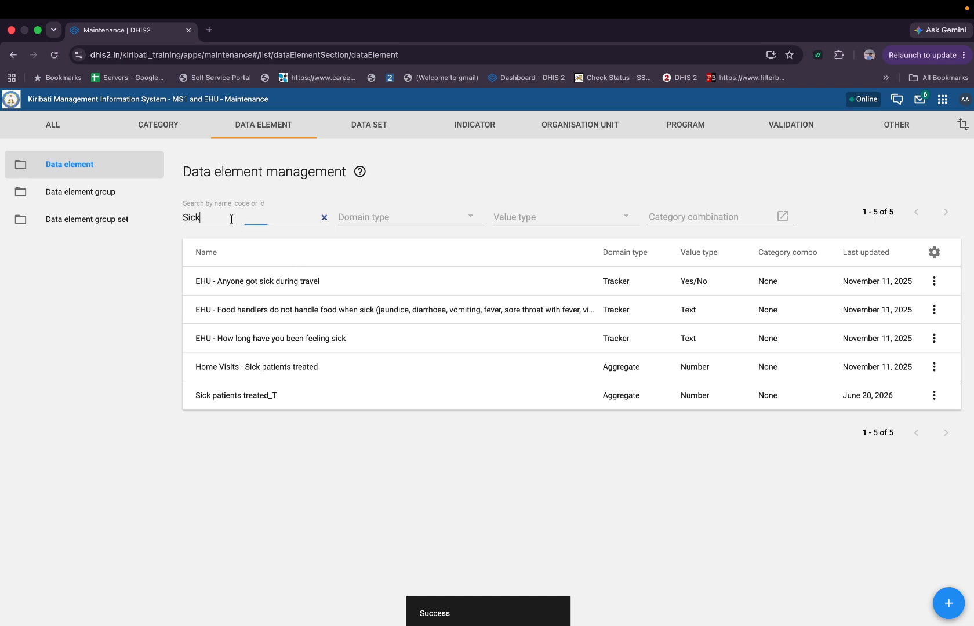
Search the data element list for mental to find the saved Mental case treated_T.
drag(232, 219, 174, 220)
text(ment)
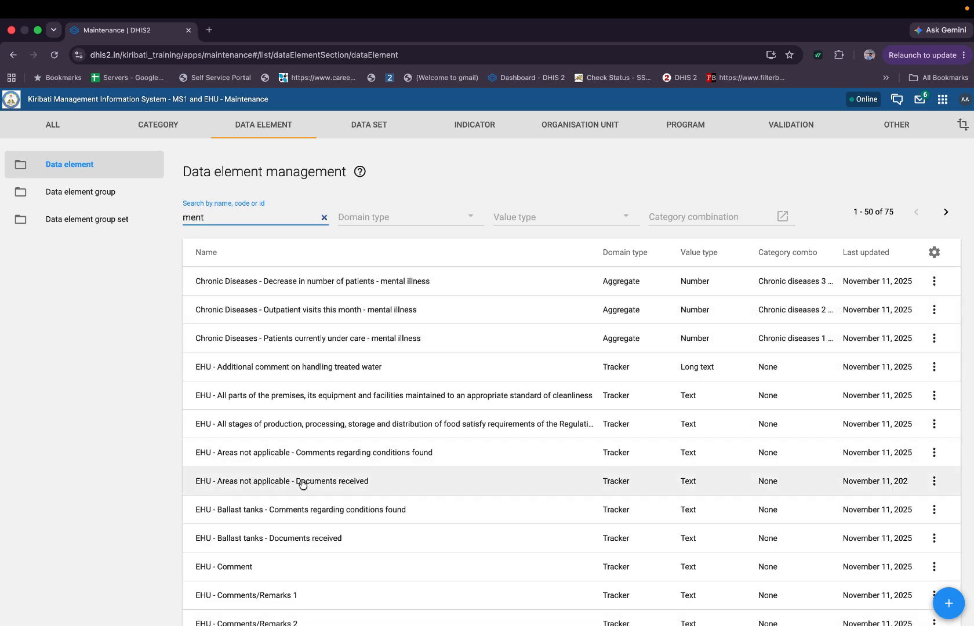
text(al)
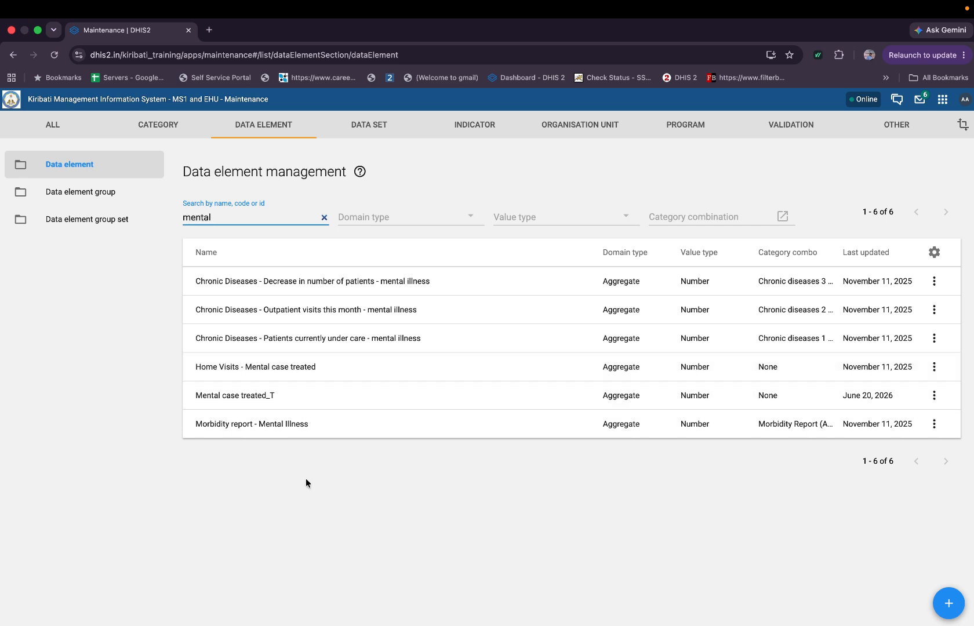
Review the training slides from the paper form to the Putting it all together build order, and return to Maintenance.
key(ctrl+Left)
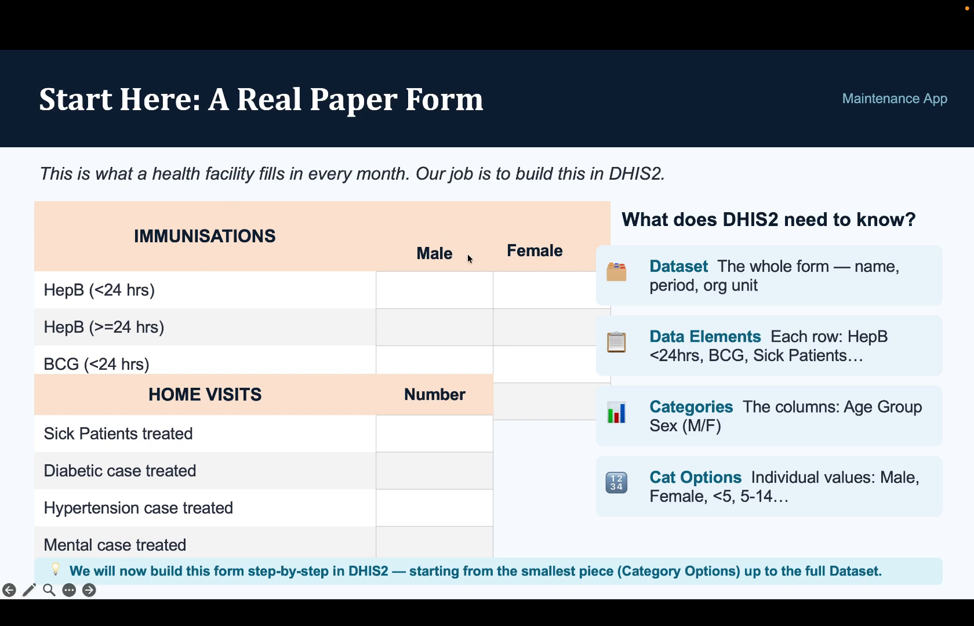
key(Right)
key(Right)
key(Right)
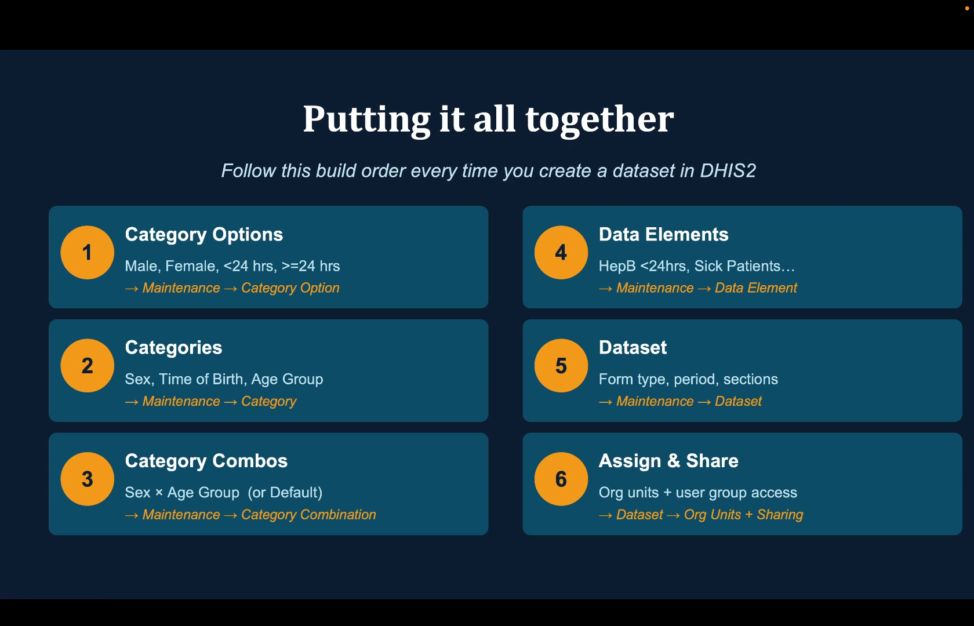
key(ctrl+Right)
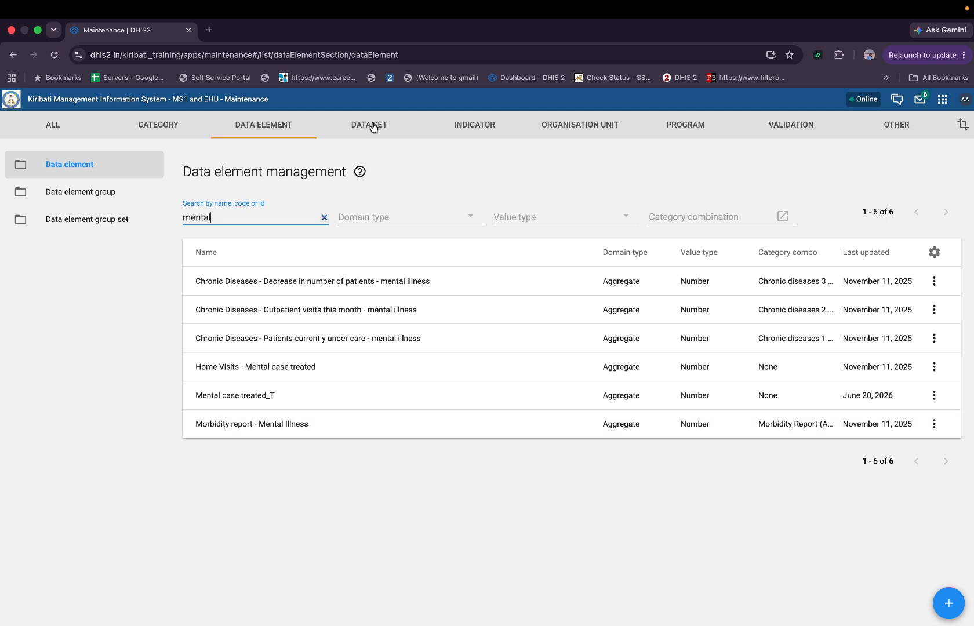
Open the data set list and start a new data set.
click(374, 127)
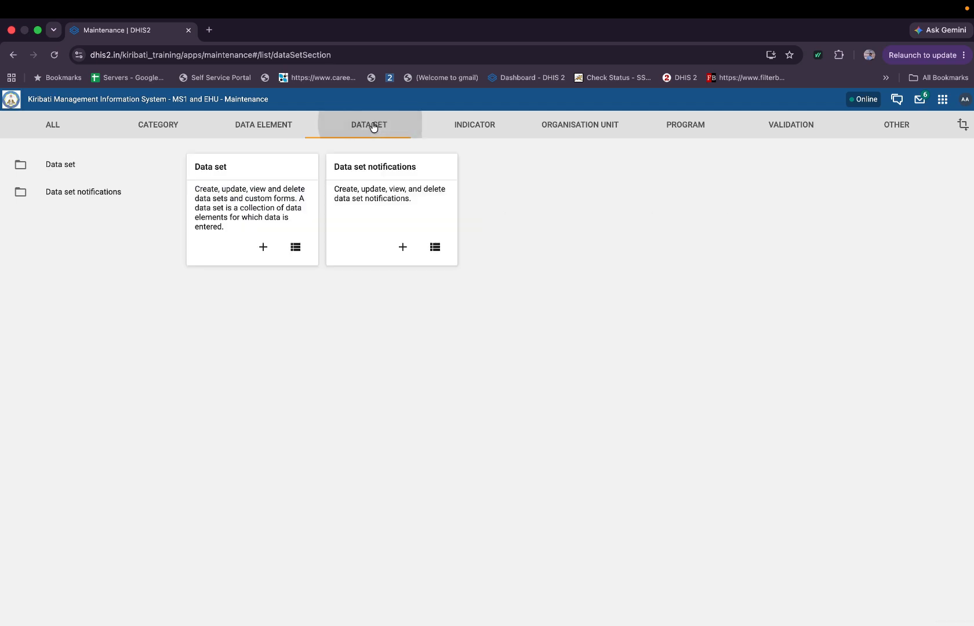
click(255, 175)
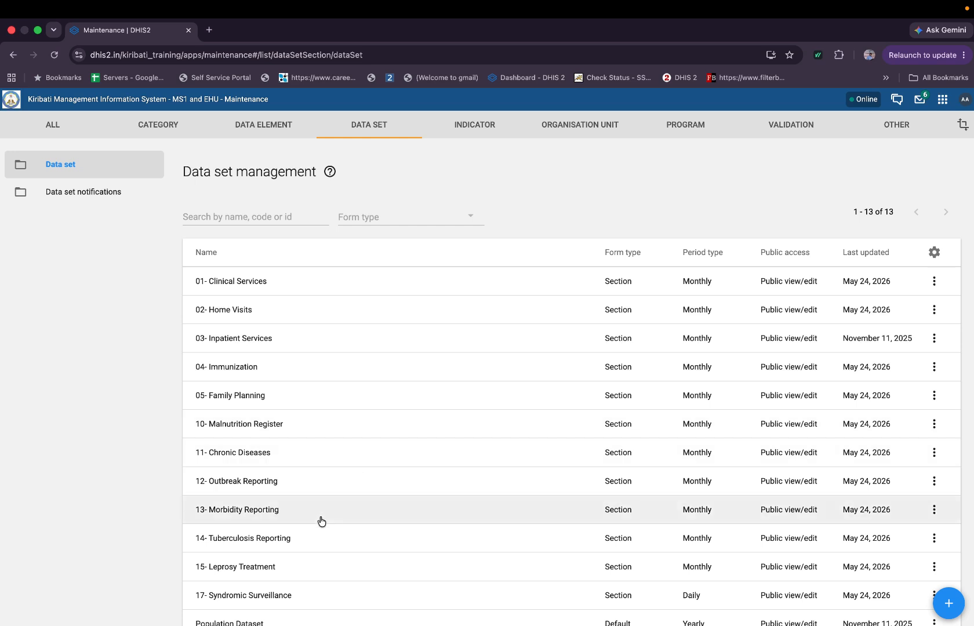
scroll(320, 519, down, 2)
scroll(319, 520, up, 2)
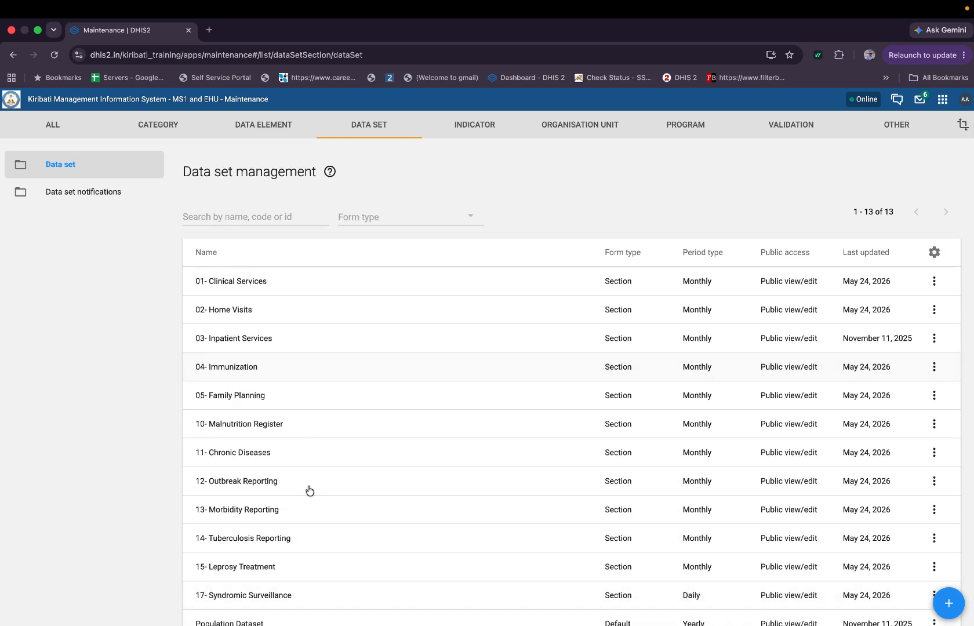
click(957, 605)
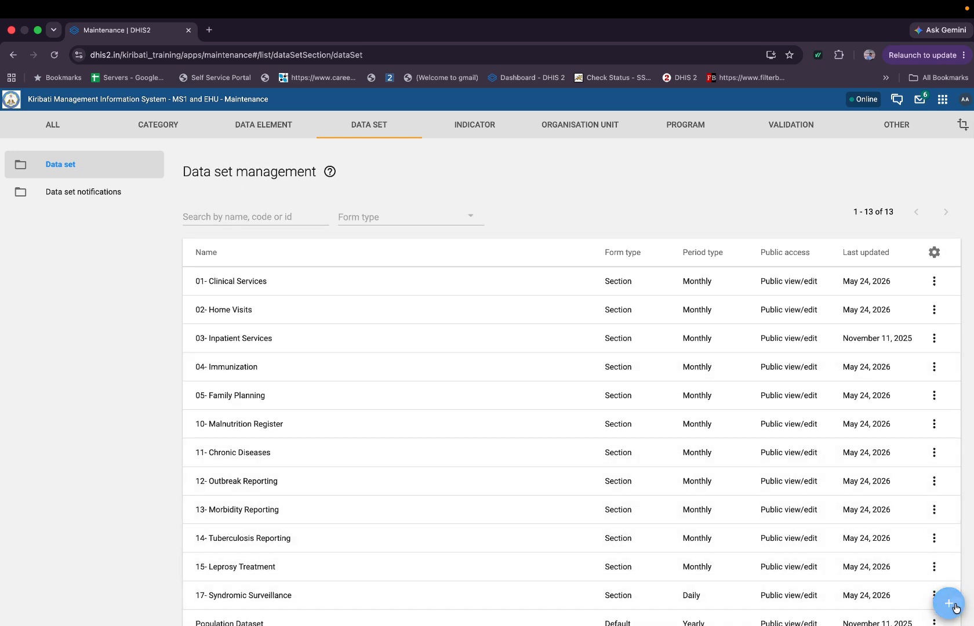
click(208, 267)
Check the Home Visits section title on the paper form slide and return to the new data set form.
key(ctrl+Left)
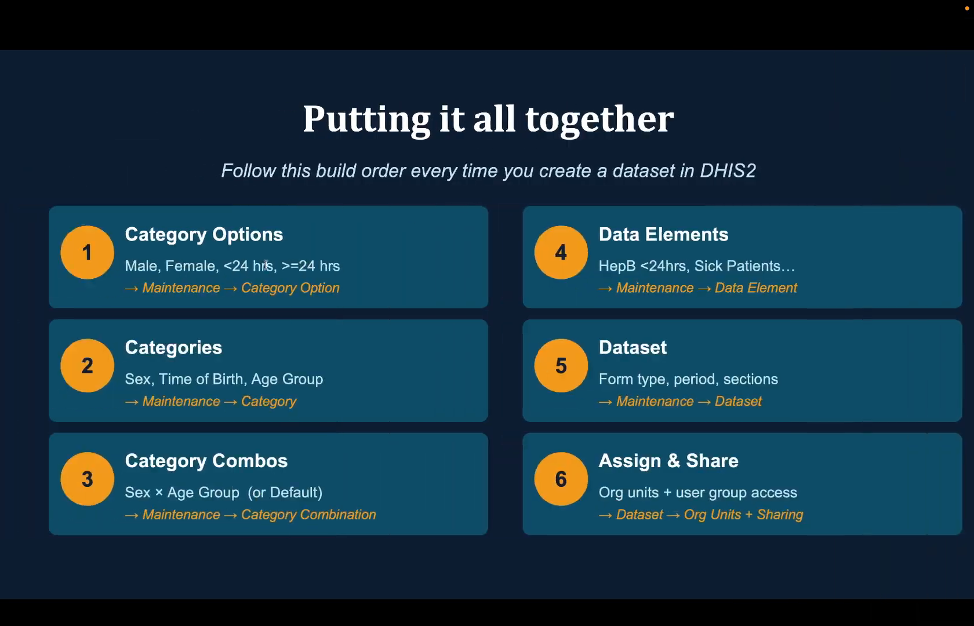
key(ctrl+Left)
key(ctrl+Right)
key(Left)
key(Left)
key(Left)
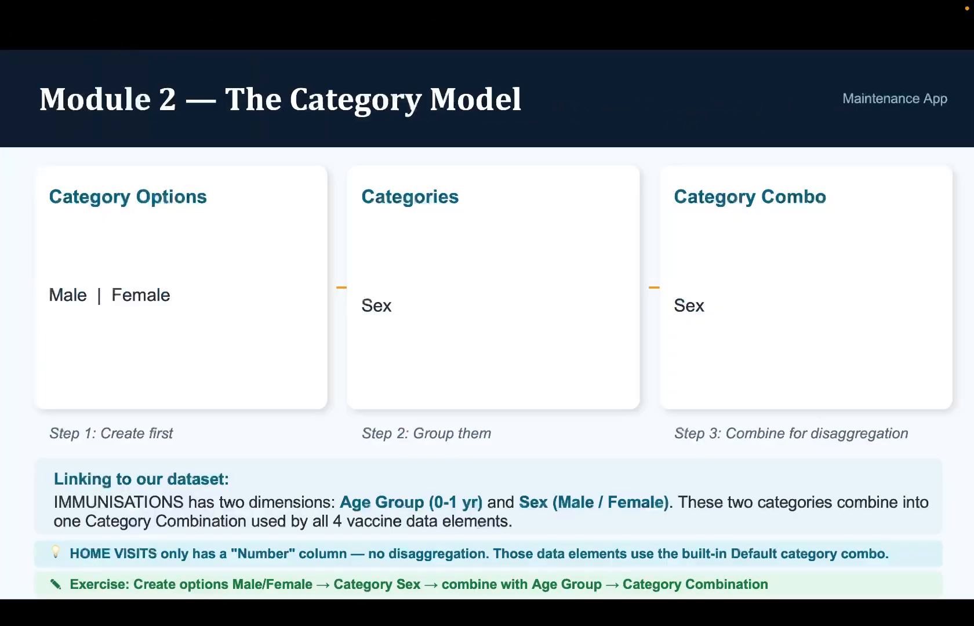
key(Left)
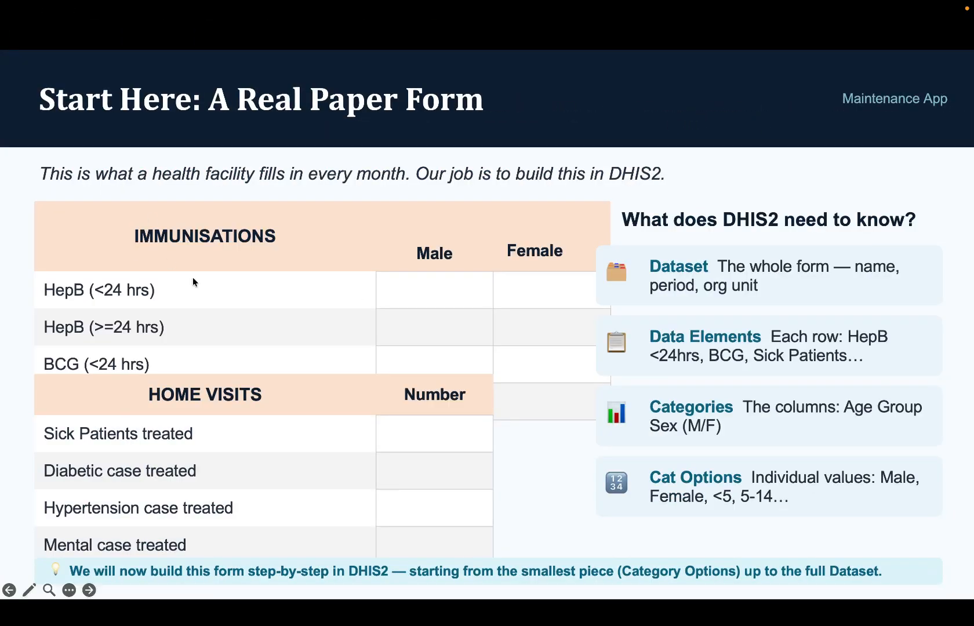
key(ctrl+Right)
key(ctrl+Right)
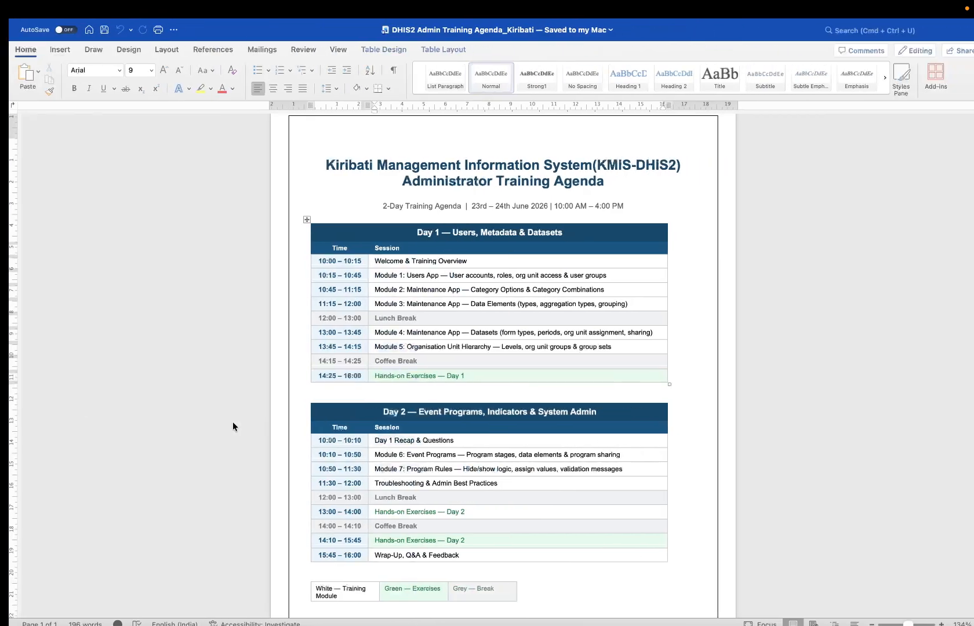
key(ctrl+Left)
click(165, 267)
text(Home)
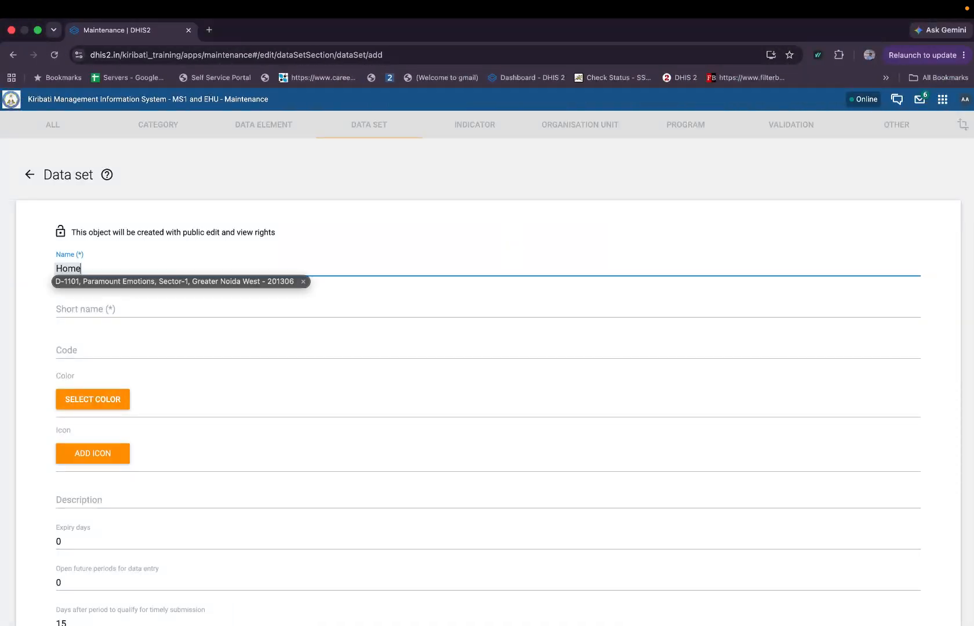
key(Down)
key(Return)
text(Visit)
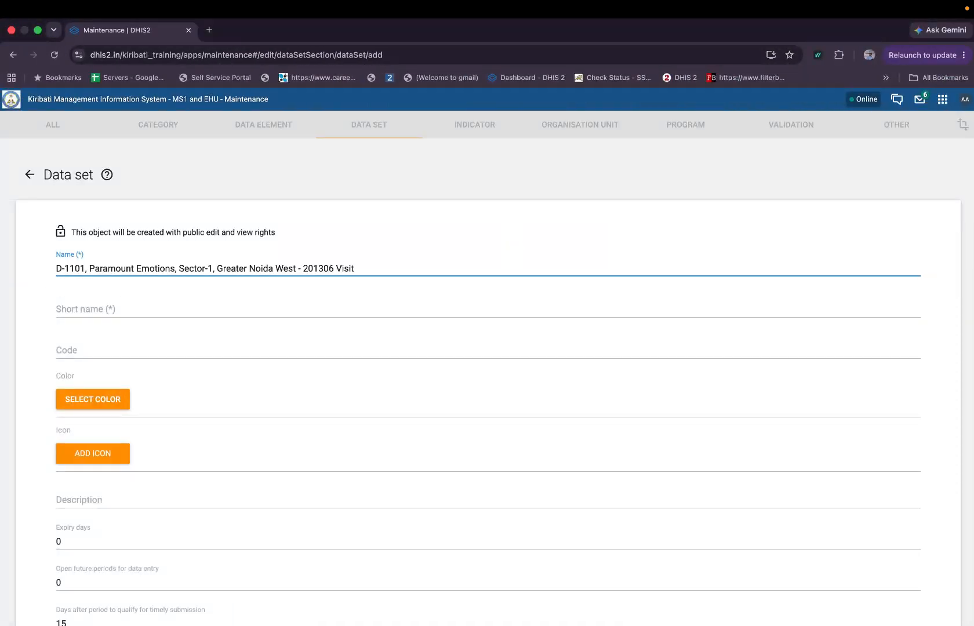
key(super+a)
key(BackSpace)
Name the new data set Home Visits and copy that name into its short name.
text(Home)
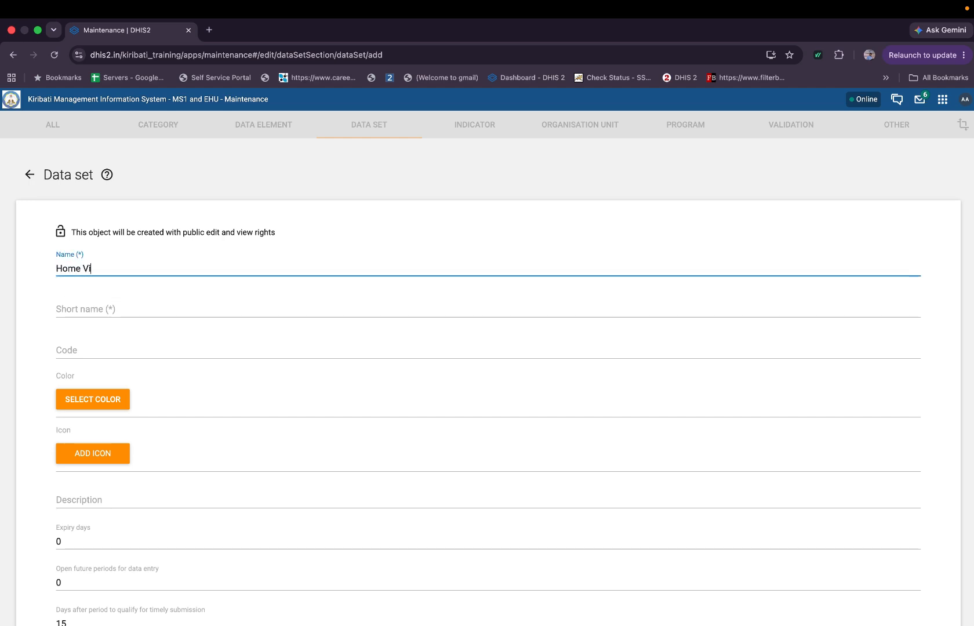
click(120, 307)
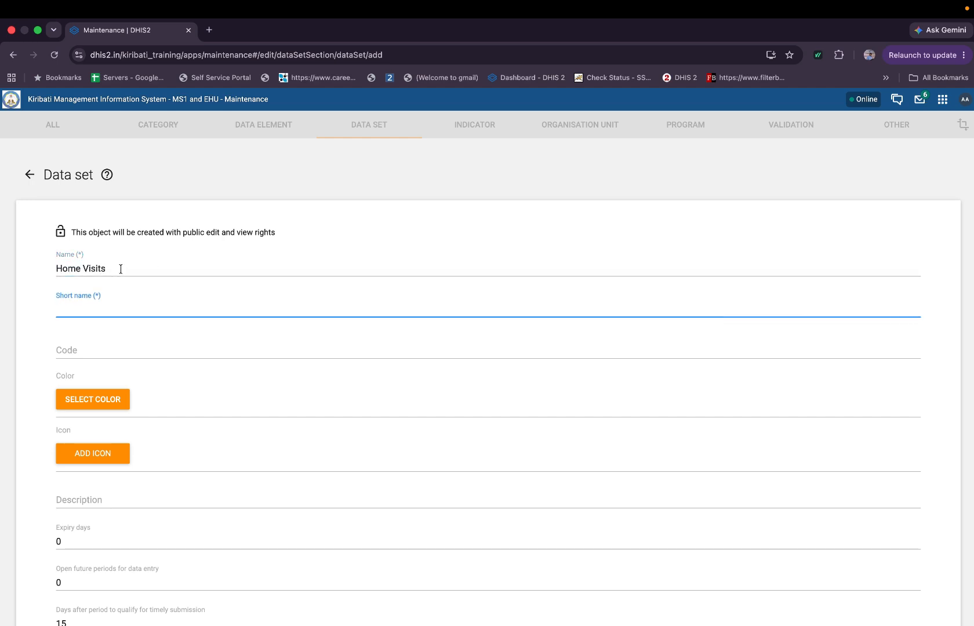
drag(120, 270, 27, 268)
key(super+c)
click(79, 302)
key(super+v)
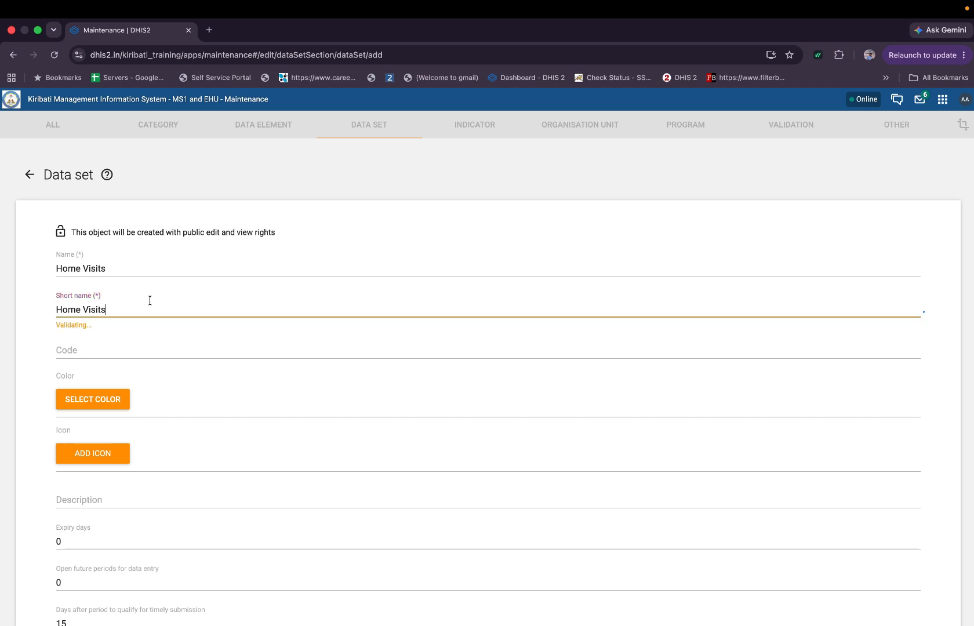
Extend the data set's name and short name to Home Visits Dataset_T.
click(149, 272)
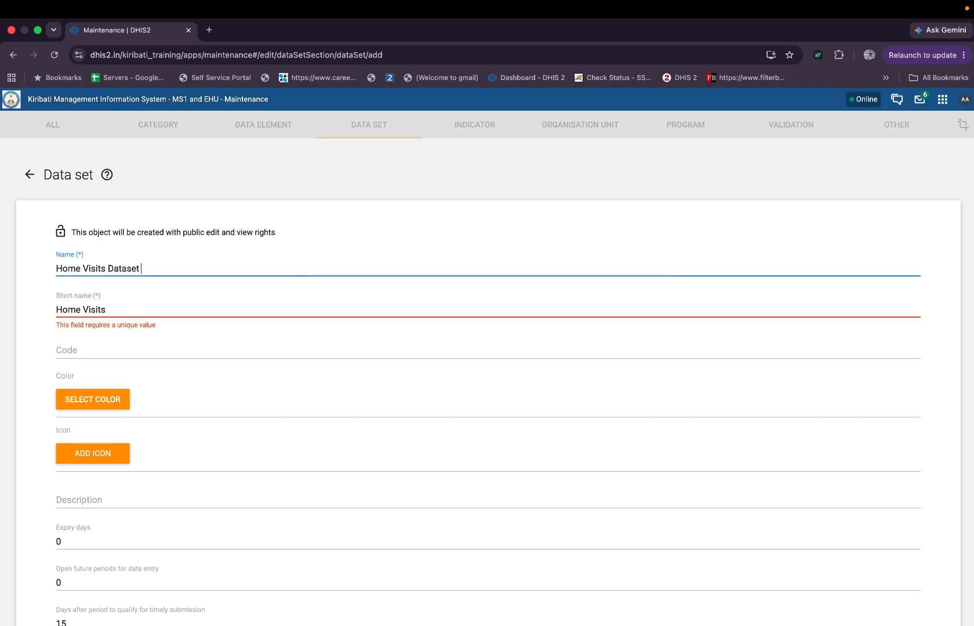
key(Tab)
key(Right)
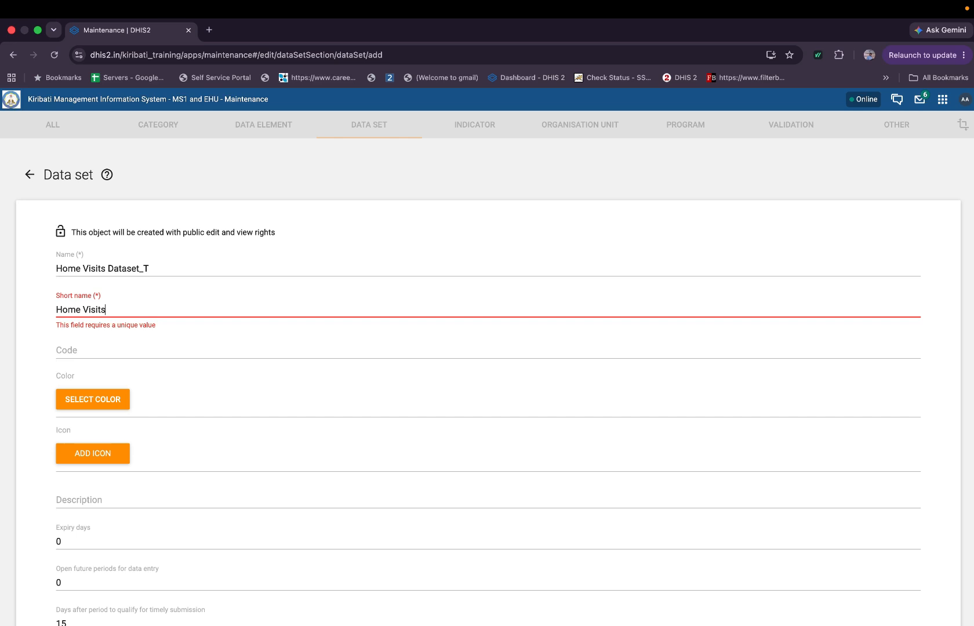
text(Dataset)
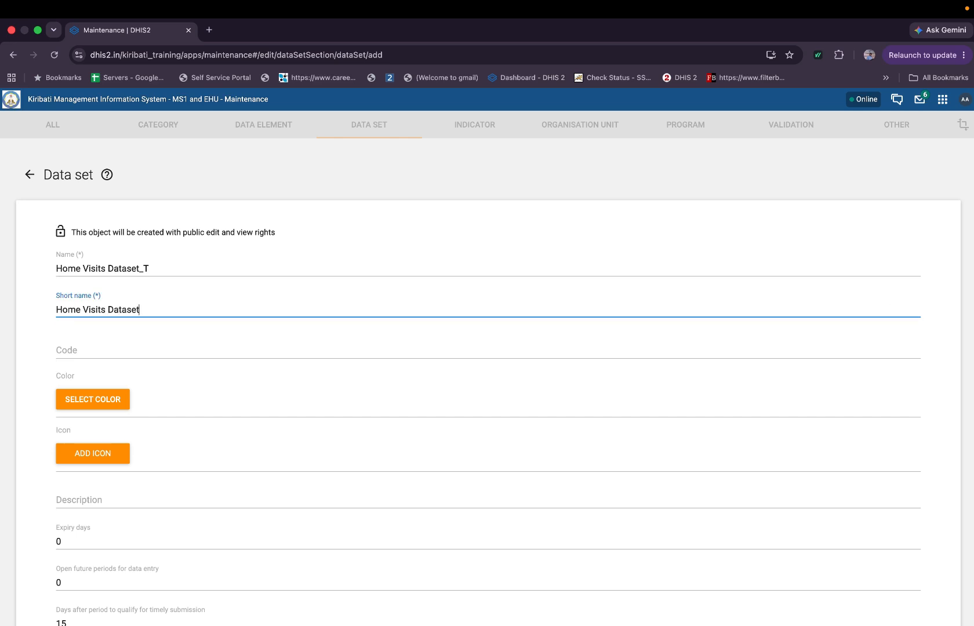
text(_T)
Set the data set's expiry days to 15.
scroll(187, 407, down, 3)
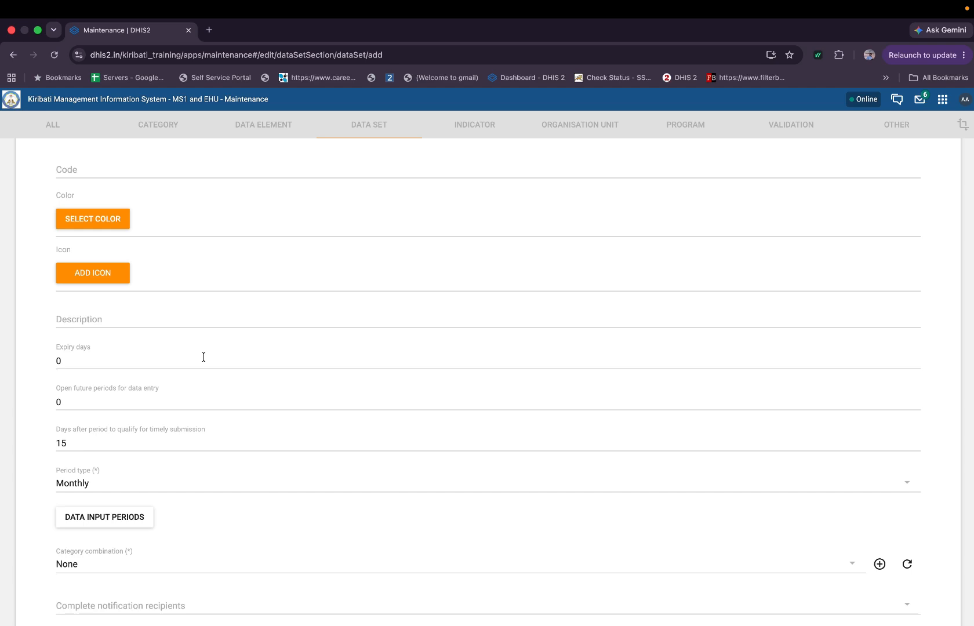
scroll(204, 356, up, 3)
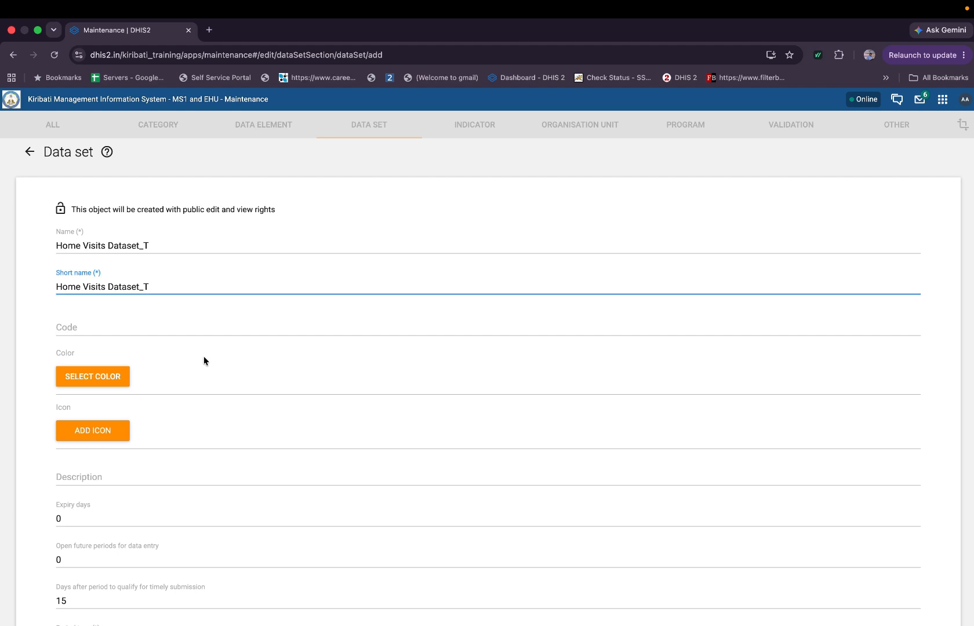
scroll(187, 419, down, 2)
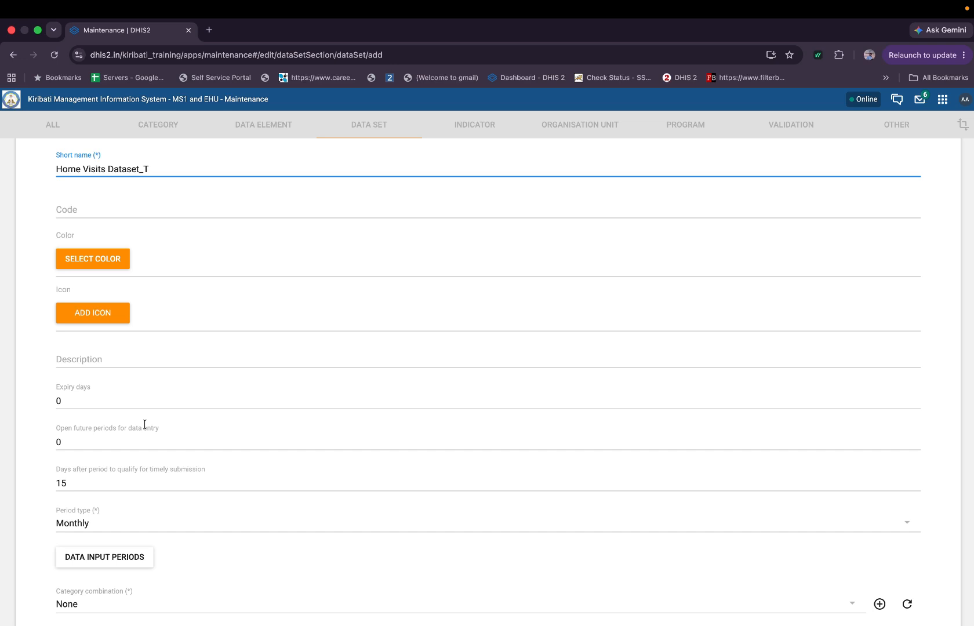
click(87, 402)
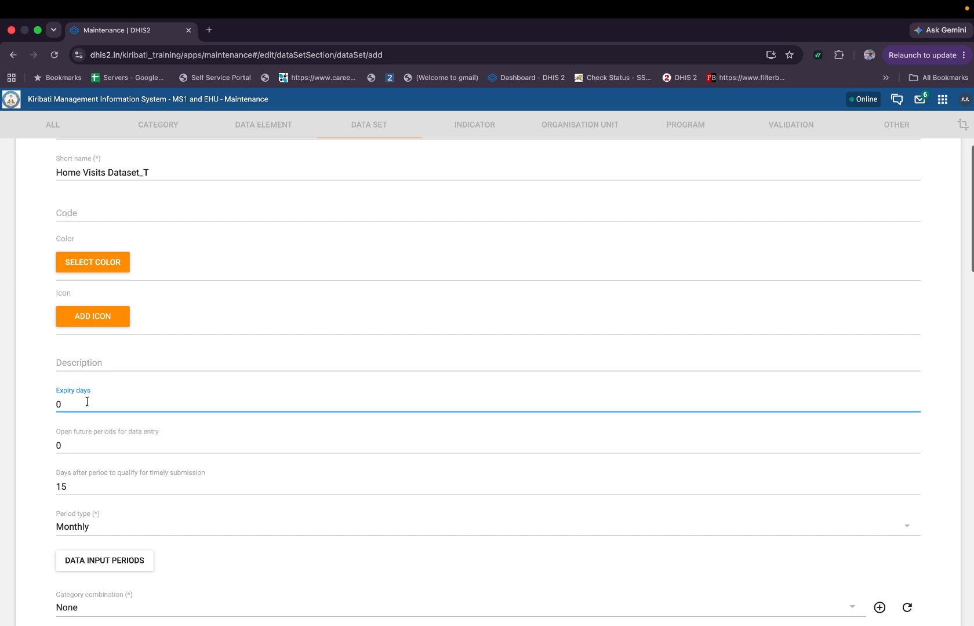
key(BackSpace)
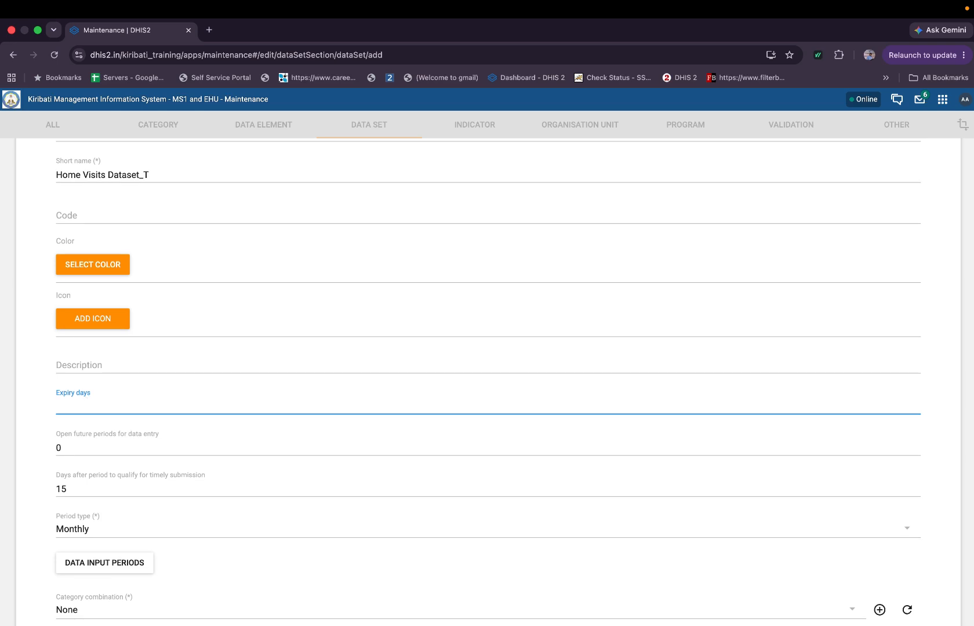
text(15)
scroll(87, 401, up, 1)
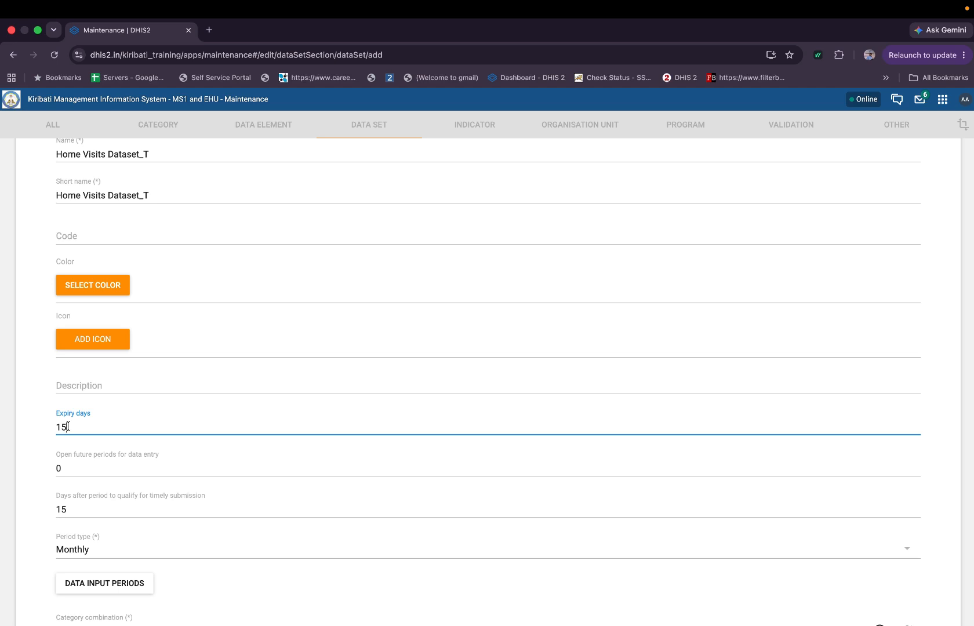
Try 3 open future periods for data entry and return the value to 0.
scroll(67, 427, down, 2)
click(68, 428)
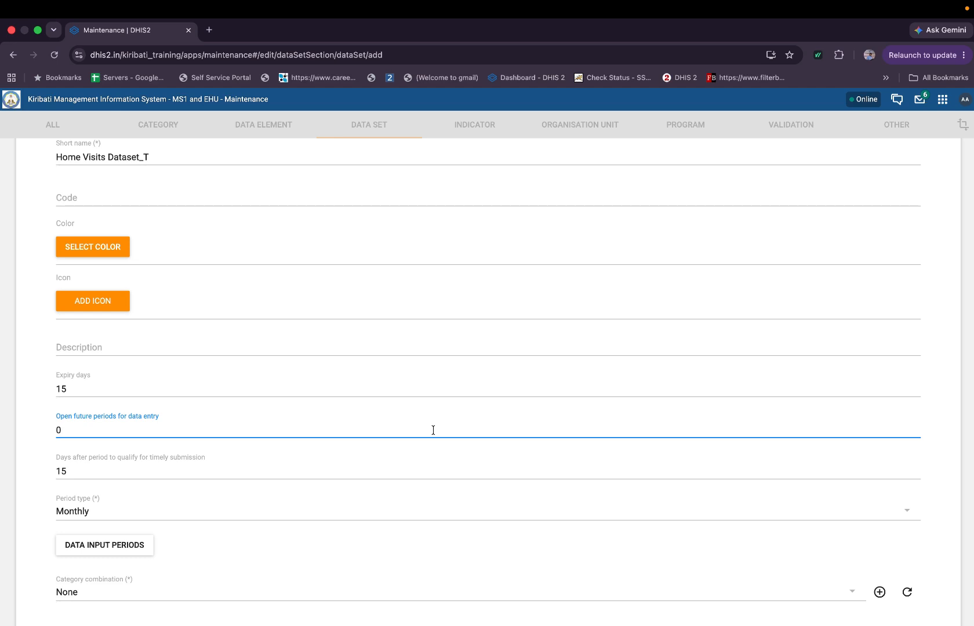
key(BackSpace)
text(3)
key(BackSpace)
text(0)
click(33, 438)
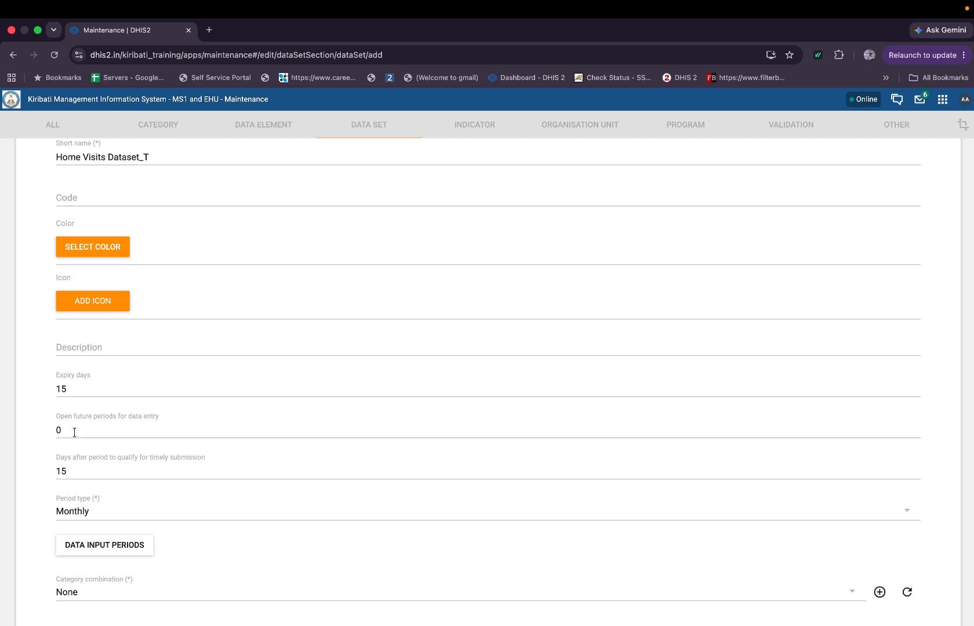
Set the data set's open future periods for data entry to 3.
click(74, 432)
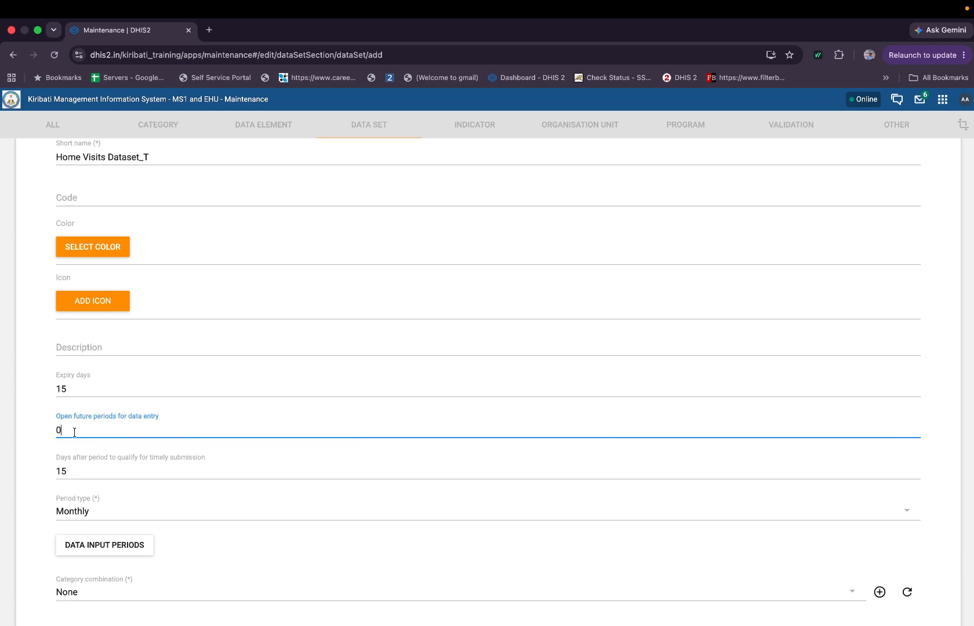
key(BackSpace)
text(3)
click(26, 450)
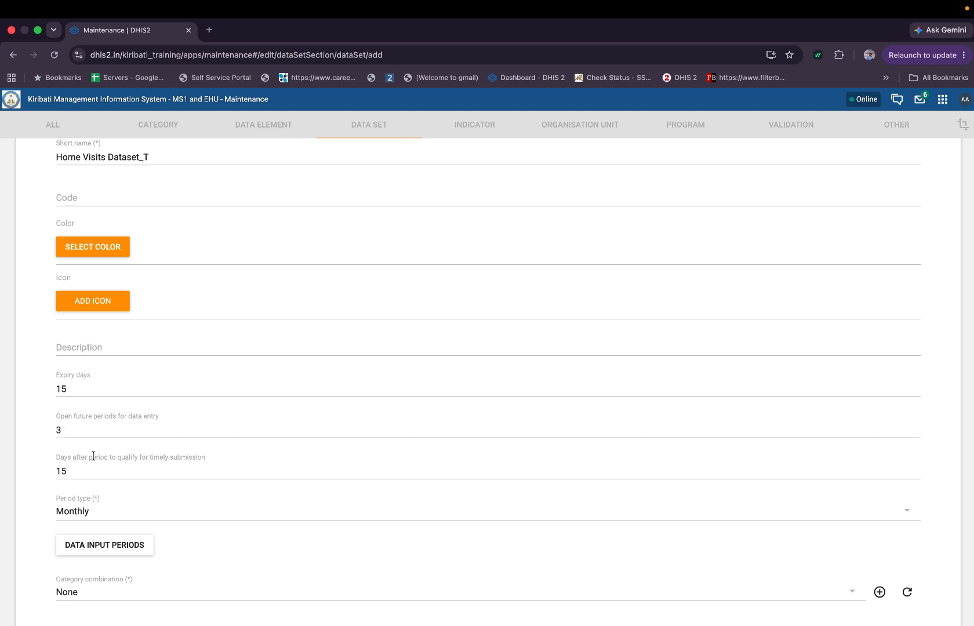
scroll(92, 470, down, 1)
scroll(91, 472, down, 1)
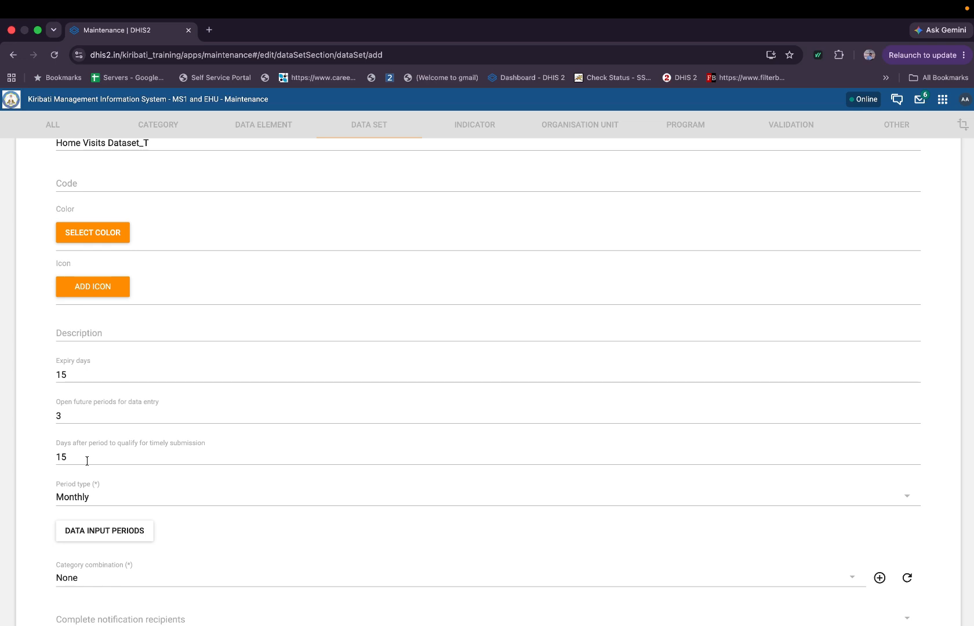
Set the days after period to qualify for timely submission to 20.
click(87, 453)
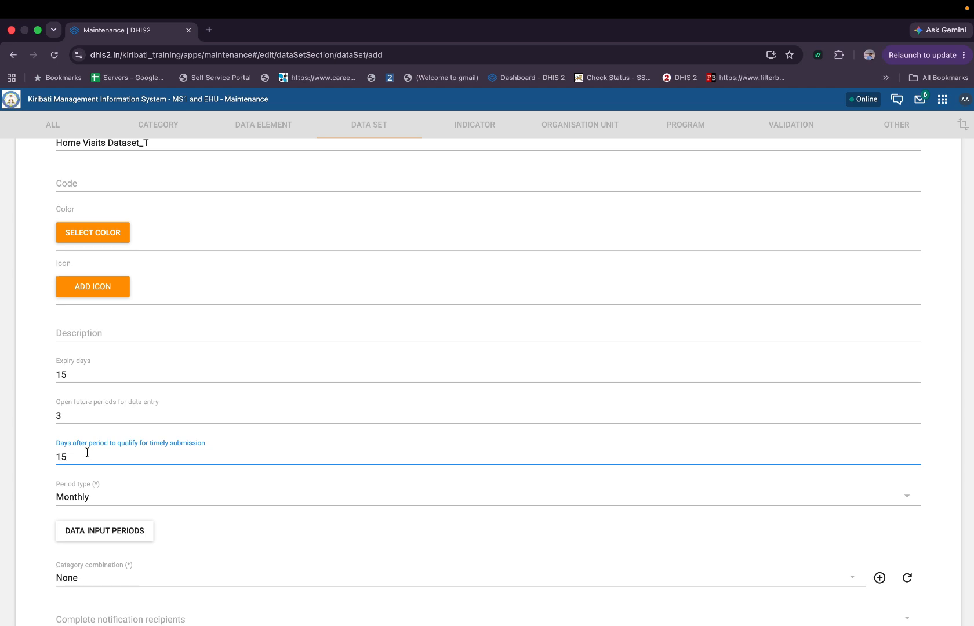
key(BackSpace)
key(BackSpace)
text(20)
Review the available period types and choose Monthly for the data set.
scroll(61, 463, down, 3)
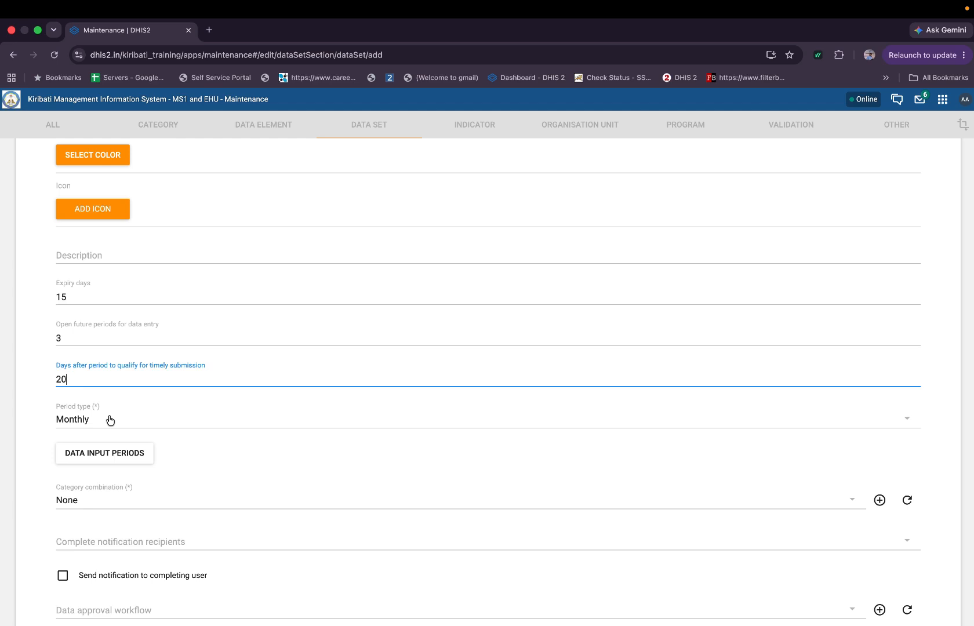
click(108, 419)
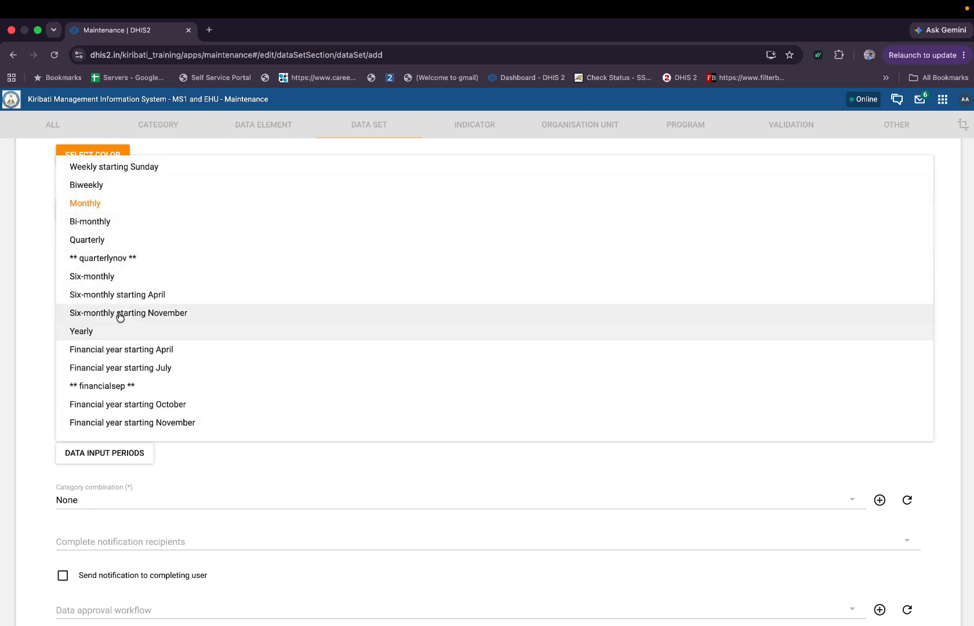
scroll(119, 316, up, 3)
scroll(110, 209, up, 1)
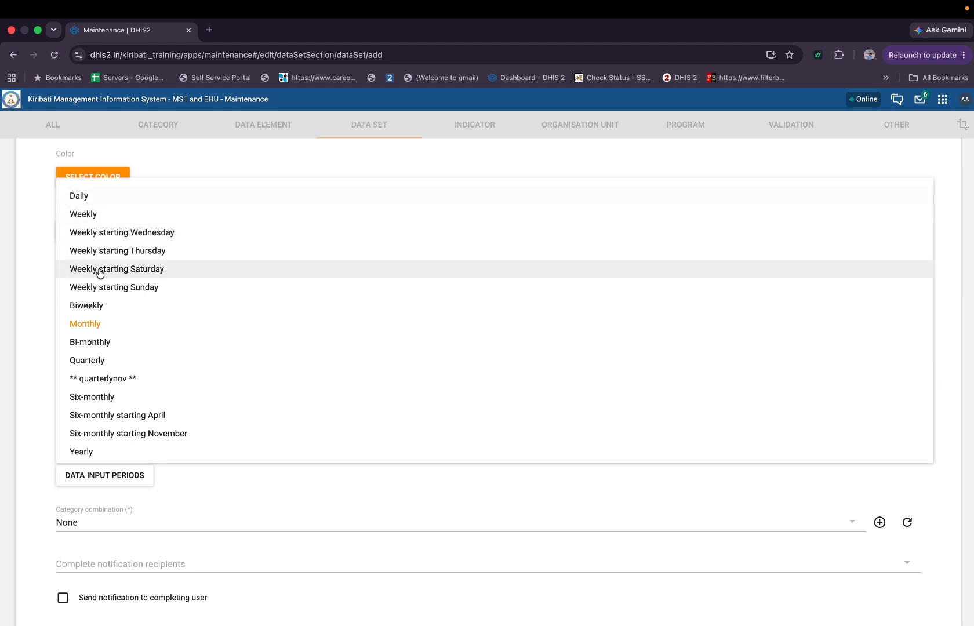
click(97, 326)
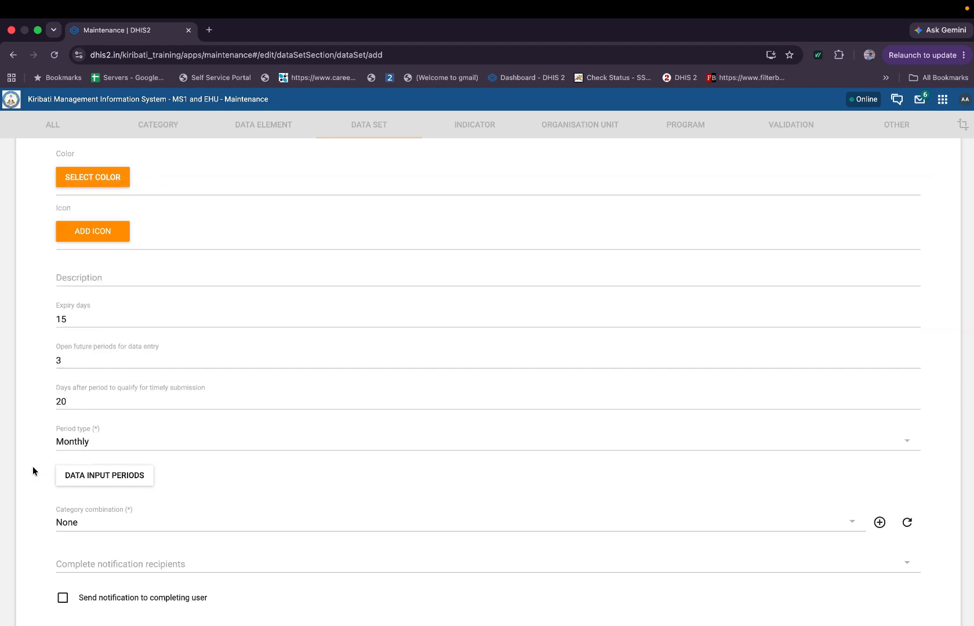
Find data elements matching "Sick" and assign Sick patients treated_T to the data set.
scroll(41, 529, down, 1)
scroll(40, 530, down, 5)
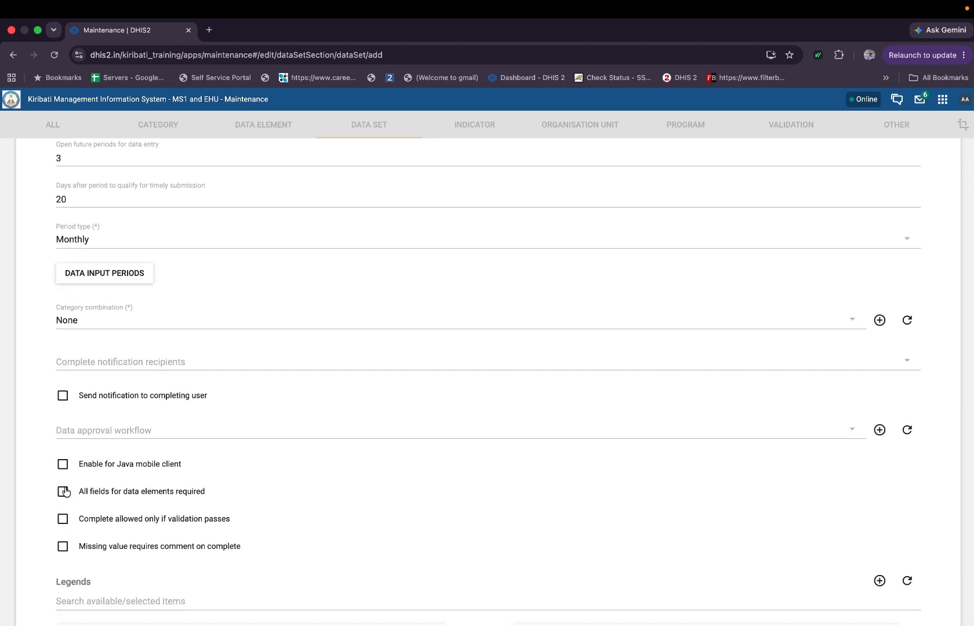
scroll(66, 488, down, 8)
scroll(65, 488, down, 9)
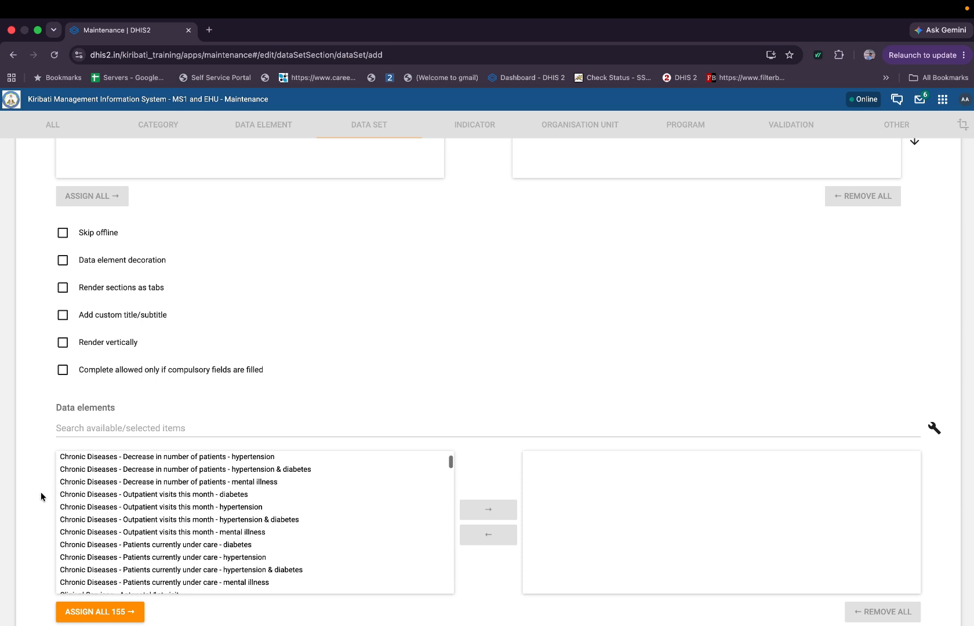
scroll(39, 496, down, 2)
click(69, 364)
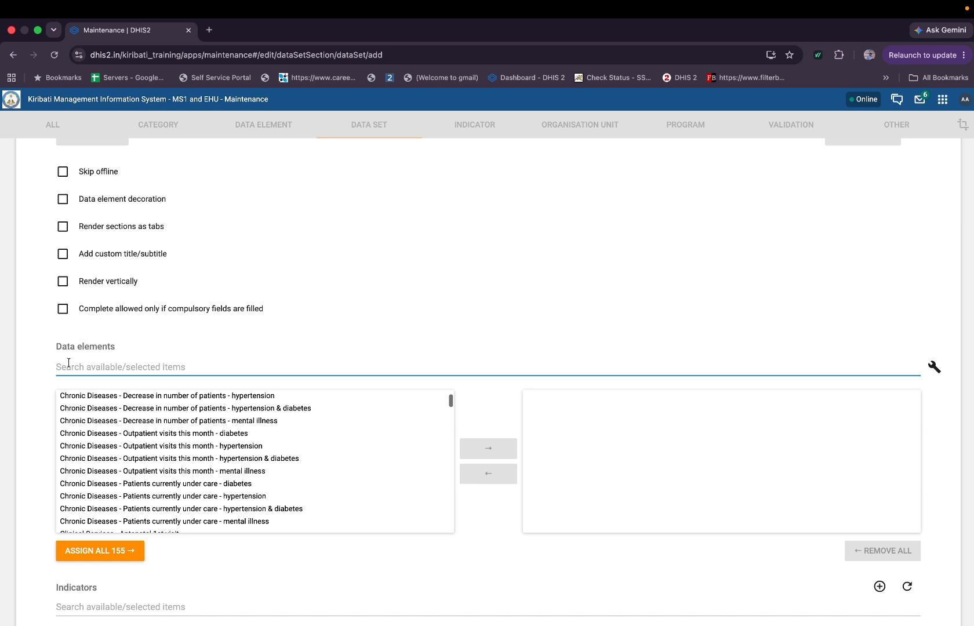
scroll(68, 363, up, 20)
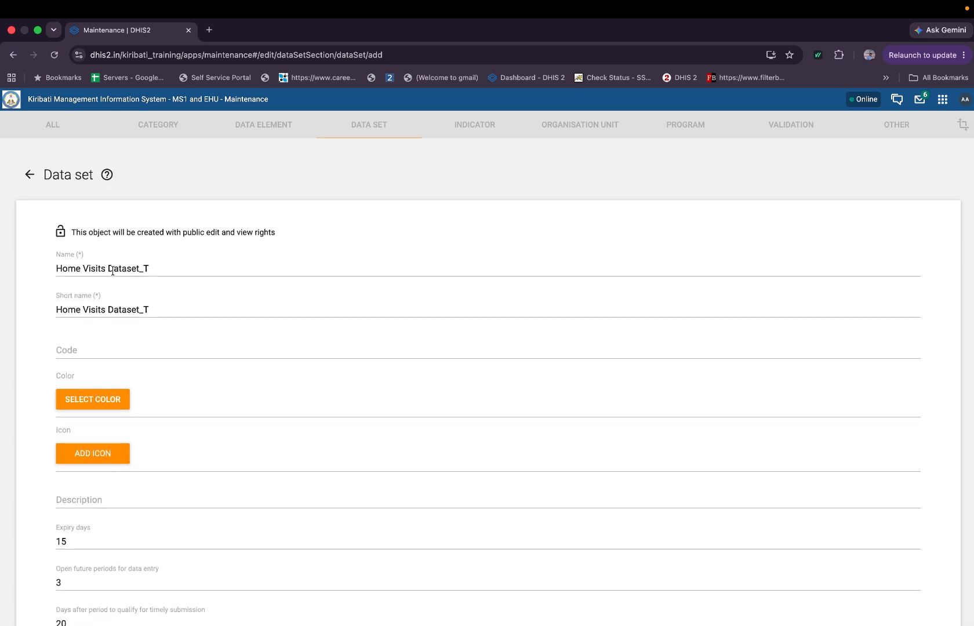
scroll(158, 457, down, 20)
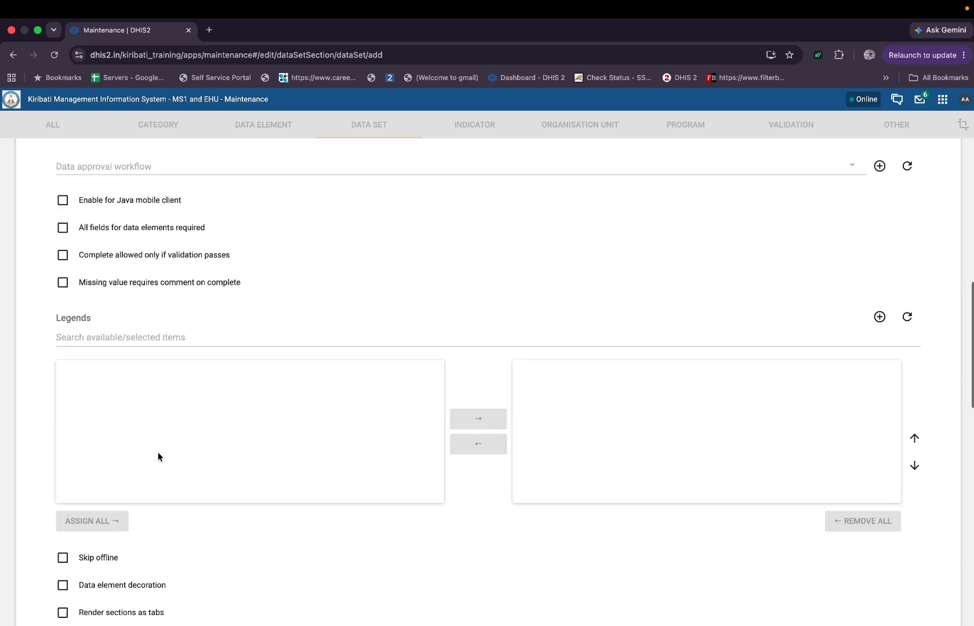
scroll(158, 456, down, 3)
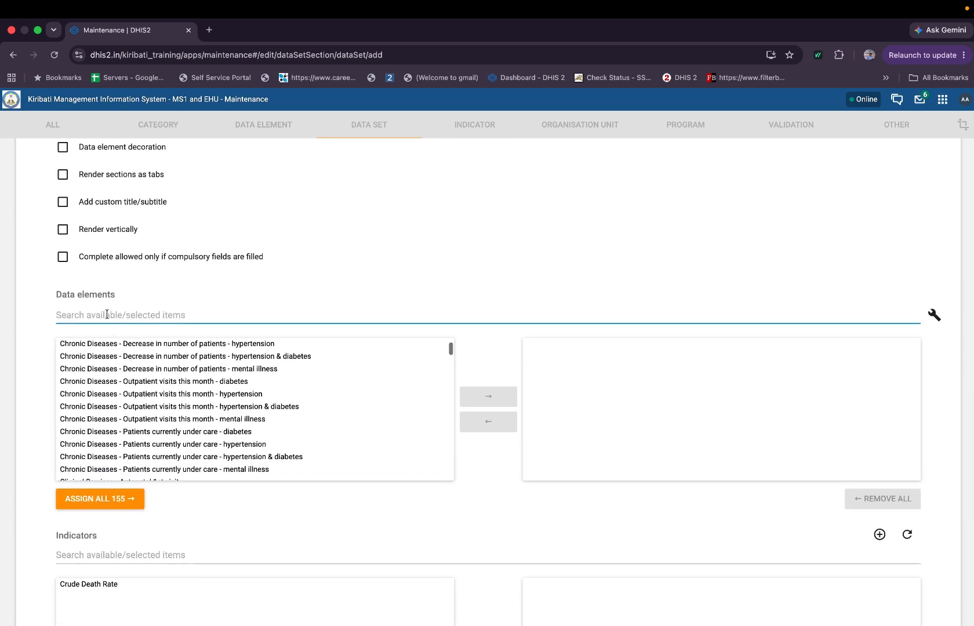
text(Sick)
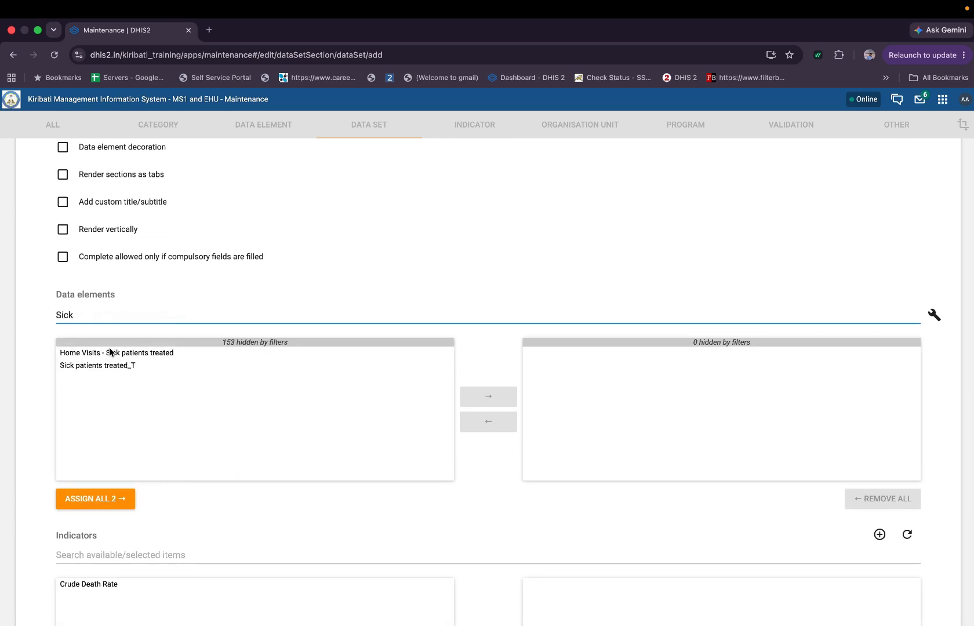
click(107, 365)
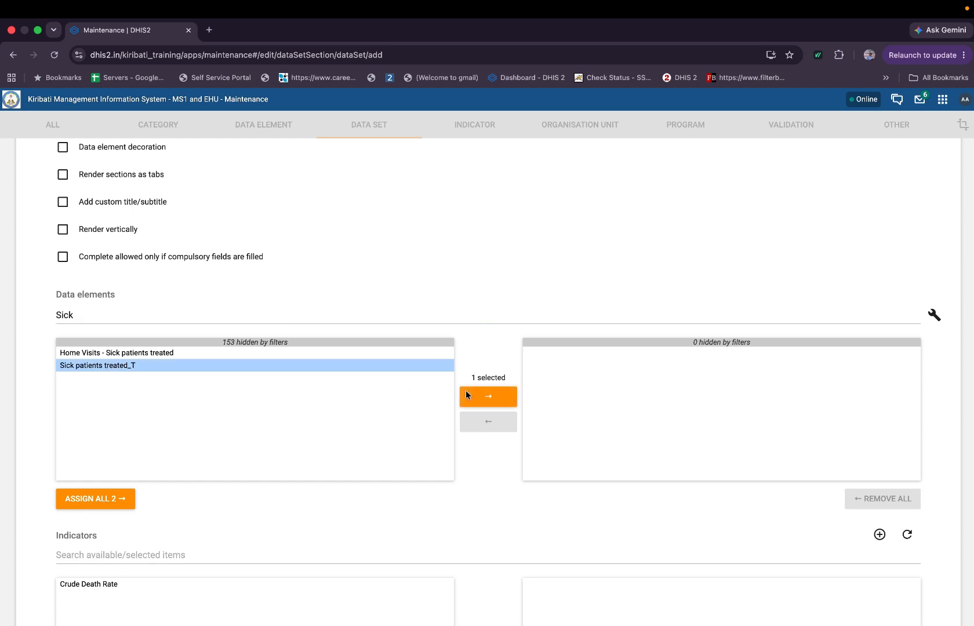
click(488, 397)
Filter data elements by "Men", assign Mental case treated_T to the data set, and clear the filter.
click(120, 315)
key(super+a)
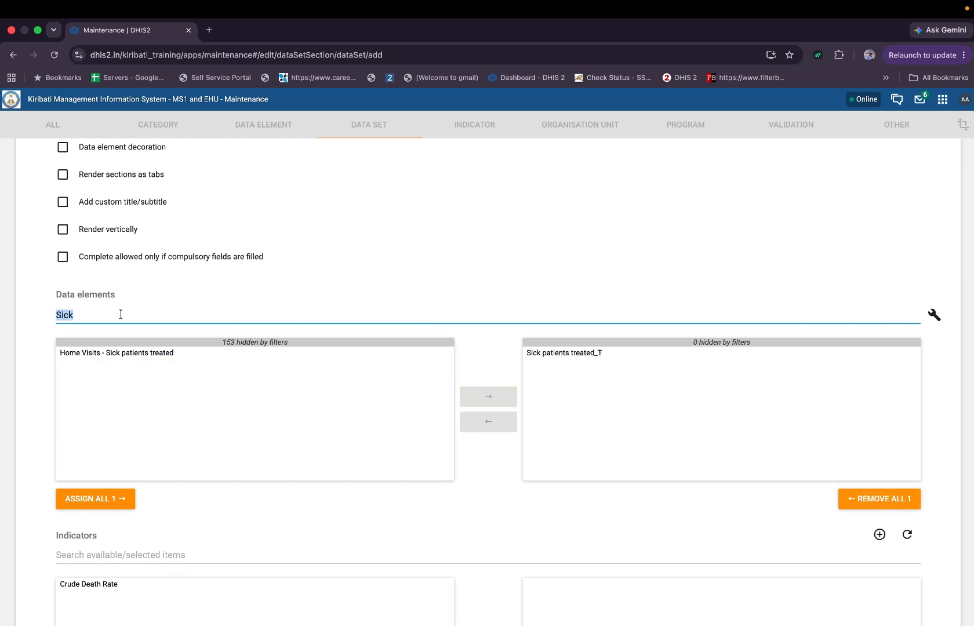
text(Men)
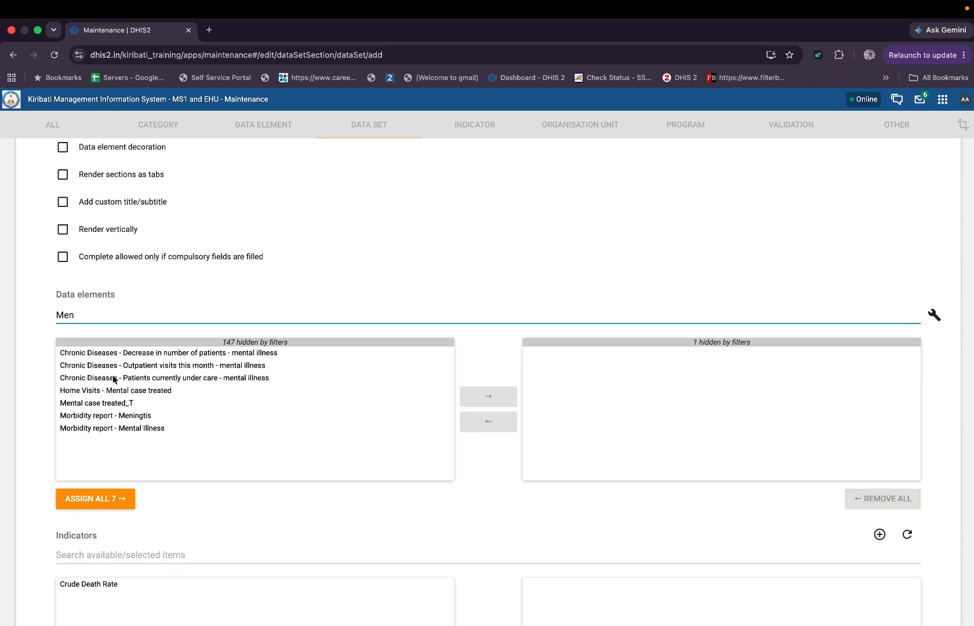
click(97, 403)
click(473, 403)
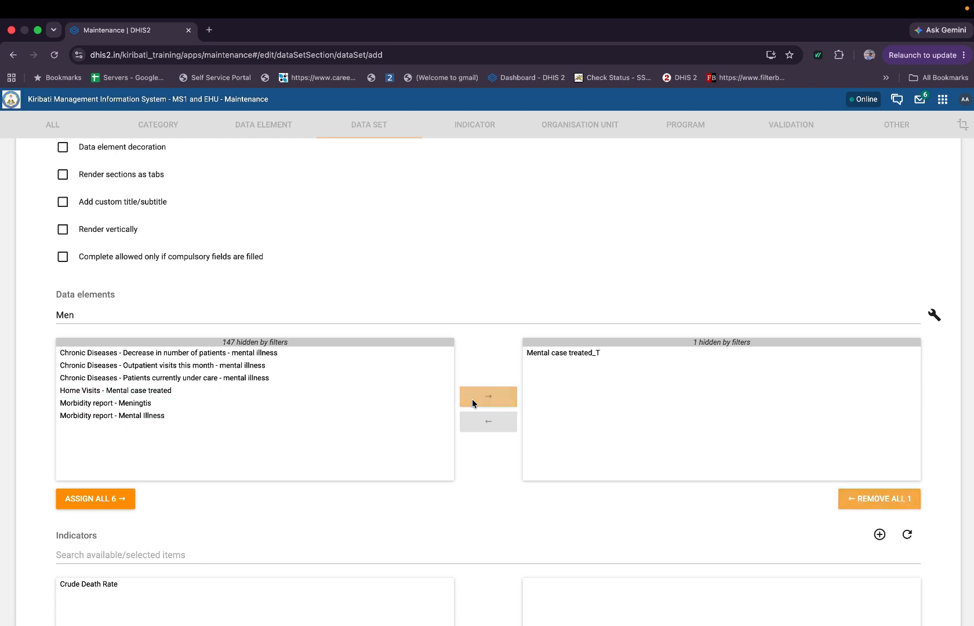
click(360, 316)
key(super+a)
key(BackSpace)
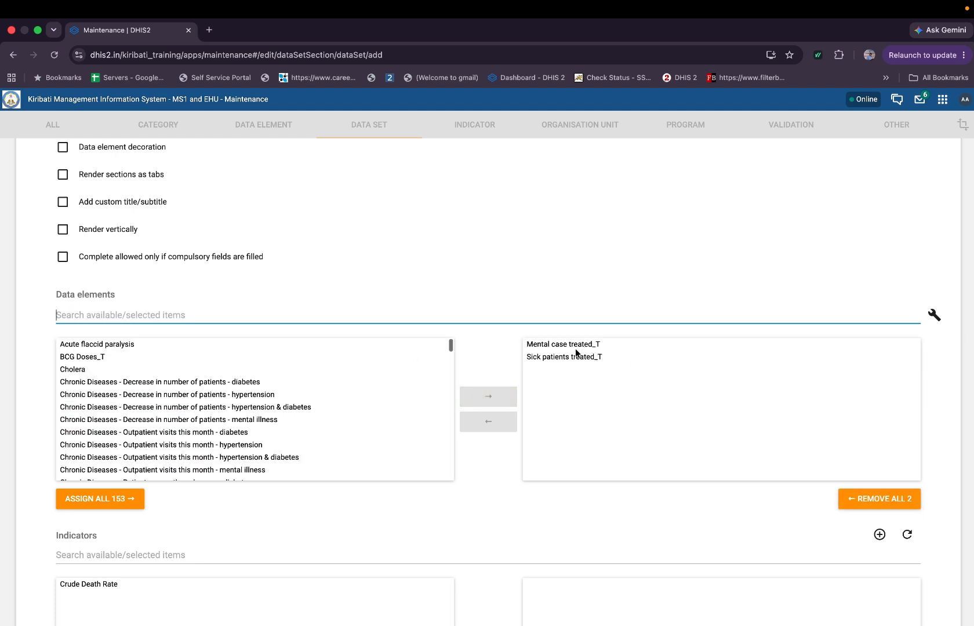
Assign the Abatiku, Baretoa, Kabangaki and Tabiang clinics under Central, Abemama, Kariatebike to the data set.
scroll(500, 483, down, 10)
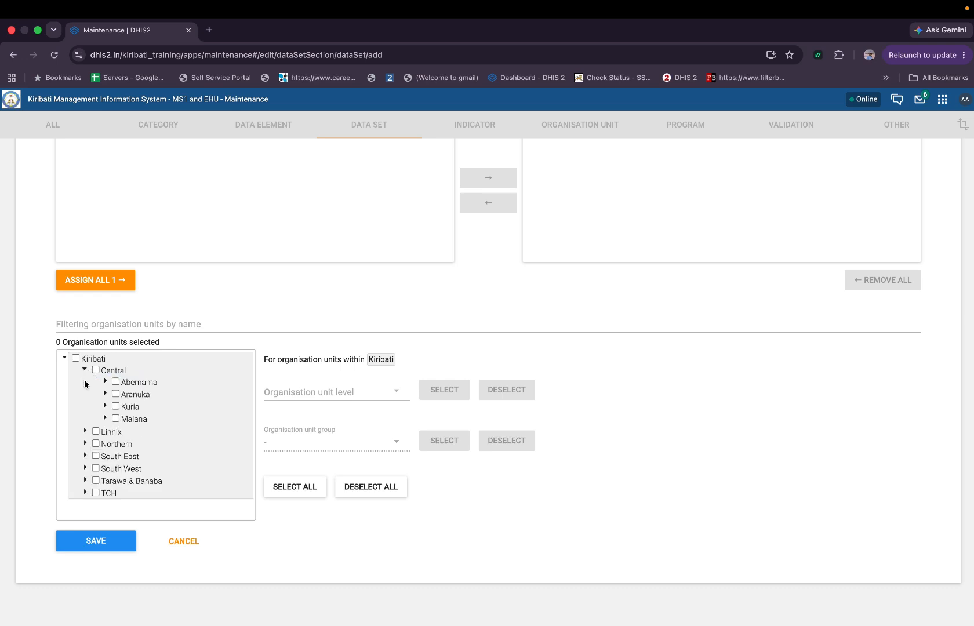
click(105, 384)
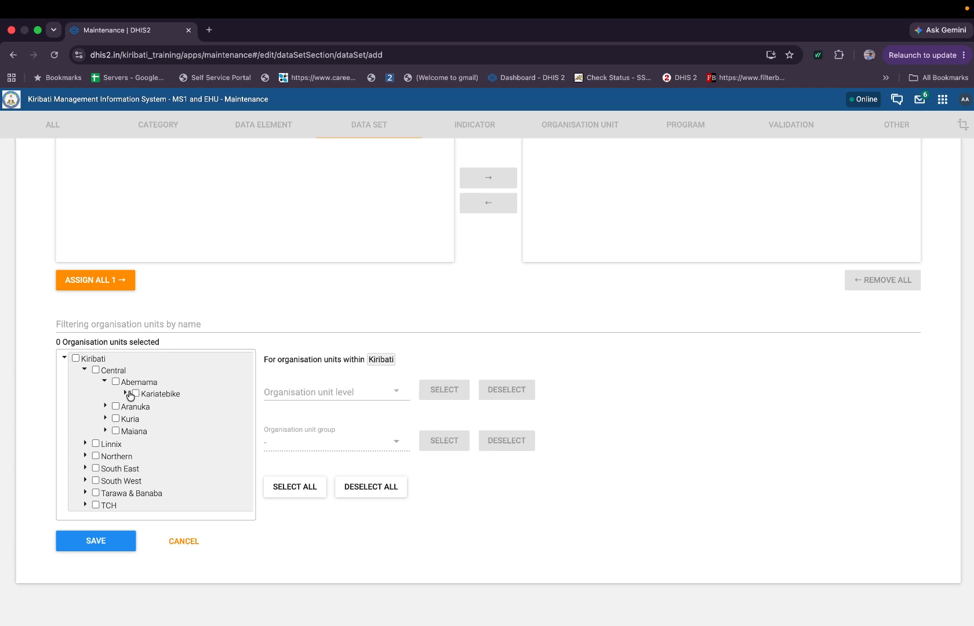
click(125, 394)
click(156, 405)
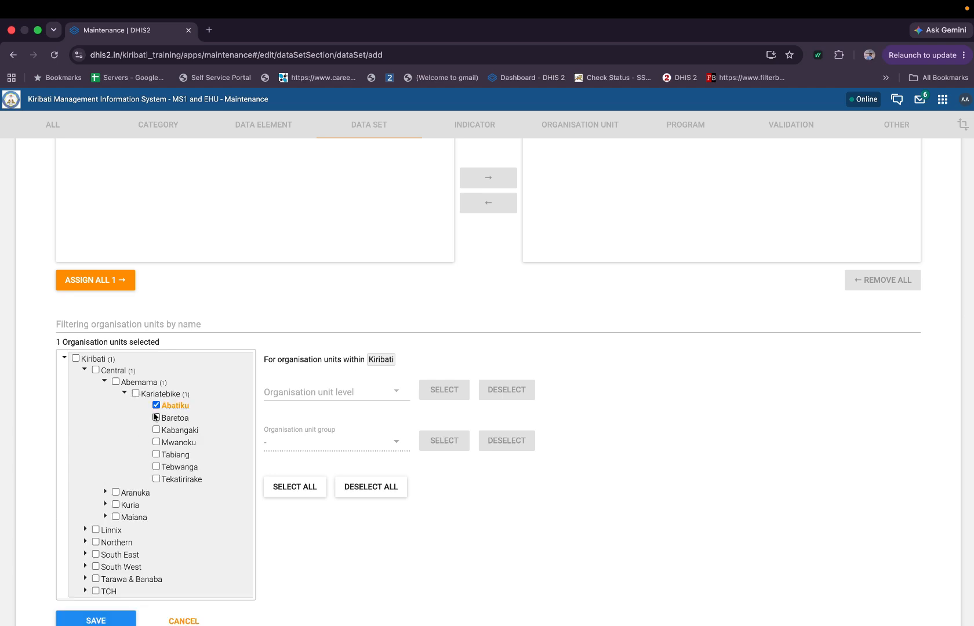
click(156, 417)
click(156, 429)
click(181, 454)
Select all Village Clinic level organisation units within Kiribati and check the selection under Kuria.
click(307, 398)
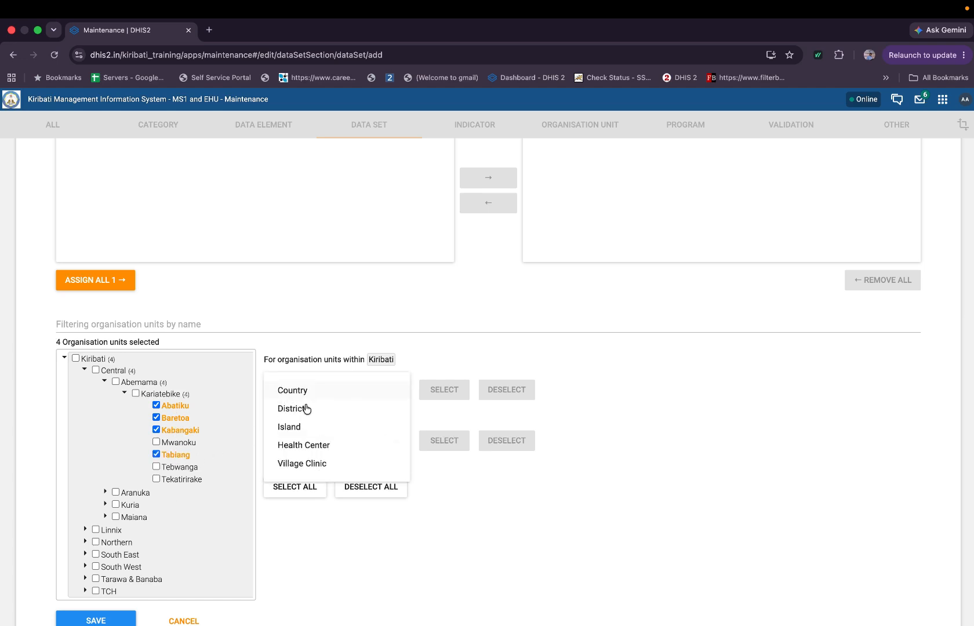
click(316, 464)
click(441, 394)
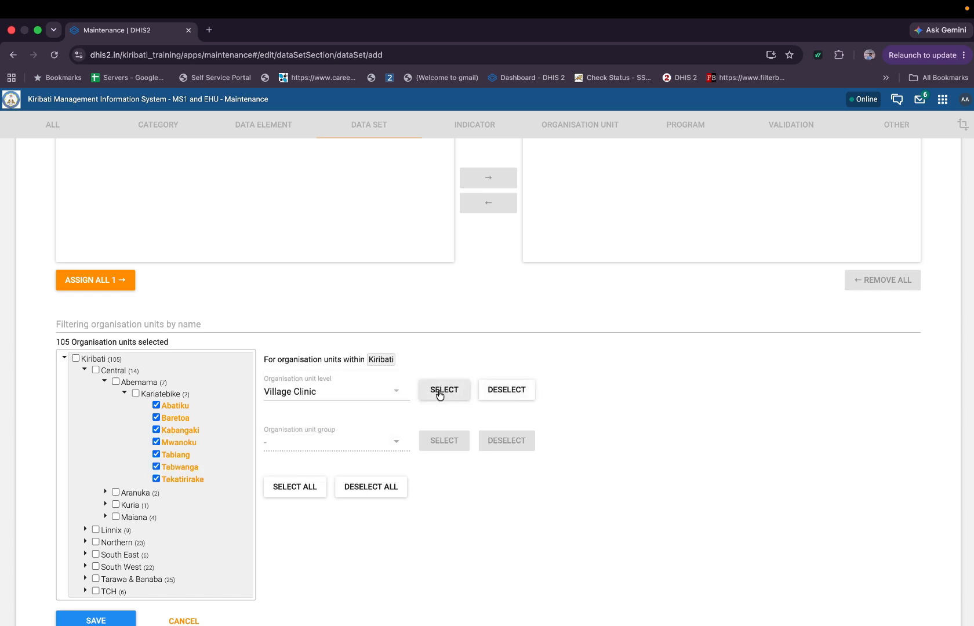
click(105, 504)
click(125, 515)
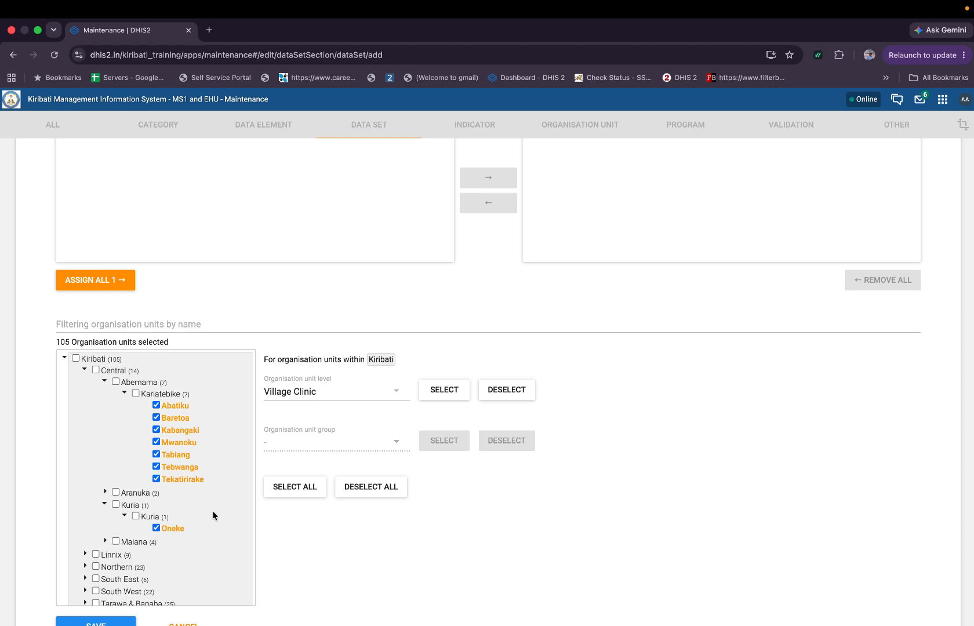
Add all Health Center level organisation units within Kiribati to the selection and save the data set.
click(300, 390)
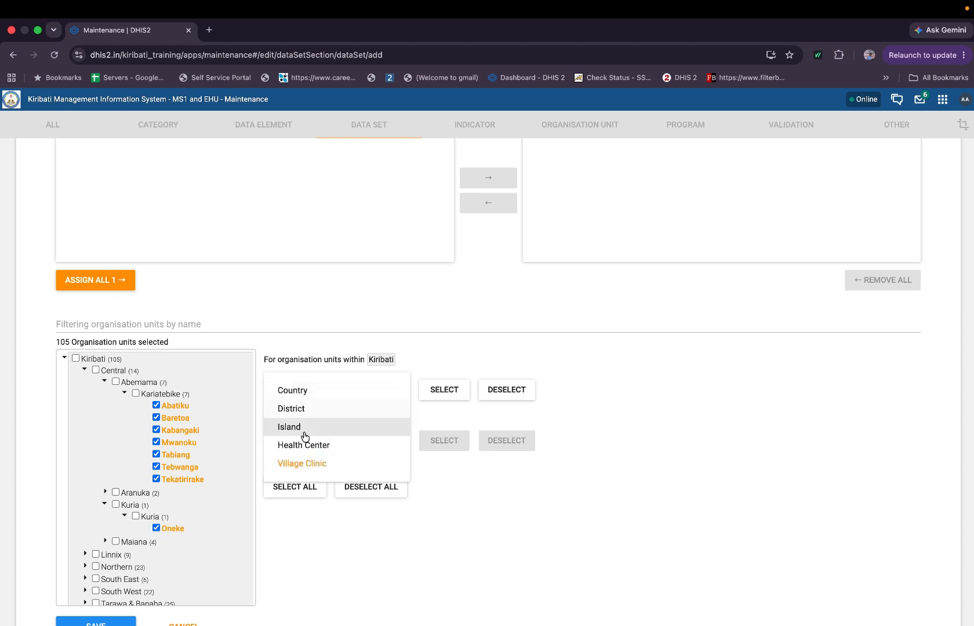
click(296, 445)
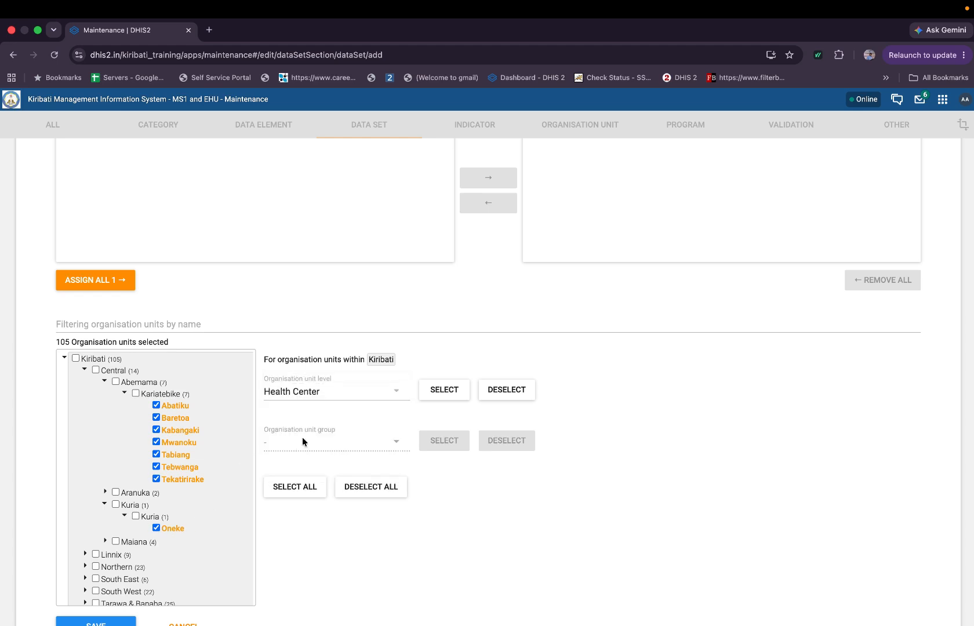
click(432, 394)
scroll(148, 522, down, 1)
click(86, 550)
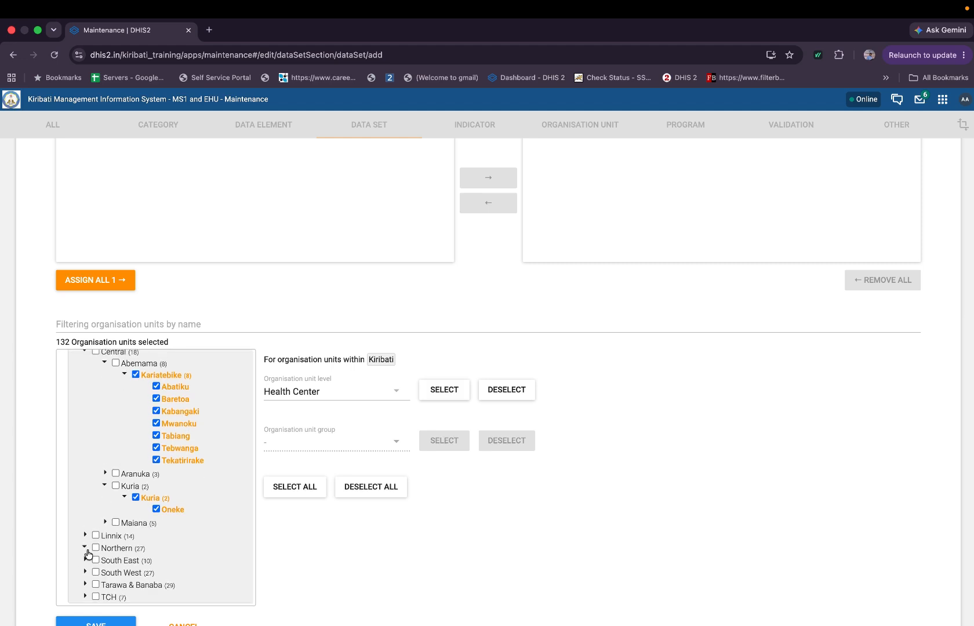
click(105, 559)
scroll(157, 573, down, 2)
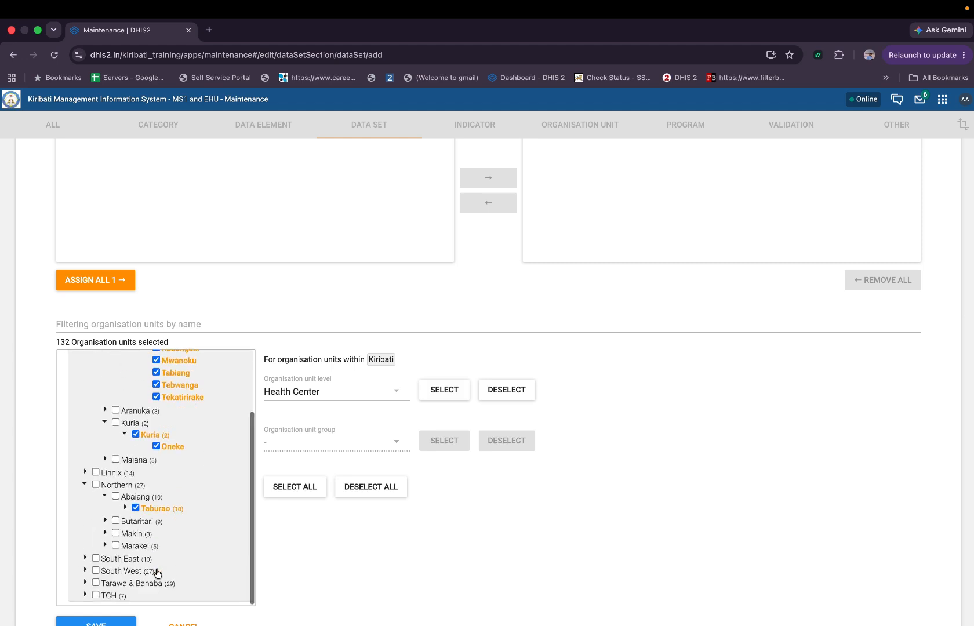
scroll(157, 573, up, 3)
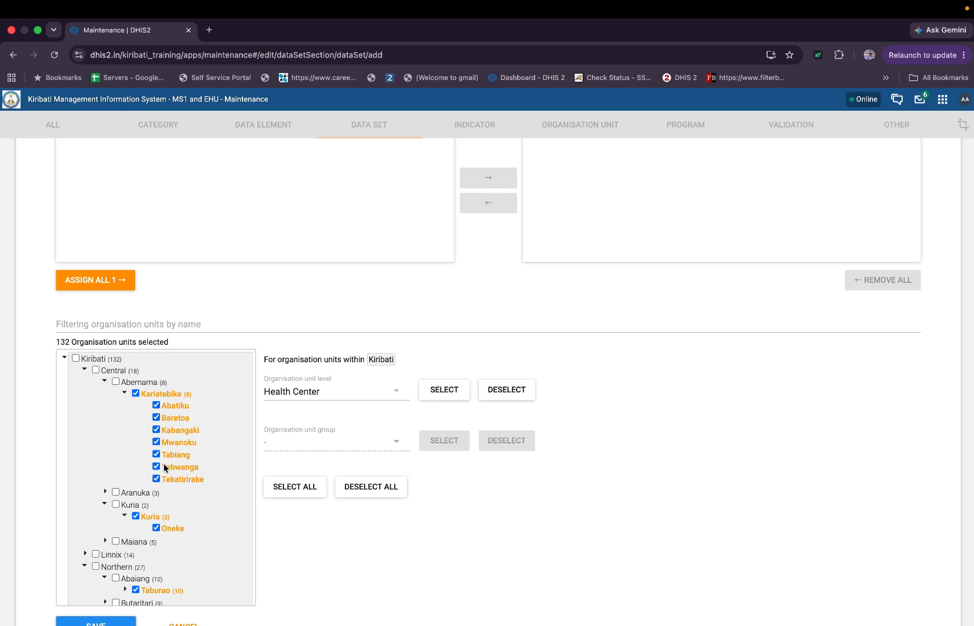
scroll(331, 561, down, 3)
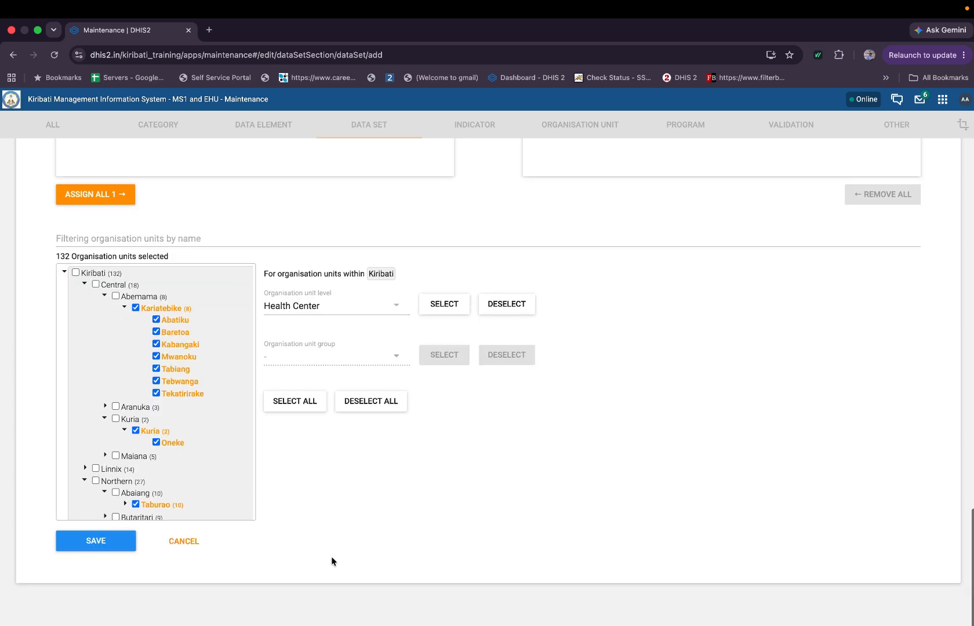
click(108, 547)
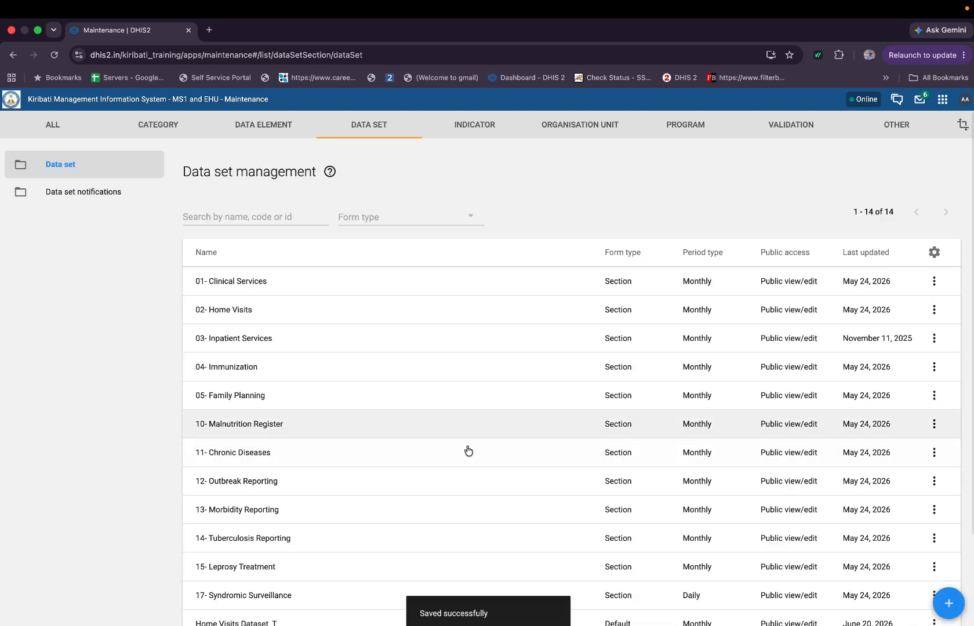
In the sharing settings of Home Visits Dataset_T, set the public data access to Can capture and view.
scroll(326, 420, down, 3)
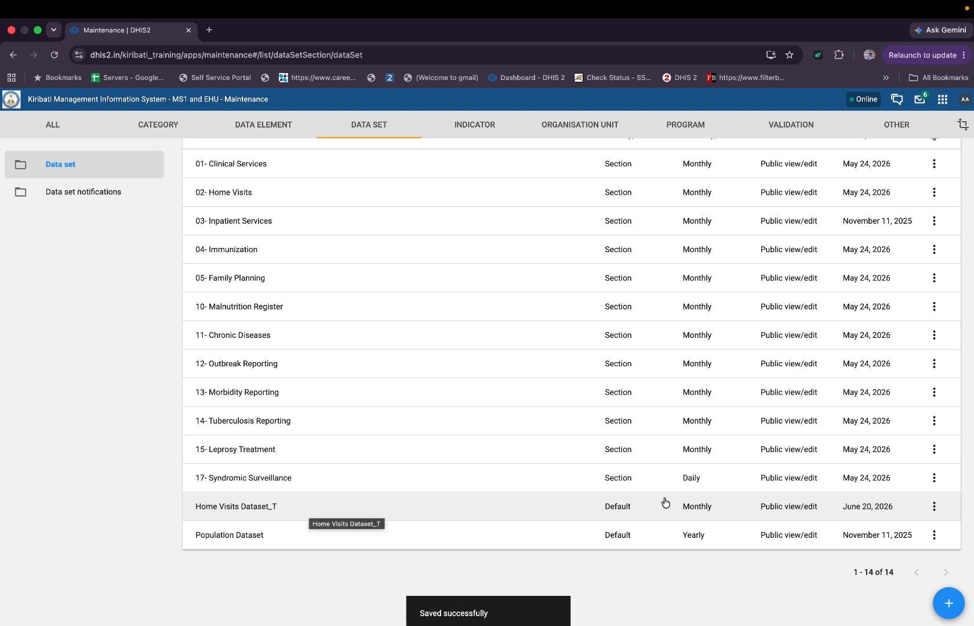
click(934, 507)
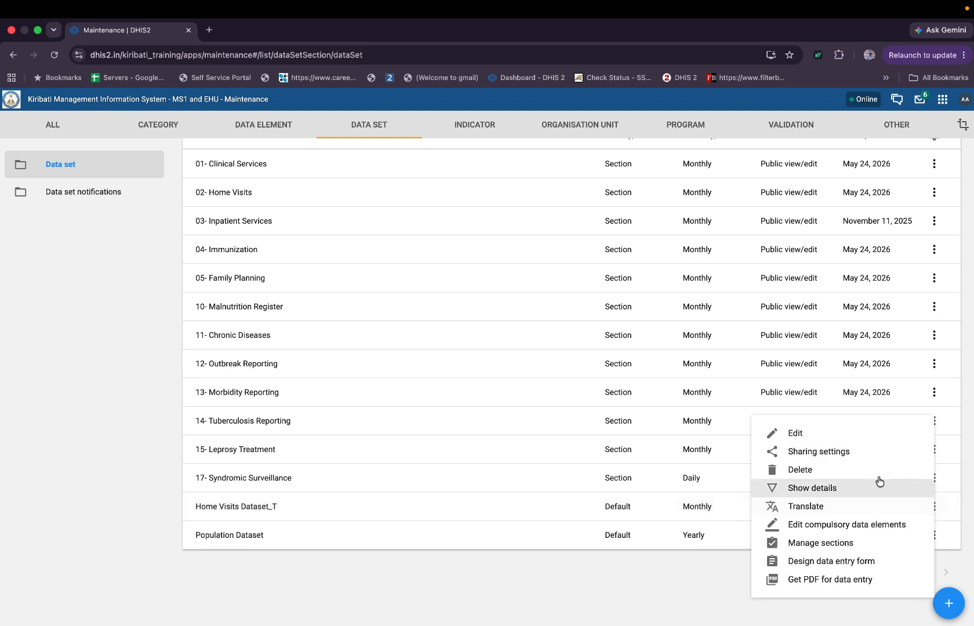
click(834, 454)
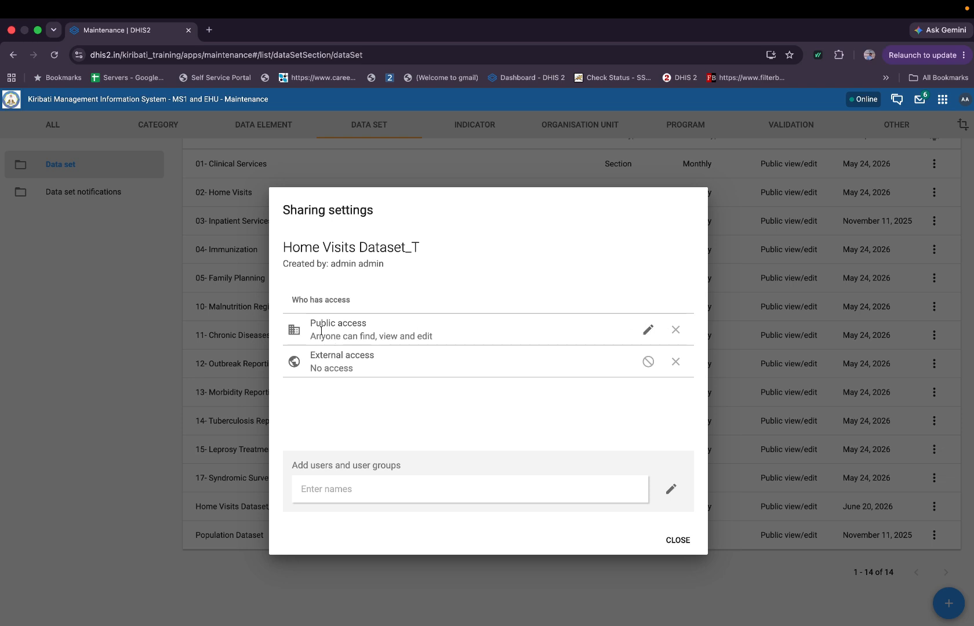
click(647, 330)
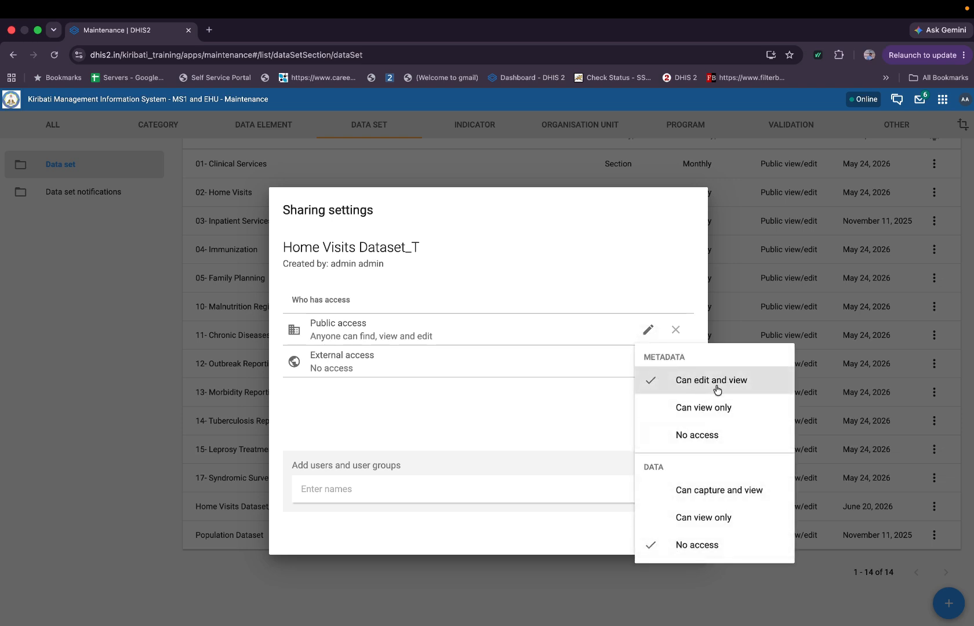
click(682, 500)
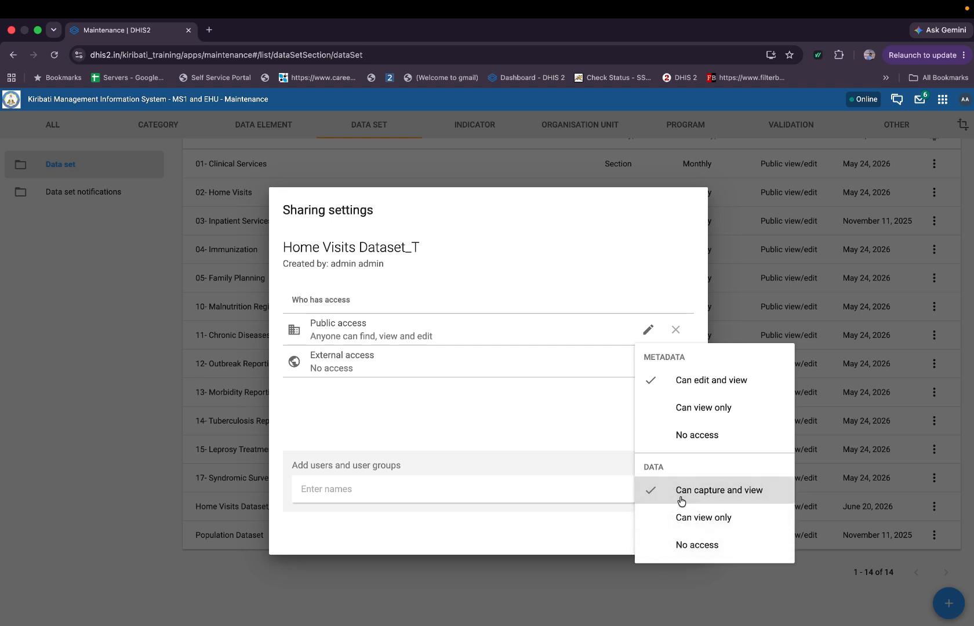
Add the HIU user group to the sharing of Home Visits Dataset_T and set its data access to Can capture and view.
click(546, 413)
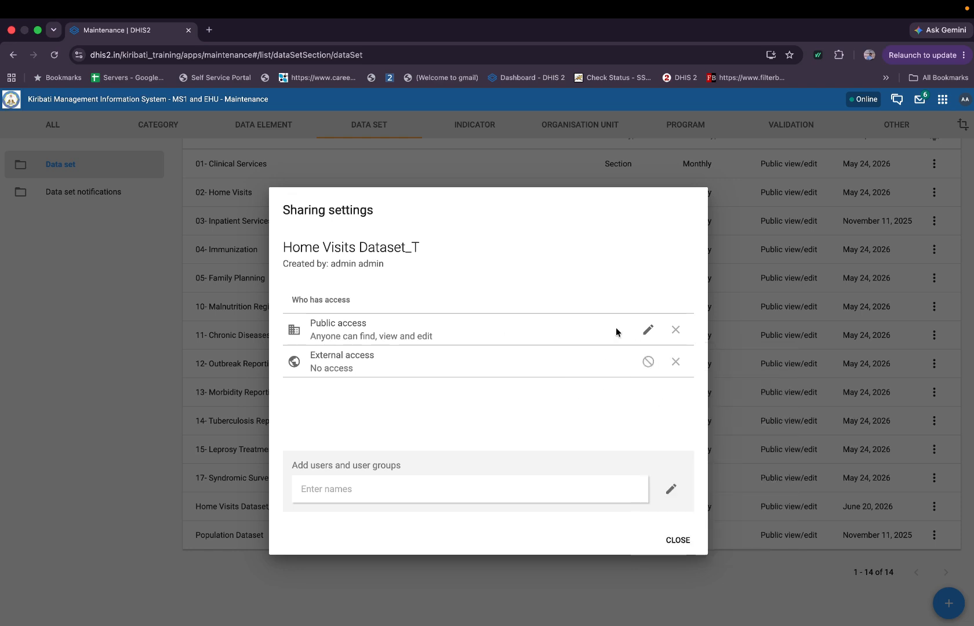
click(647, 330)
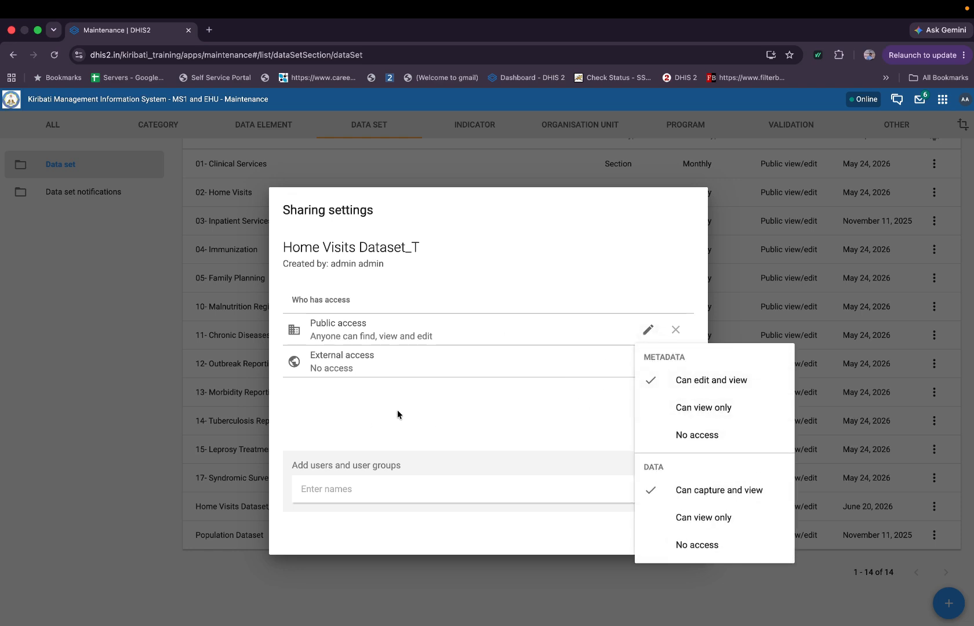
click(600, 439)
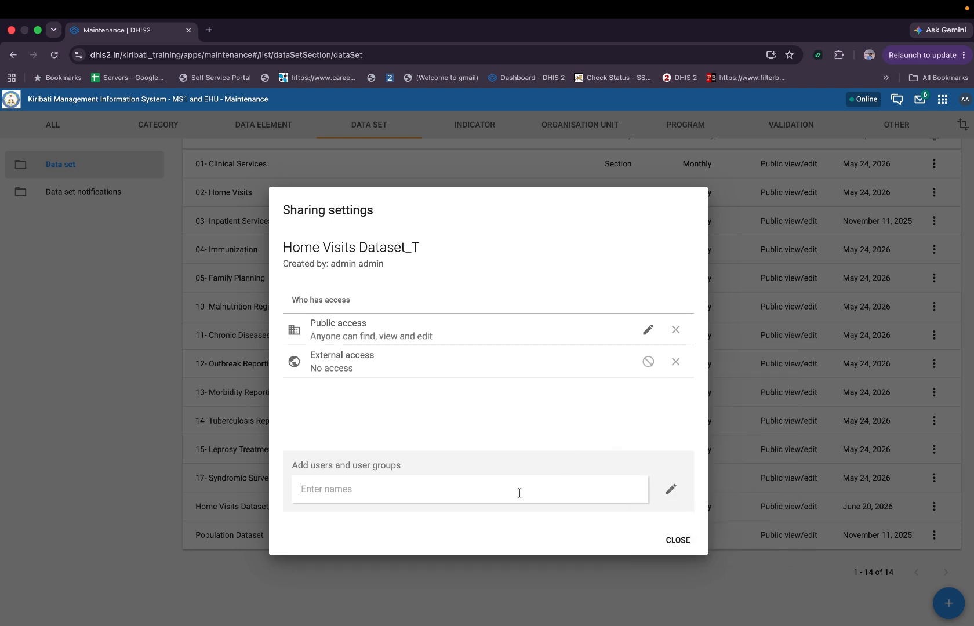
text(HIU)
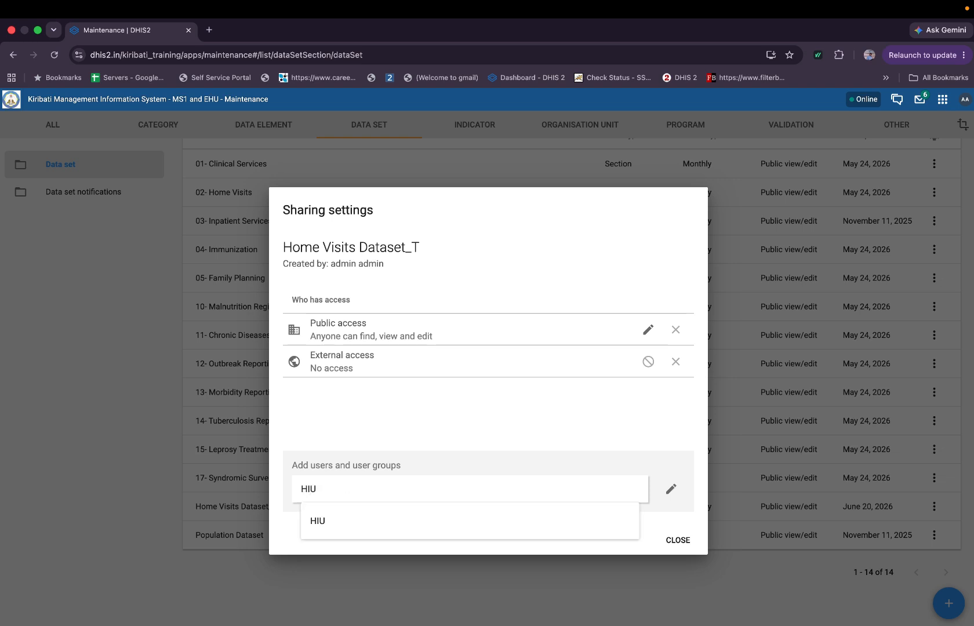
click(450, 524)
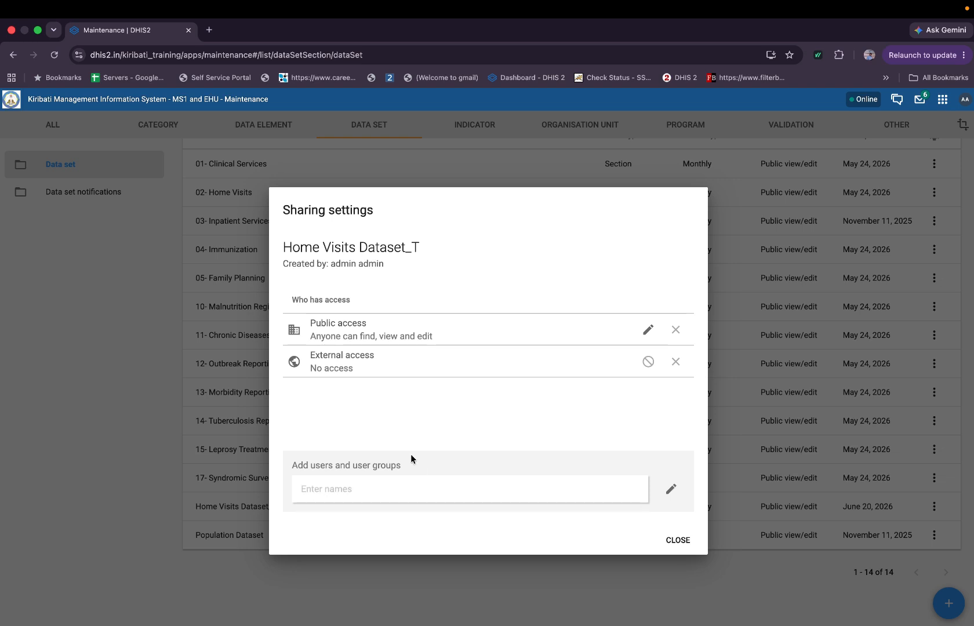
click(643, 385)
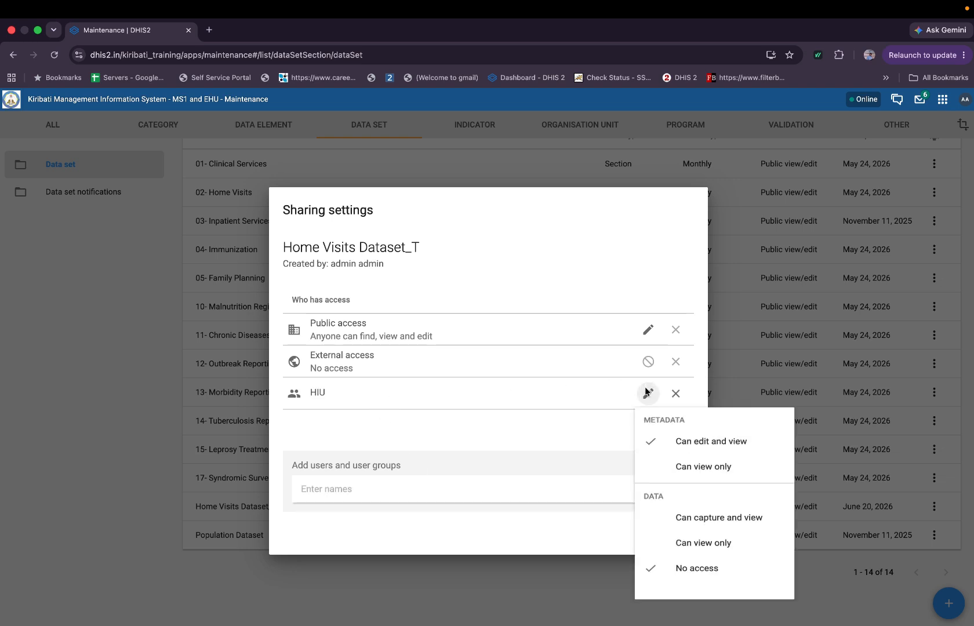
click(680, 526)
click(567, 431)
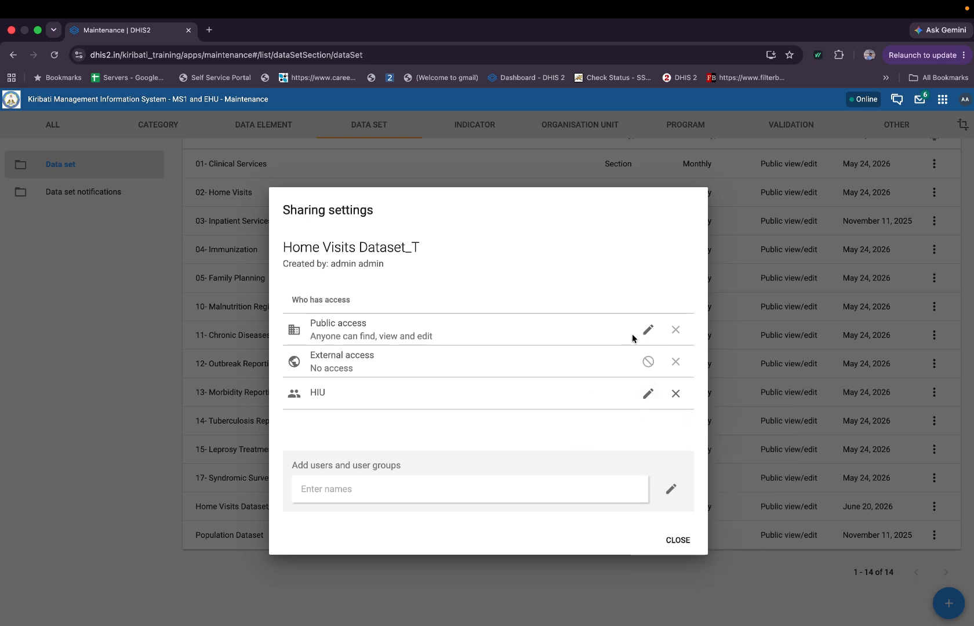
Switch the public data access to No access and back to Can capture and view, and remove the HIU user group from sharing.
click(647, 330)
click(682, 546)
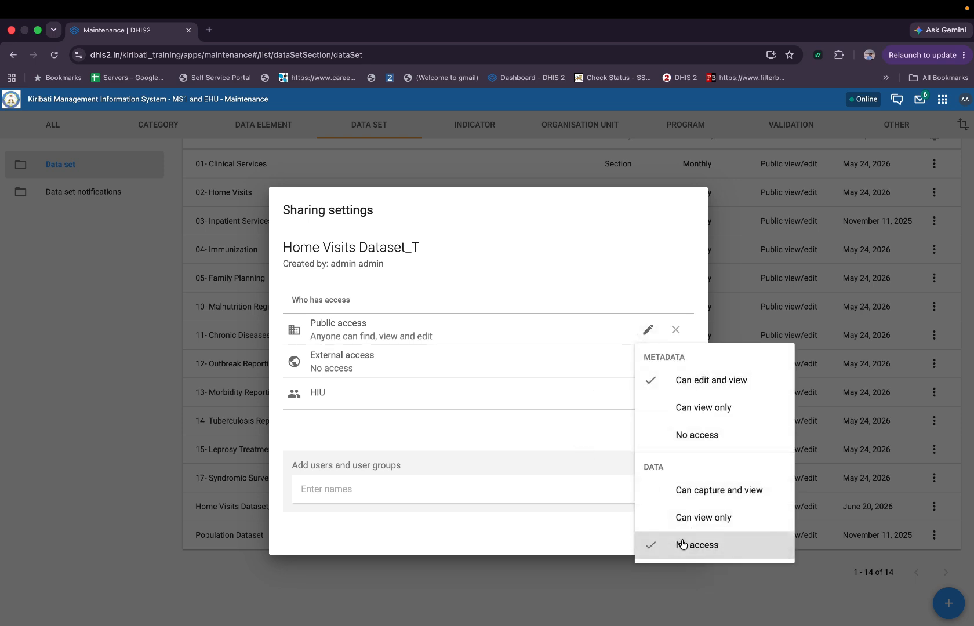
click(685, 492)
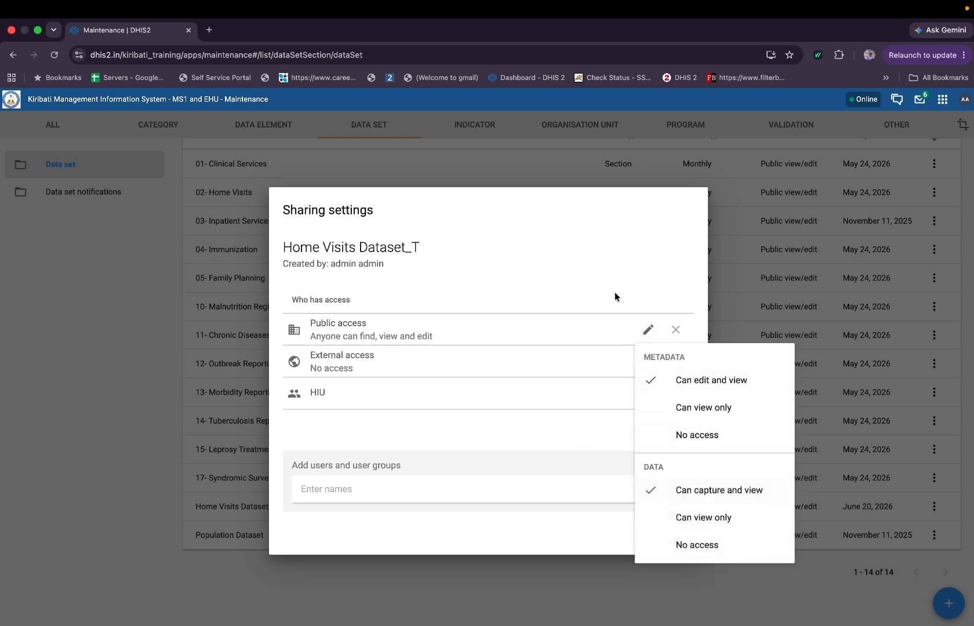
click(614, 292)
click(675, 396)
Check the public access options of Home Visits Dataset_T and close its sharing settings.
click(648, 330)
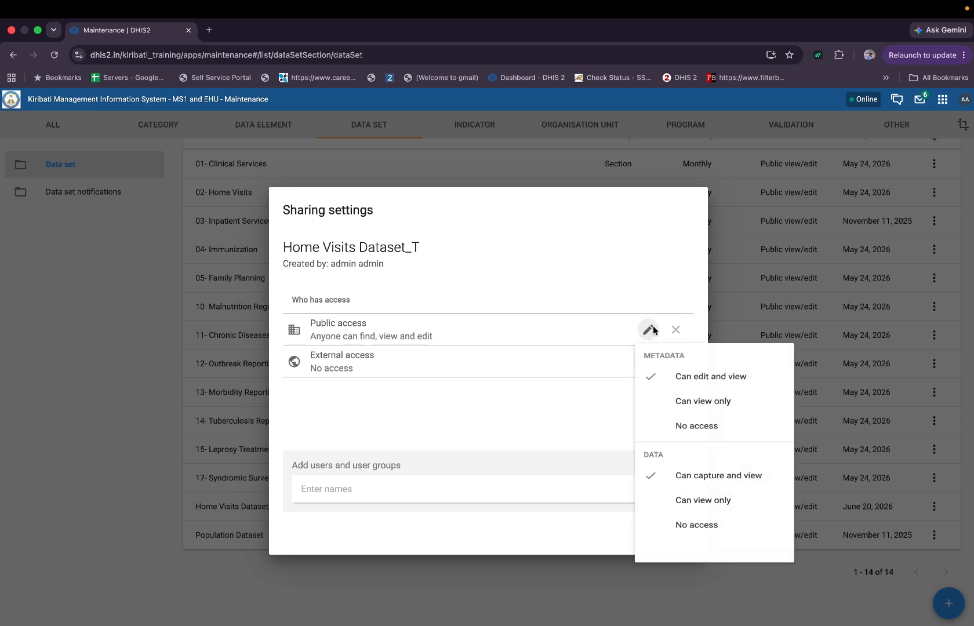
click(605, 404)
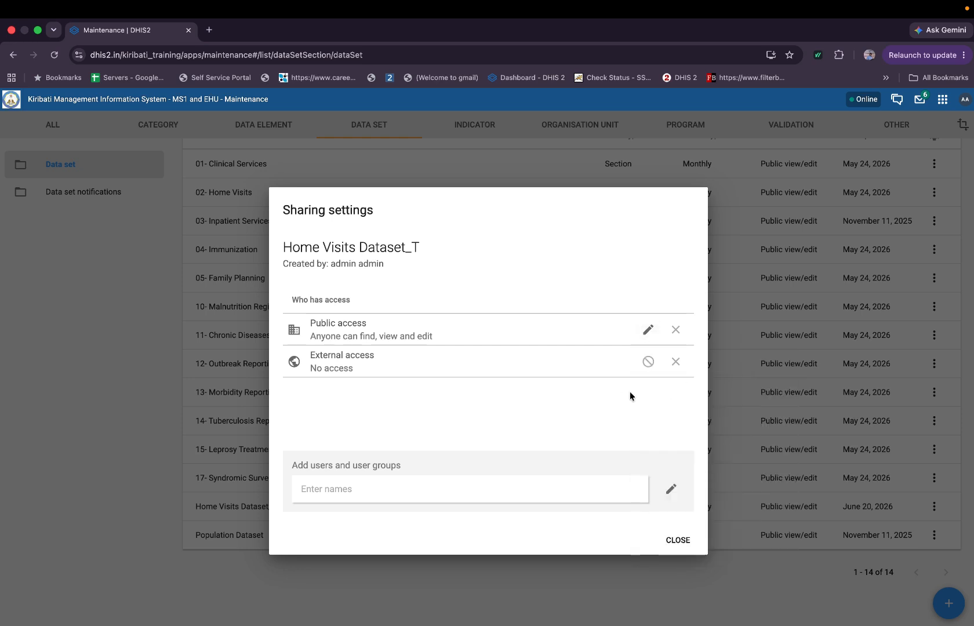
click(678, 541)
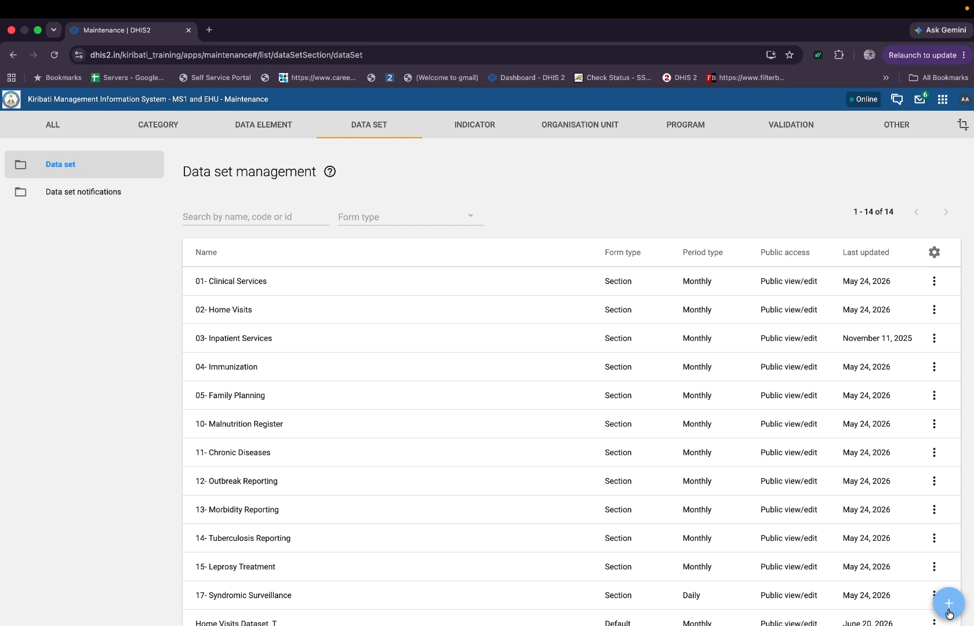
Start a new data set with Imm Dataset_T as both its name and short name.
click(950, 614)
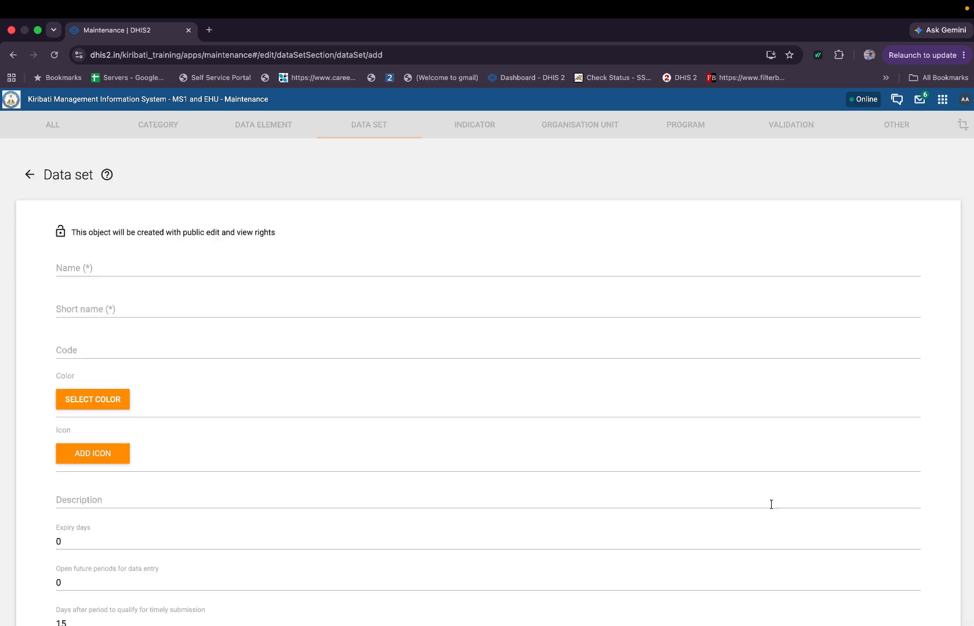
click(163, 273)
text(Im)
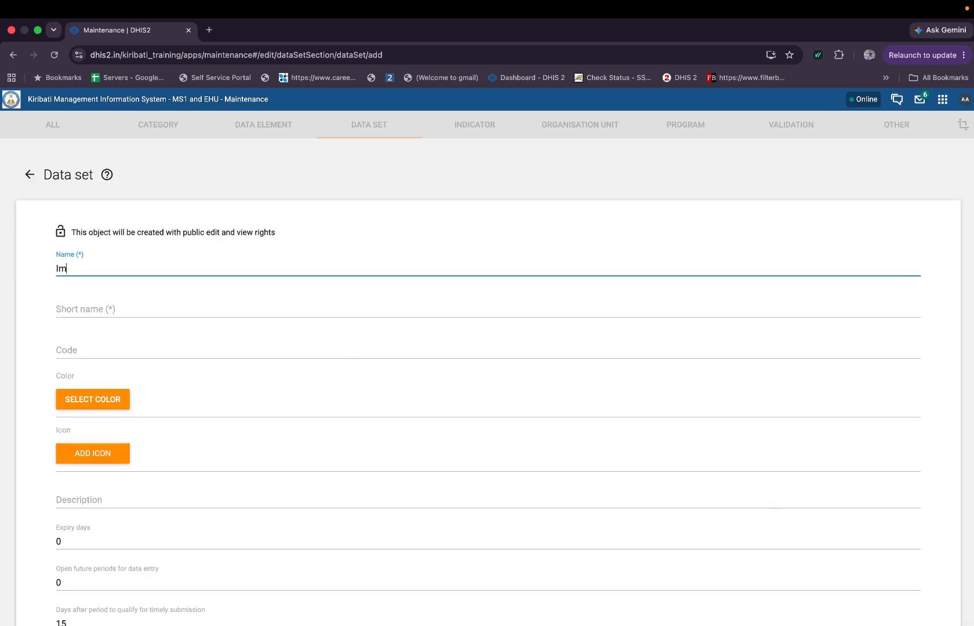
text(m Dataset_T)
key(super+a)
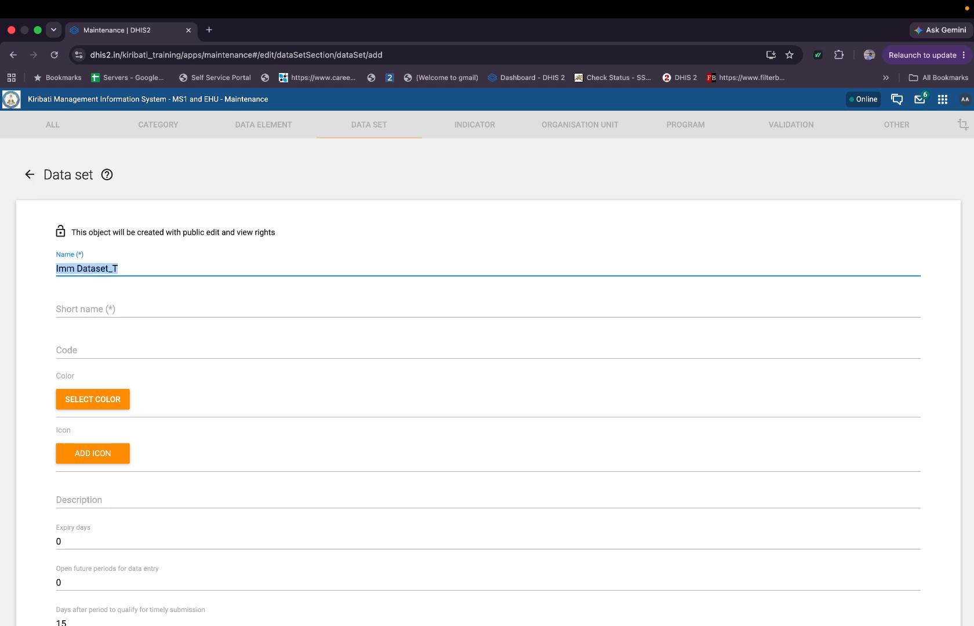
key(super+c)
key(Tab)
key(super+v)
Search the available data elements for BCG and assign BCG Doses_T to the data set.
scroll(219, 331, down, 5)
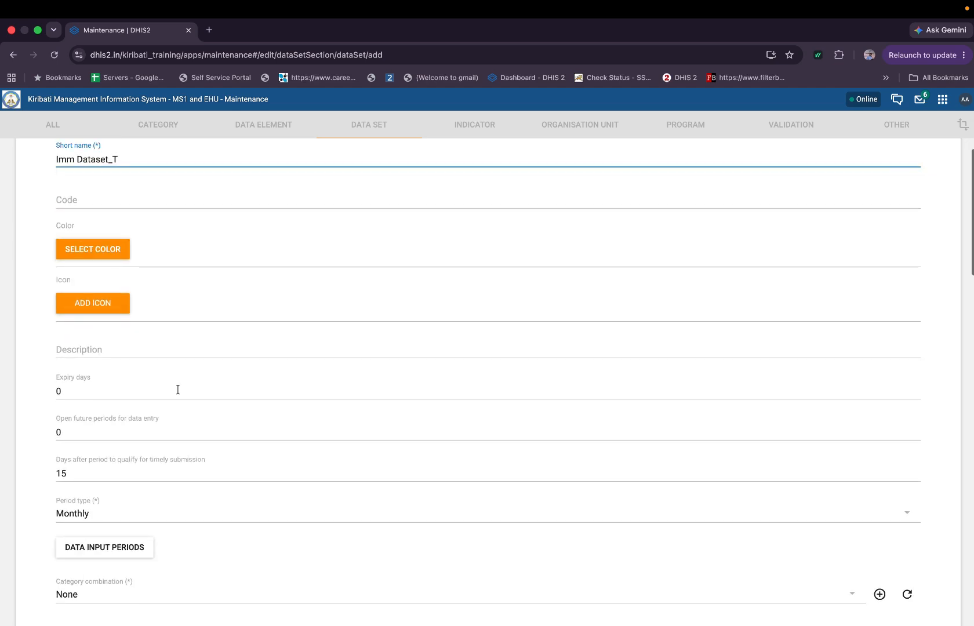
click(100, 393)
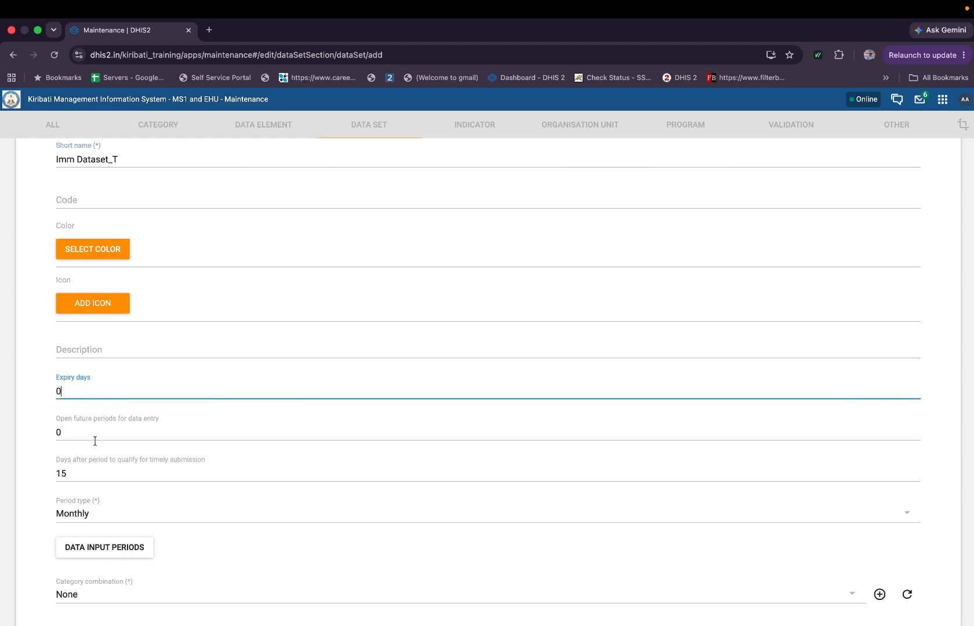
scroll(91, 504, down, 2)
scroll(91, 504, up, 5)
scroll(91, 505, down, 6)
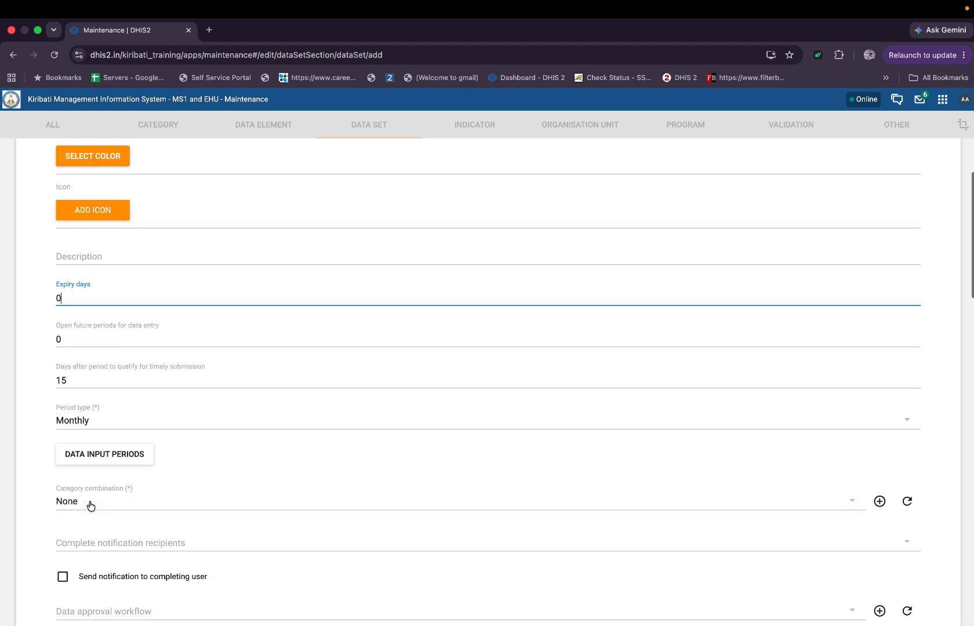
scroll(91, 504, down, 2)
scroll(185, 509, down, 20)
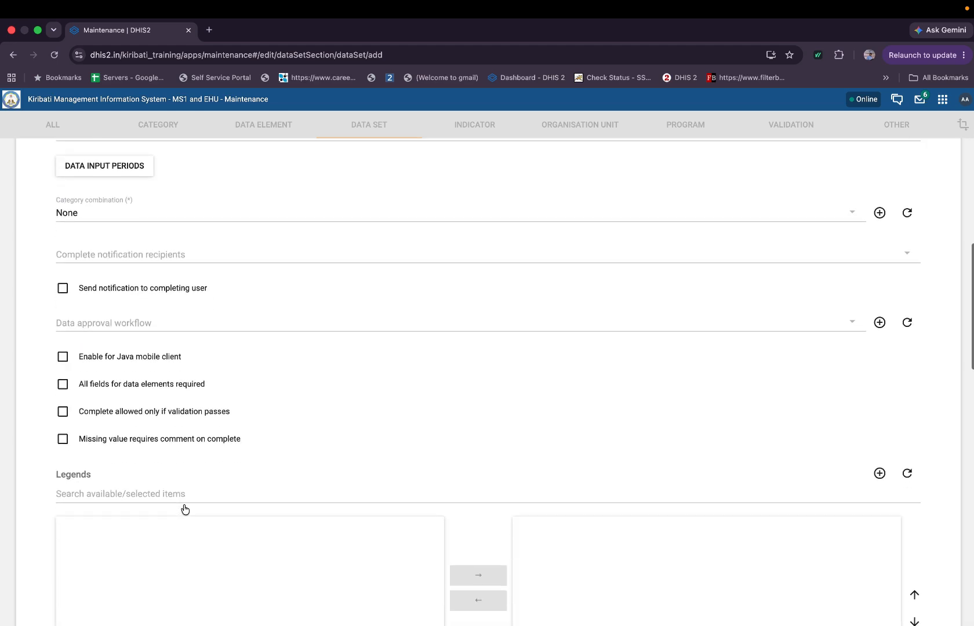
scroll(184, 509, up, 5)
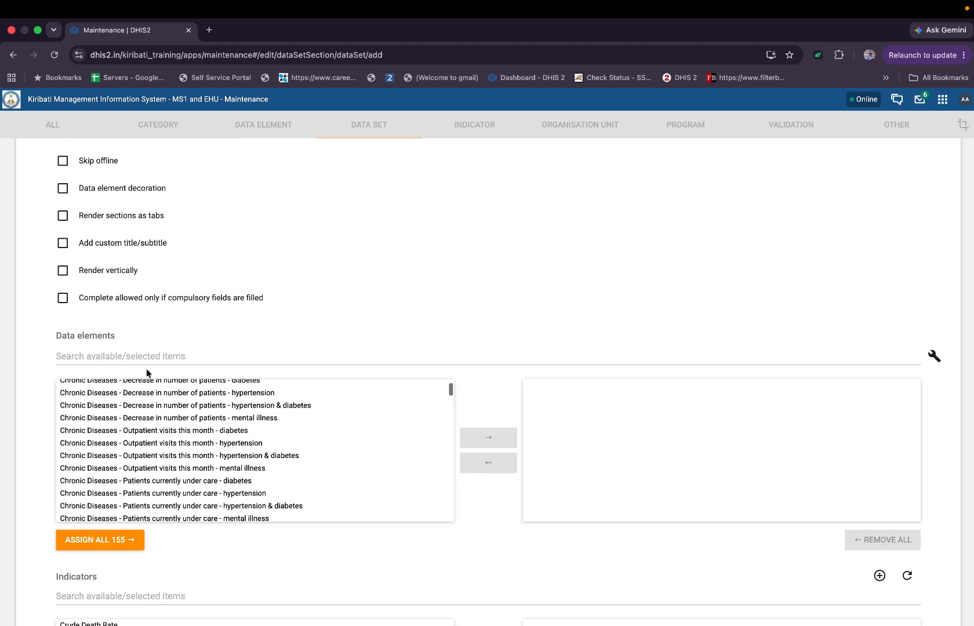
click(133, 352)
text(BCG)
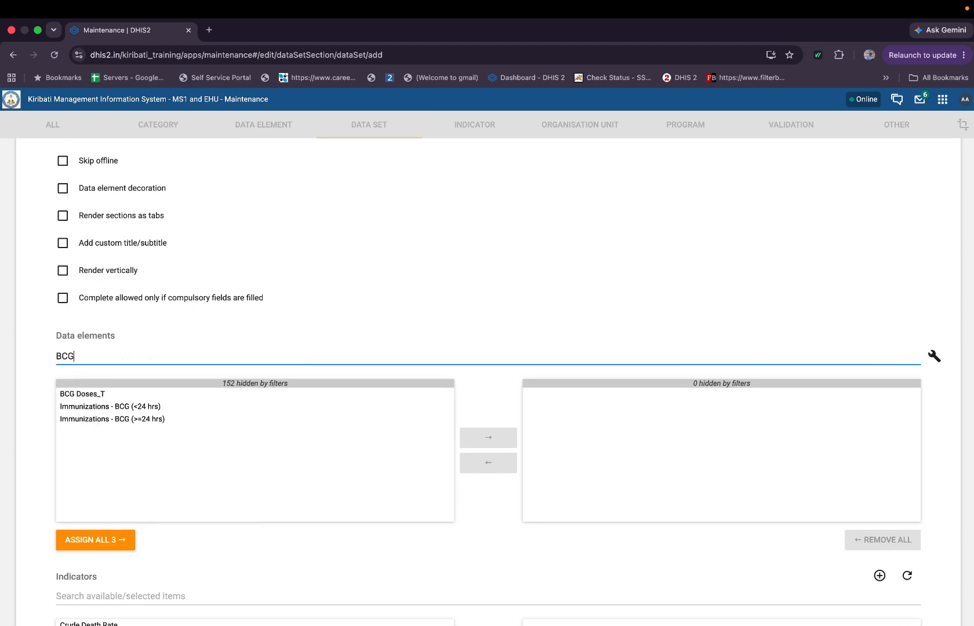
click(124, 394)
click(501, 440)
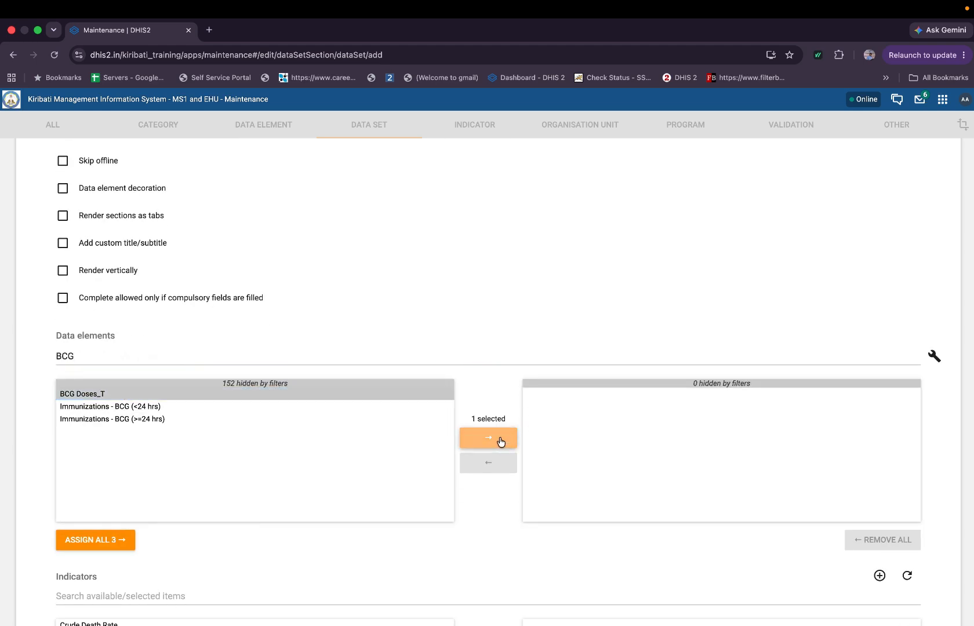
Search the available data elements for Hep and assign HepB Doses_T to the data set.
double_click(160, 354)
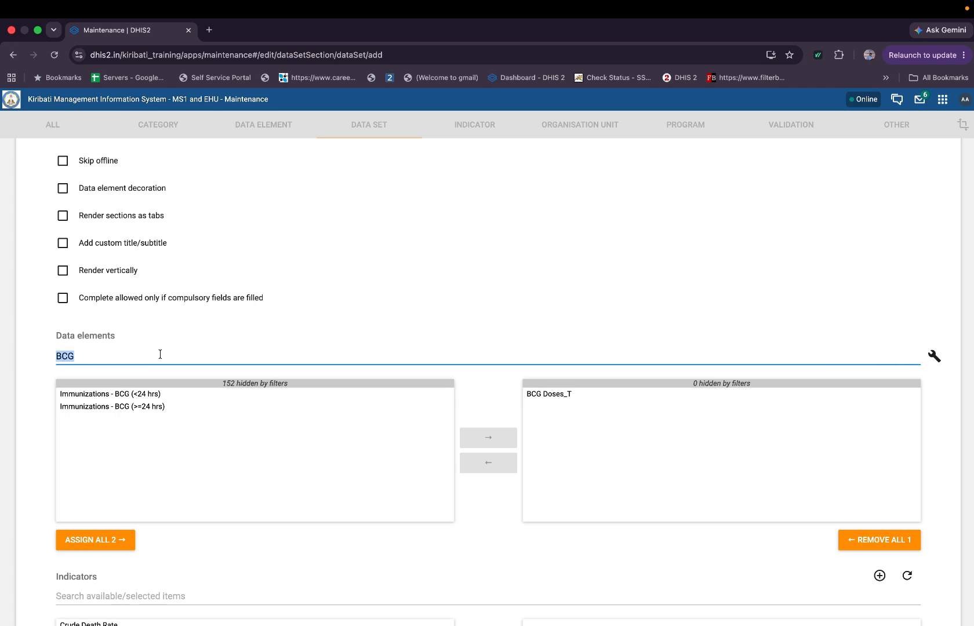
text(Hep)
click(128, 394)
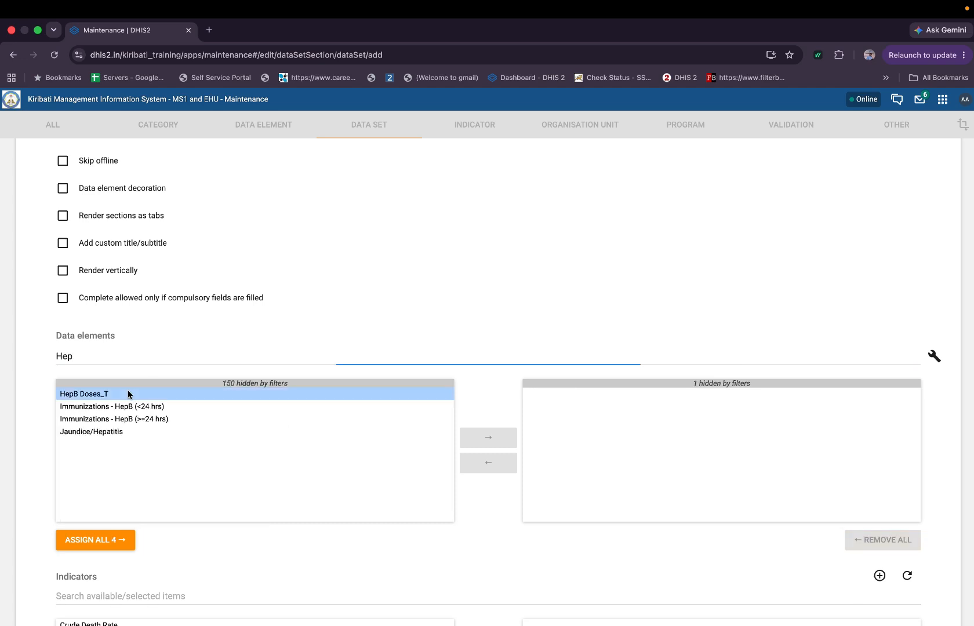
click(481, 436)
Select all Health Center and Village Clinic level organisation units within Kiribati for the data set.
scroll(468, 505, down, 10)
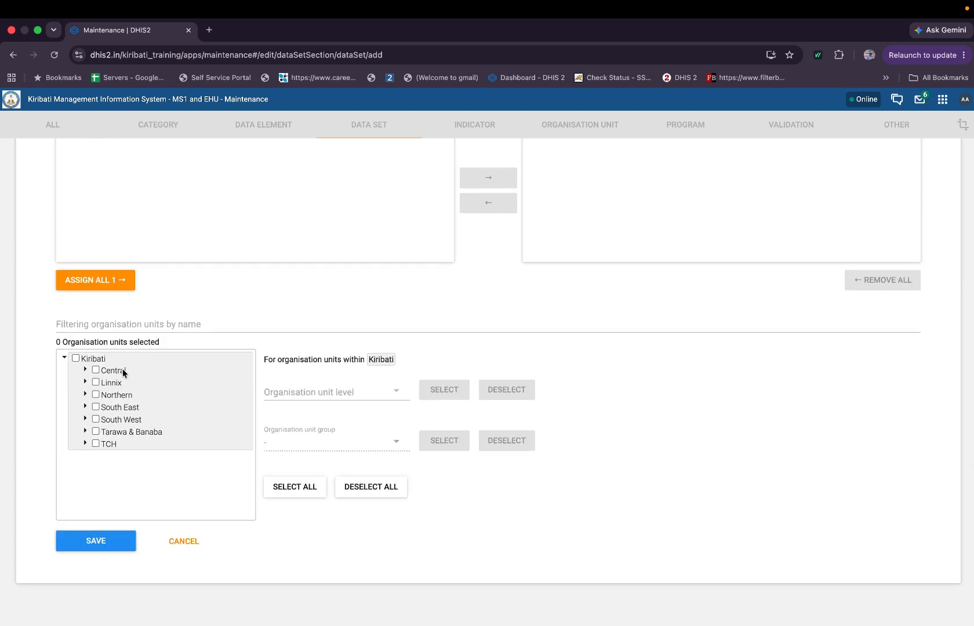
click(314, 391)
click(329, 444)
click(442, 390)
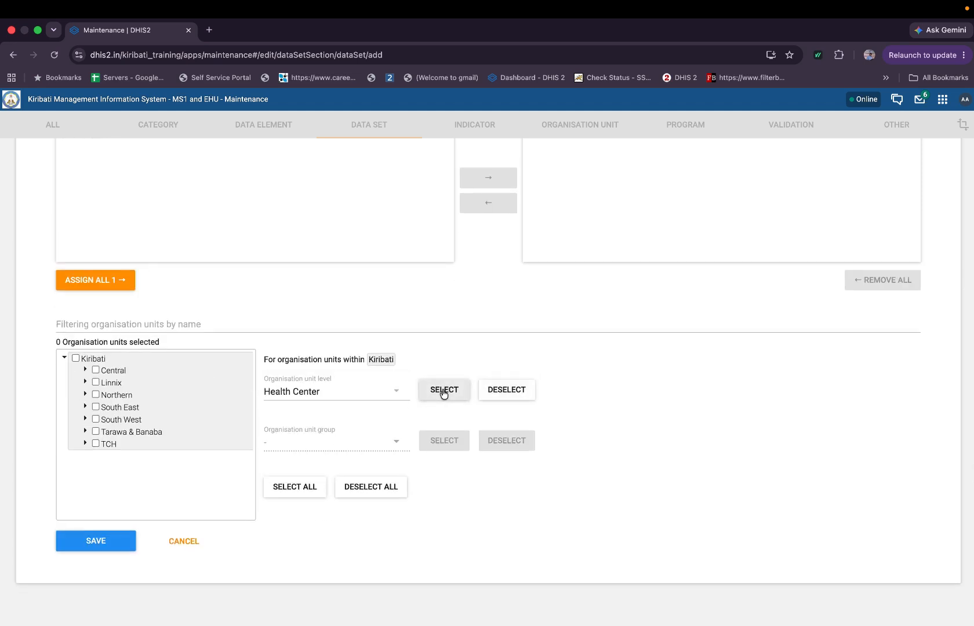
click(380, 391)
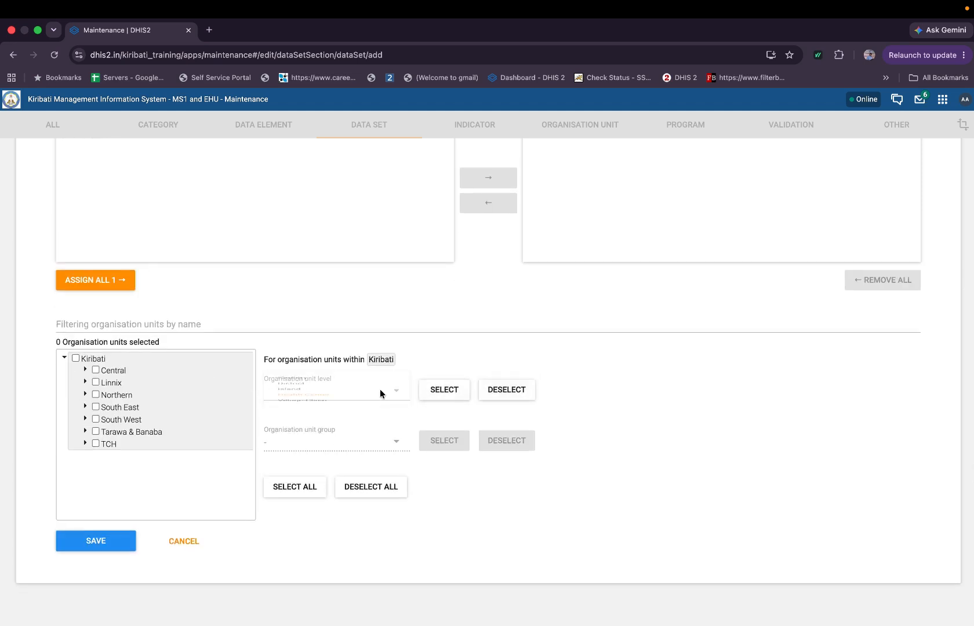
click(433, 393)
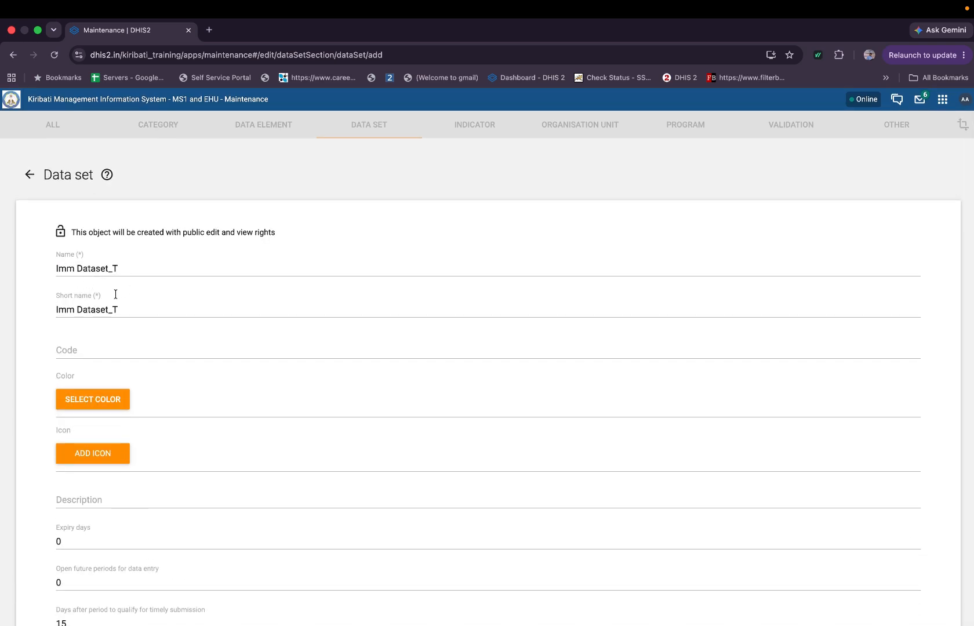
Review the completed form of Imm Dataset_T and save the data set.
scroll(191, 402, down, 5)
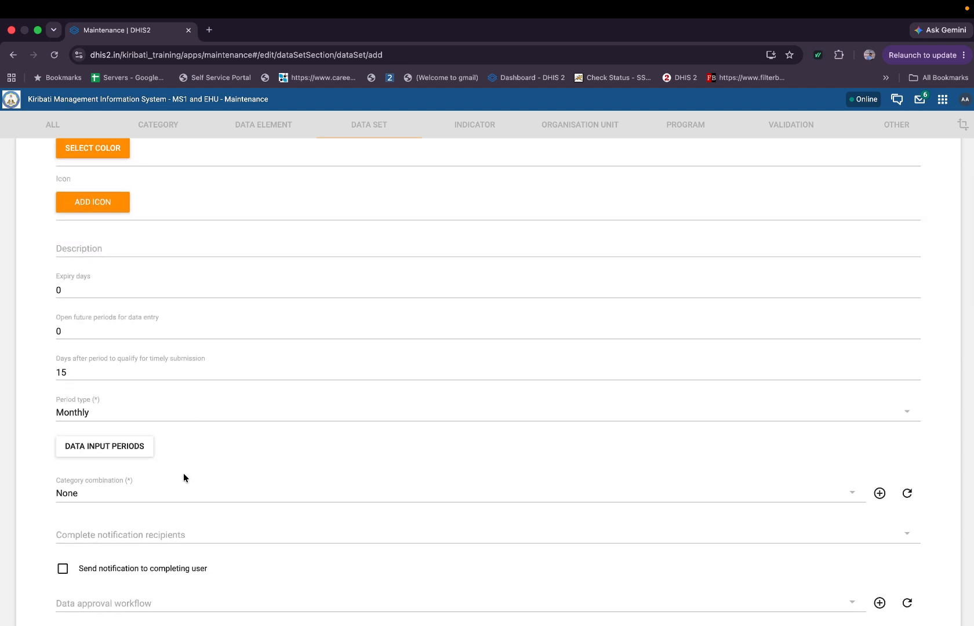
scroll(185, 478, down, 20)
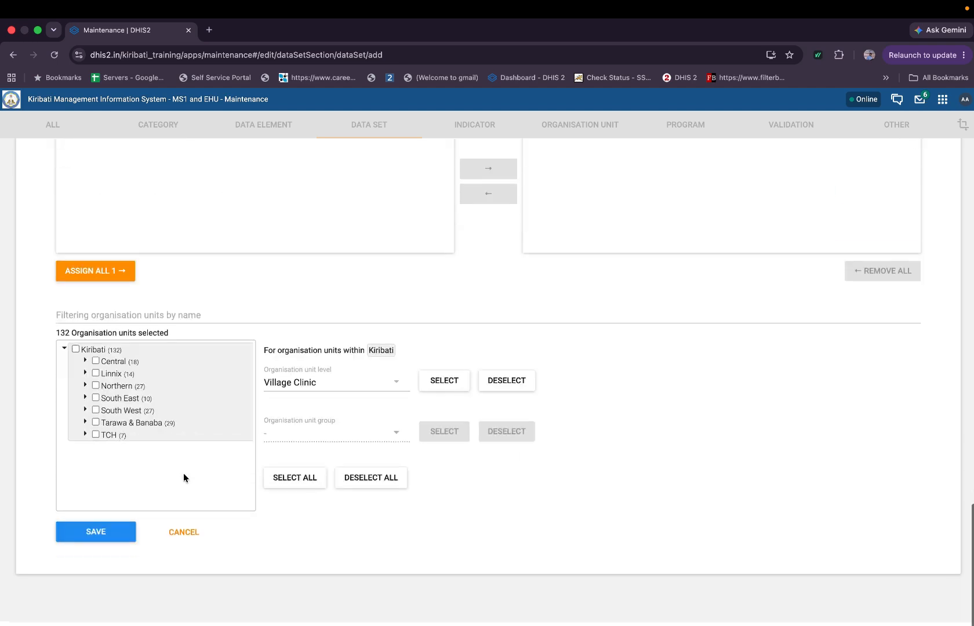
click(98, 534)
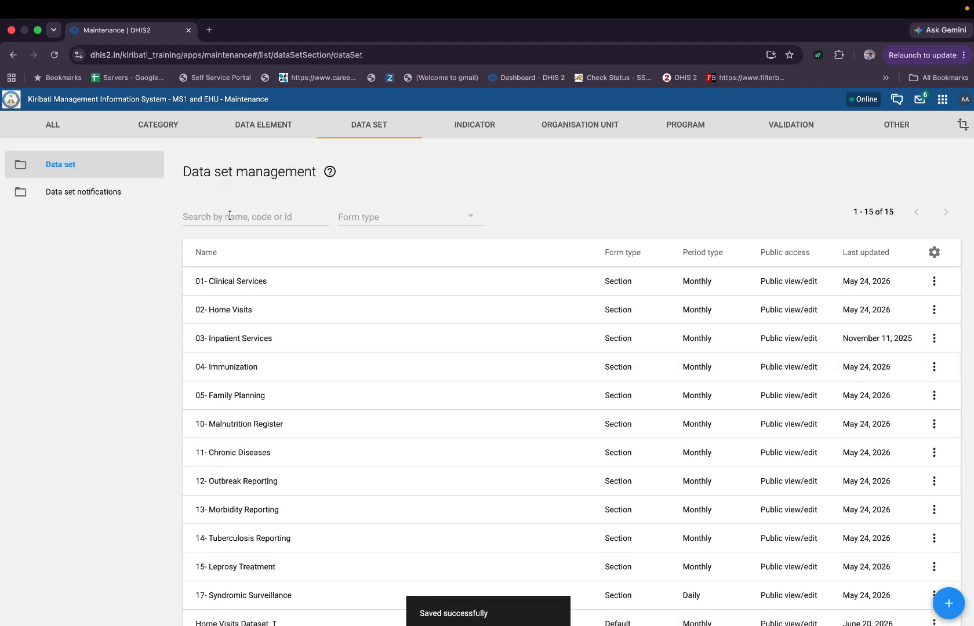
Find Imm Dataset_T by searching for Imm and set its public data access to Can capture and view in the sharing settings.
click(230, 216)
text(Imm)
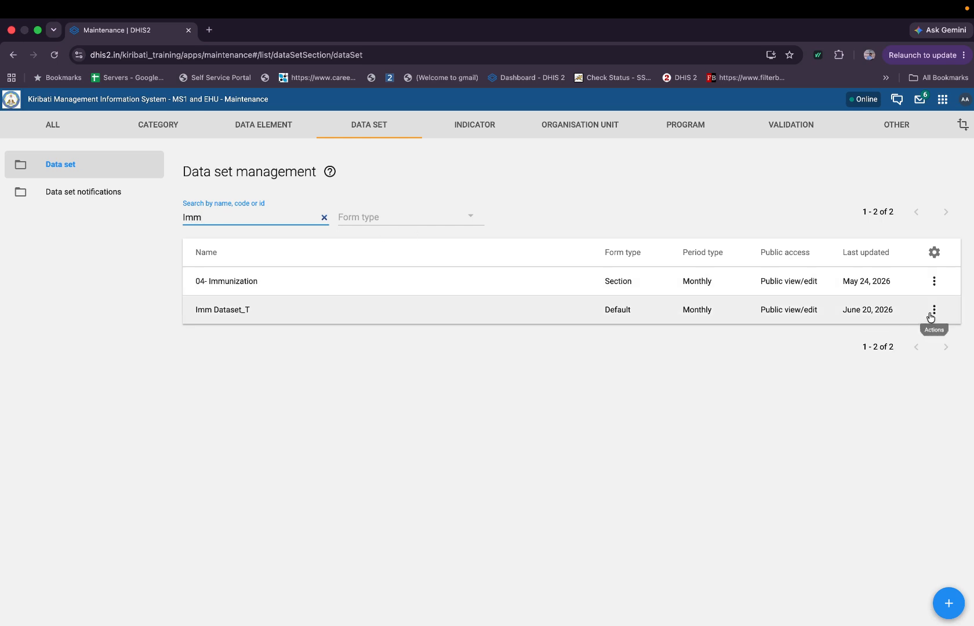
click(930, 317)
click(849, 348)
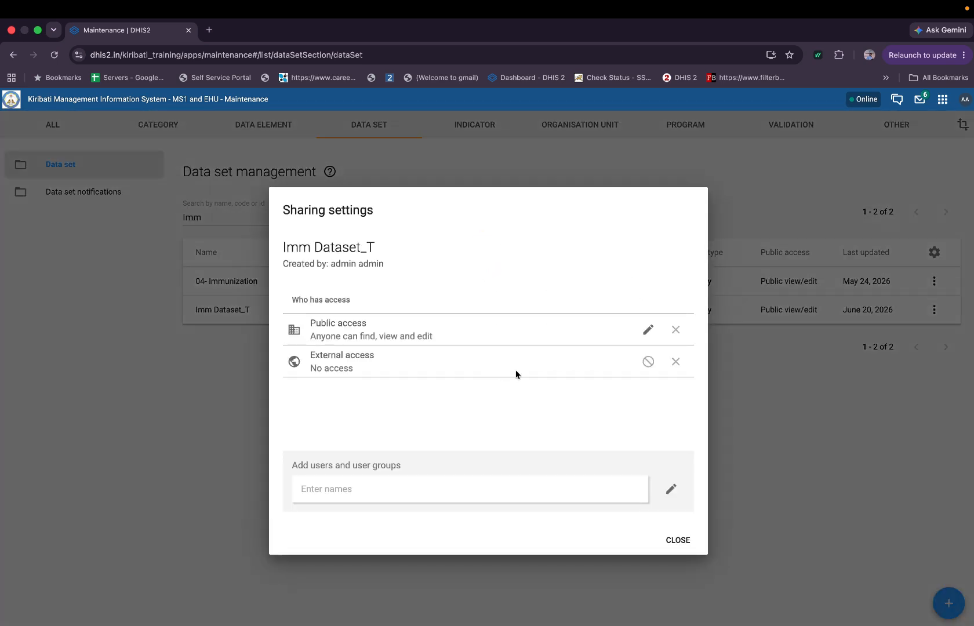
click(648, 329)
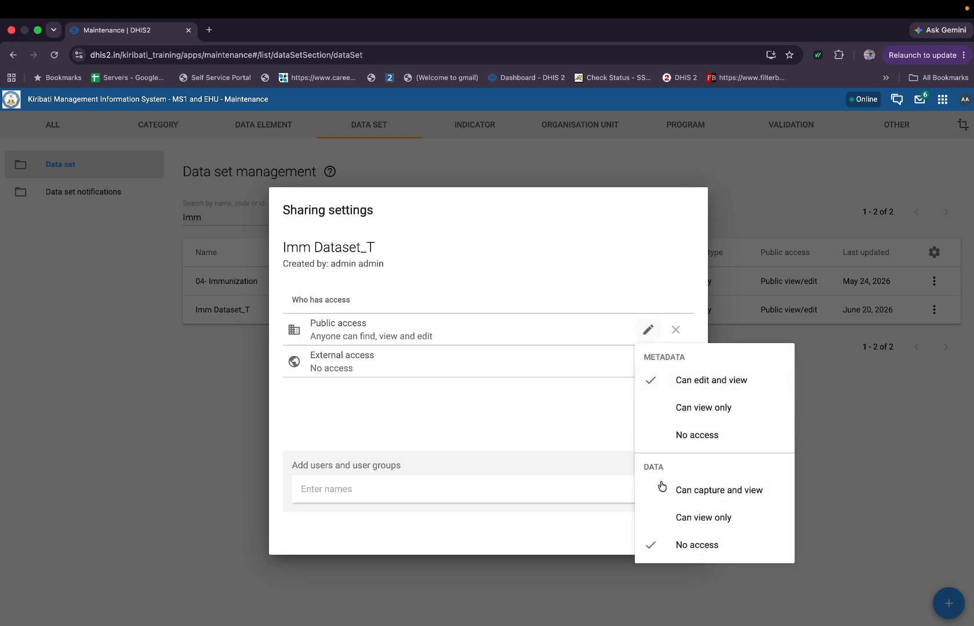
click(674, 500)
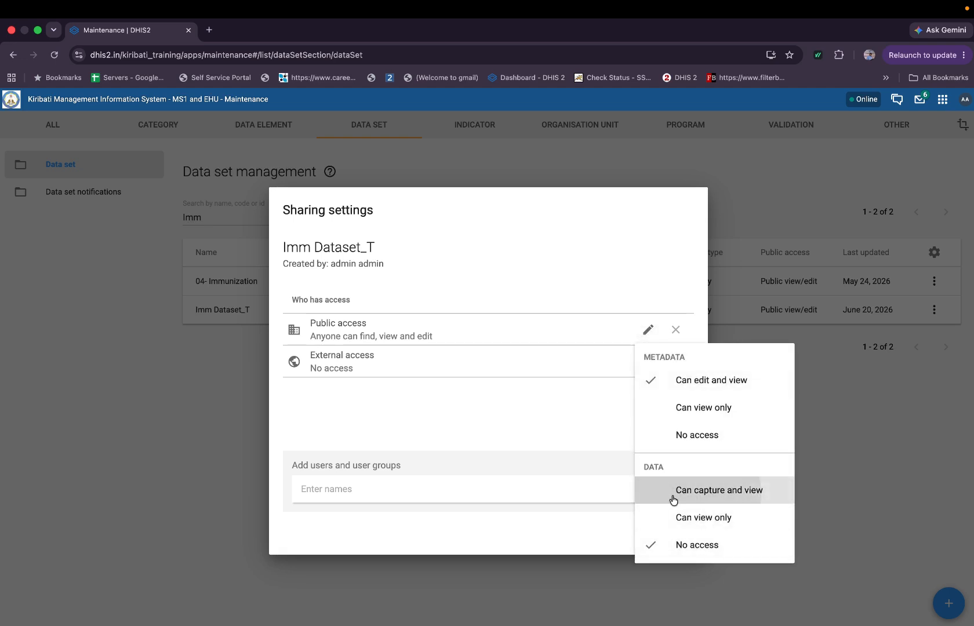
Close the sharing settings of Imm Dataset_T and switch to the Data Entry app by searching the apps for it.
click(564, 420)
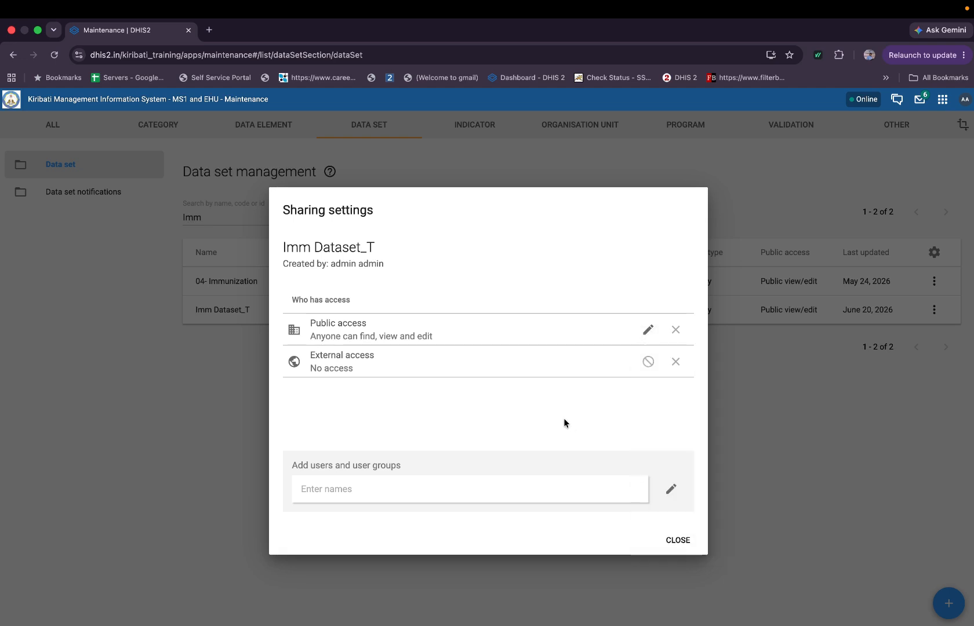
click(680, 540)
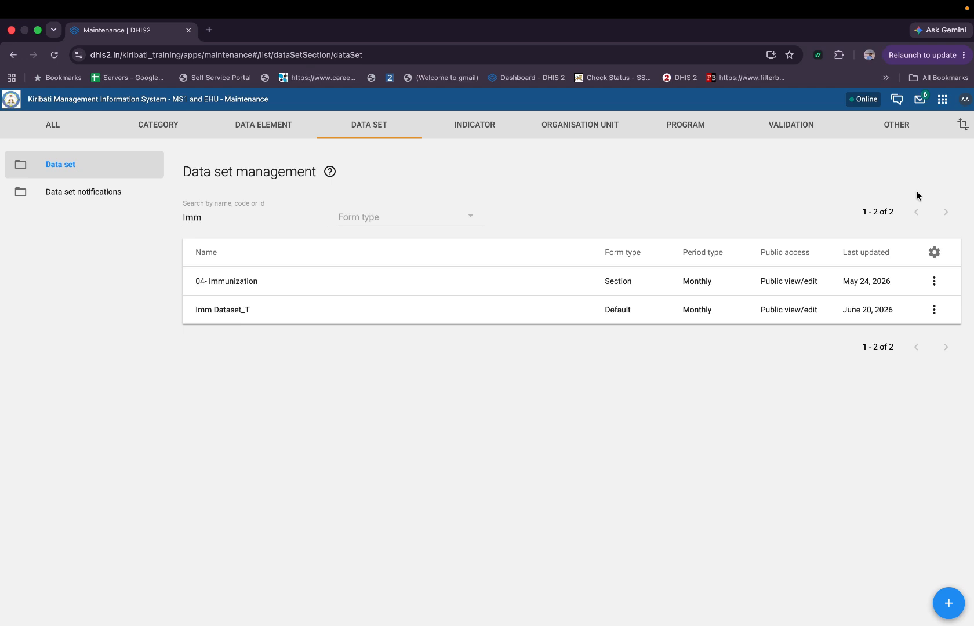
click(945, 100)
text(da)
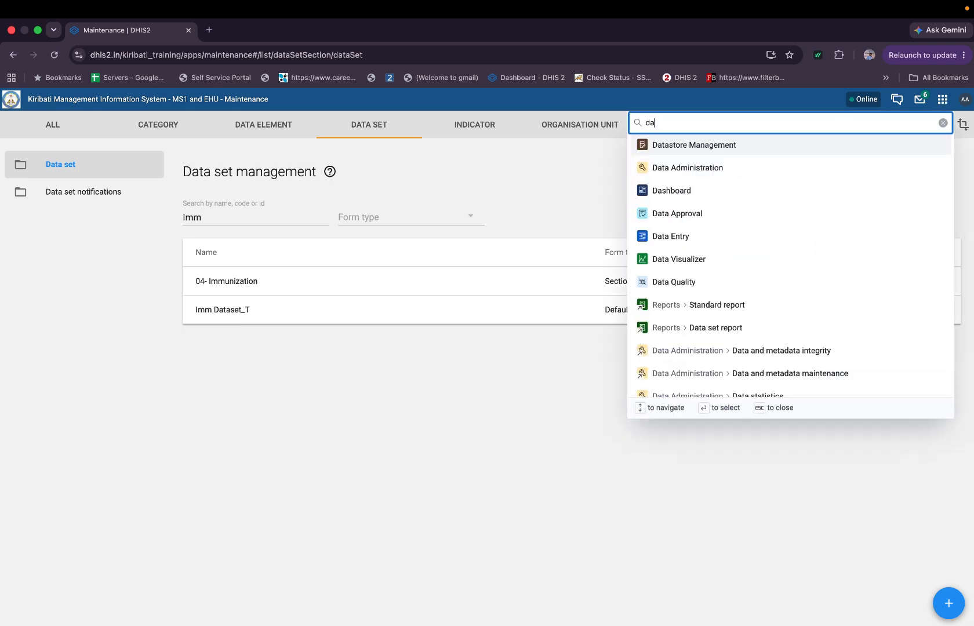
text(tae)
click(674, 146)
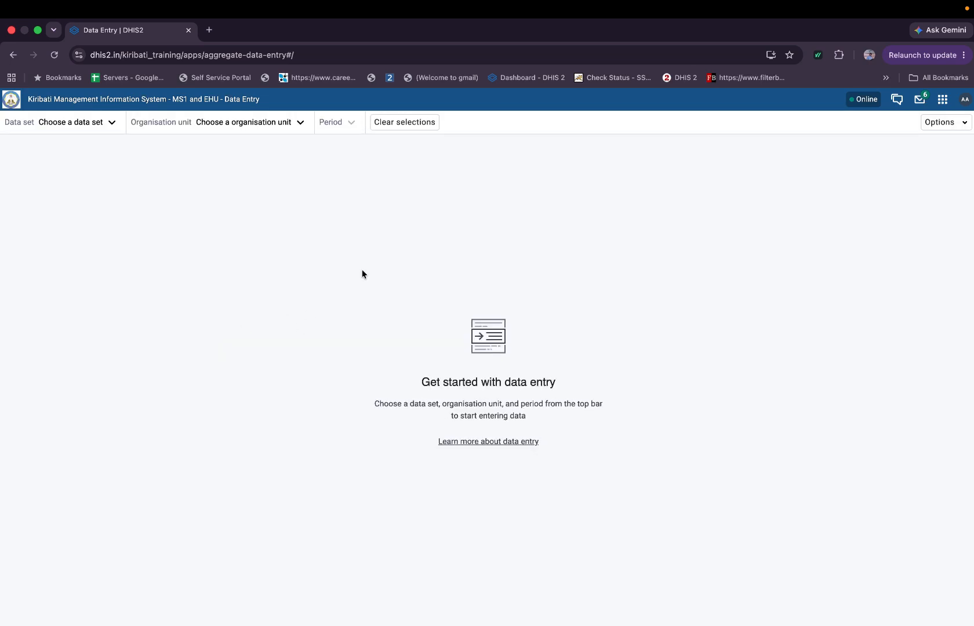
Choose Home Visits Dataset_T for data entry with the organisation unit Abatiku, under Kiribati, Central, Abemama, Kariatebike.
click(94, 122)
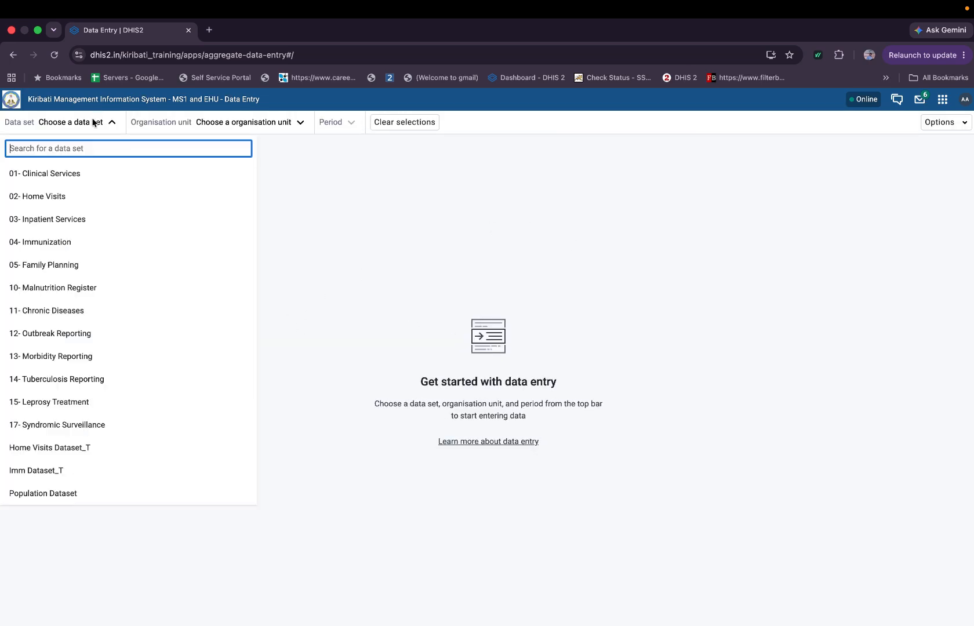
click(81, 452)
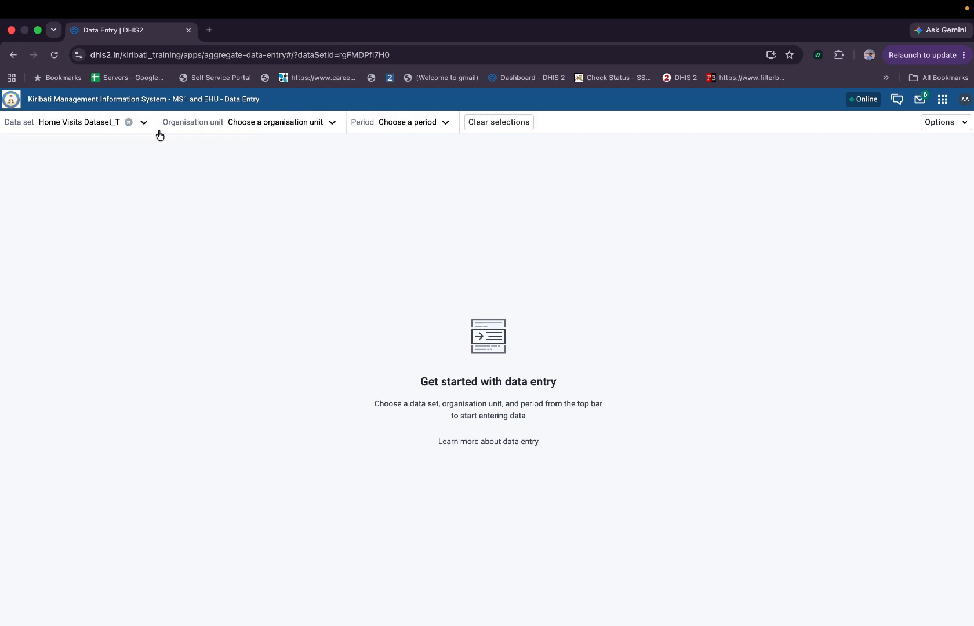
click(296, 124)
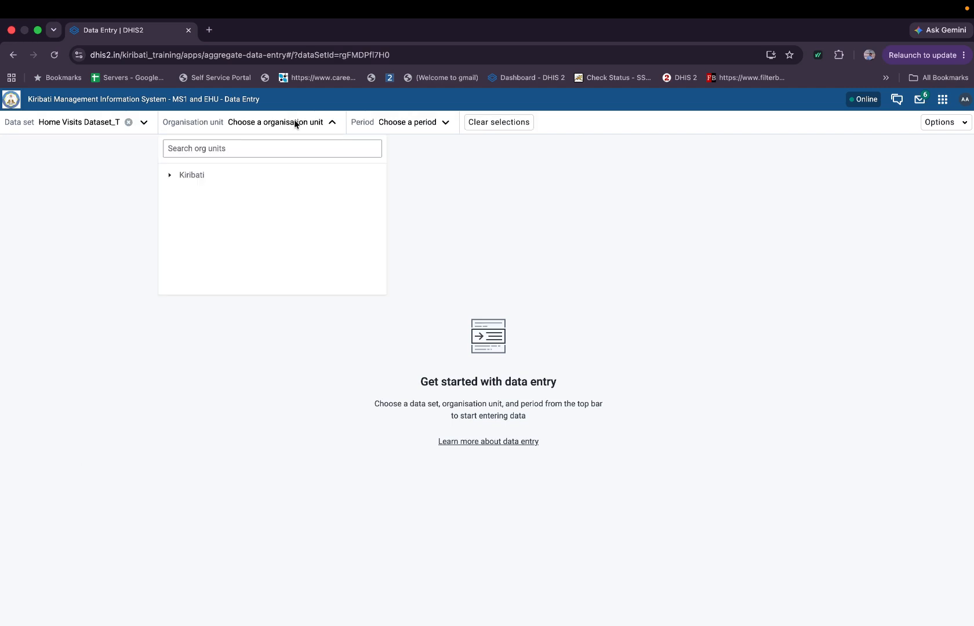
click(170, 176)
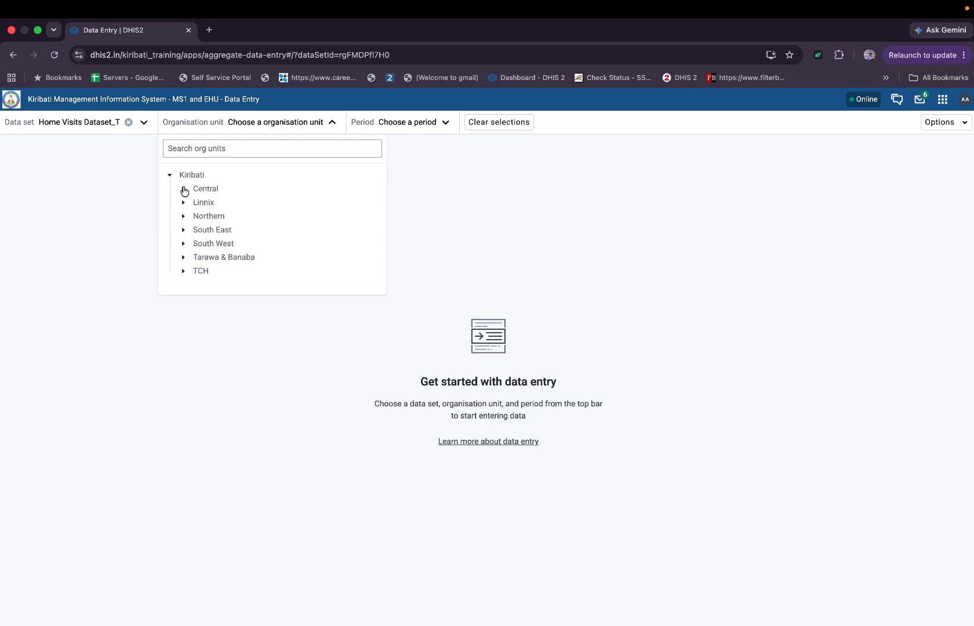
click(183, 188)
click(196, 204)
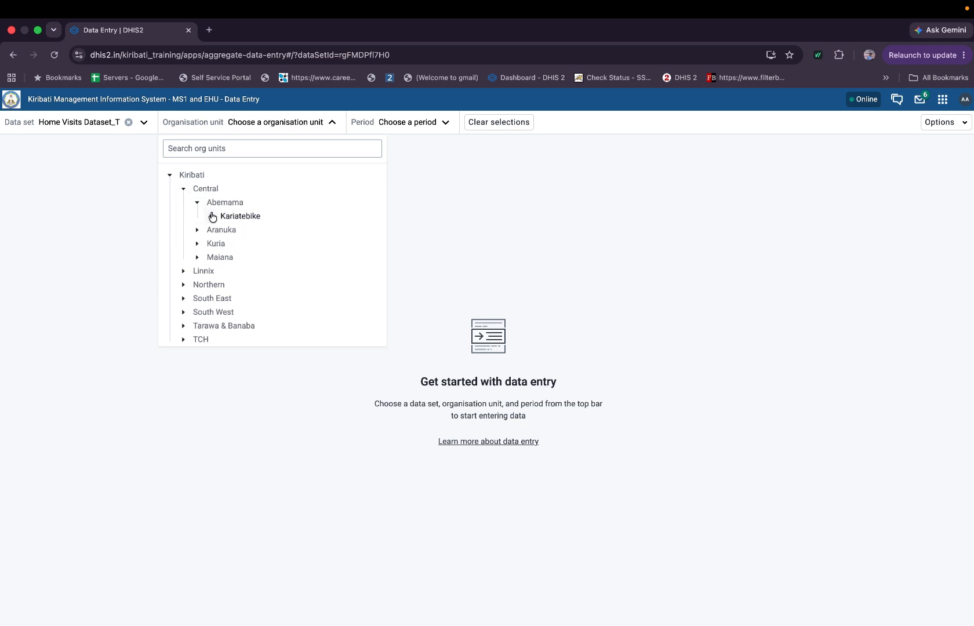
click(211, 217)
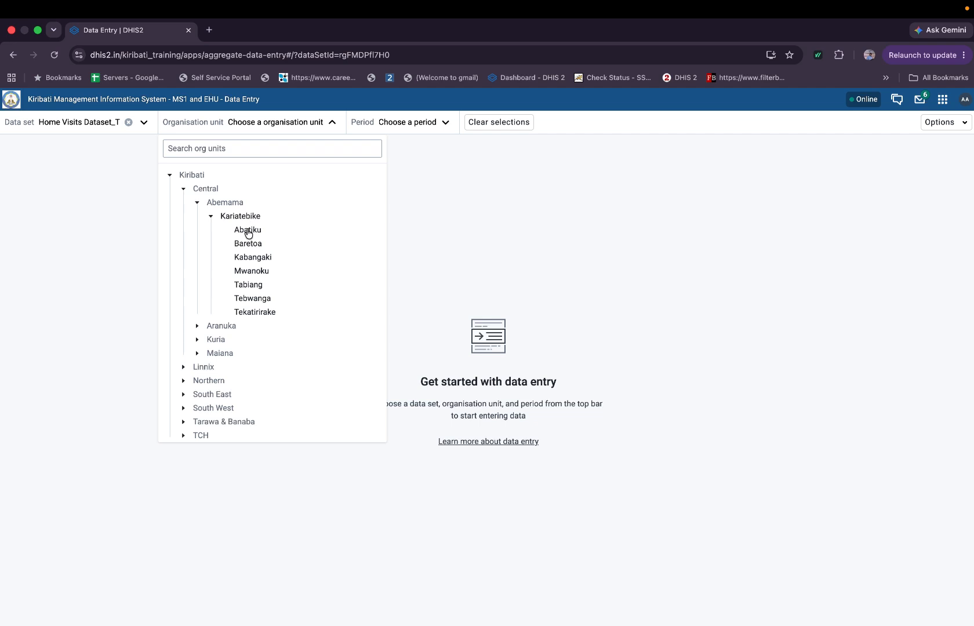
click(247, 230)
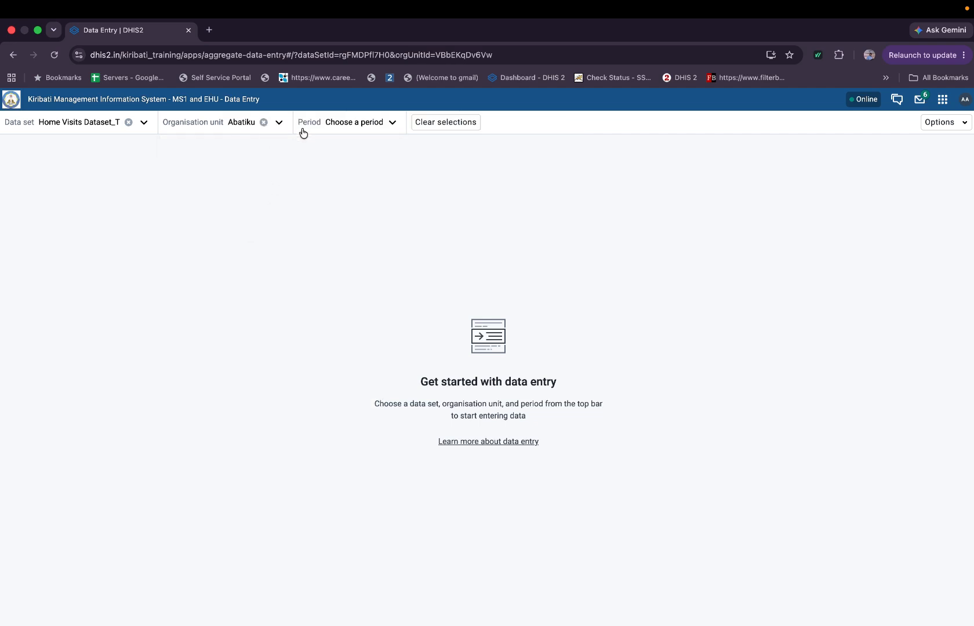
Choose the period 2026 April and enter 5 for both Mental cases treated_T and Sick patients treated_T.
click(373, 131)
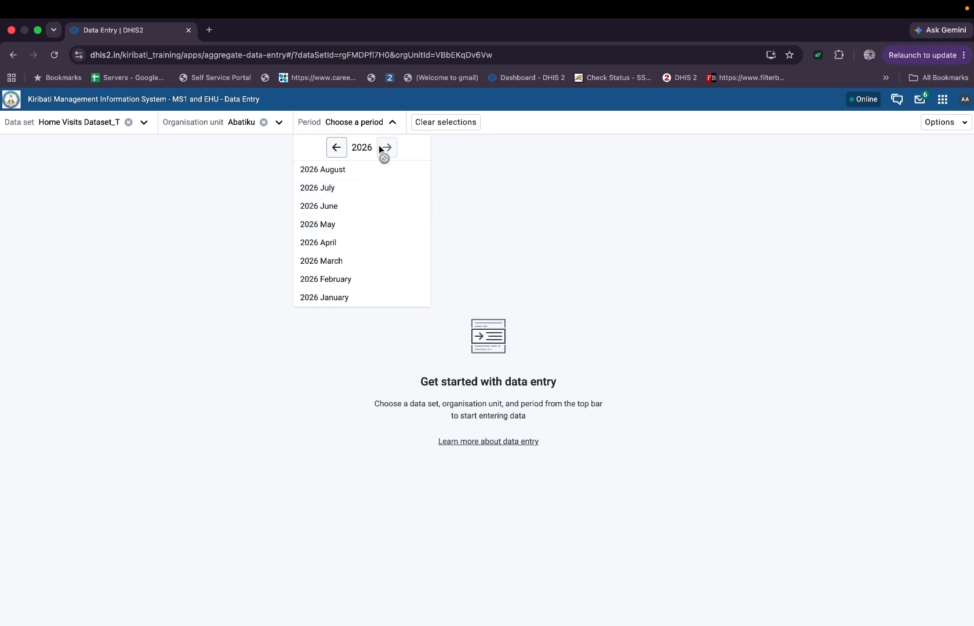
click(354, 243)
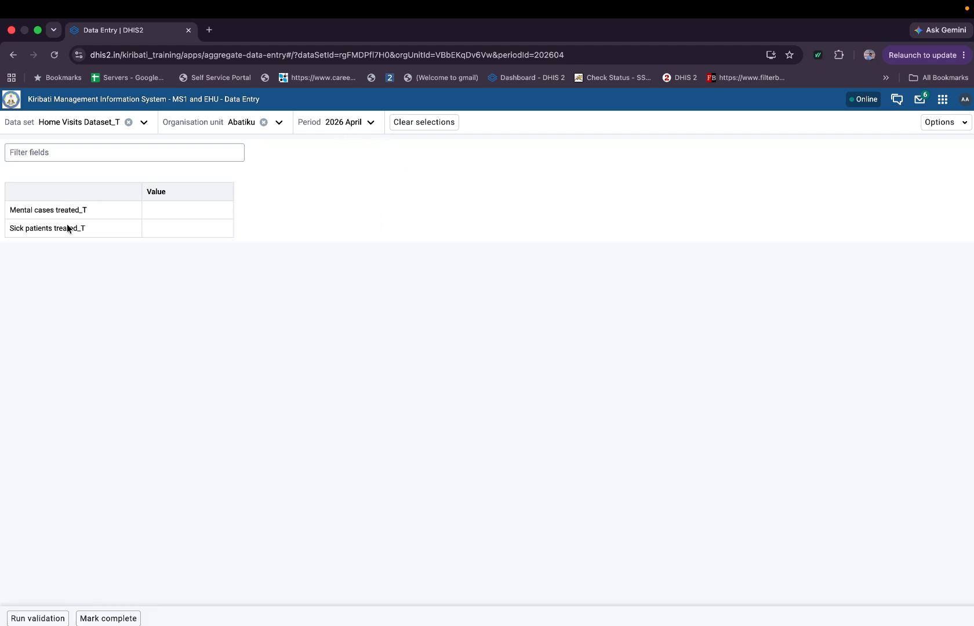
click(185, 212)
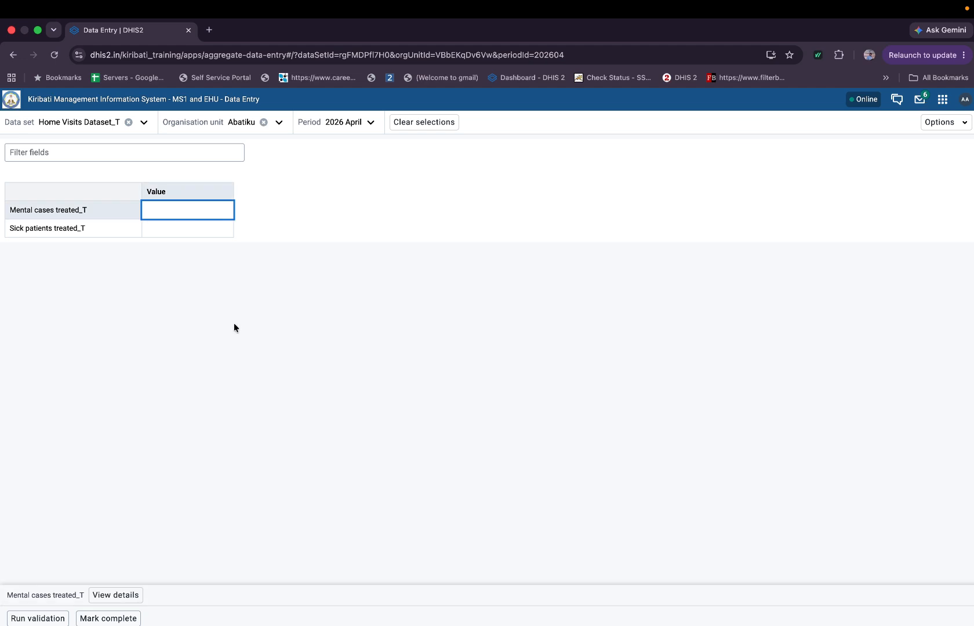
text(5)
key(Tab)
text(5)
key(Tab)
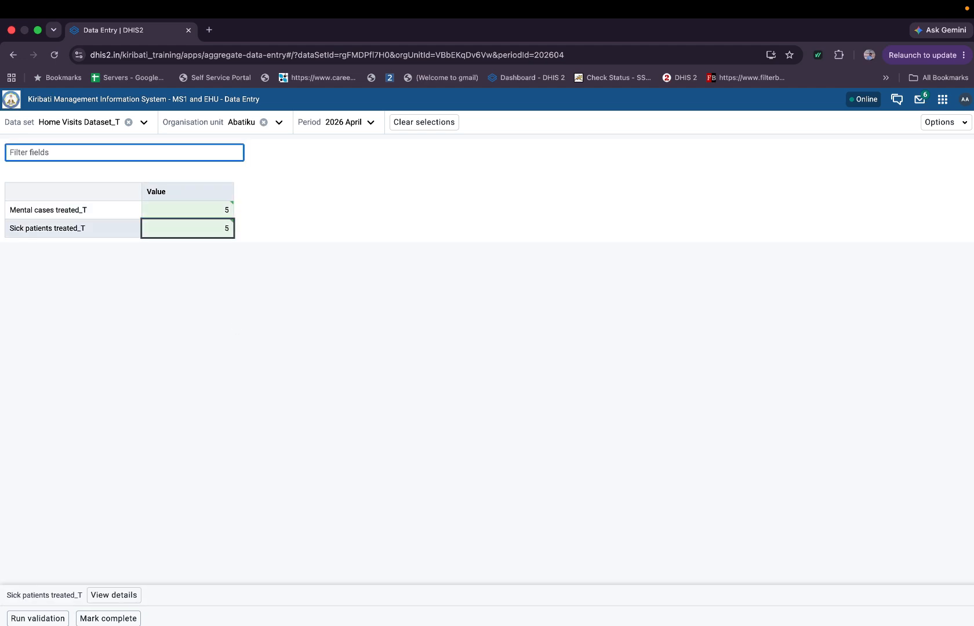
click(279, 397)
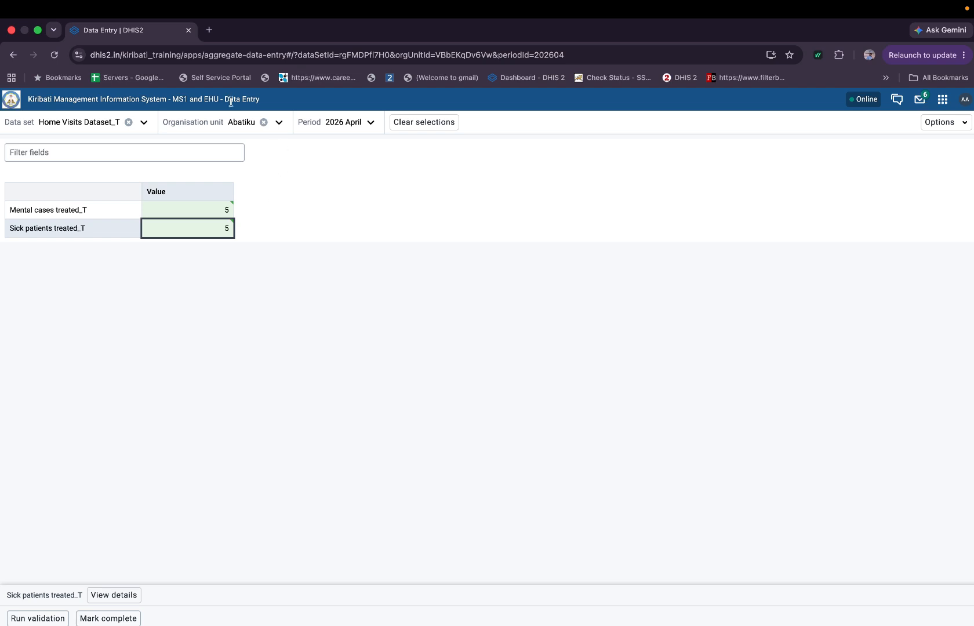
Switch the data entry form to Imm Dataset_T and check the Male_T and Female_T cells of BCG Doses_T and HepB Doses_T.
click(144, 122)
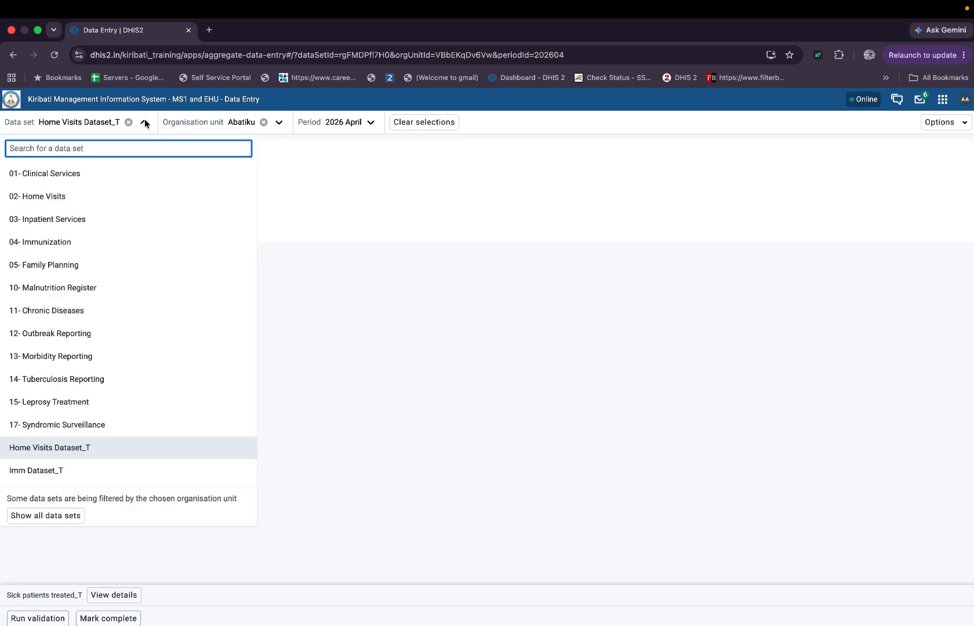
click(359, 156)
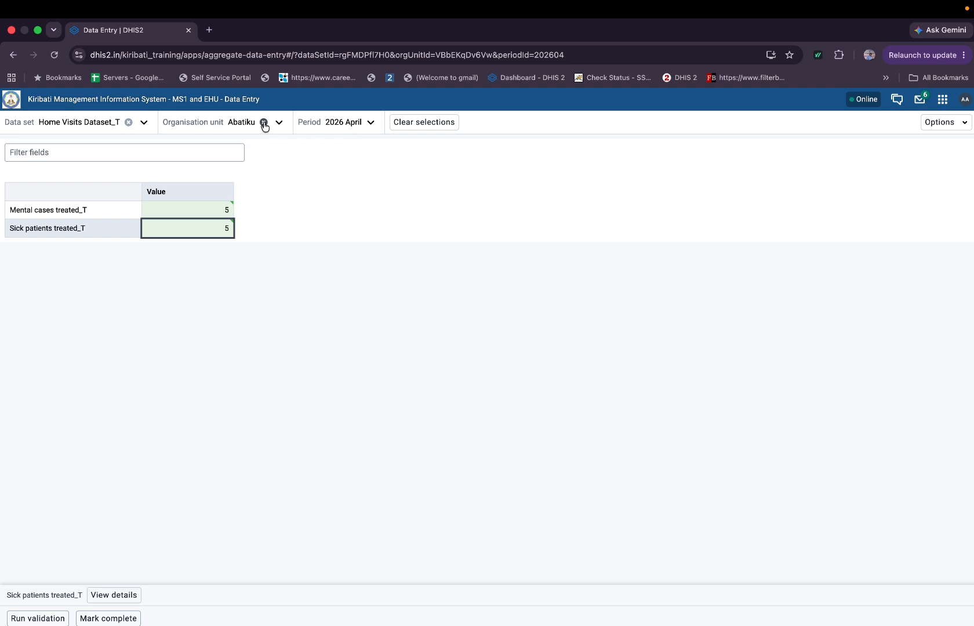
click(145, 122)
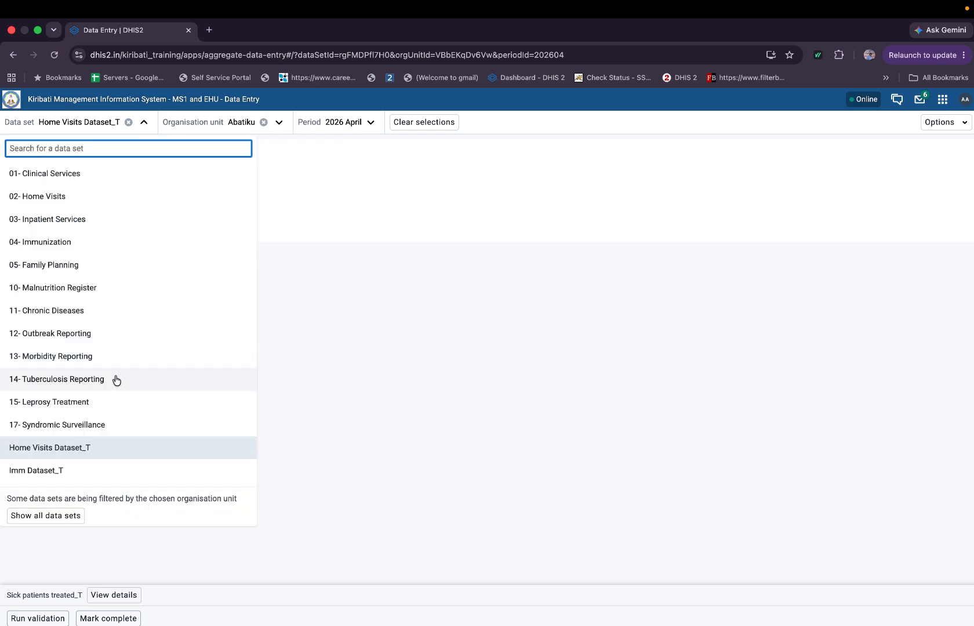
click(63, 473)
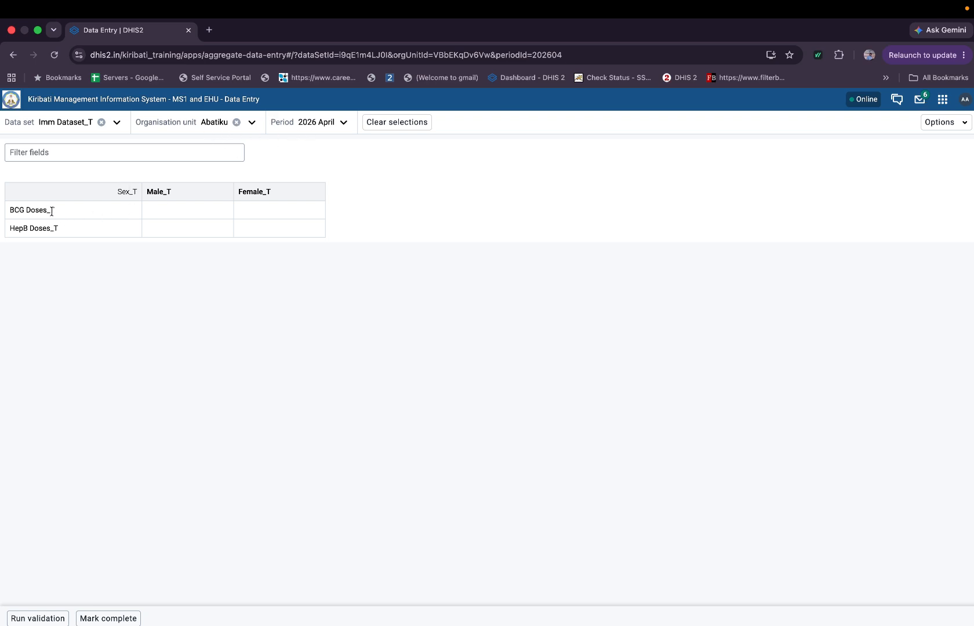
click(192, 210)
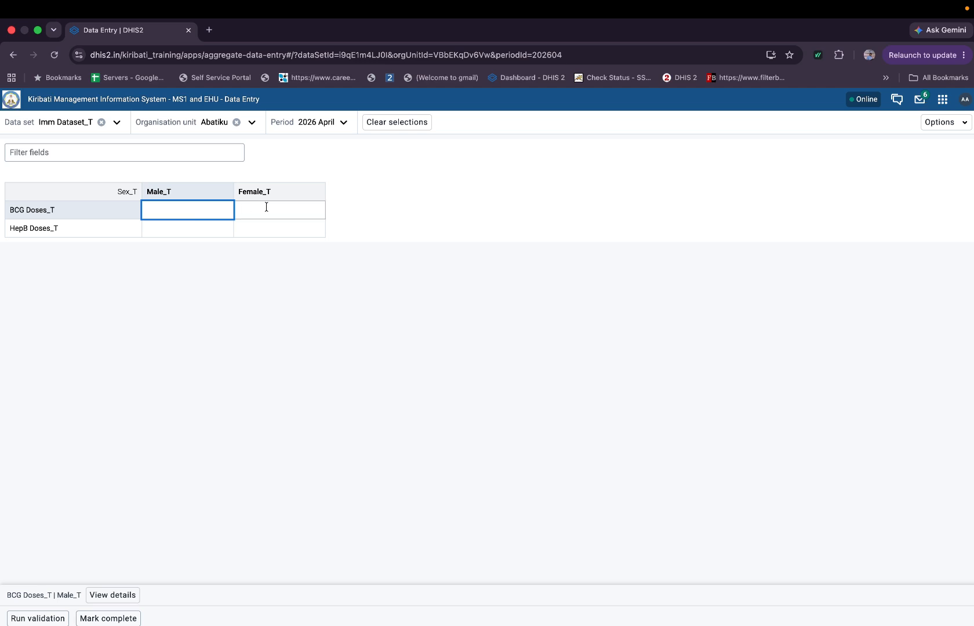
click(266, 207)
click(191, 229)
click(260, 231)
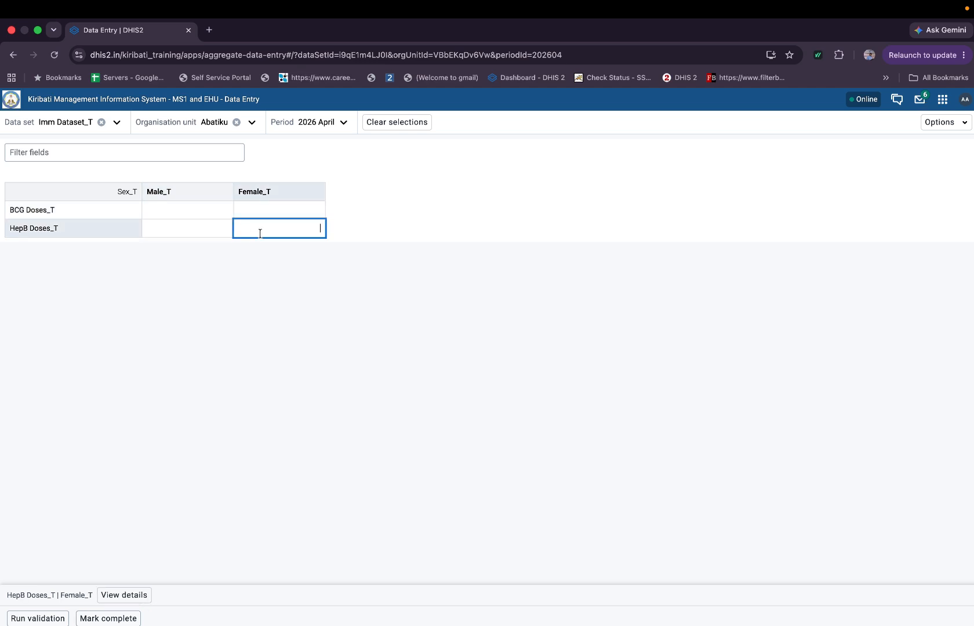
Enter 5 for Male_T and Female_T in both the BCG Doses_T and HepB Doses_T rows.
click(184, 211)
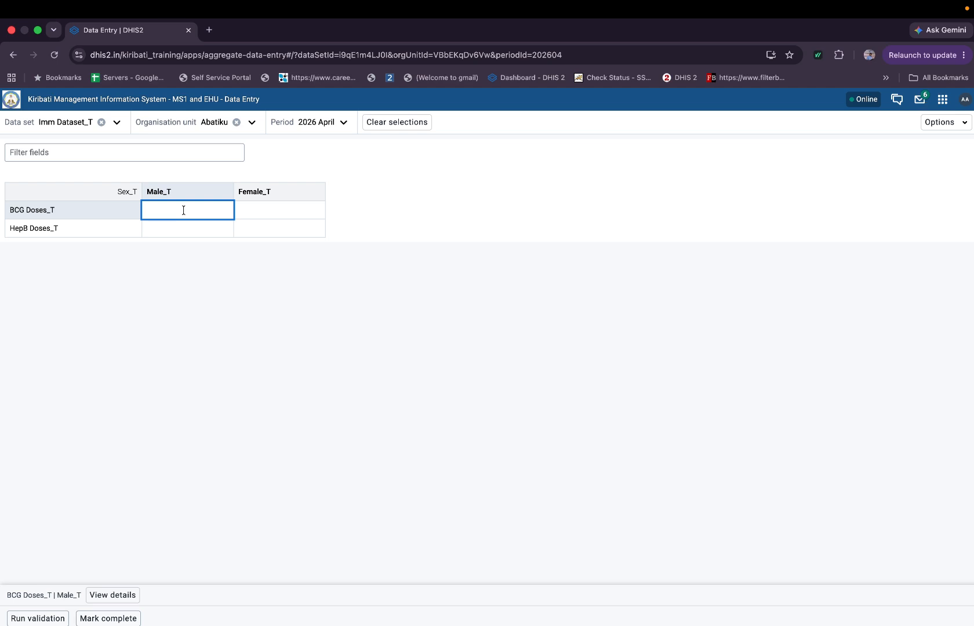
text(5)
key(Tab)
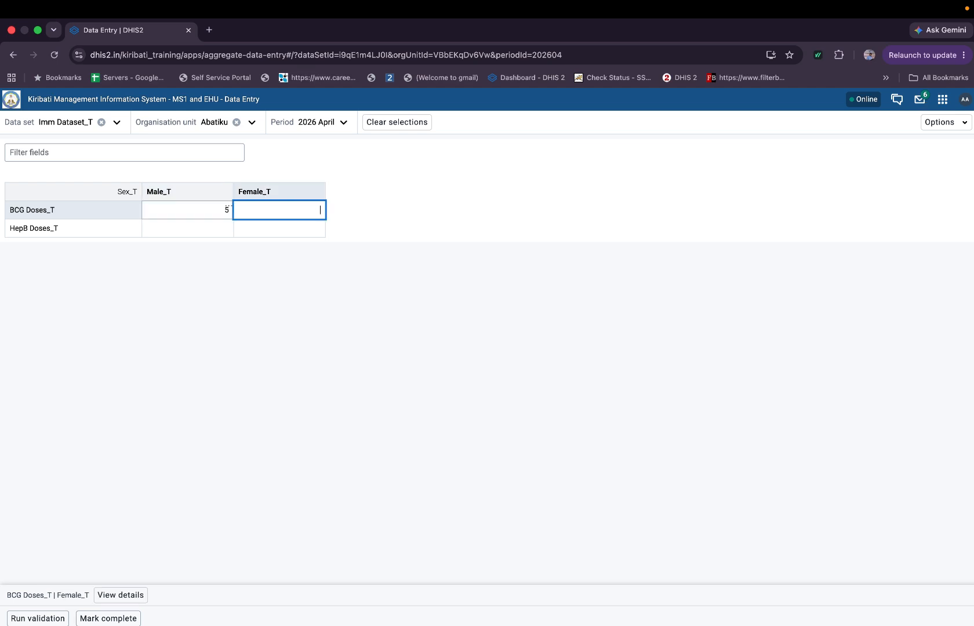
text(5)
key(Tab)
text(5)
key(Tab)
text(5)
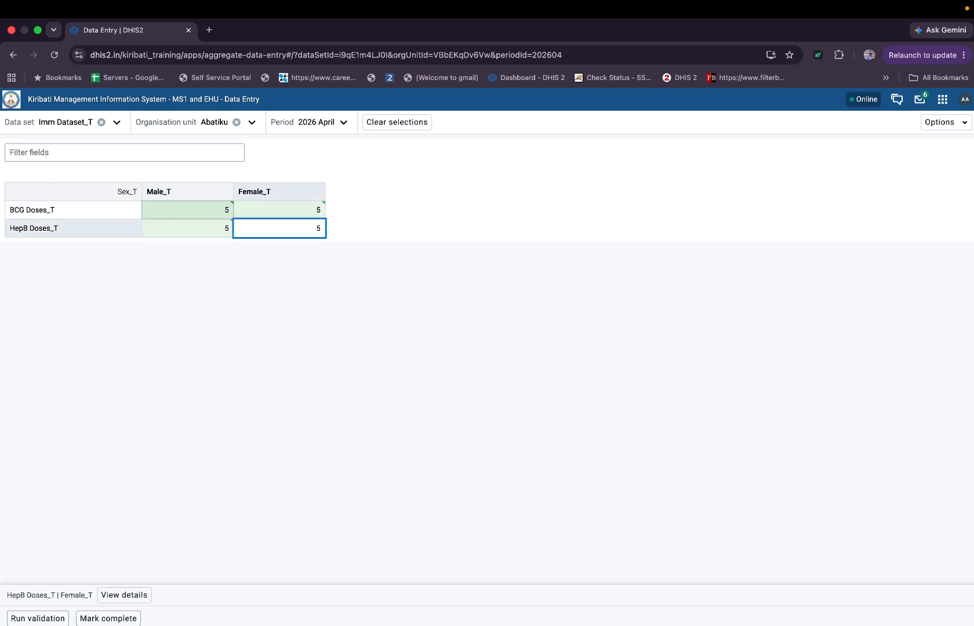
click(248, 279)
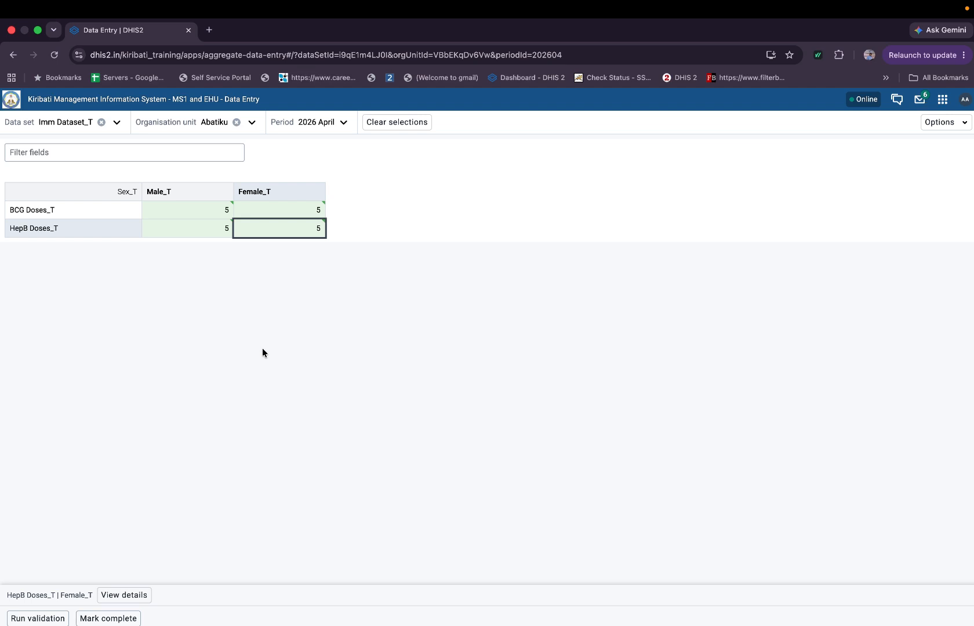
click(211, 210)
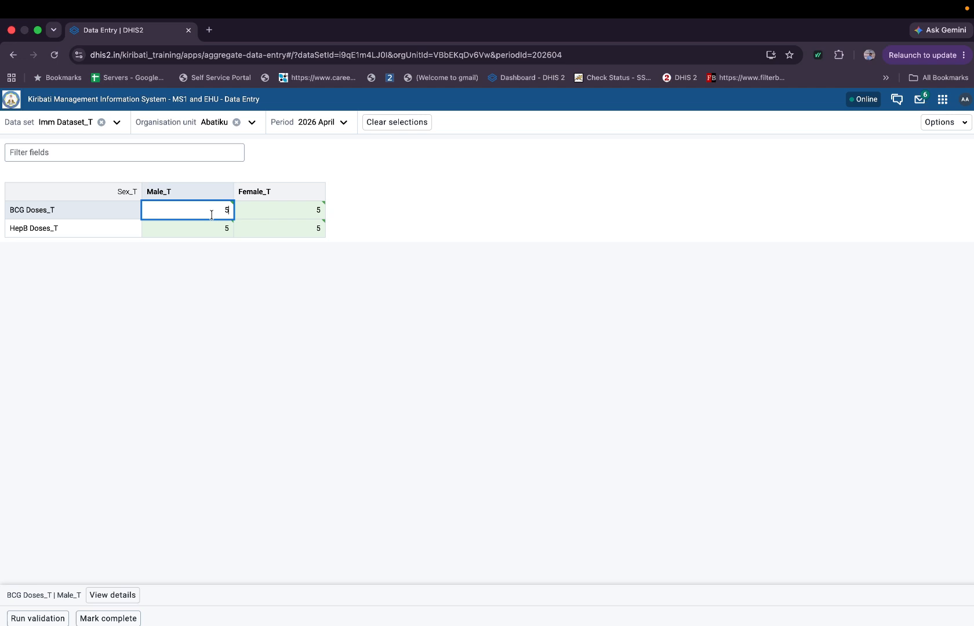